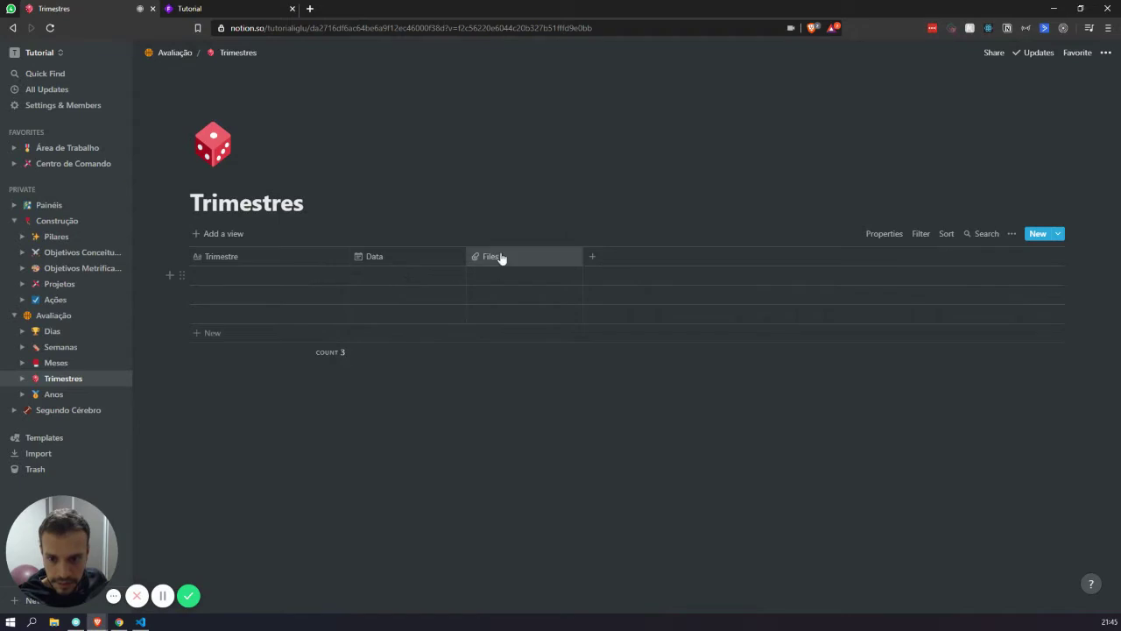
Step: Rename the Files column of the Trimestres table to Meses and try to make it a relation to the Meses database
left_click(508, 258)
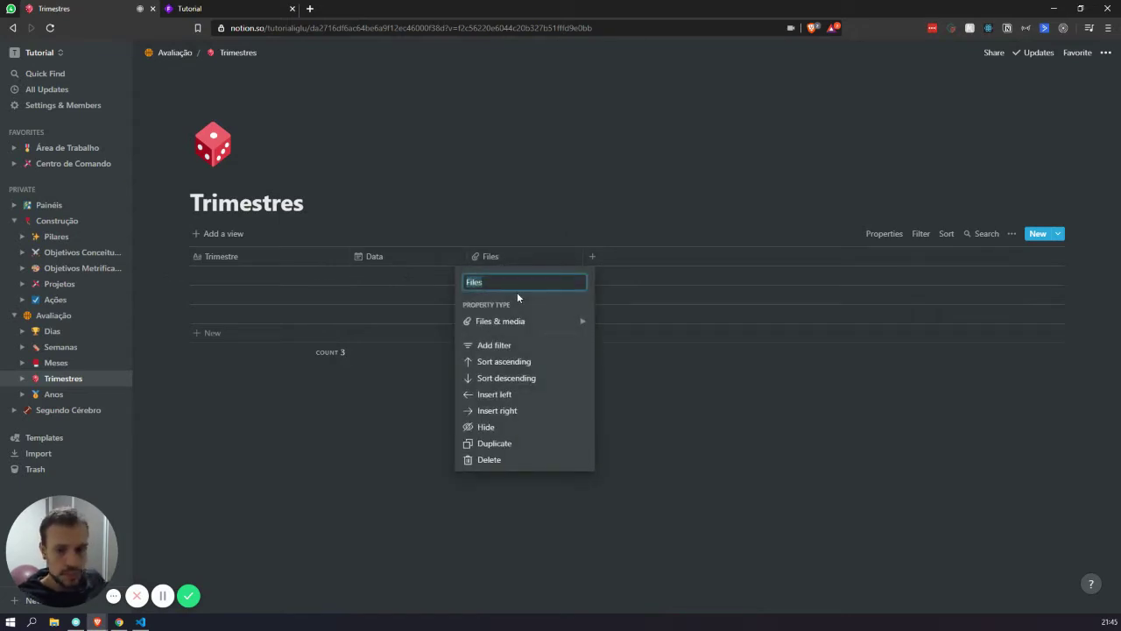
type("Meses")
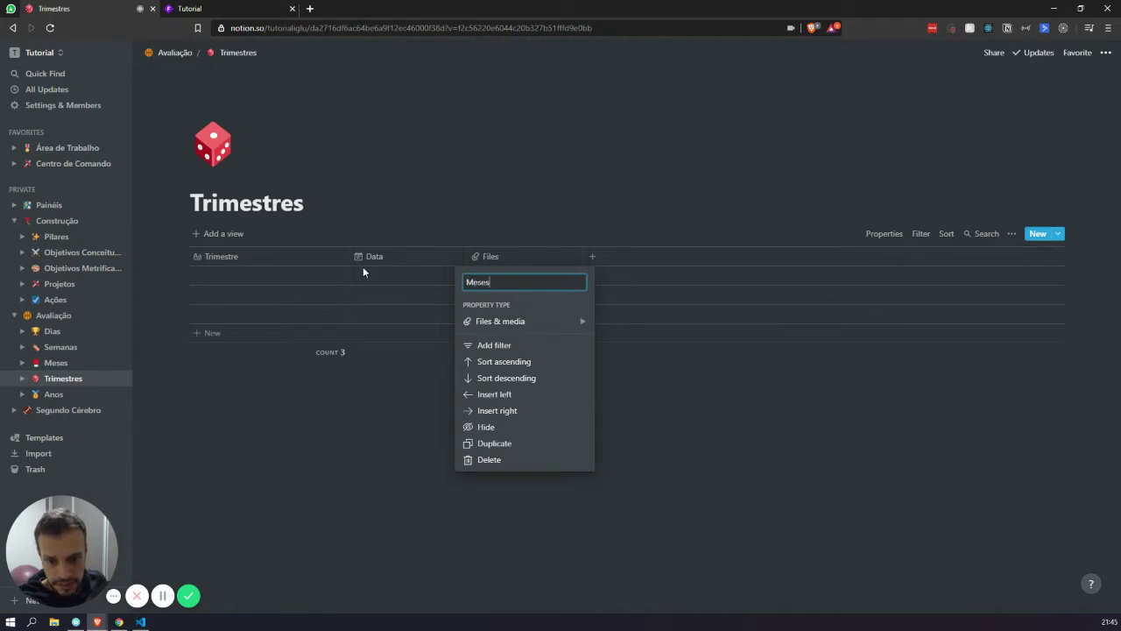
mouse_move(571, 320)
scroll(666, 390, "down", 1)
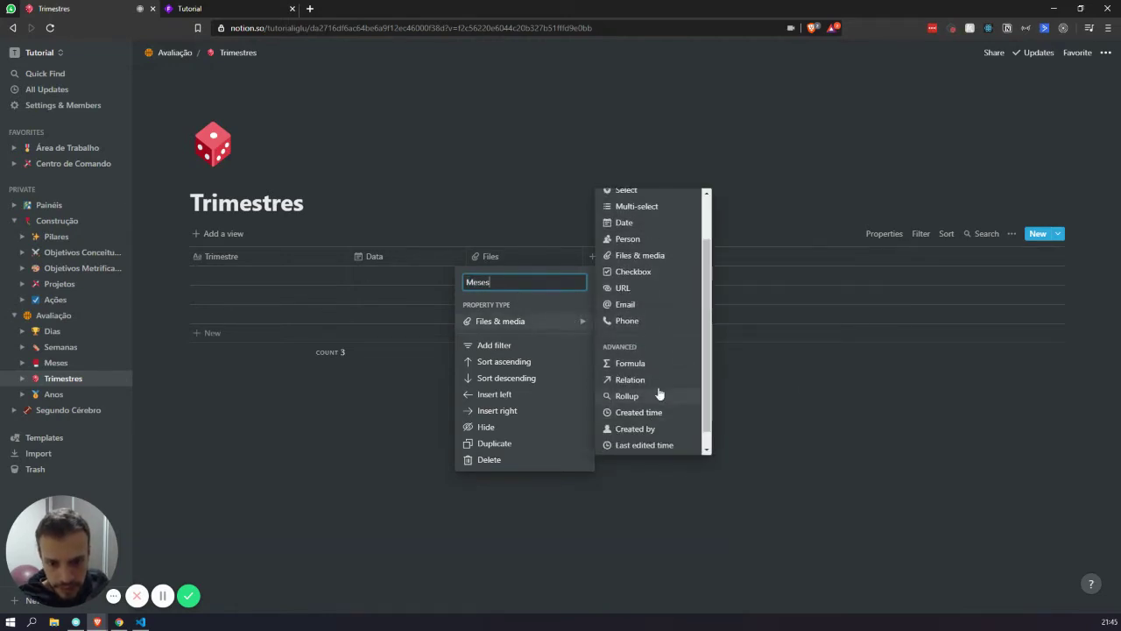
left_click(651, 375)
left_click(567, 329)
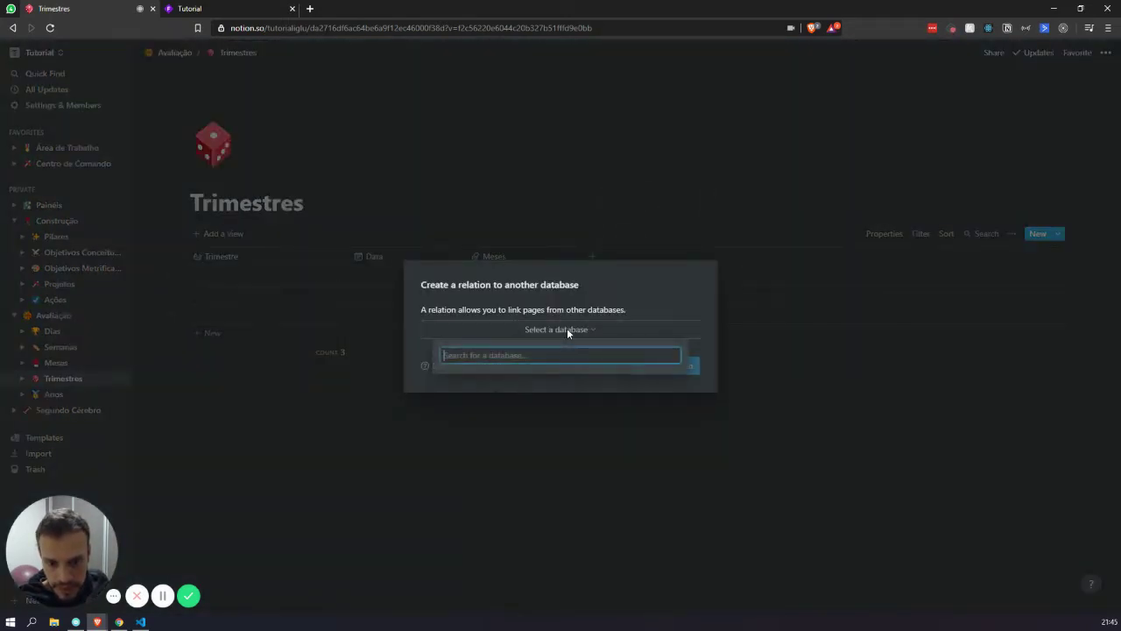
scroll(539, 473, "down", 1)
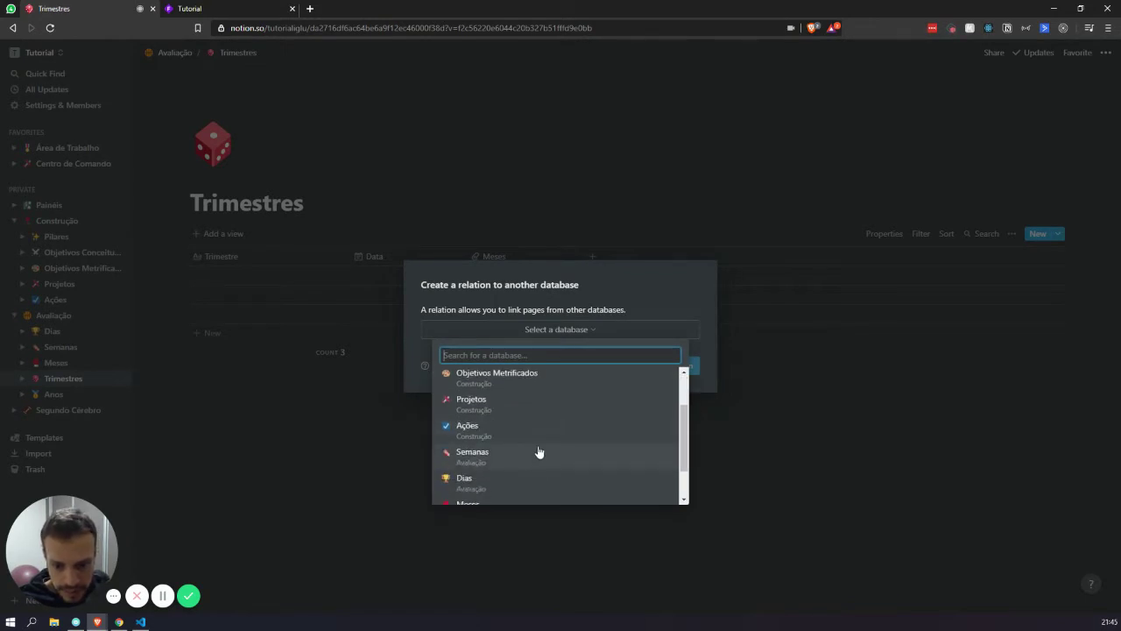
scroll(517, 487, "down", 1)
left_click(508, 472)
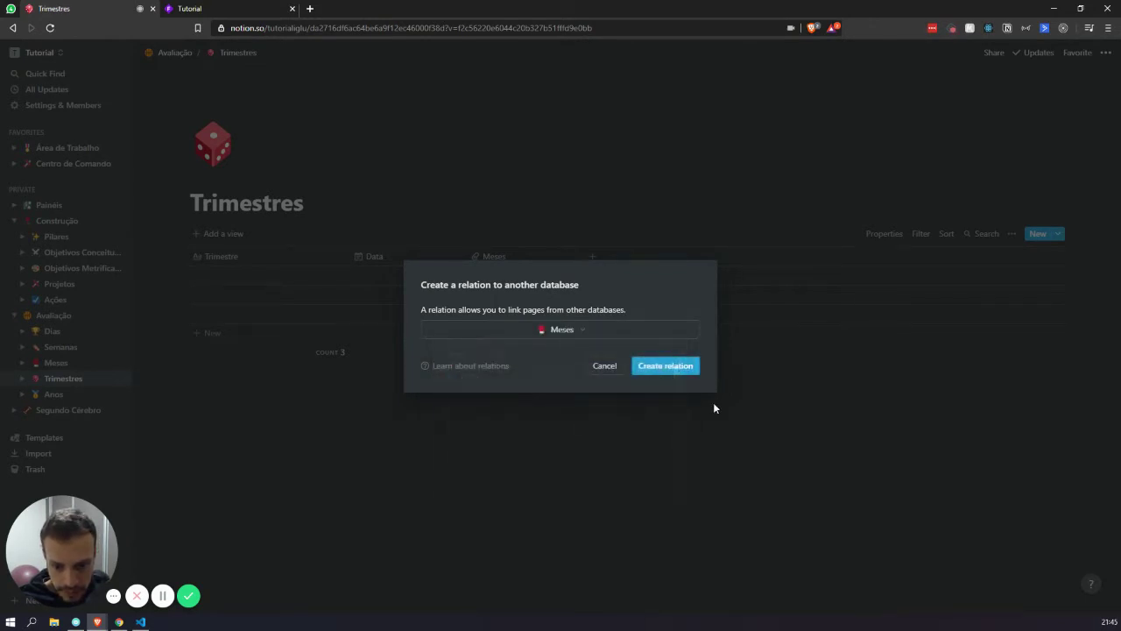
left_click(665, 366)
Step: Change the Meses column's property type to a relation linked to the Meses database
left_click(520, 258)
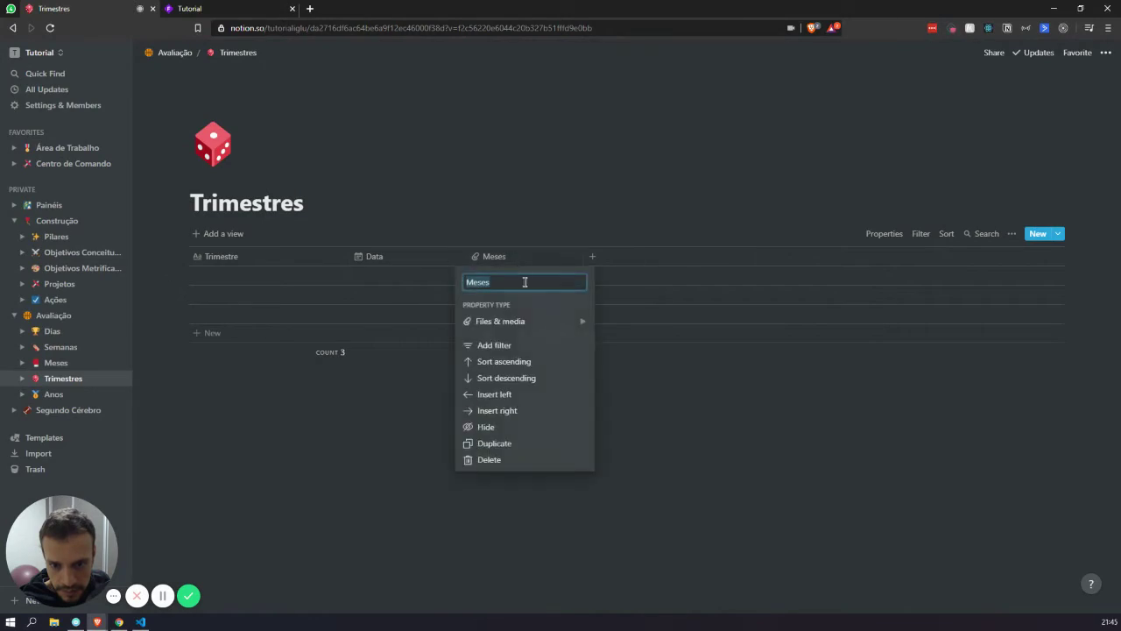
mouse_move(546, 320)
scroll(626, 424, "down", 1)
left_click(632, 378)
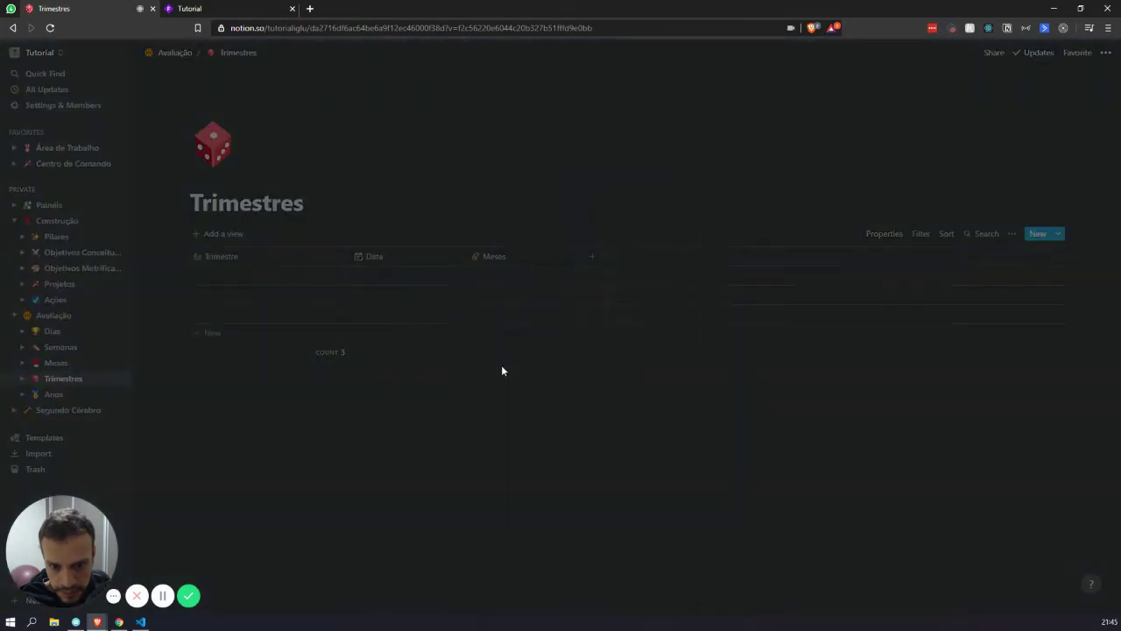
left_click(591, 338)
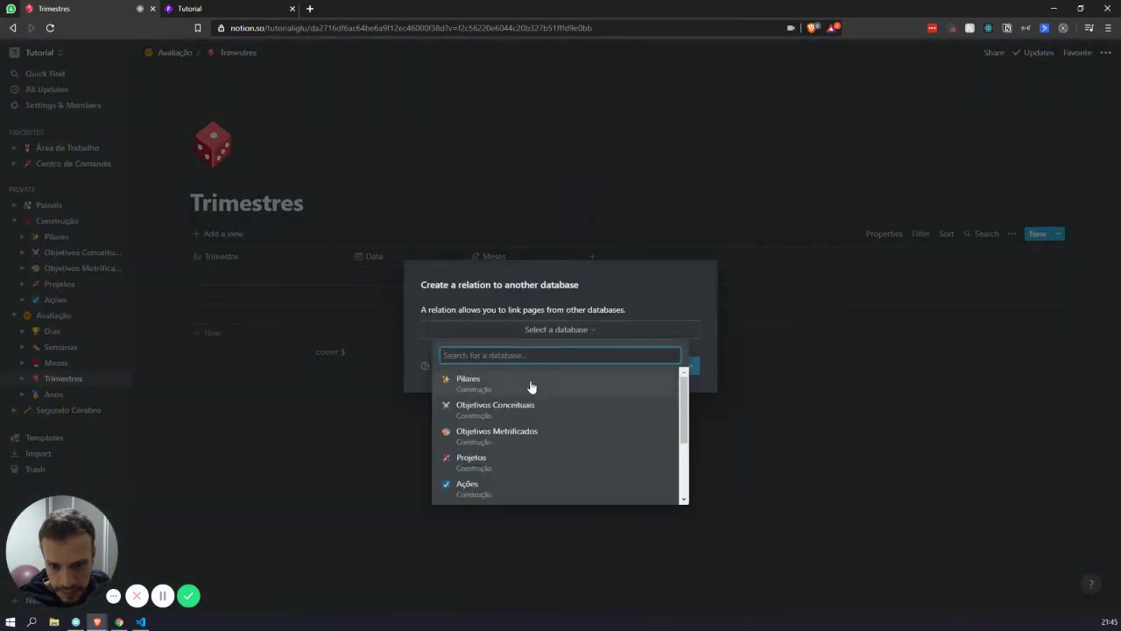
scroll(516, 420, "down", 3)
left_click(502, 462)
left_click(662, 367)
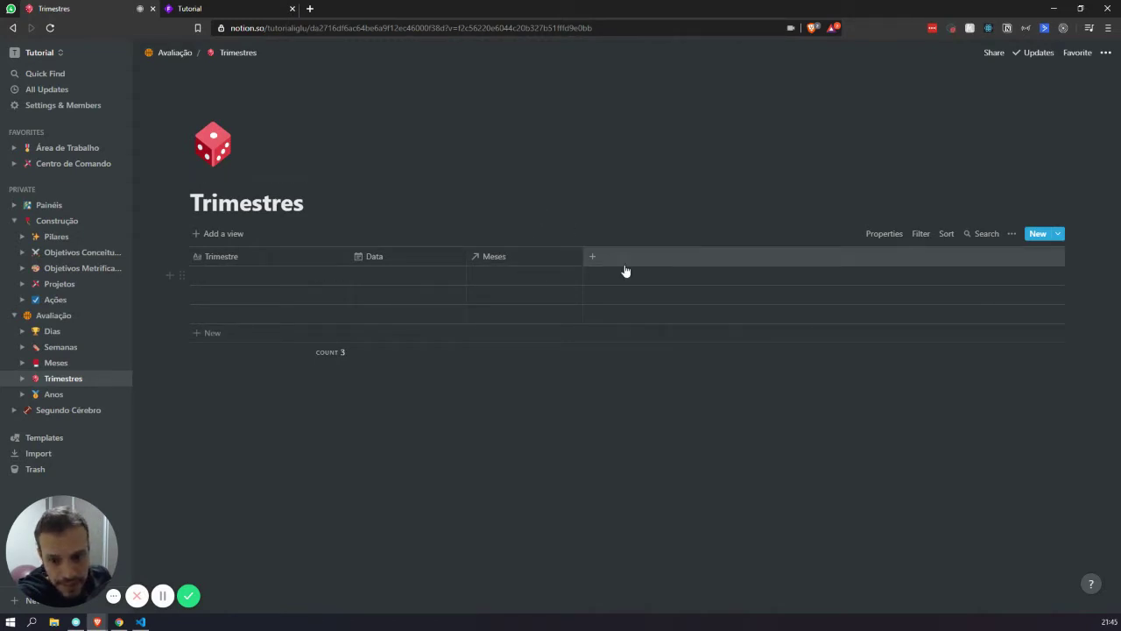
Step: Check the columns of the Meses and Semanas databases and return to the Trimestres table
left_click(55, 362)
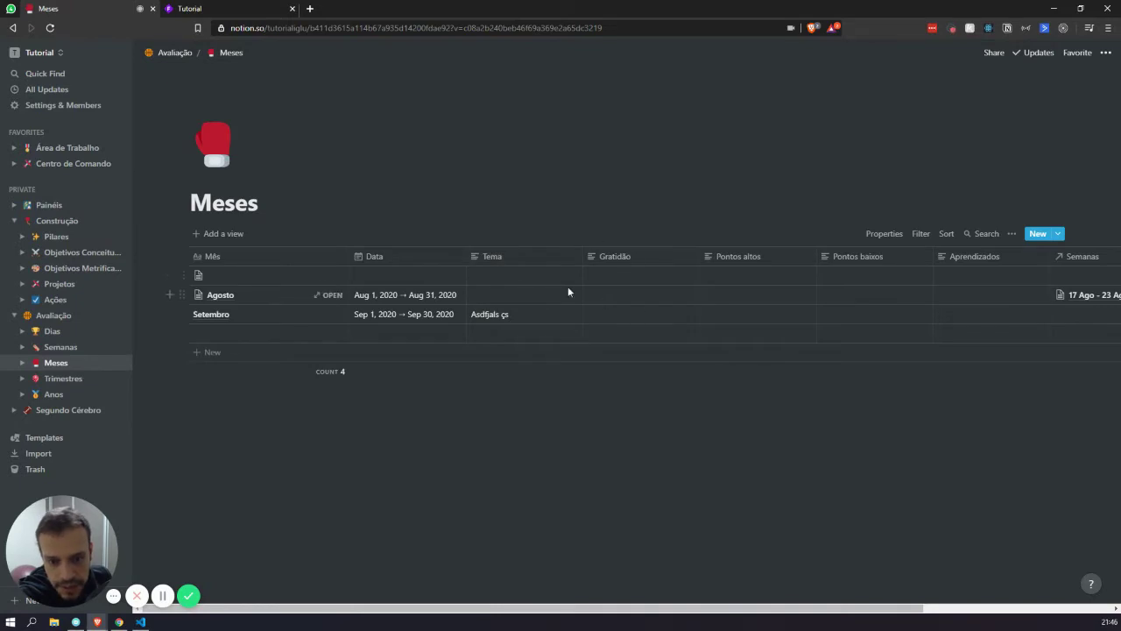
left_click(60, 347)
left_click(62, 378)
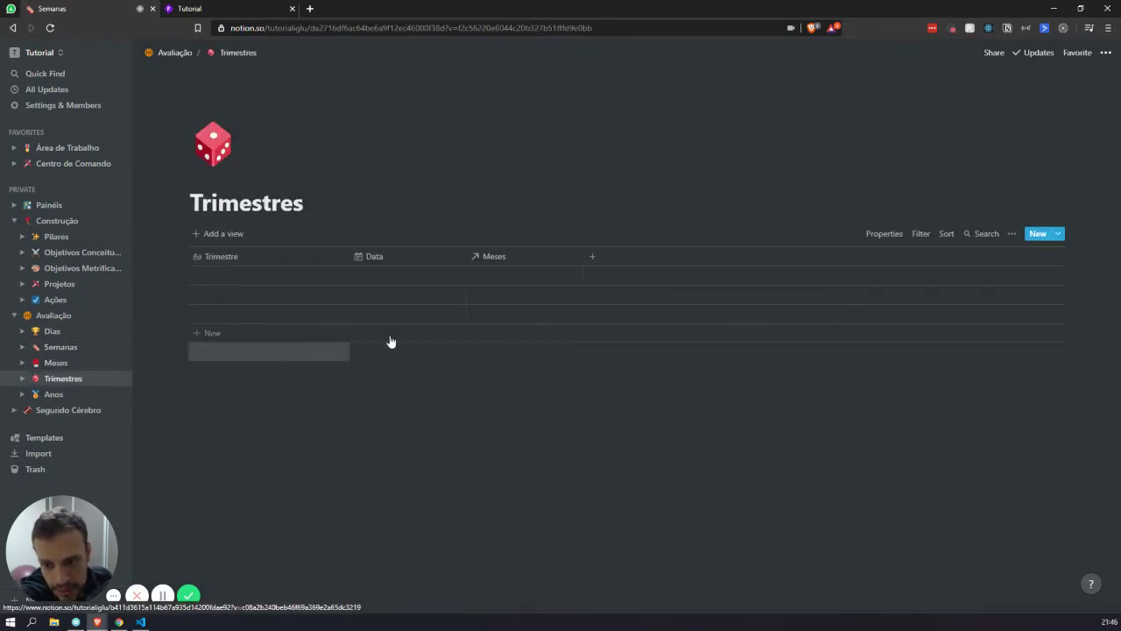
Step: Add a new column named Gratidão to the Trimestres table with the Rollup property type
left_click(631, 258)
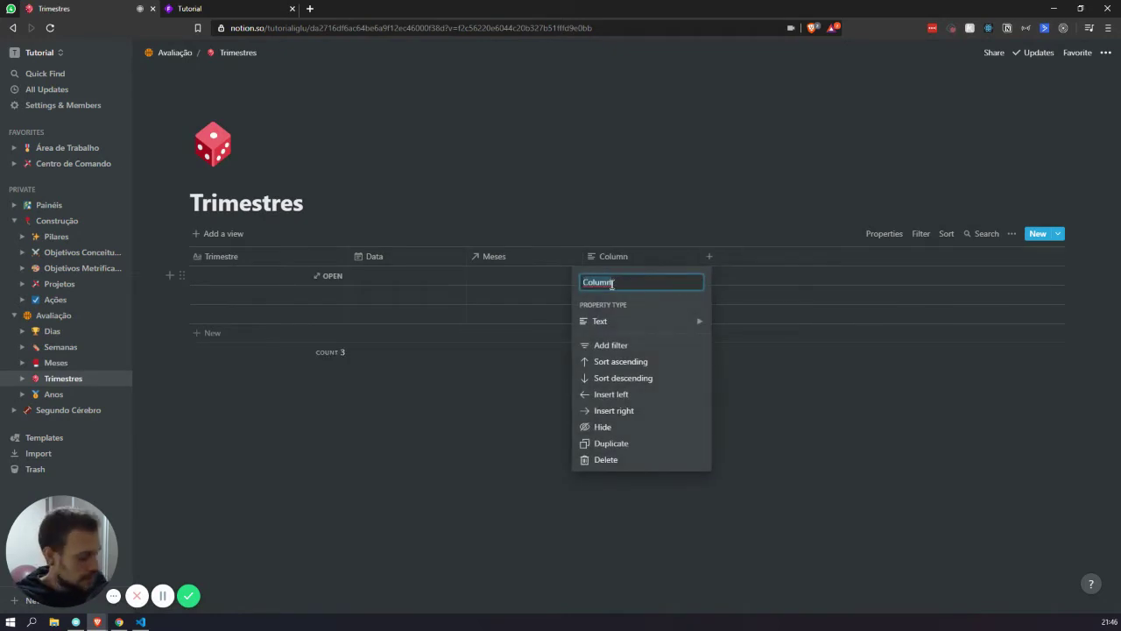
type("Gratidão")
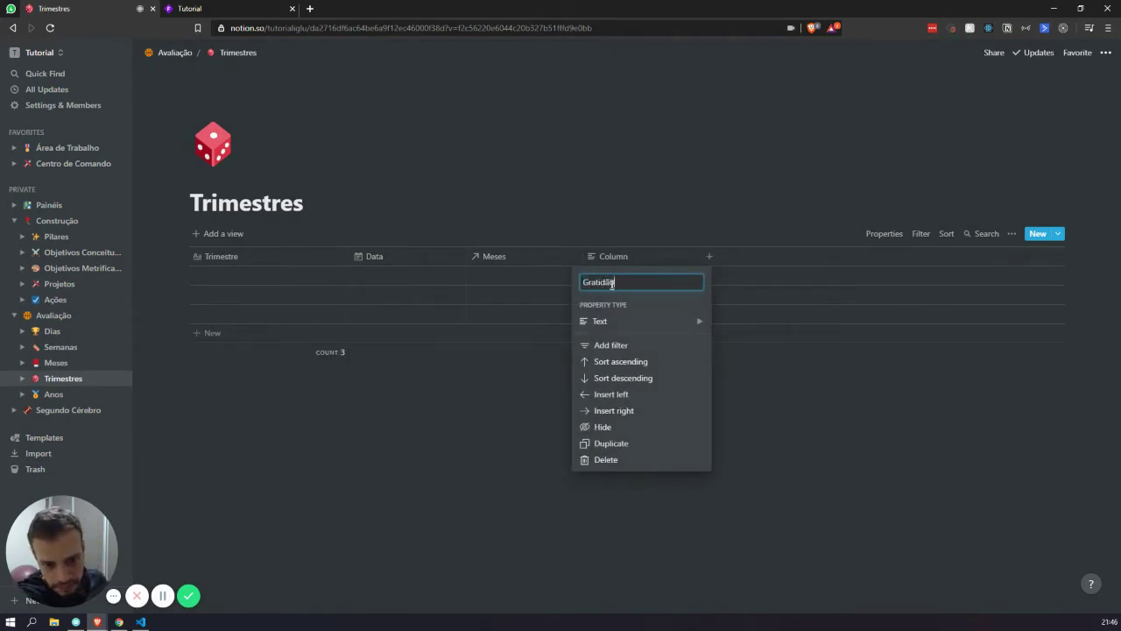
mouse_move(666, 321)
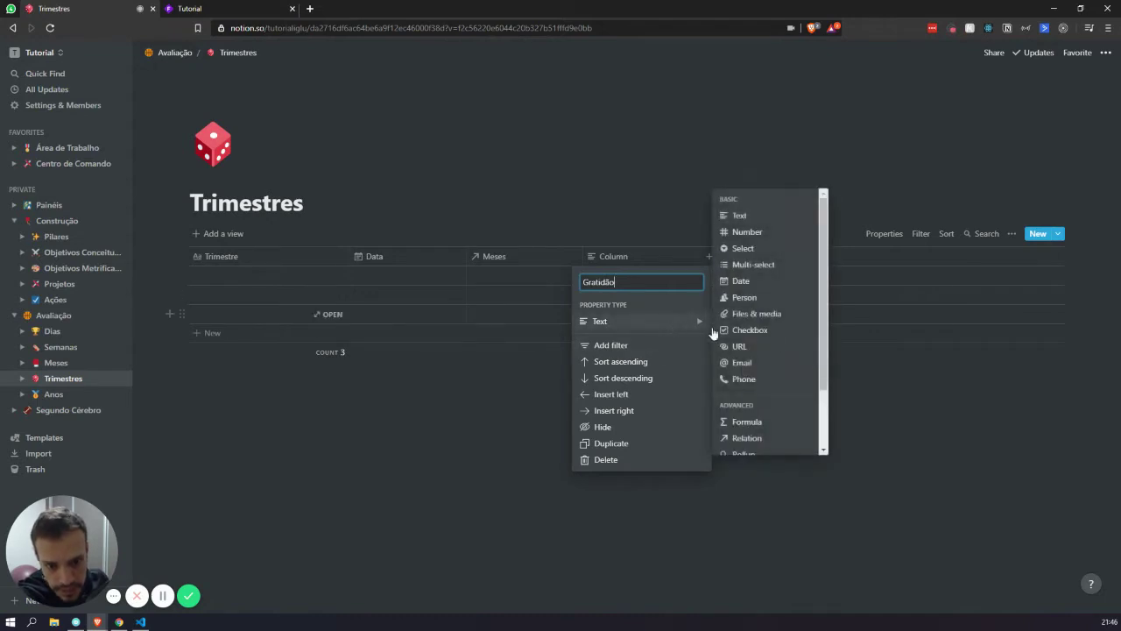
left_click(763, 453)
Step: Configure the Gratidão rollup to use the Meses relation and display its Gratidão property
left_click(616, 274)
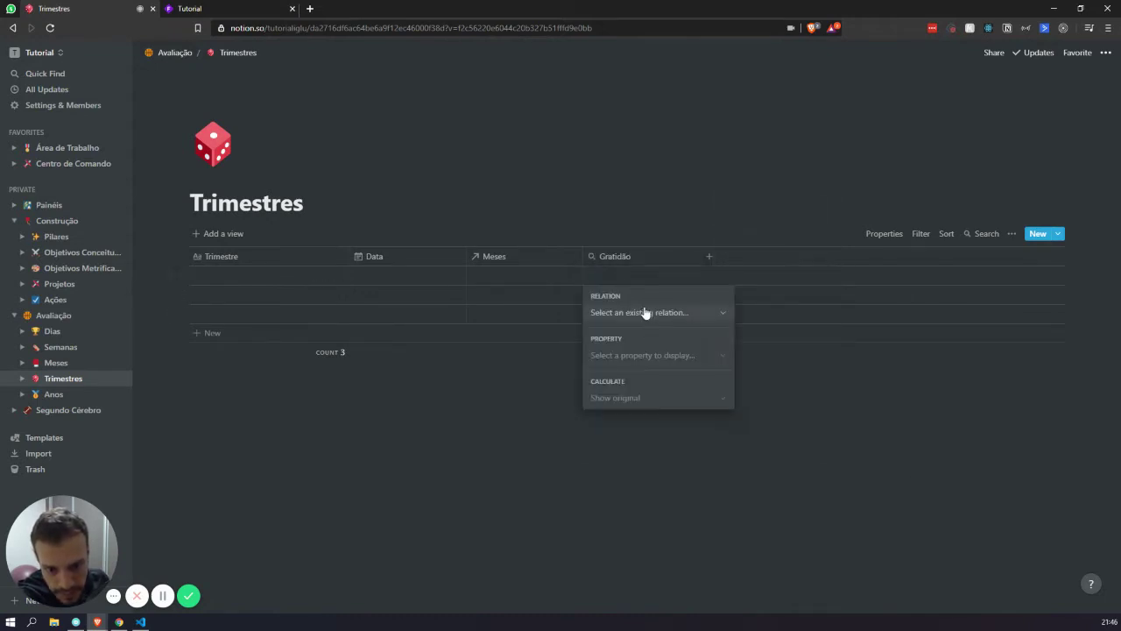
left_click(645, 313)
left_click(628, 359)
left_click(628, 353)
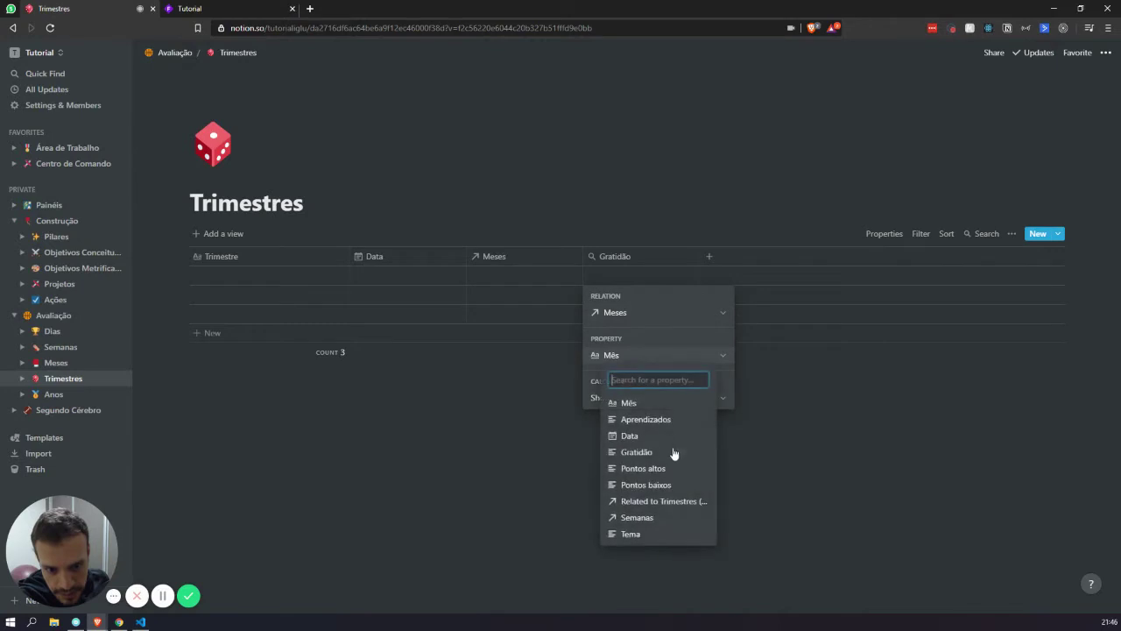
left_click(672, 452)
left_click(483, 500)
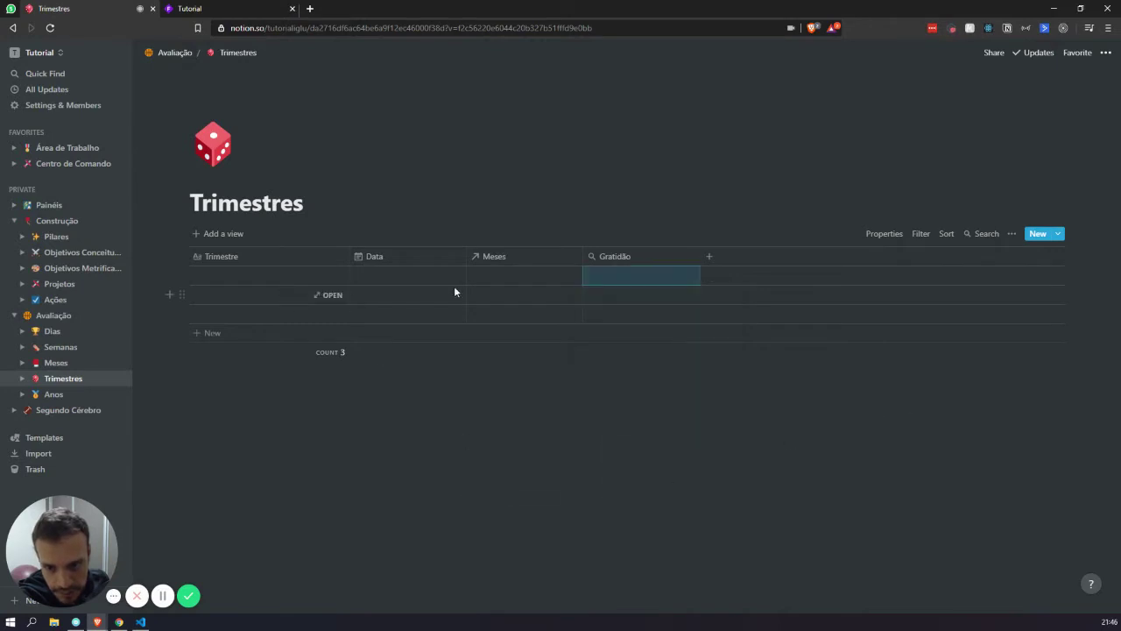
Step: Link the Agosto page in the Meses relation of the first Trimestres row
left_click(512, 275)
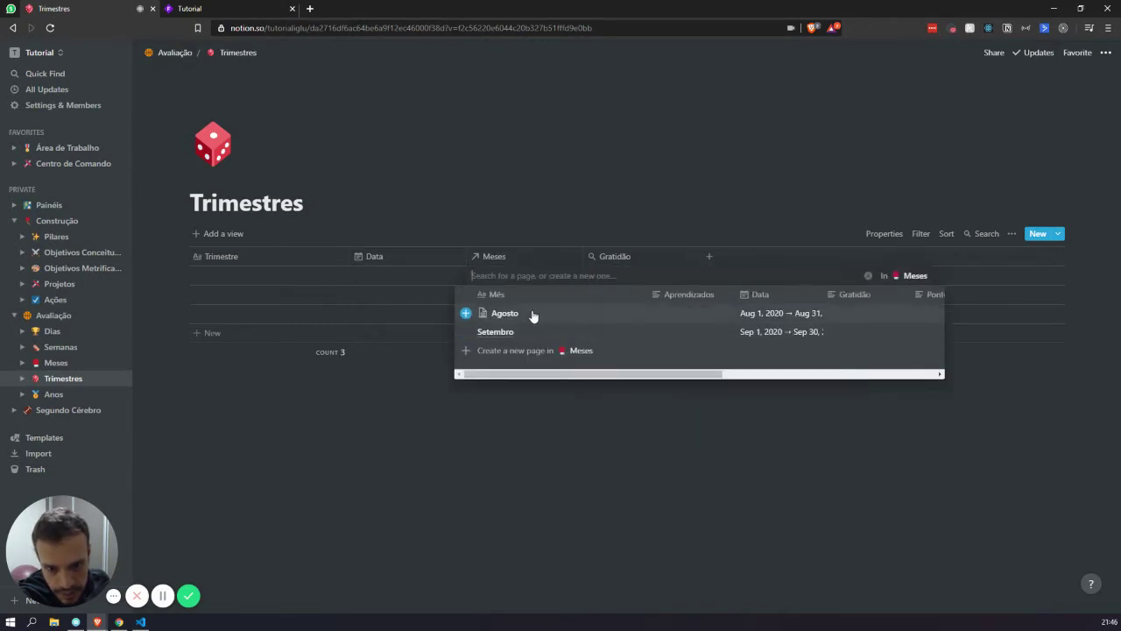
left_click(532, 314)
left_click(613, 405)
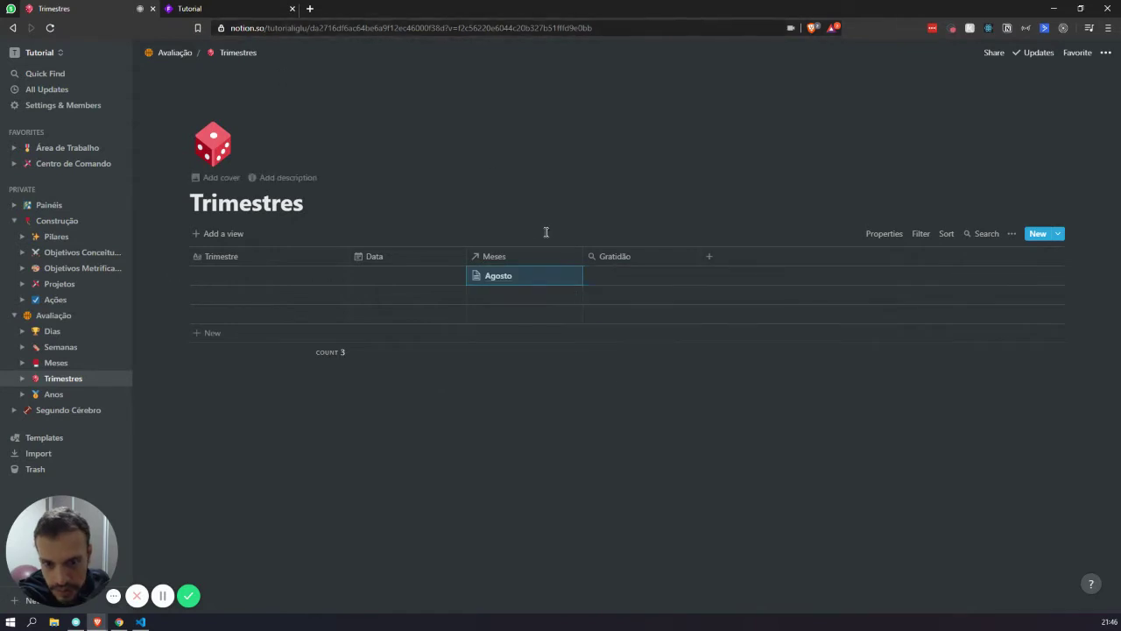
left_click(556, 474)
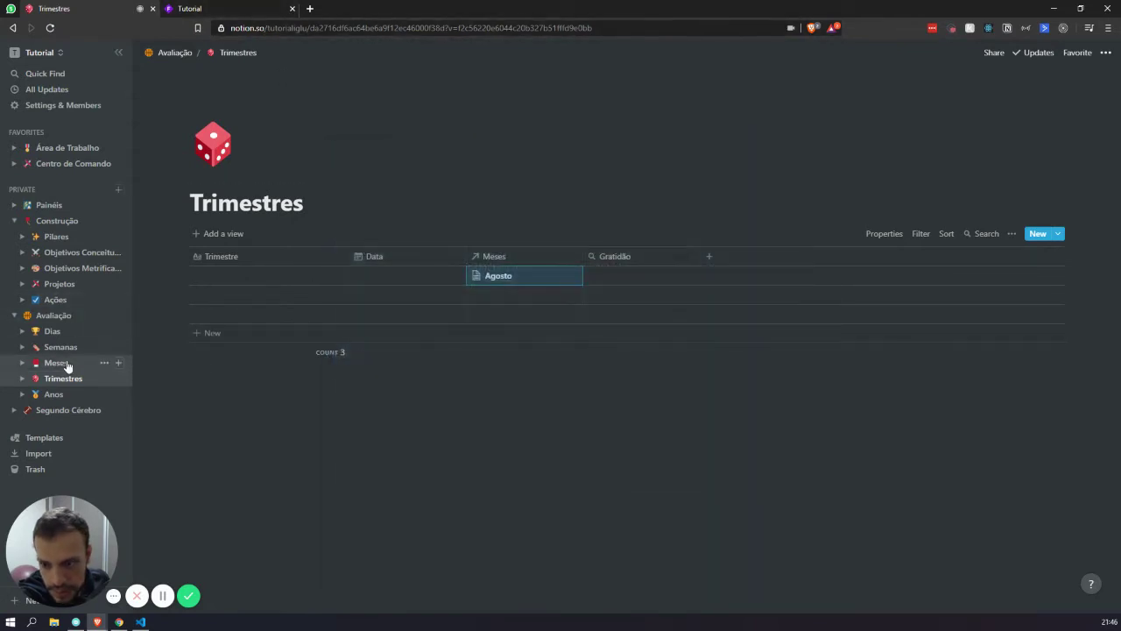
Step: In the Meses database, enter "vida" as the Gratidão text of the Agosto row
left_click(66, 363)
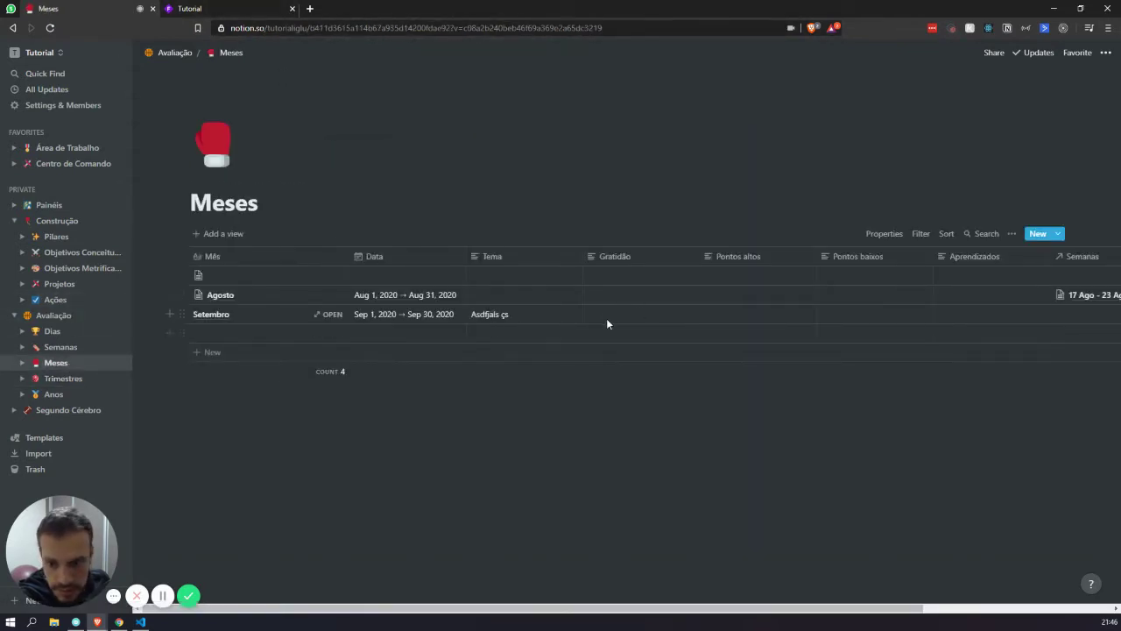
left_click(621, 294)
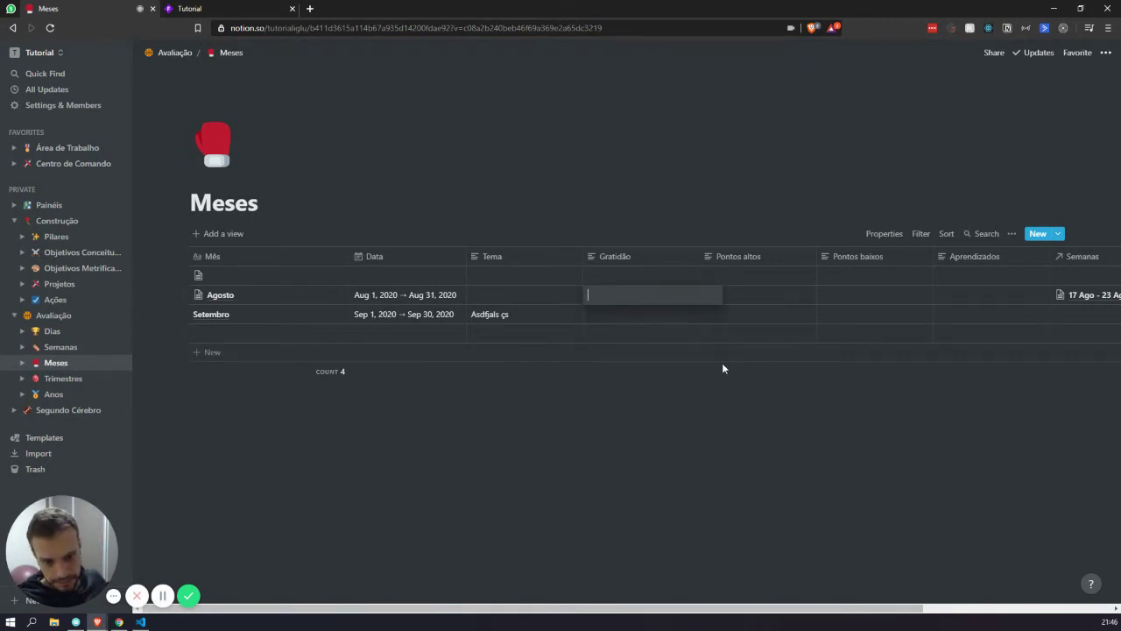
type("vida")
key("Tab")
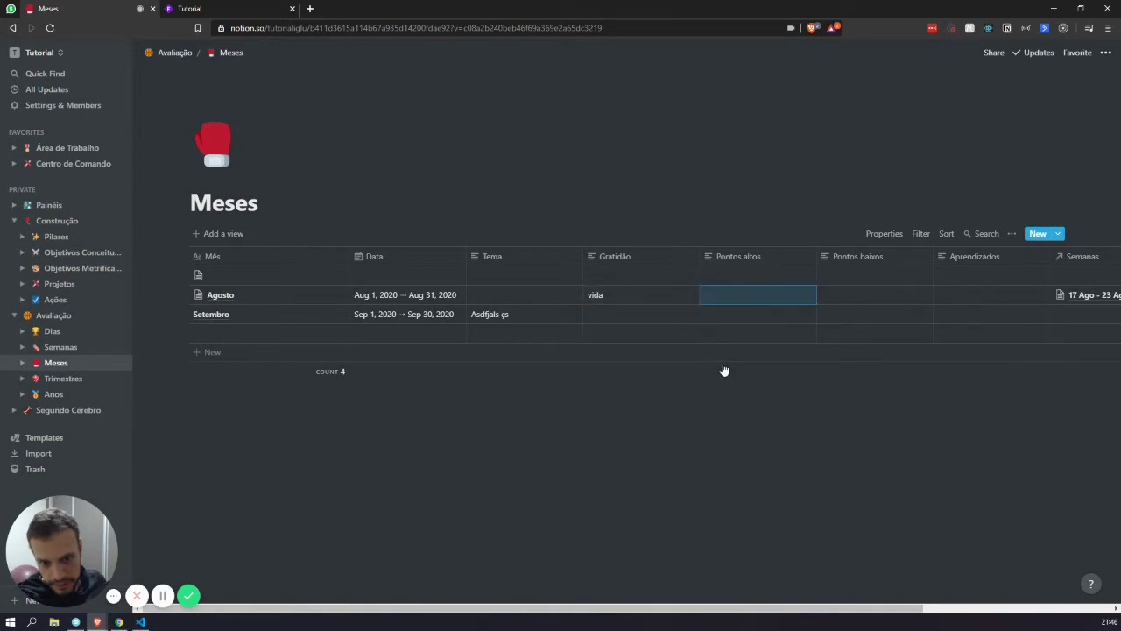
Step: Return to the Trimestres table and check the Gratidão rollup and its settings in the first row
left_click(60, 378)
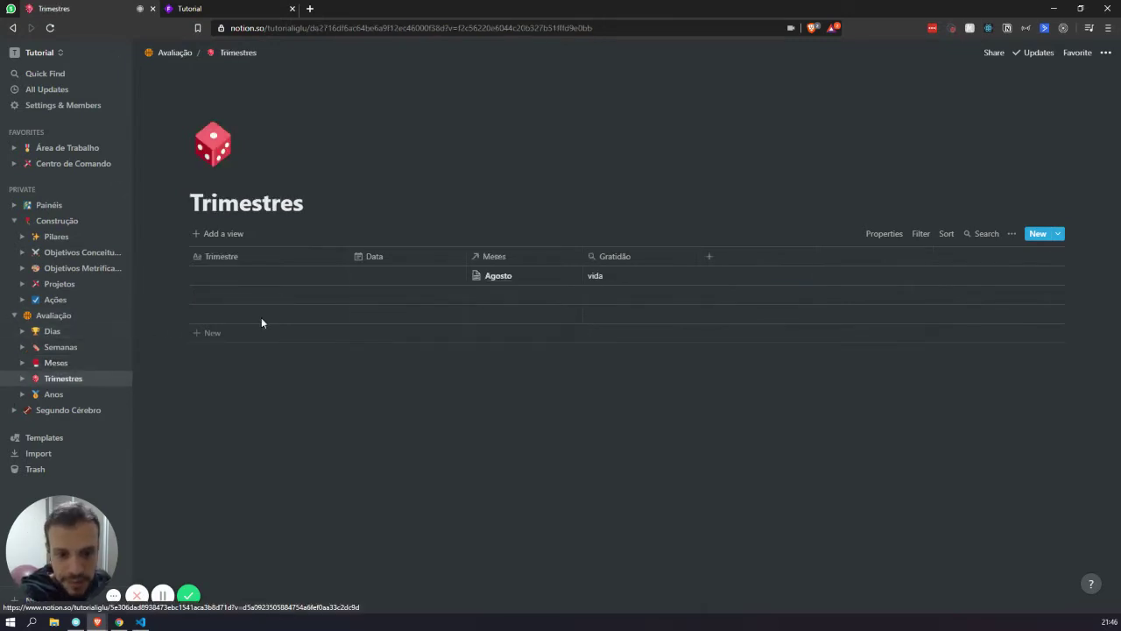
left_click(623, 271)
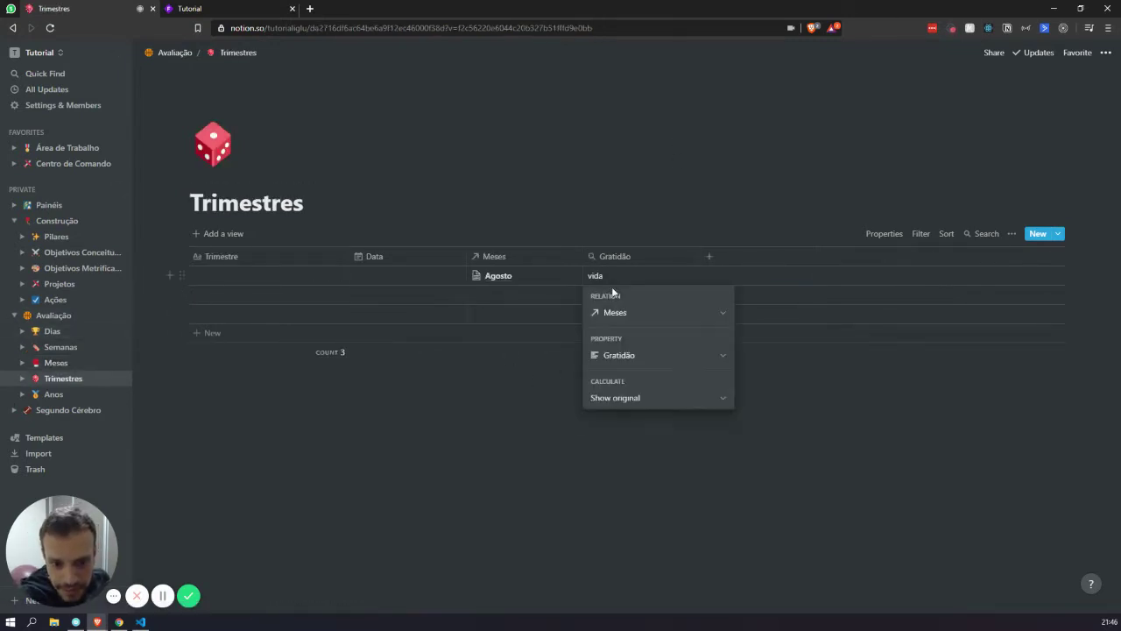
key("Escape")
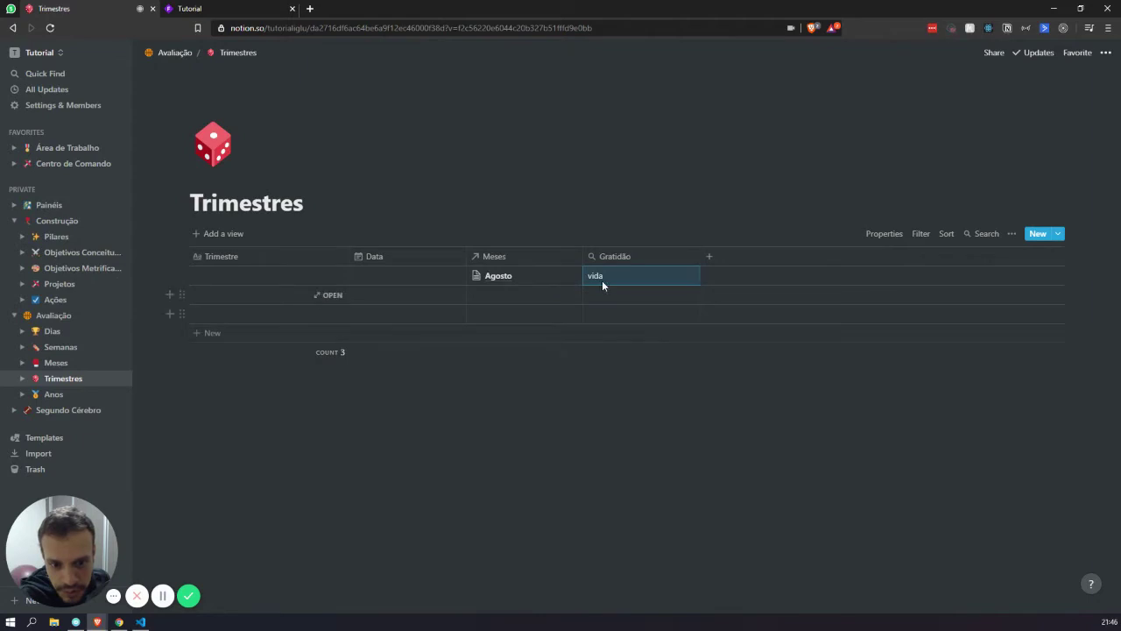
Step: In the Meses database, enter "é legal" as the Gratidão text of the Setembro row
left_click(58, 363)
left_click(634, 313)
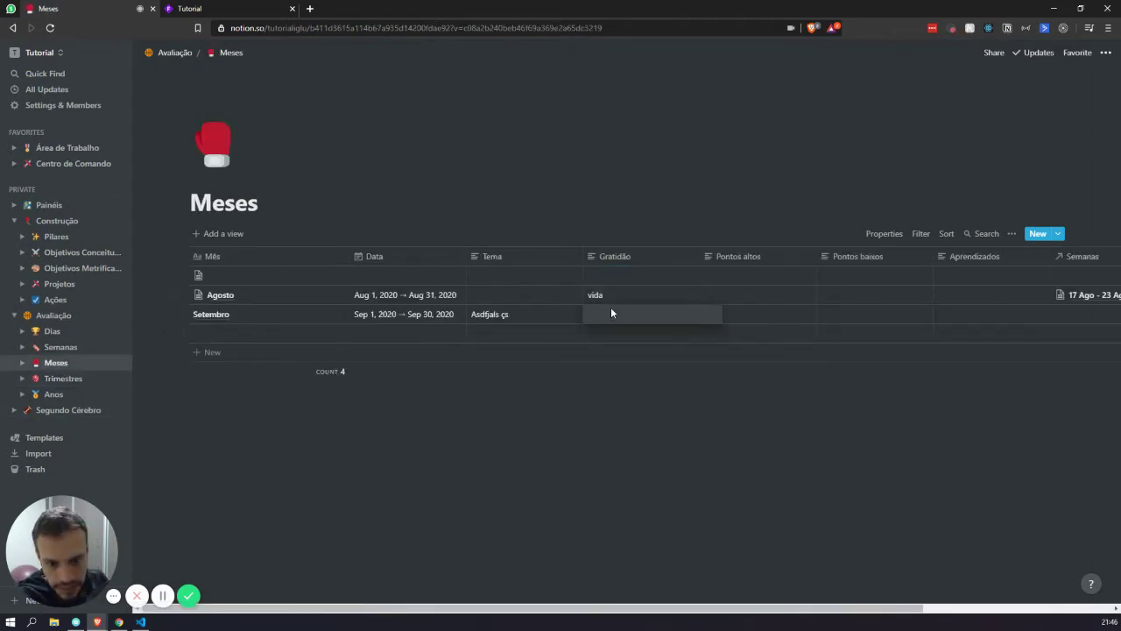
type("é legal")
key("Escape")
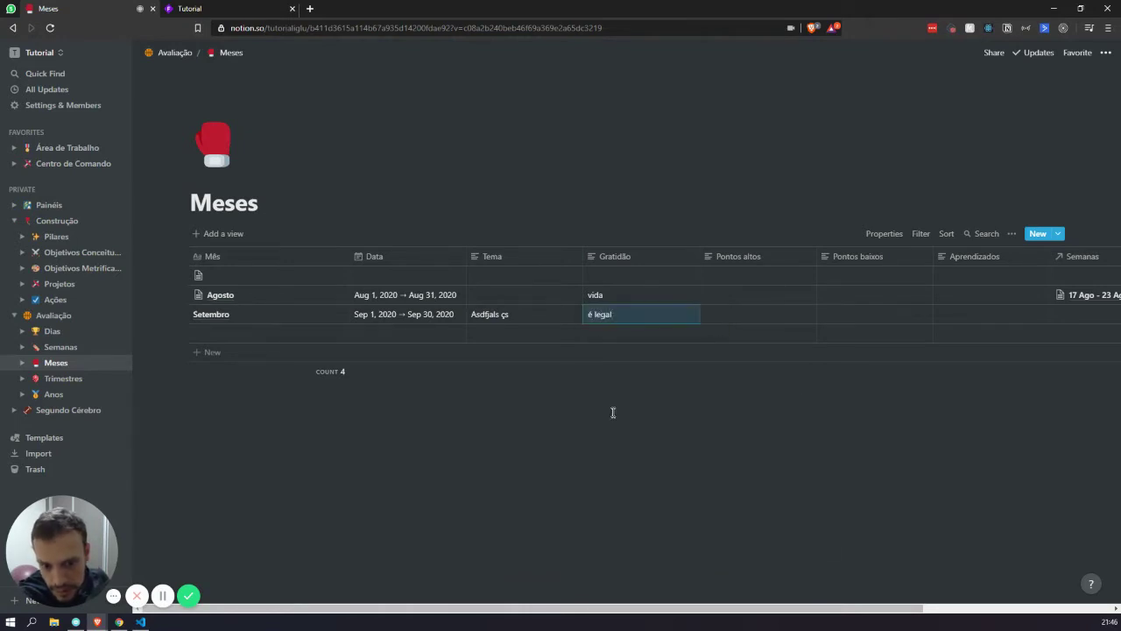
Step: Add the Setembro page to the Meses relation of the first row in the Trimestres table
left_click(79, 378)
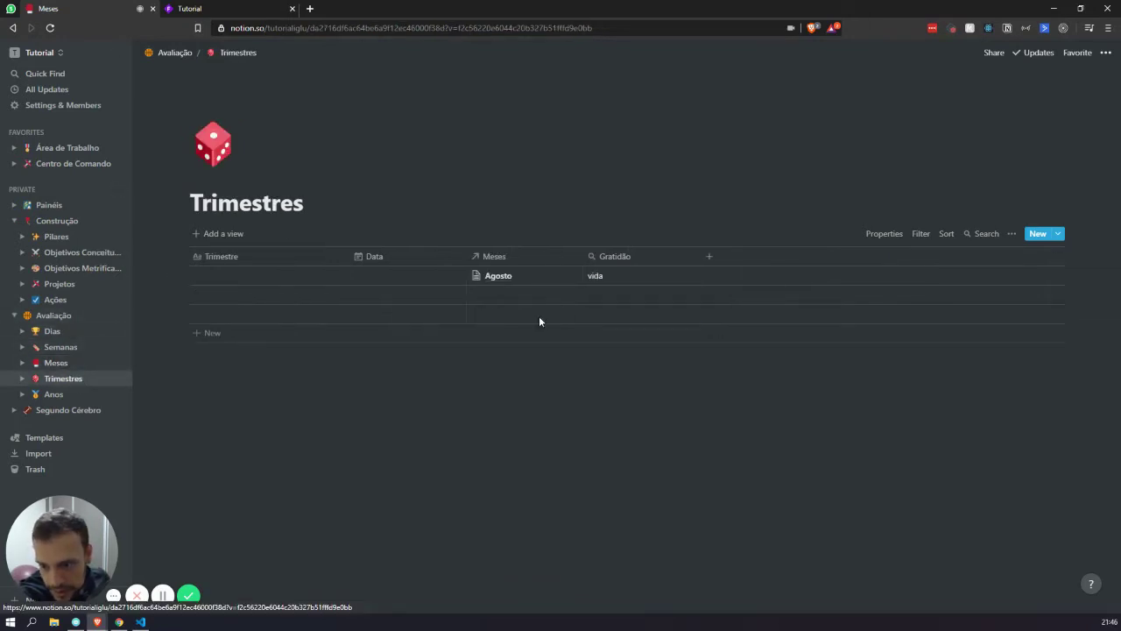
left_click(507, 283)
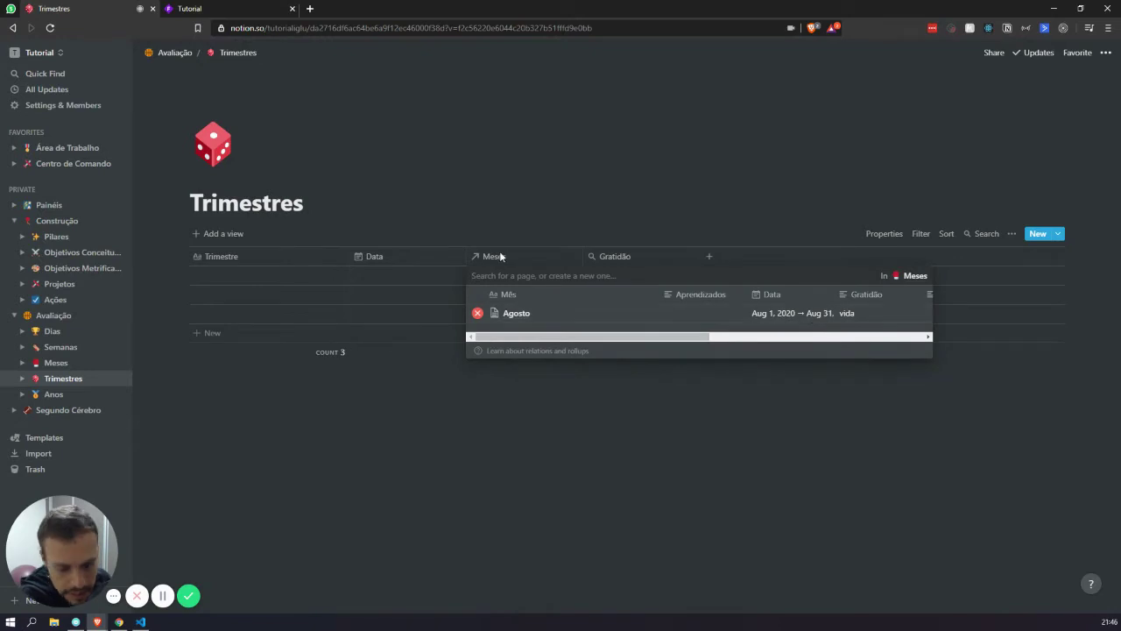
type("set")
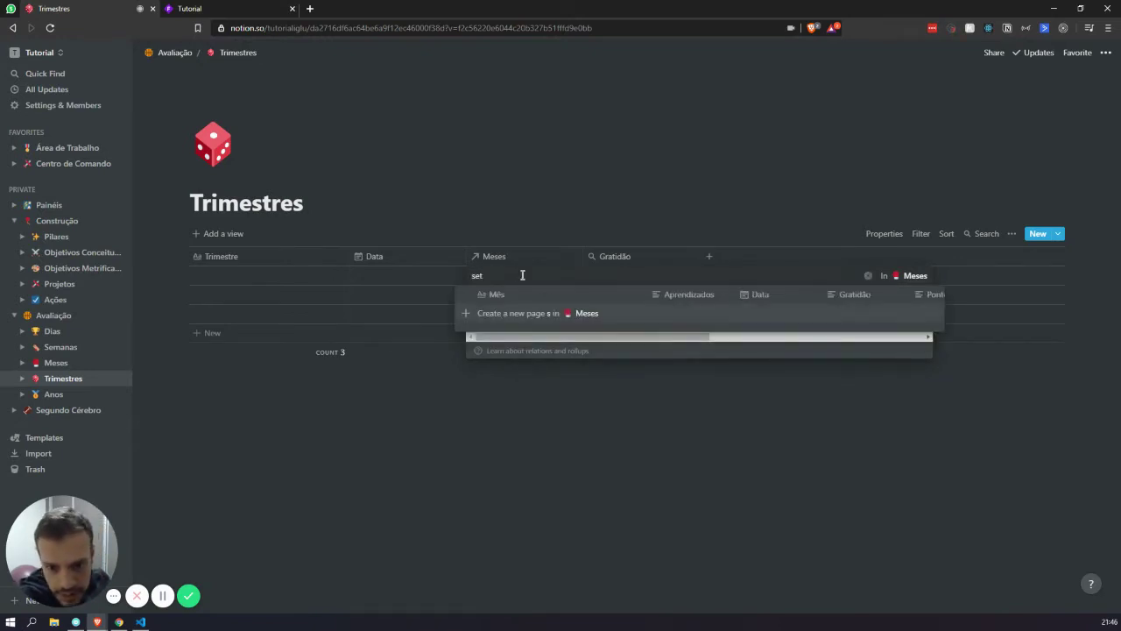
left_click(524, 315)
left_click(752, 459)
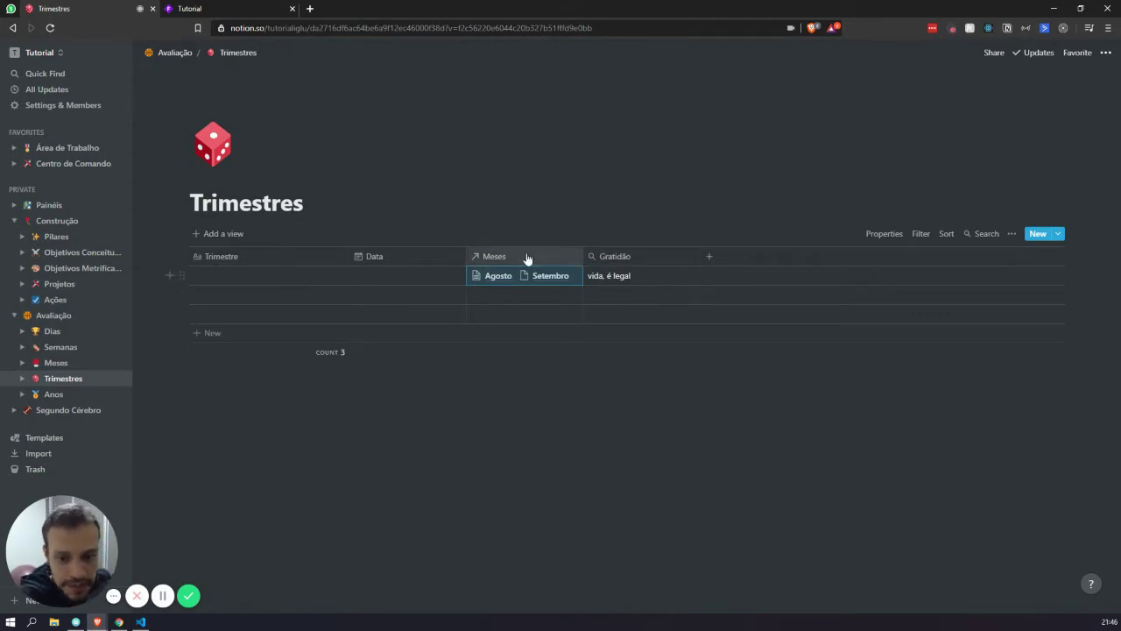
Step: Inspect the Gratidão rollup of the first Trimestres row and open the Meses database to compare its columns
left_click(621, 277)
left_click(904, 452)
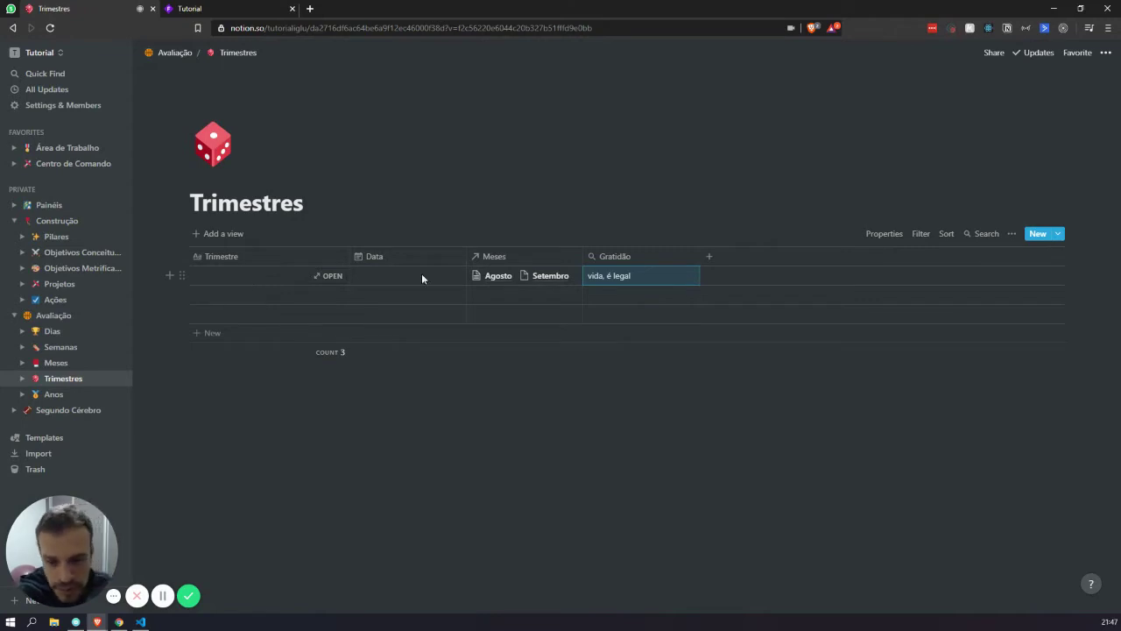
left_click(28, 364)
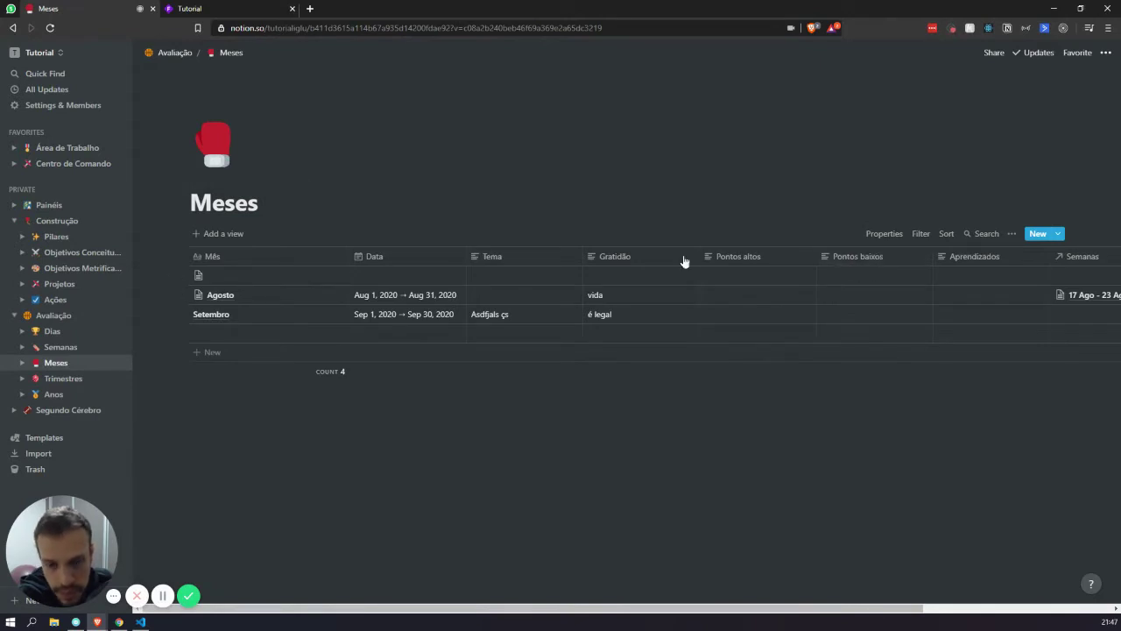
Step: Check the columns of the Semanas database and return to the Trimestres table
left_click(75, 349)
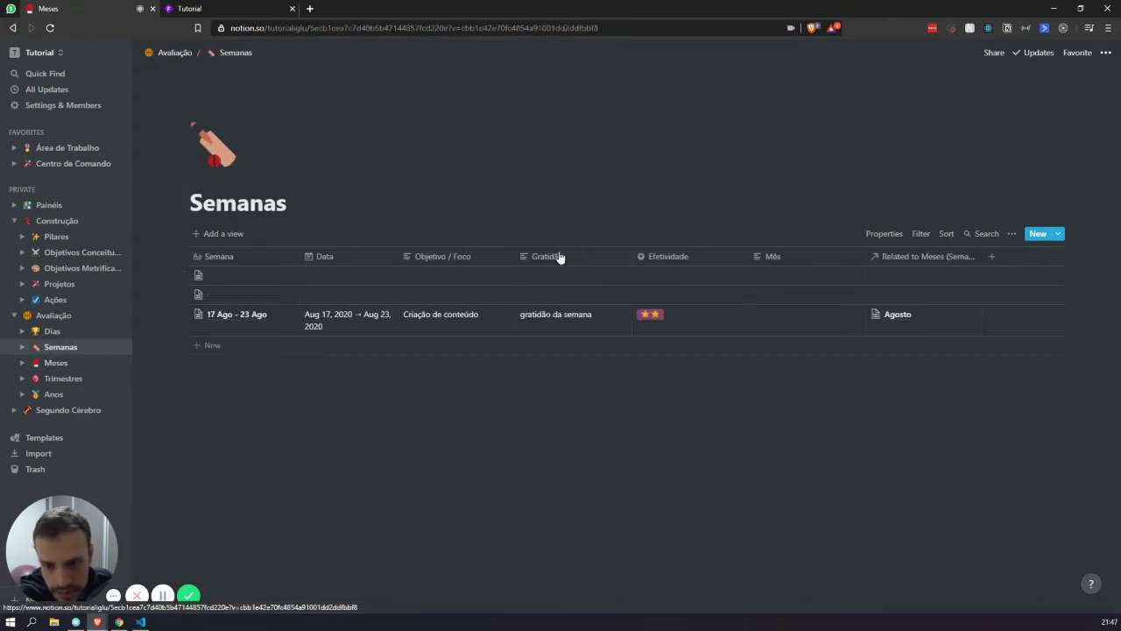
left_click(76, 377)
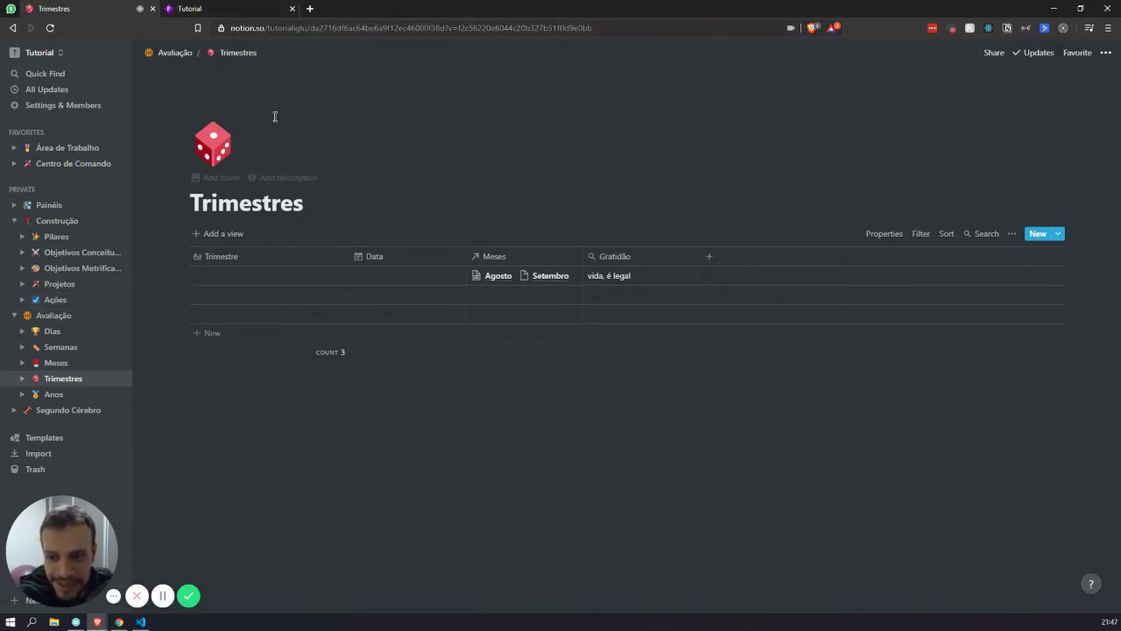
Step: Switch to the Whimsical Tutorial board, review the Construção, Avaliação, Segundo Cérebro and Painéis lists, and return to Trimestres in Notion
left_click(244, 12)
scroll(516, 326, "down", 3)
scroll(508, 329, "down", 5)
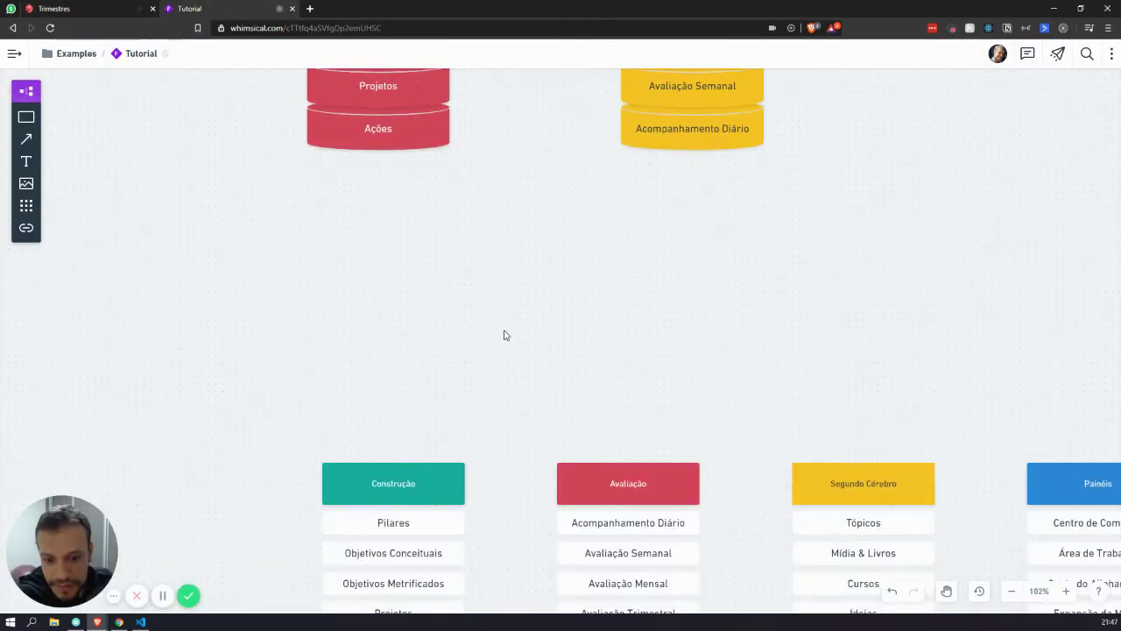
left_click_drag(491, 313, 381, 178)
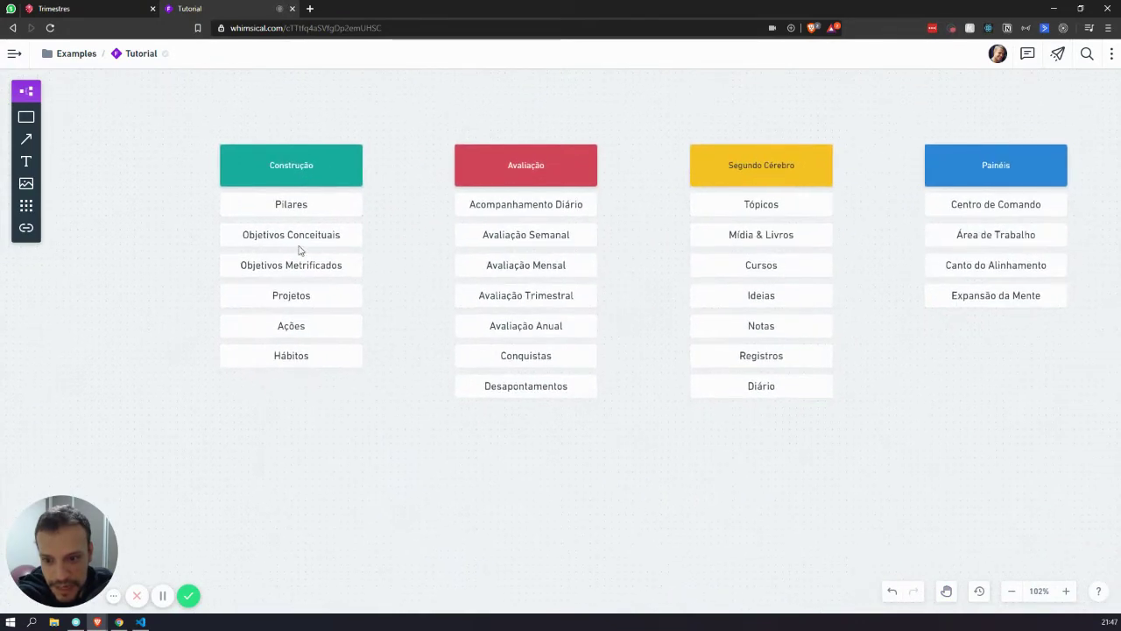
left_click(70, 9)
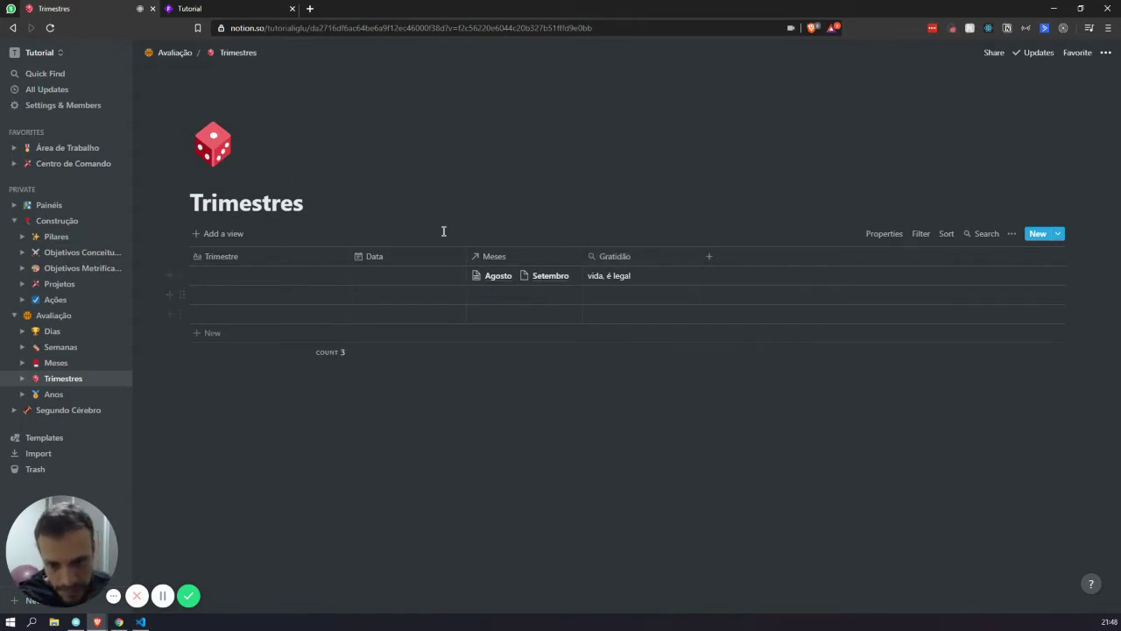
left_click(246, 275)
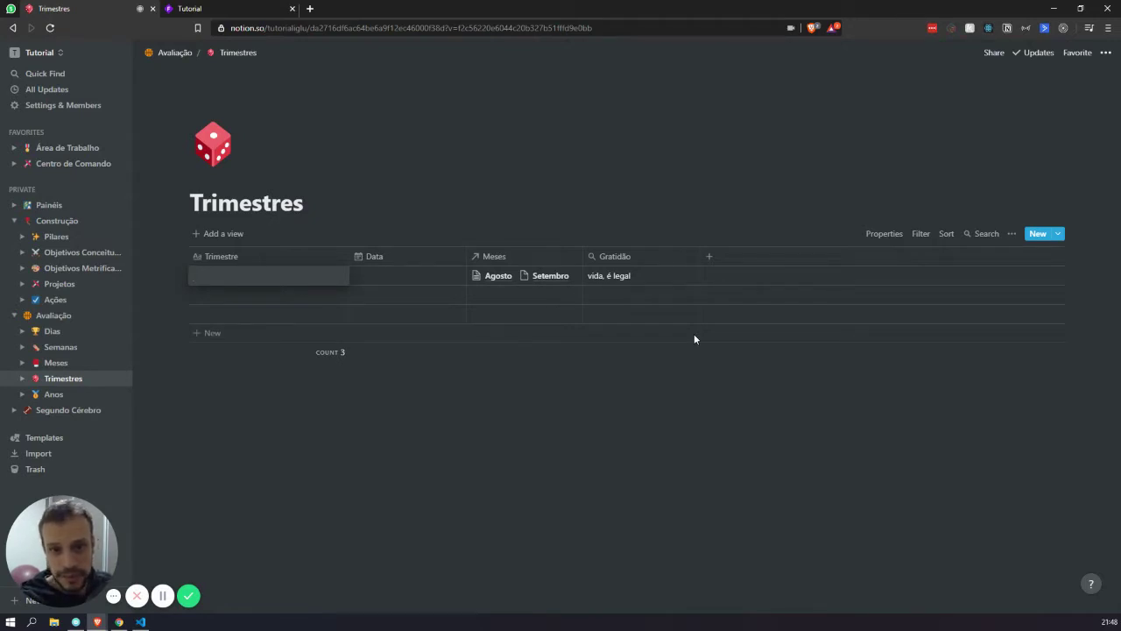
key("Down")
type("q")
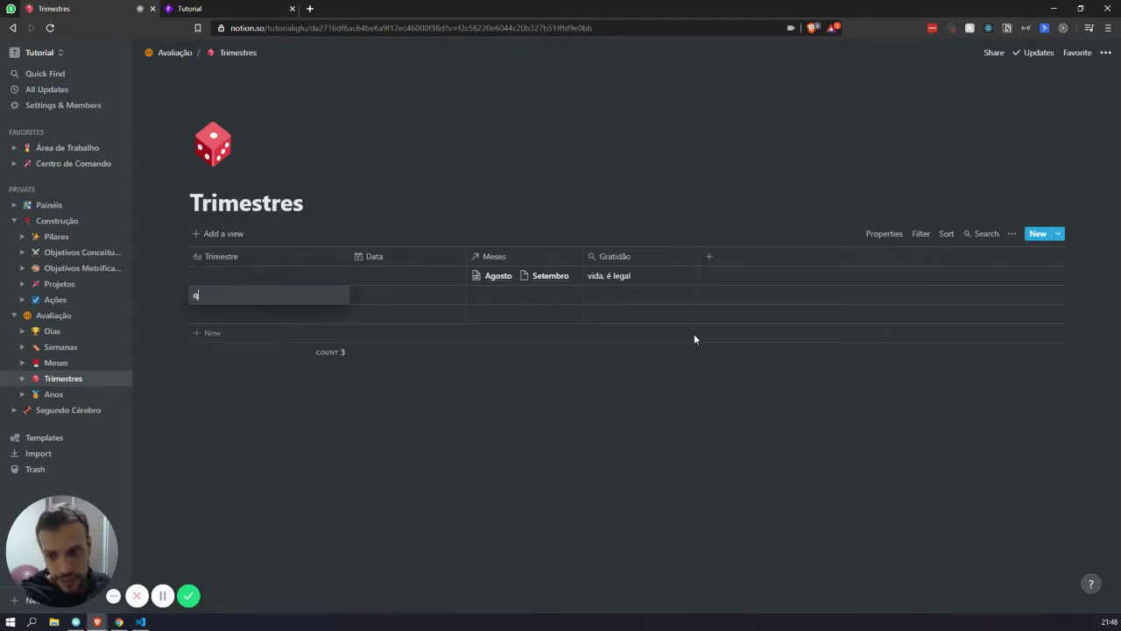
key("ctrl+shift+j")
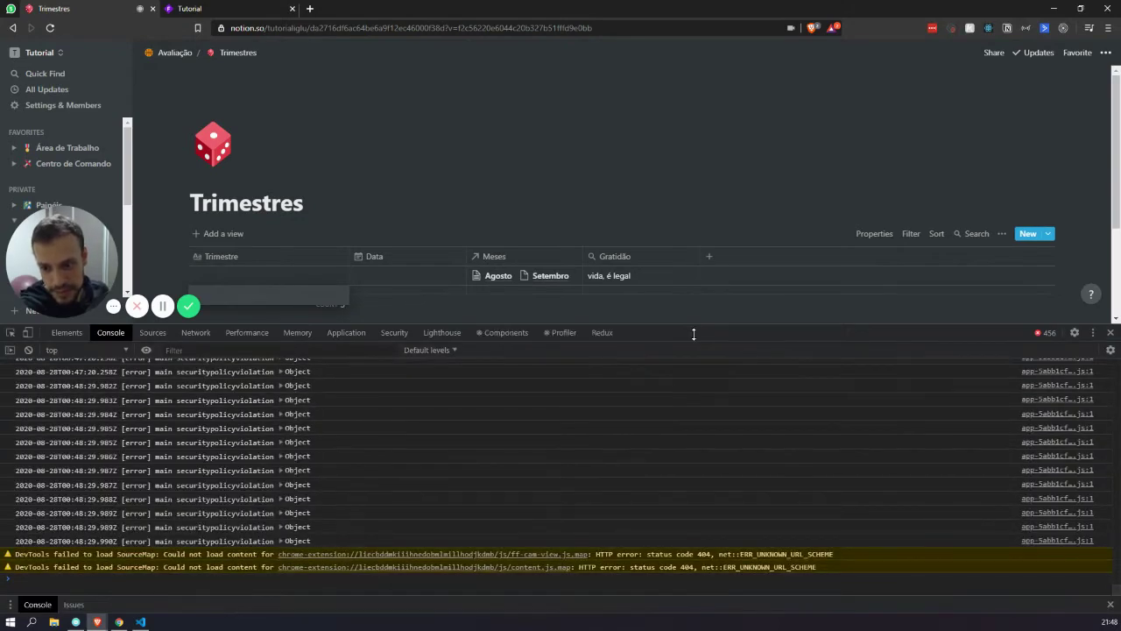
left_click(1111, 333)
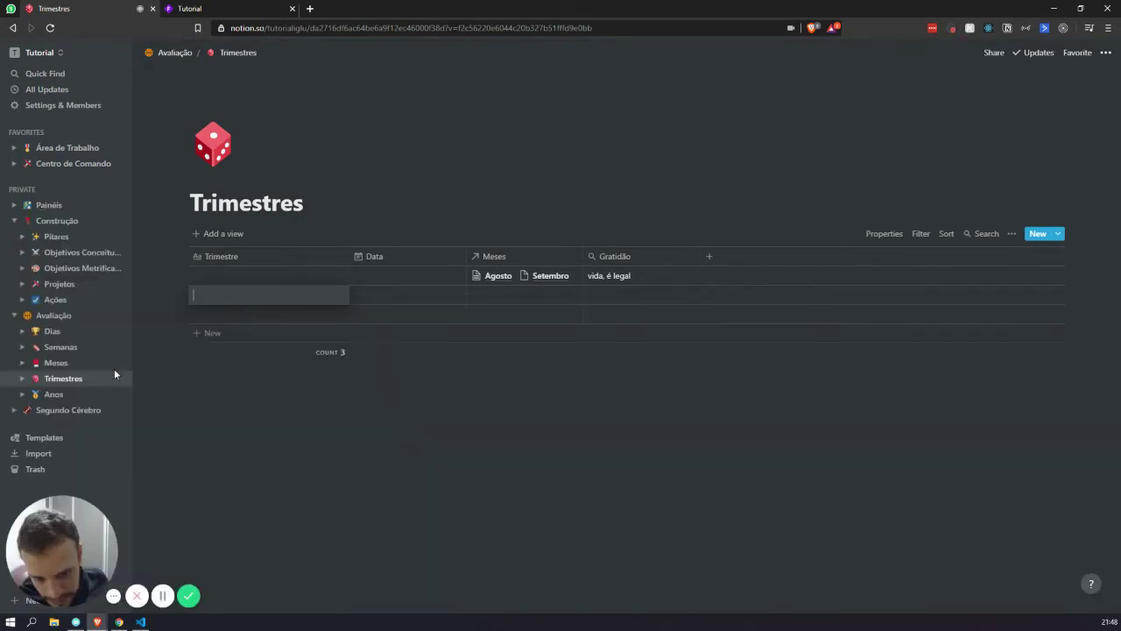
Step: Name the first two rows of the Trimestres table Q1 and Q2, and add an empty row at the end
left_click(294, 276)
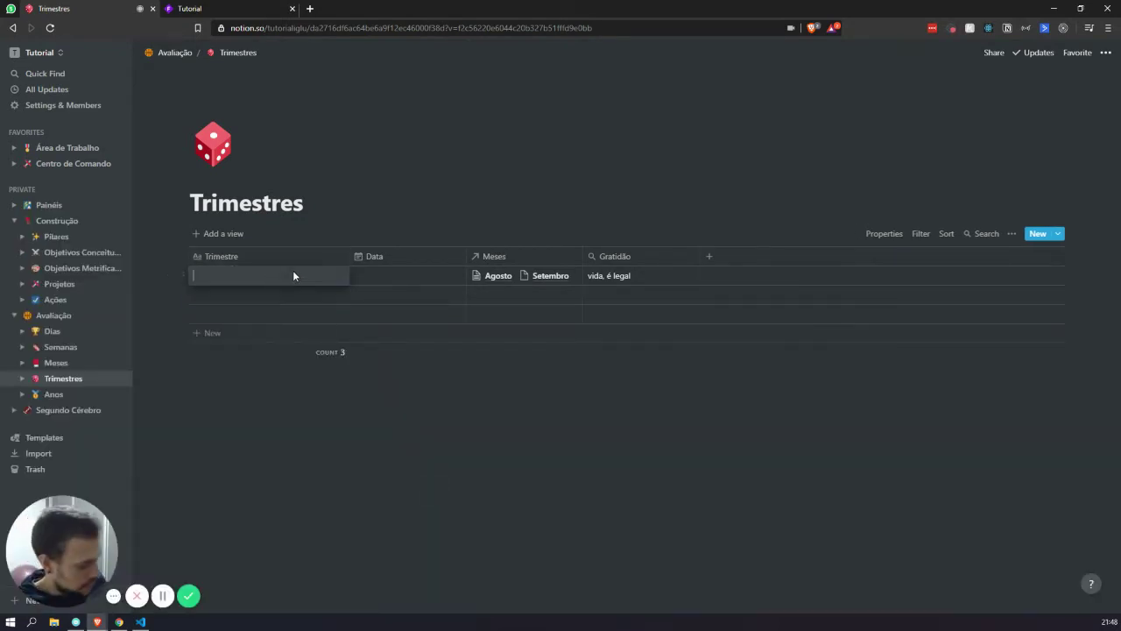
type("Q")
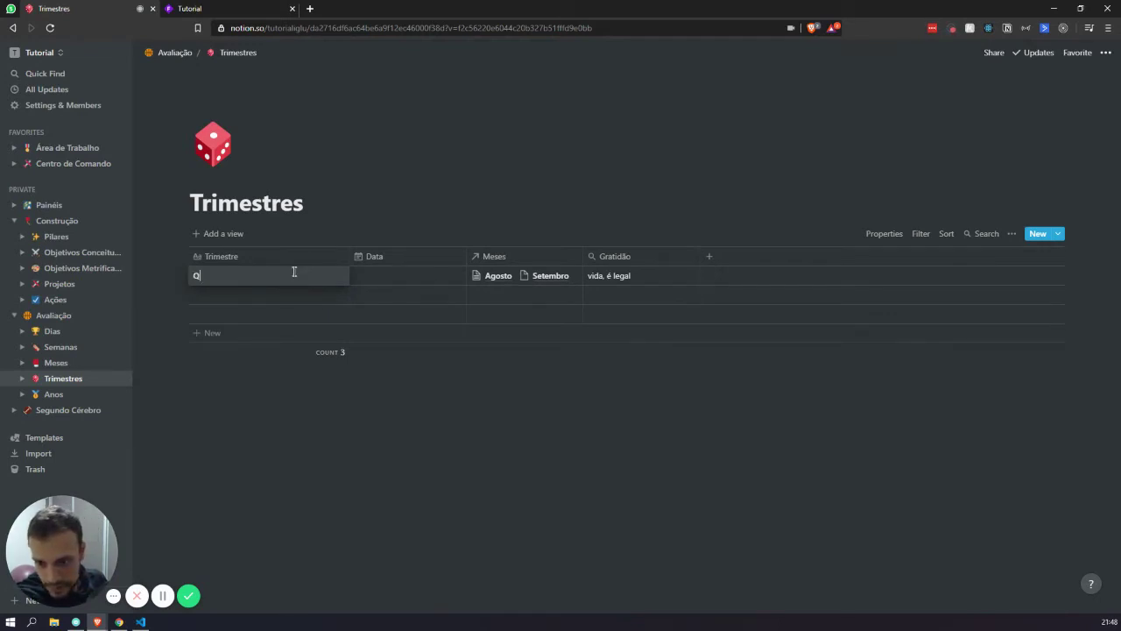
type("1")
key("Return")
key("Return")
type("Q")
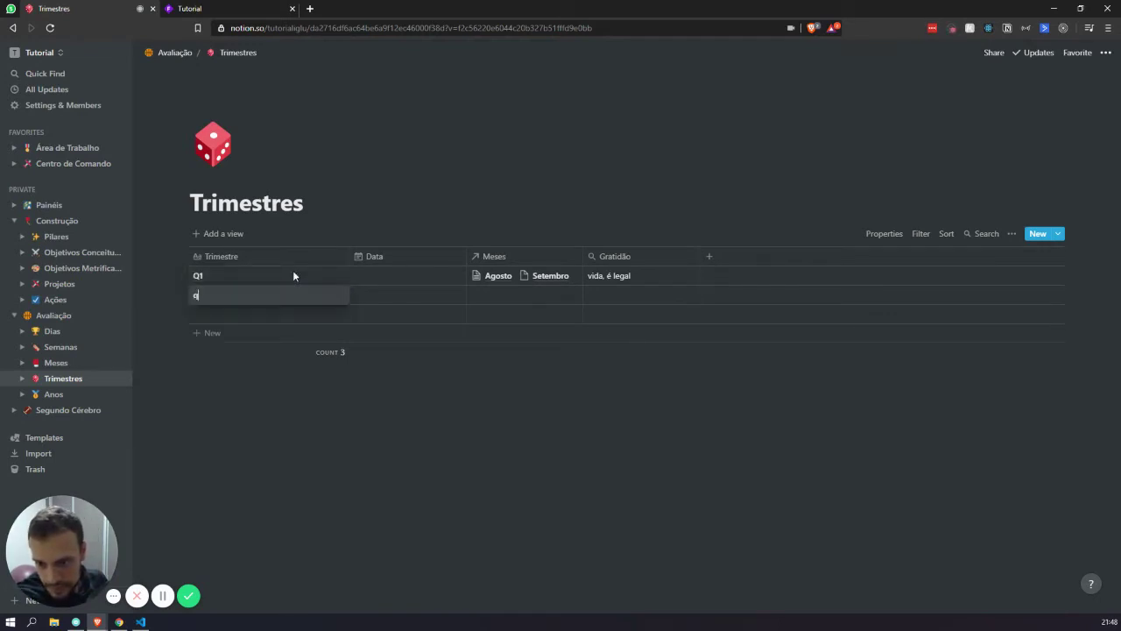
key("BackSpace")
type("Q2")
key("Return")
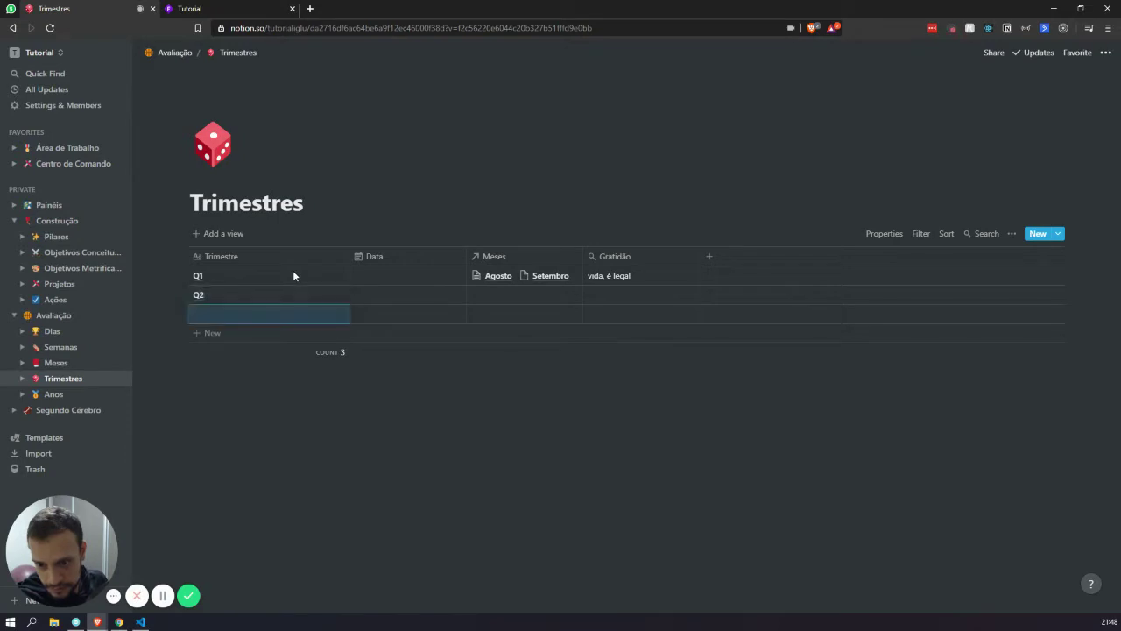
key("Return")
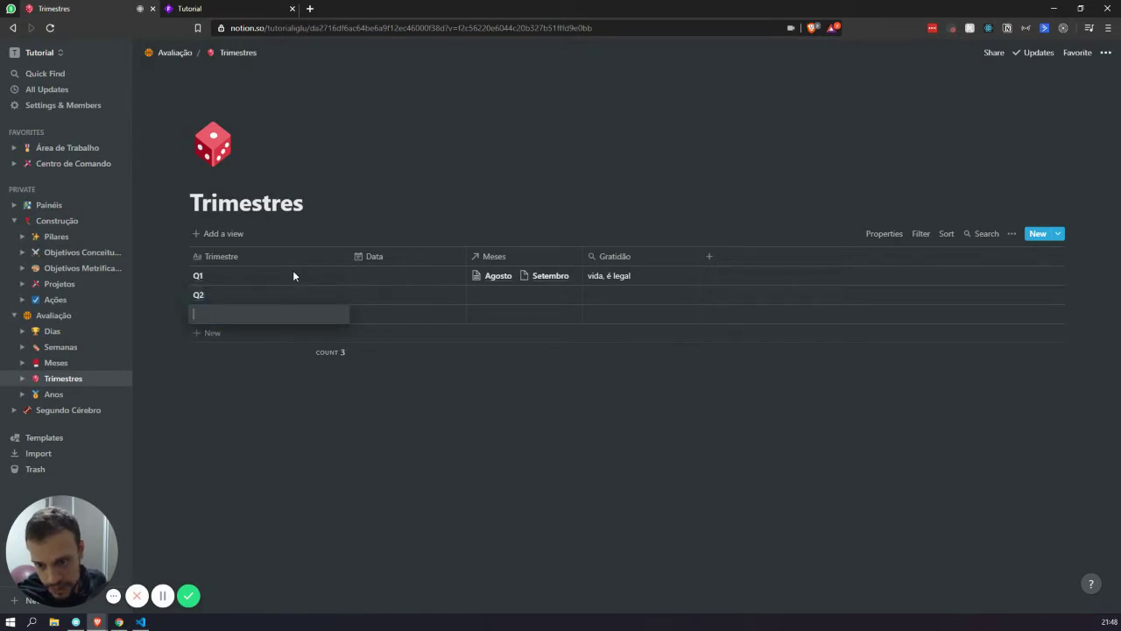
key("Return")
Step: Add the year to the first two row names so they read Q1 2020 and Q2 2020
key("Up")
key("Up")
key("Up")
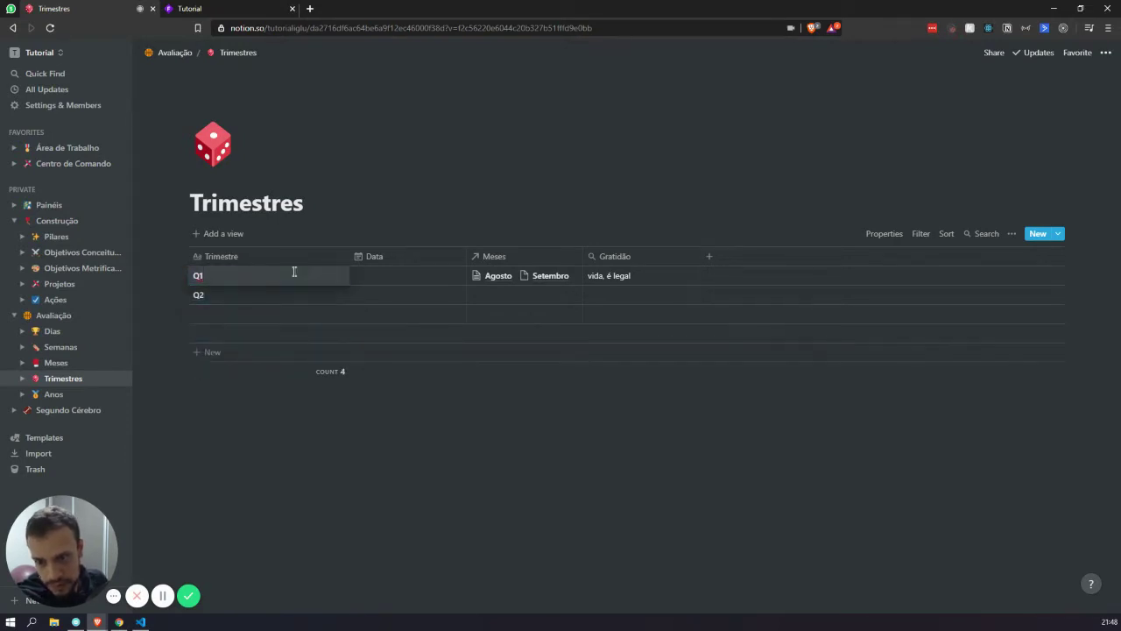
key("Return")
key("Return")
type("2020")
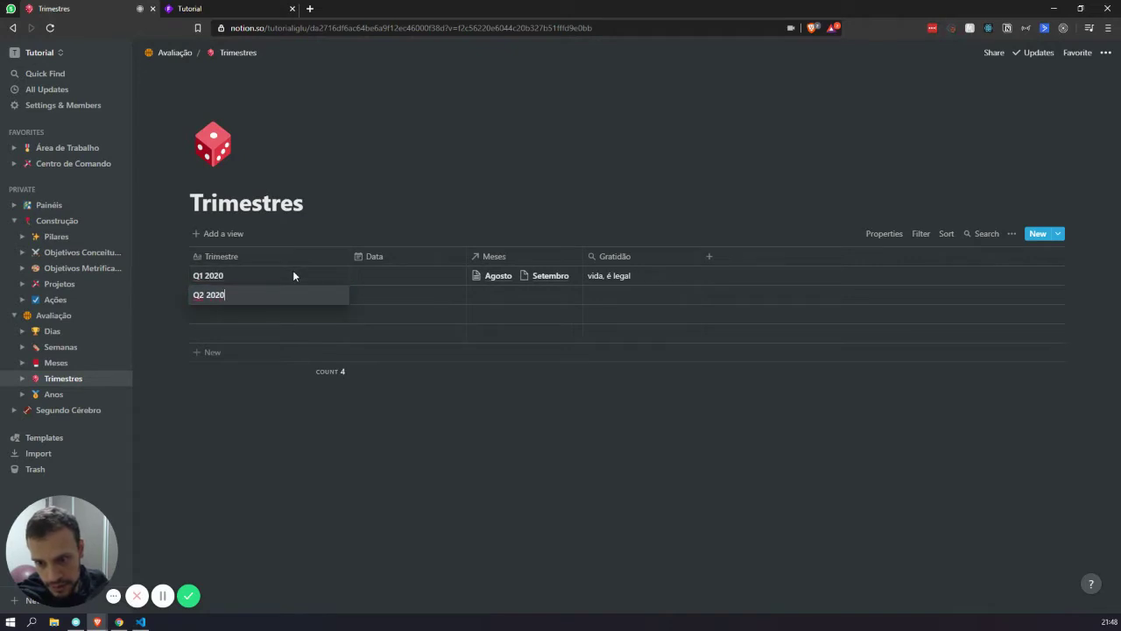
key("Return")
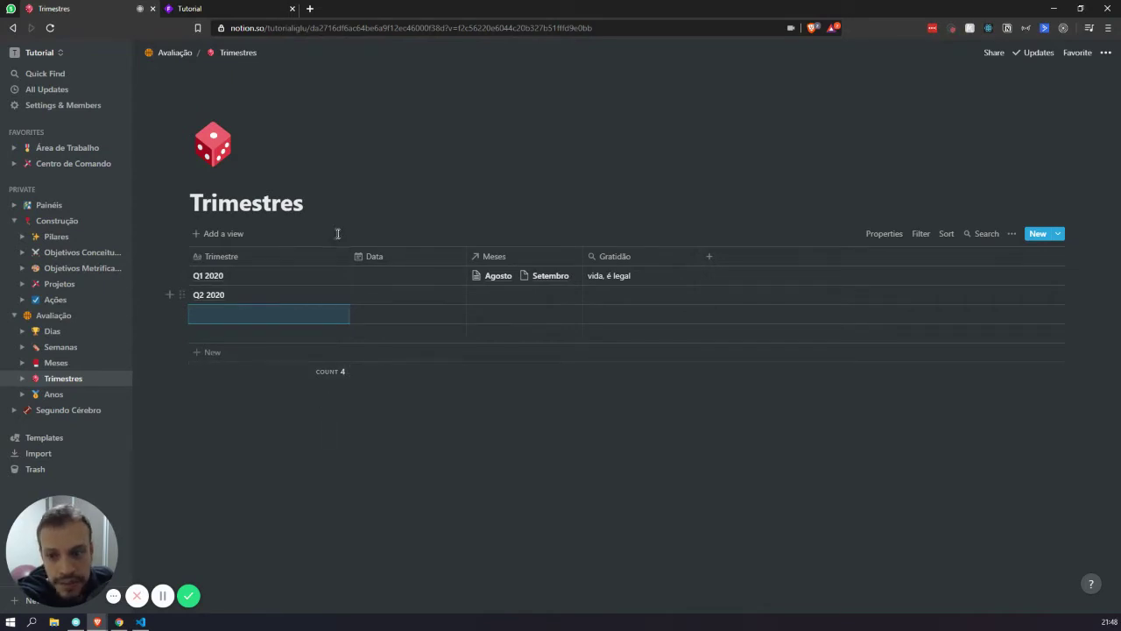
left_click(341, 205)
type("Quarter")
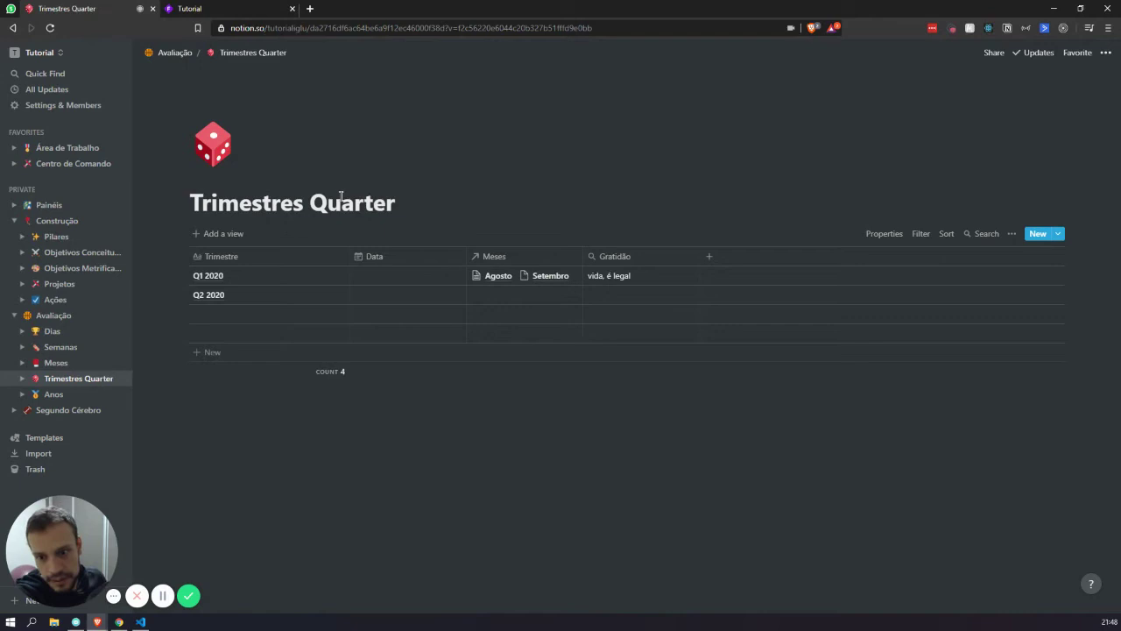
key("ctrl+BackSpace")
key("BackSpace")
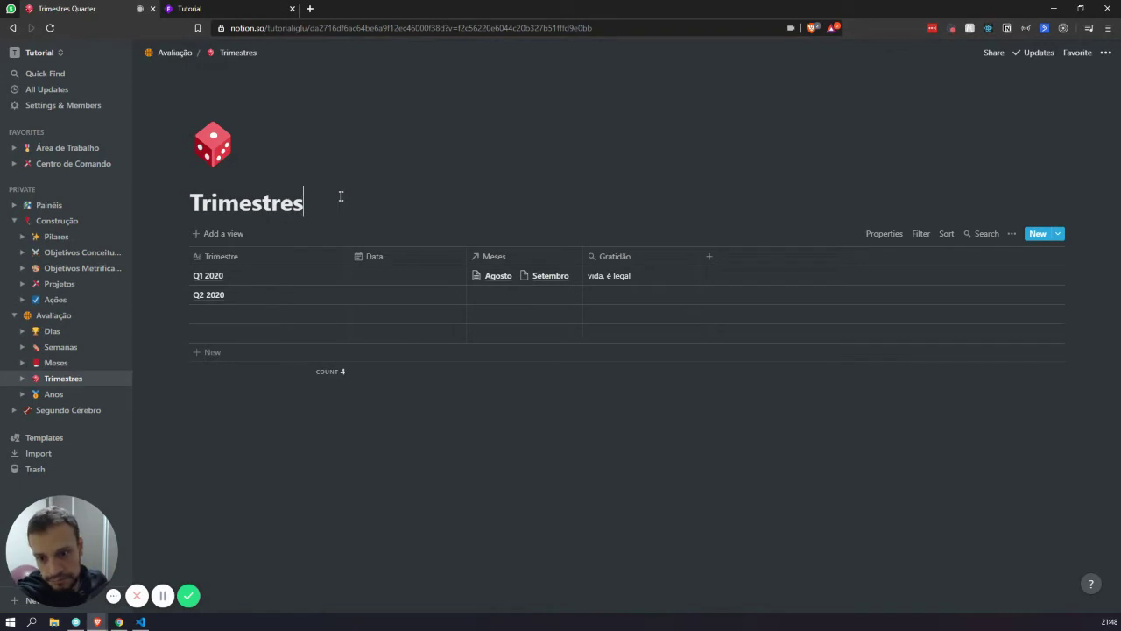
Step: Replace the Q prefix with T in the first two row names, giving T1 2020 and T2 2020
left_click(198, 276)
key("BackSpace")
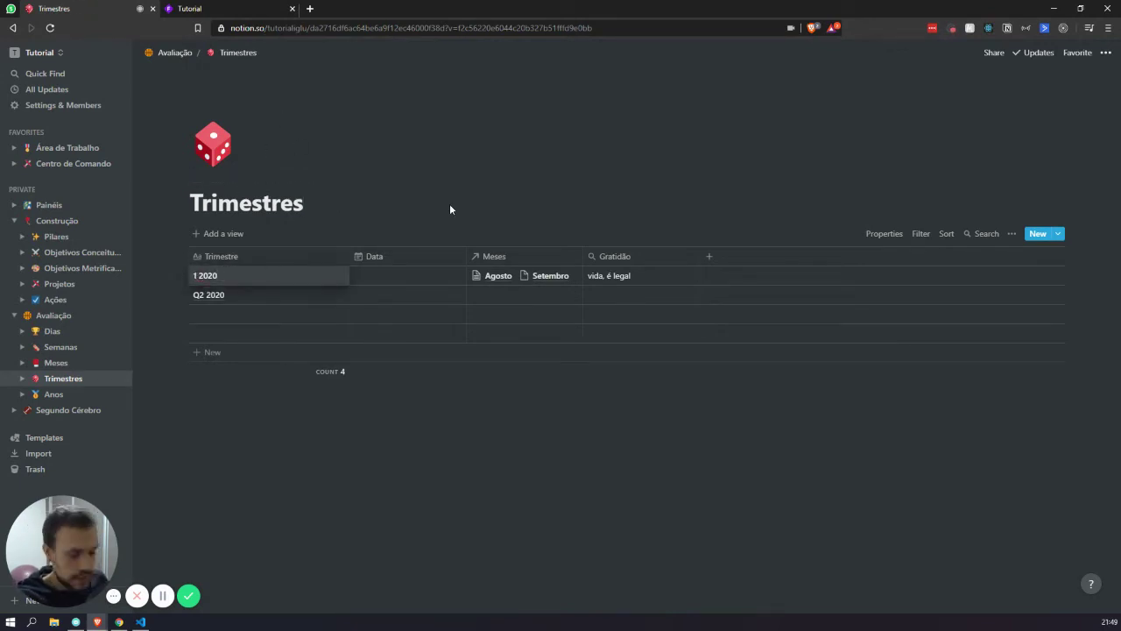
type("T")
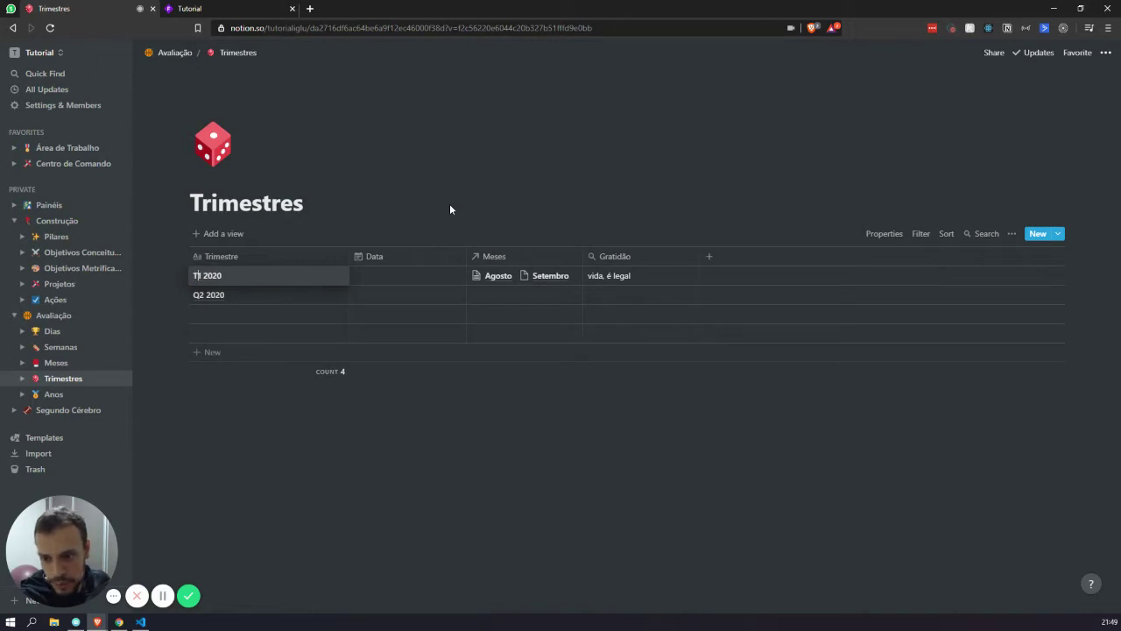
left_click(199, 294)
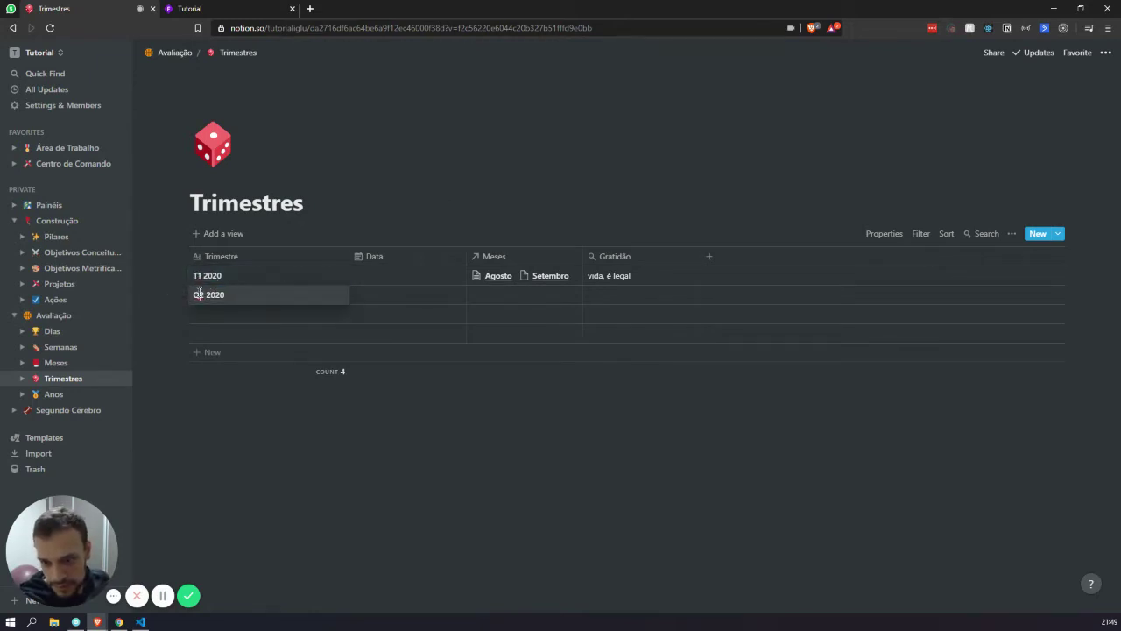
key("BackSpace")
type("T")
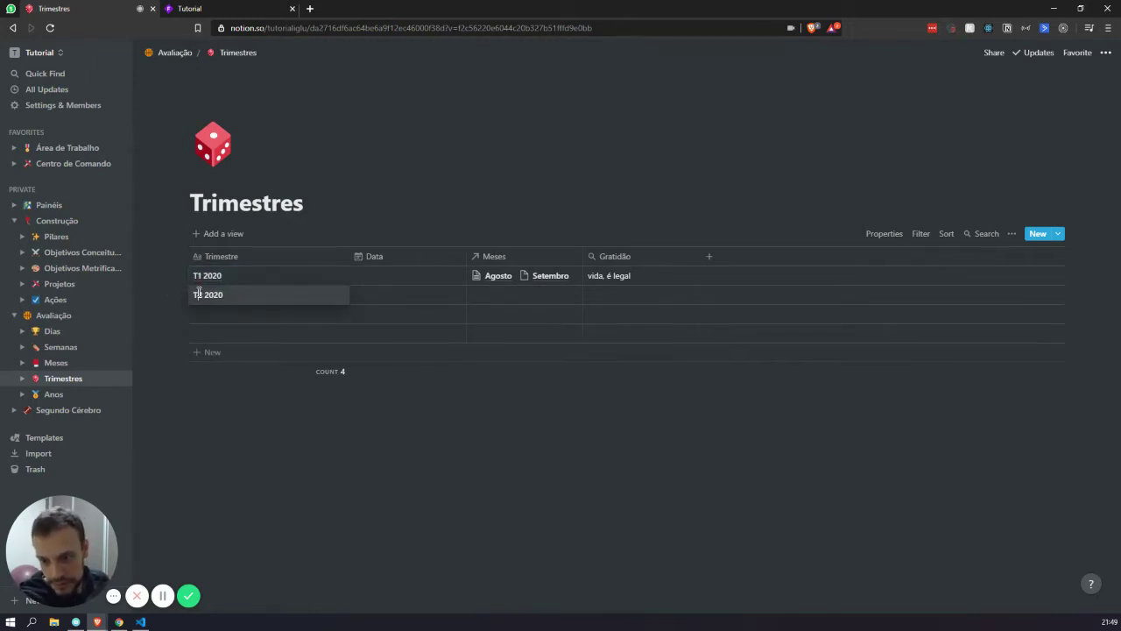
key("Escape")
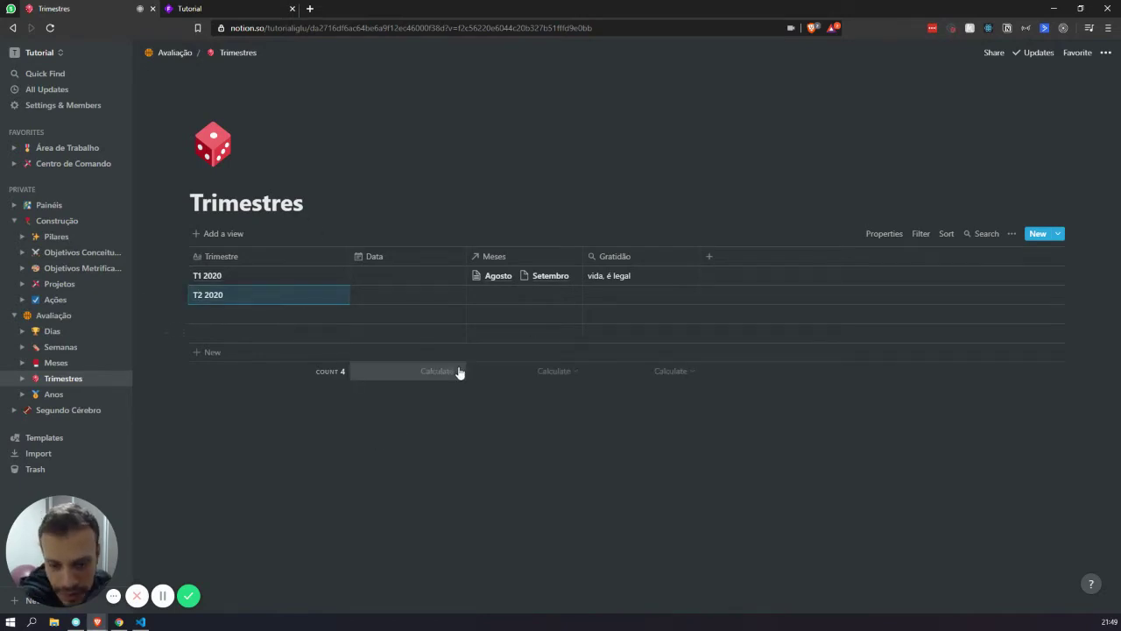
Step: Give the T1 2020 row a Data range with an end date enabled and Jan 1, 2020 as the start date
left_click(396, 293)
left_click(394, 277)
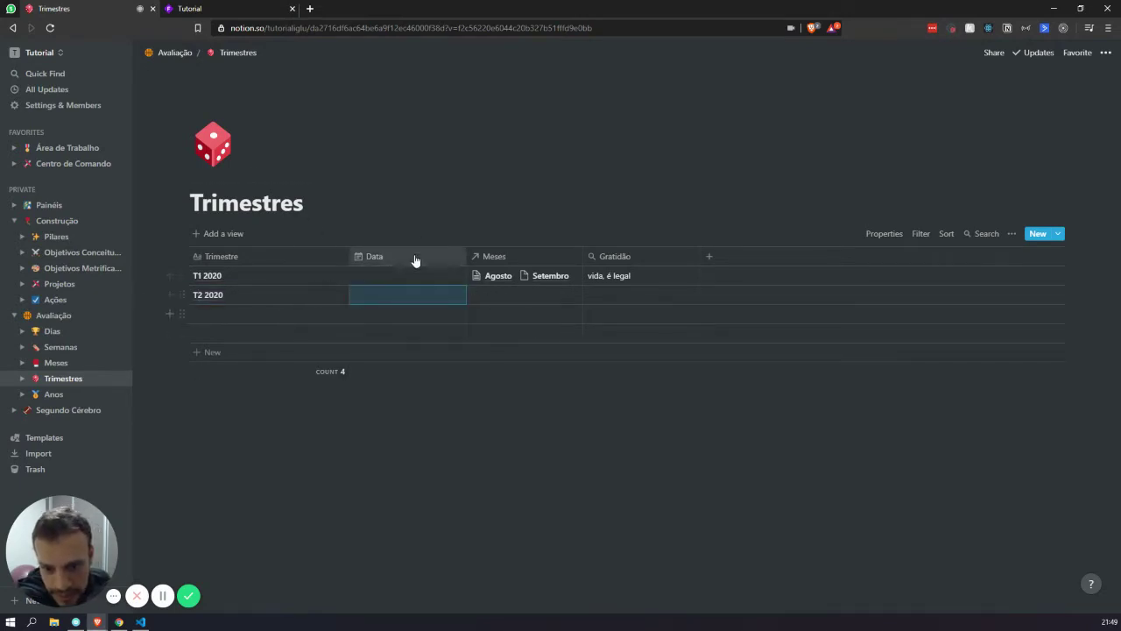
left_click(411, 275)
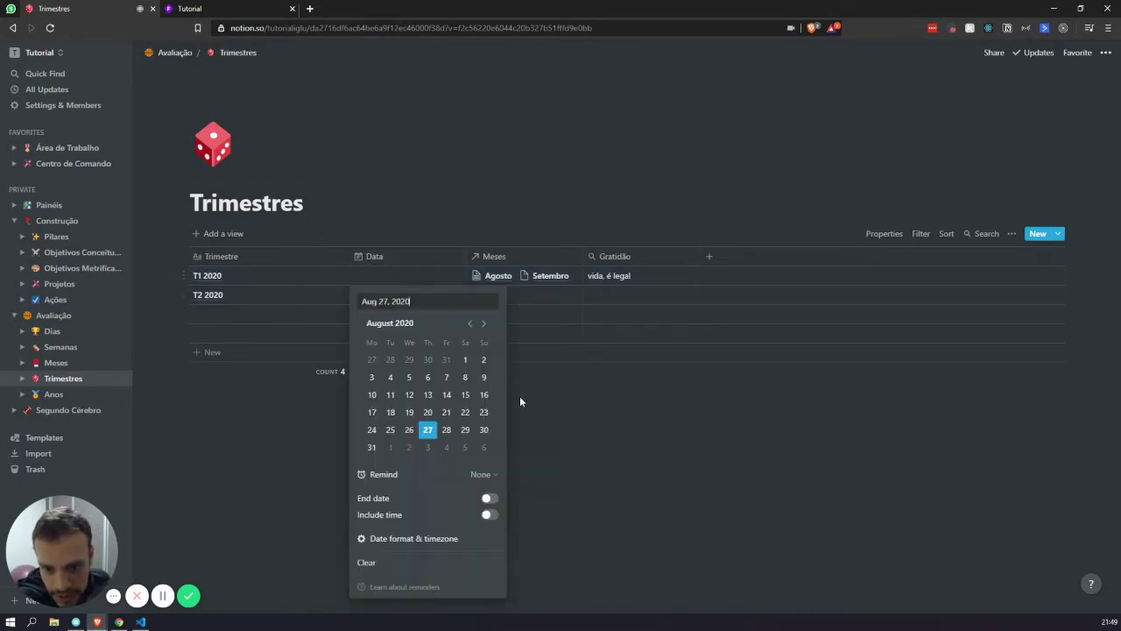
left_click(488, 497)
left_click(383, 305)
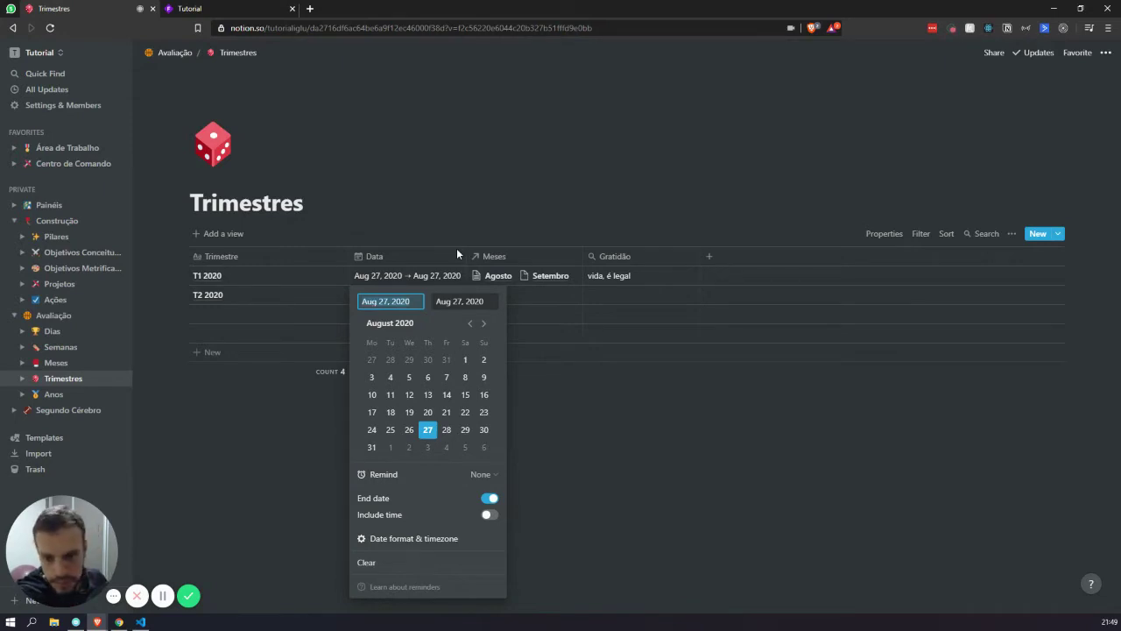
type("Jan 1,")
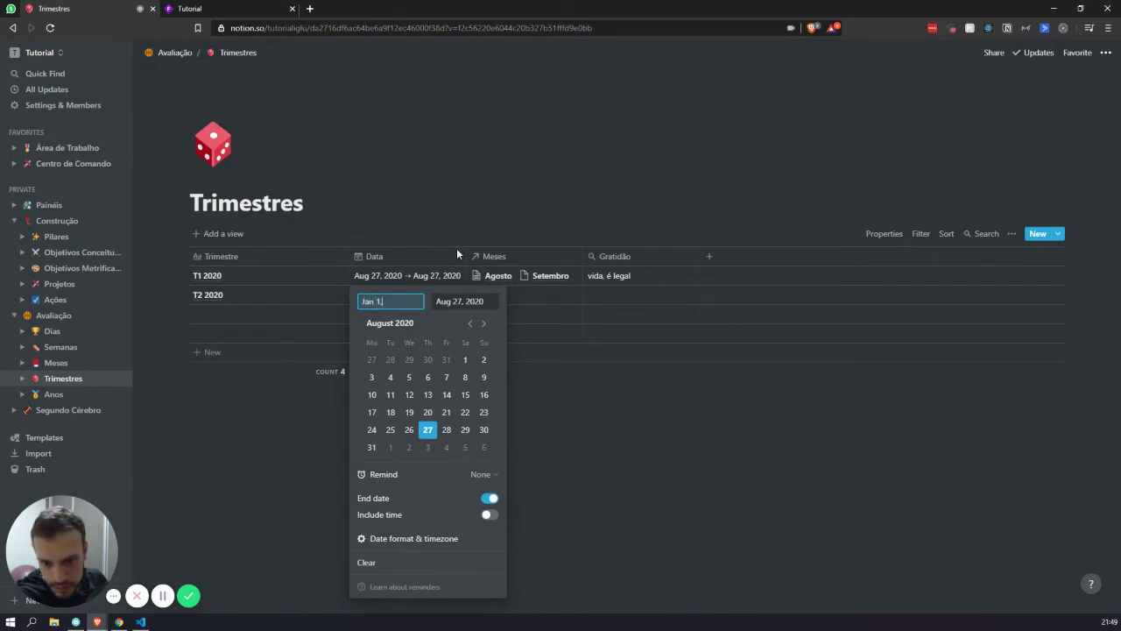
type(" 2020")
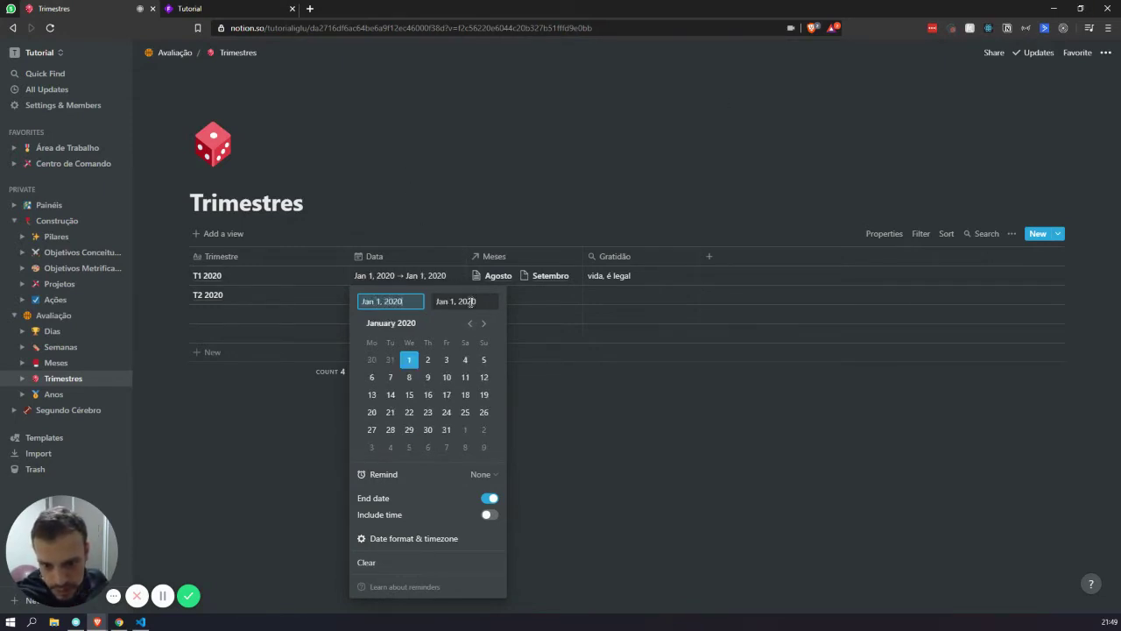
Step: Try to enter Dez 31, 2020 and Dez 30, 2020 as the end date of the T1 2020 row
left_click(443, 302)
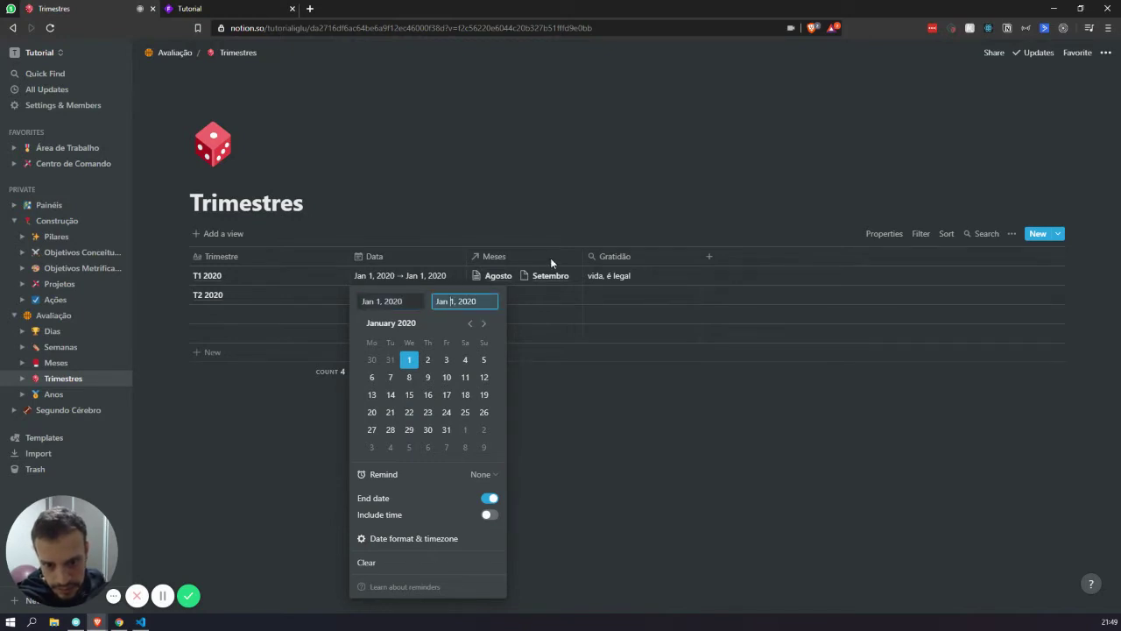
key("BackSpace")
key("BackSpace")
key("BackSpace")
key("BackSpace")
type("Dez ")
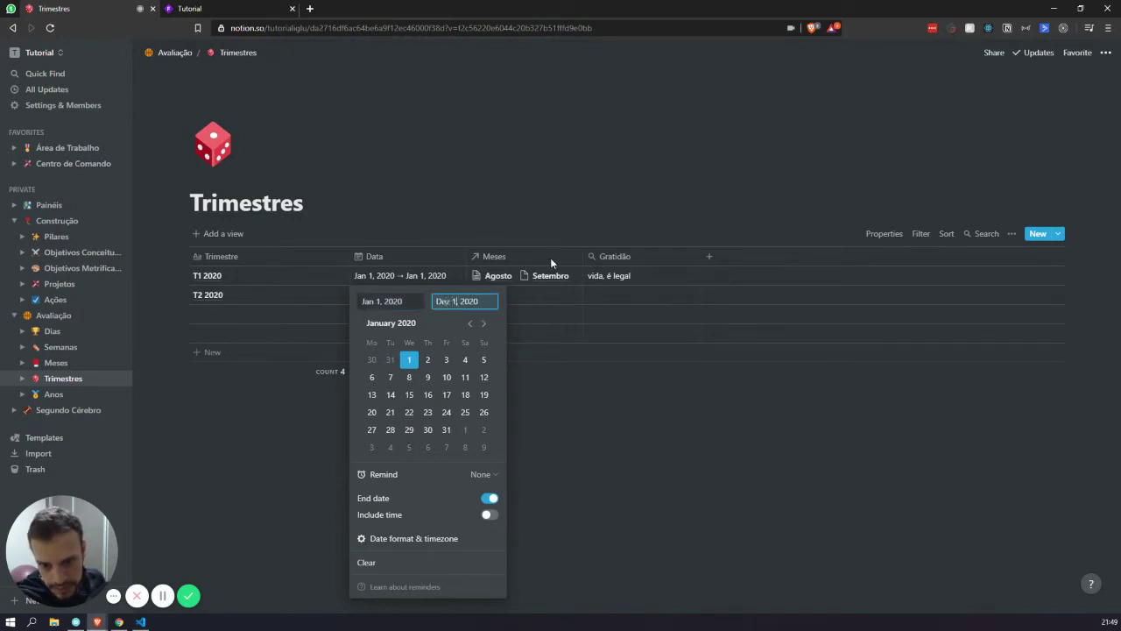
type("3")
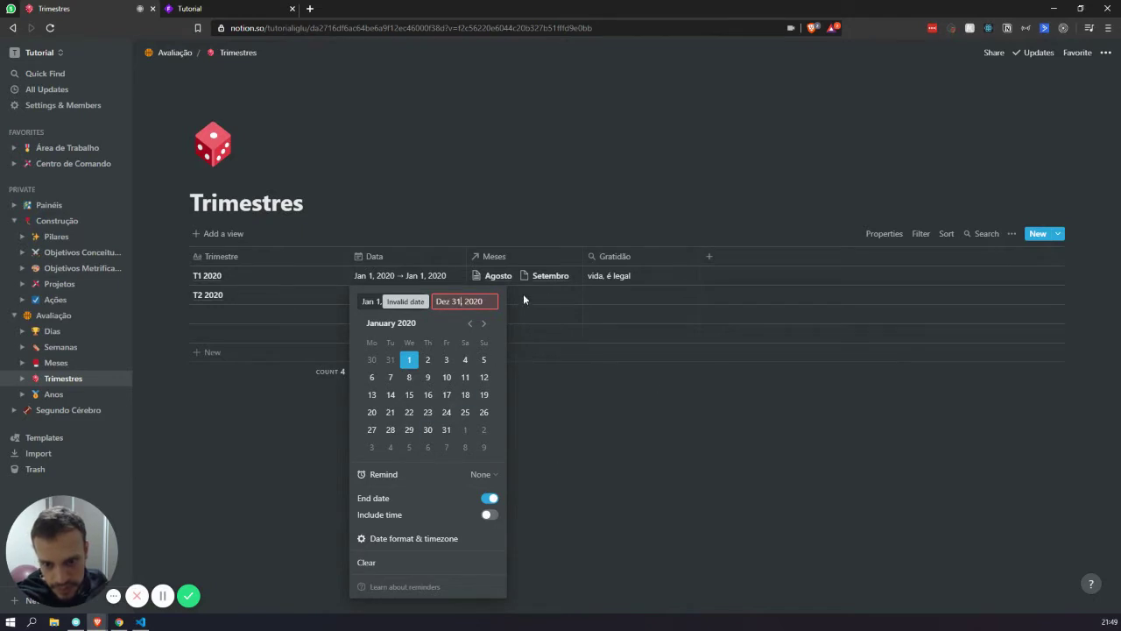
left_click(462, 301)
key("BackSpace")
type("0")
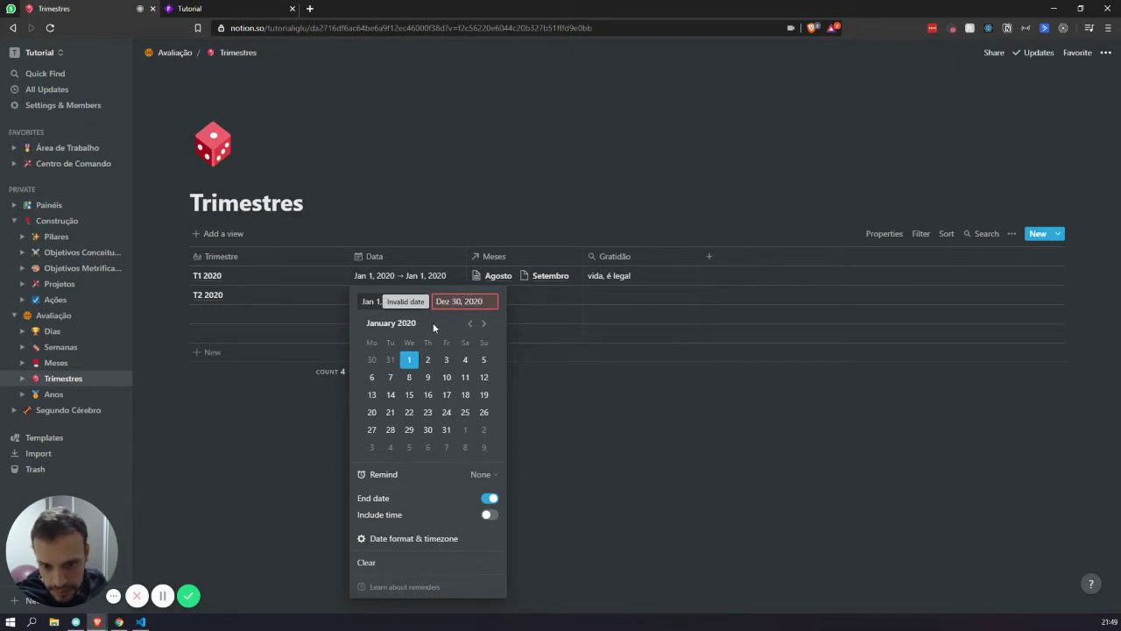
left_click(360, 304)
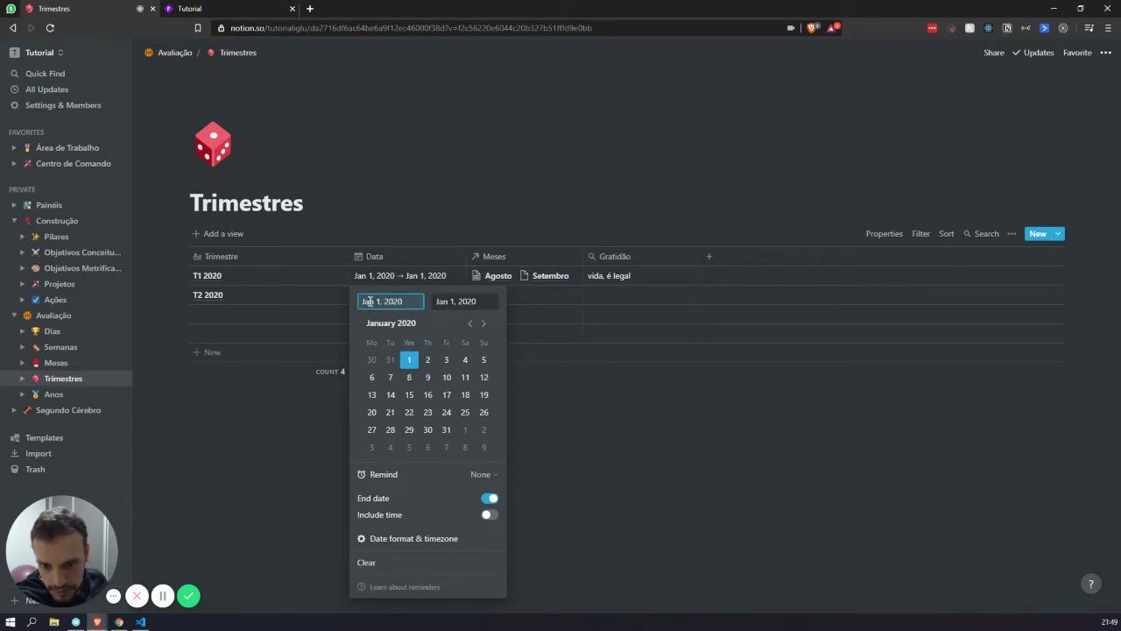
Step: Set the end date of the T1 2020 row's Data range to Dec 31, 2020
left_click(454, 302)
triple_click(486, 324)
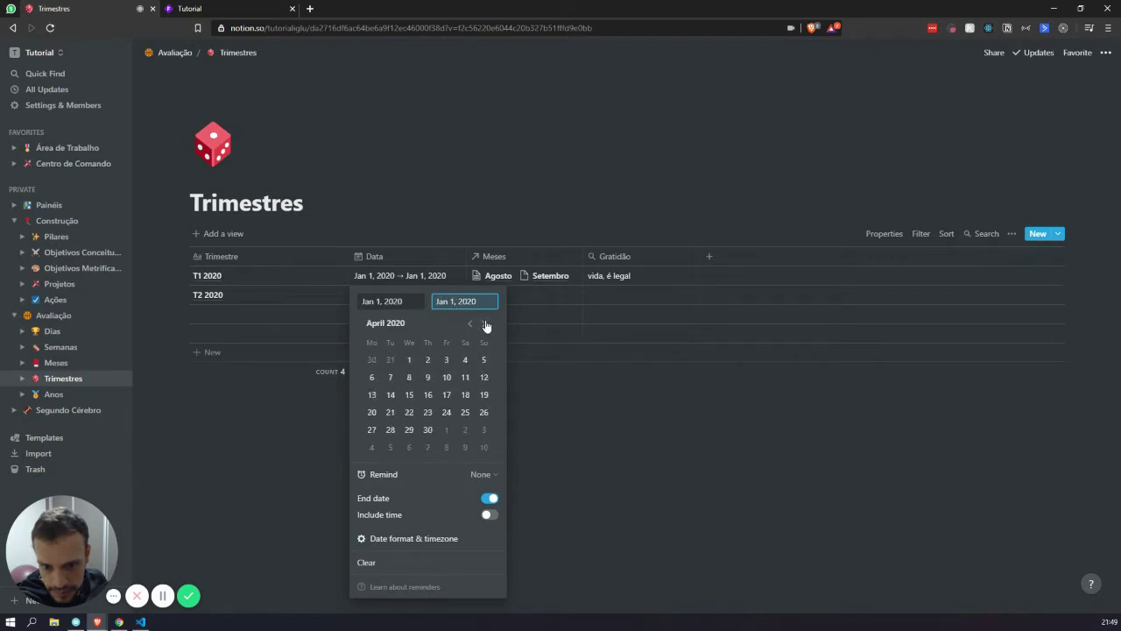
triple_click(486, 323)
double_click(486, 323)
left_click(487, 323)
double_click(485, 324)
left_click(428, 430)
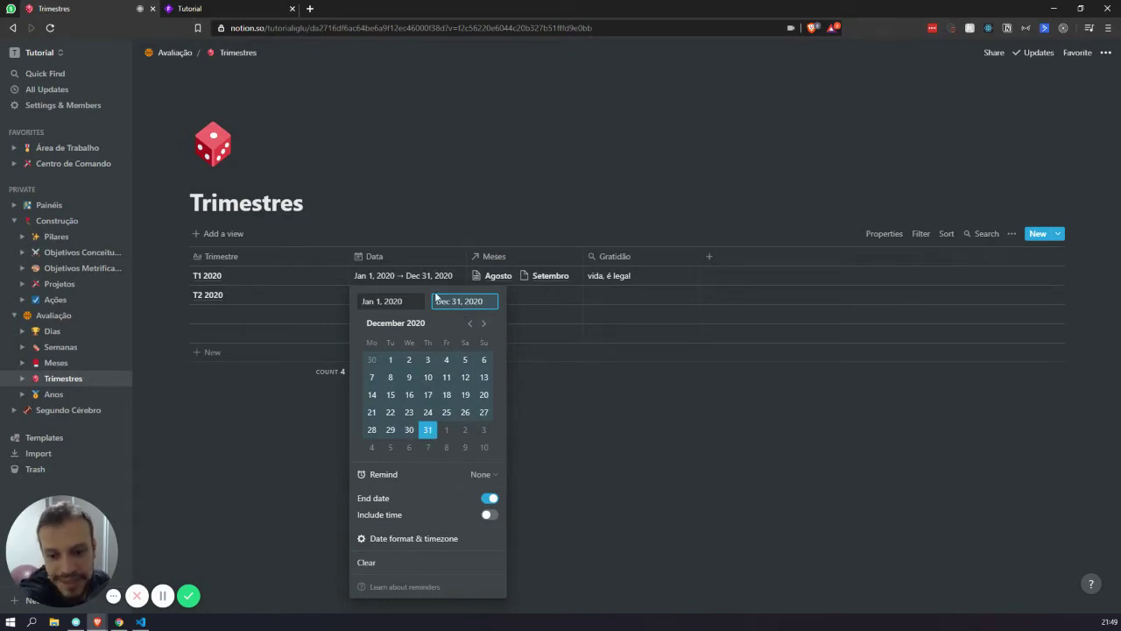
left_click(306, 197)
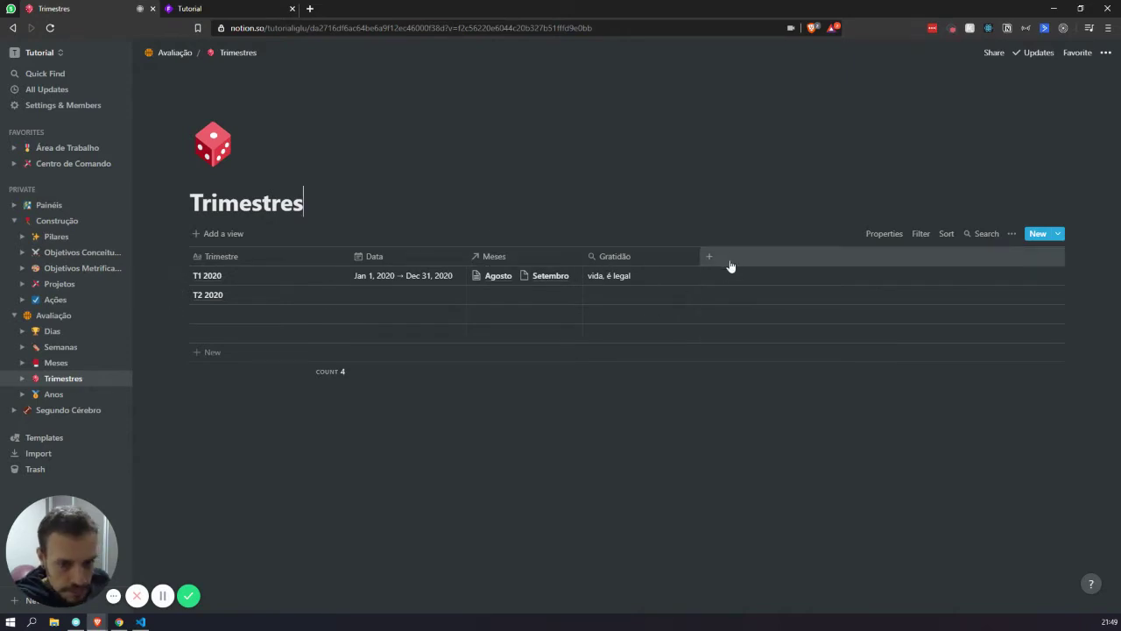
Step: Create a new template for the Trimestres database and title it Novo Trimestre
left_click(1059, 234)
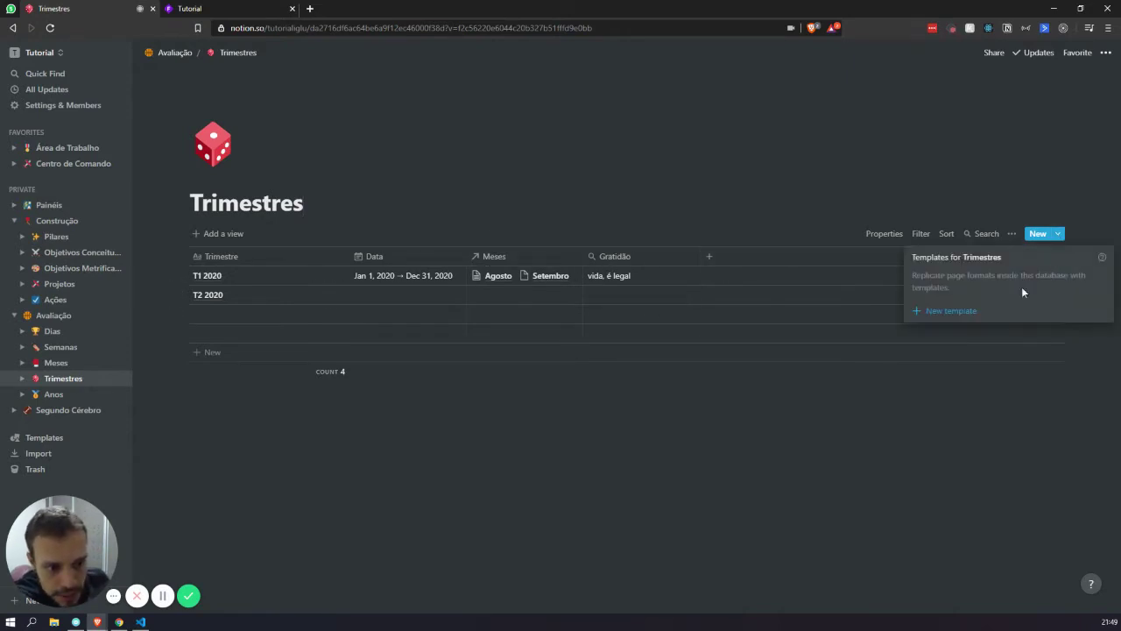
left_click(951, 311)
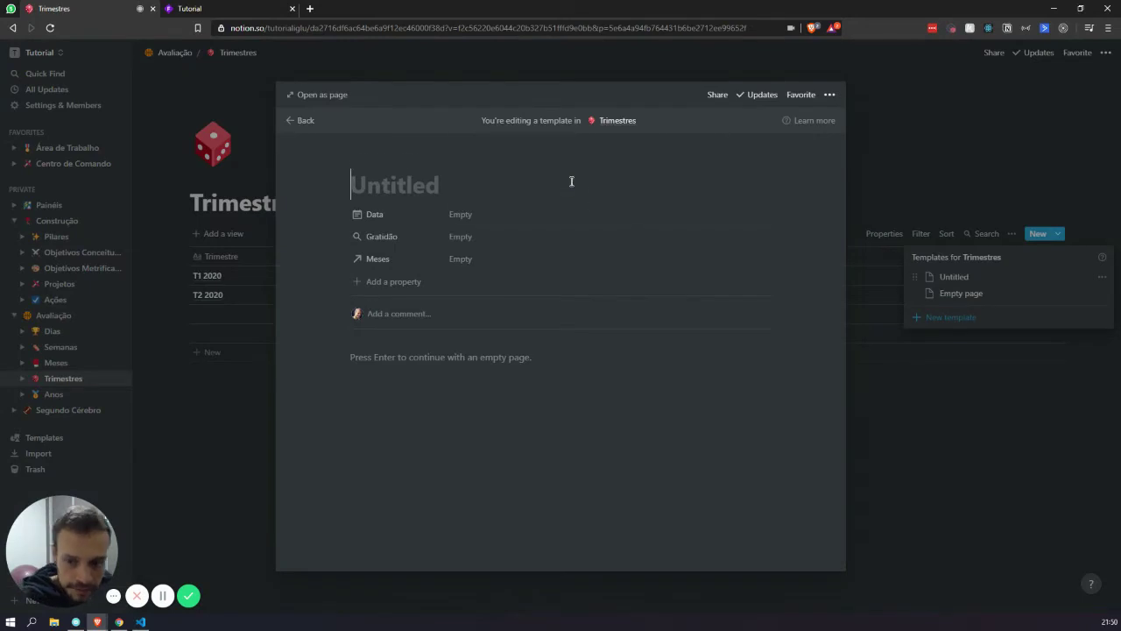
left_click(377, 184)
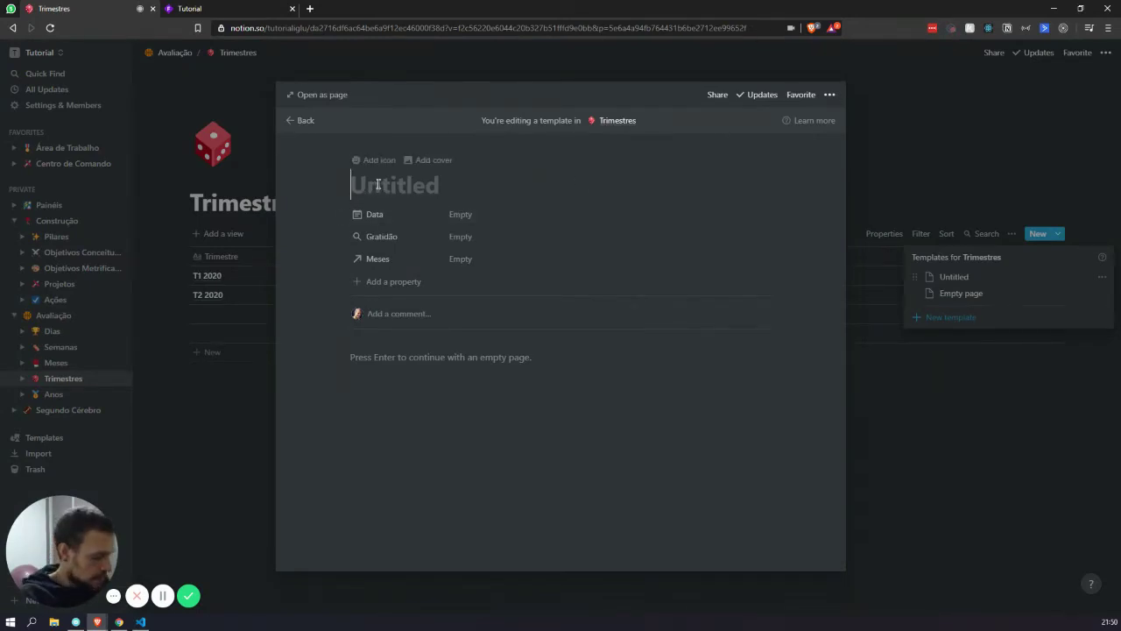
type("Novo Trime")
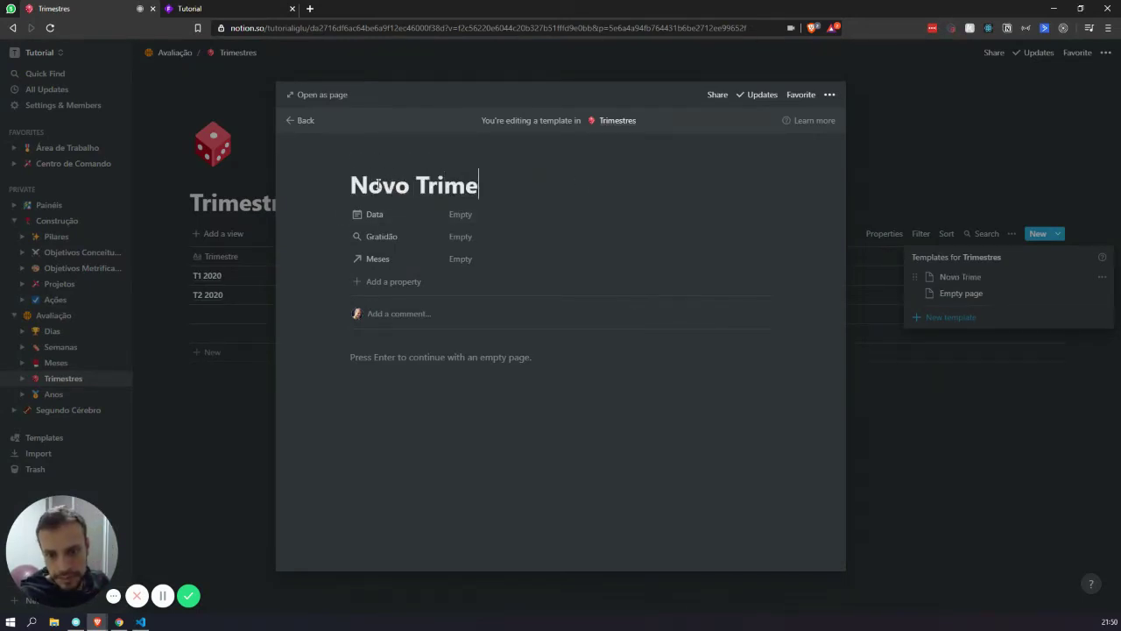
type("stre")
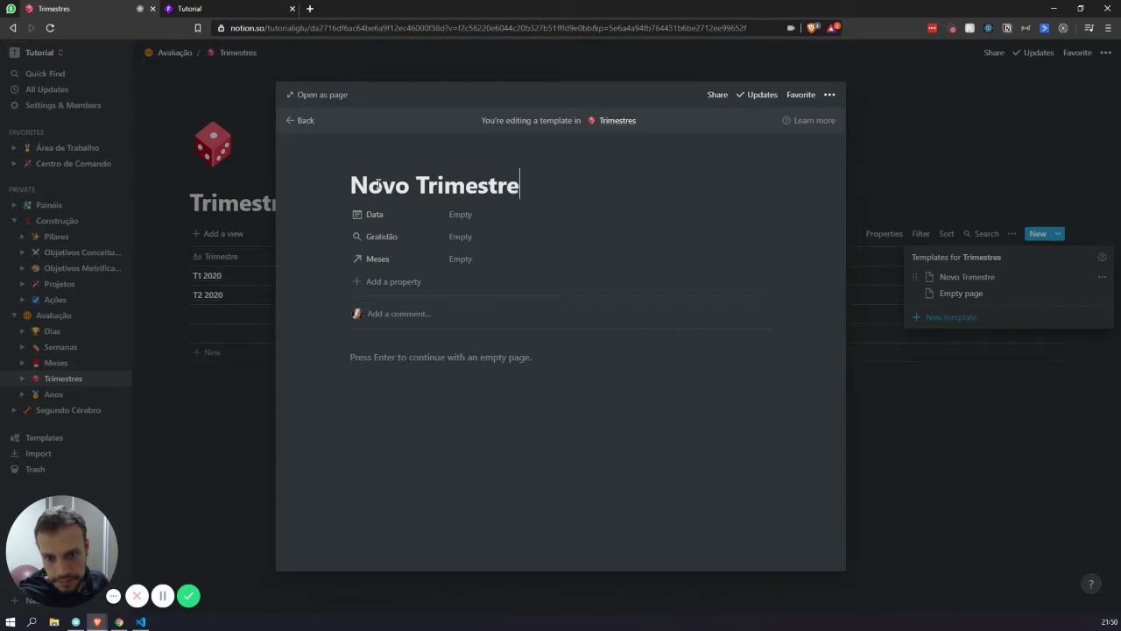
Step: Add a Heading 1 block to the body of the Novo Trimestre template
left_click(362, 357)
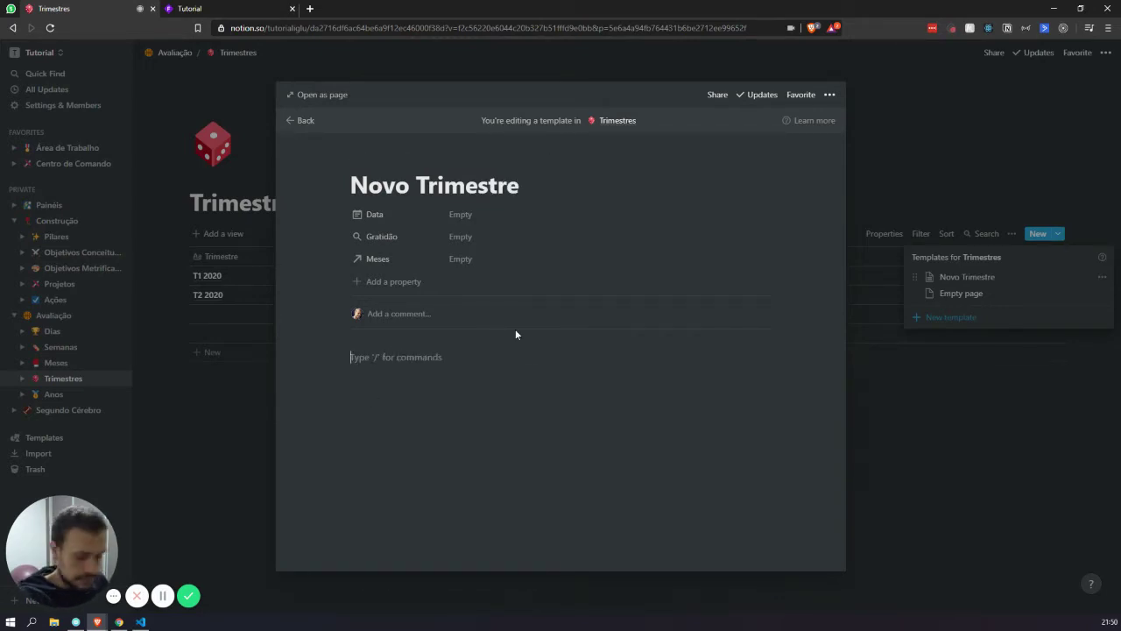
type("/h1")
key("Return")
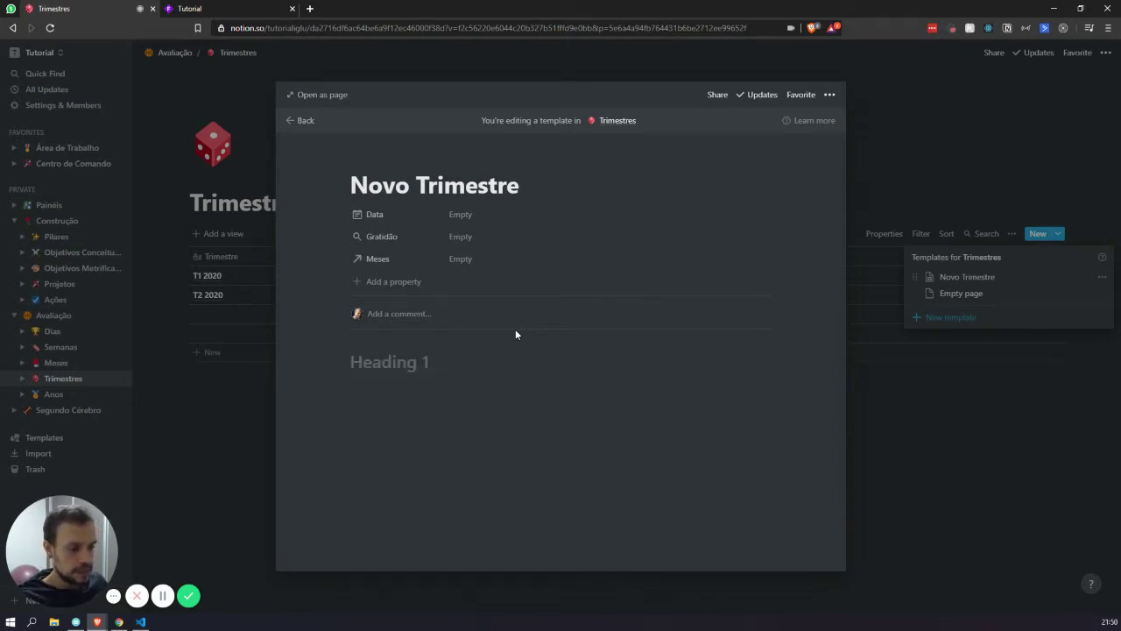
type("Avali")
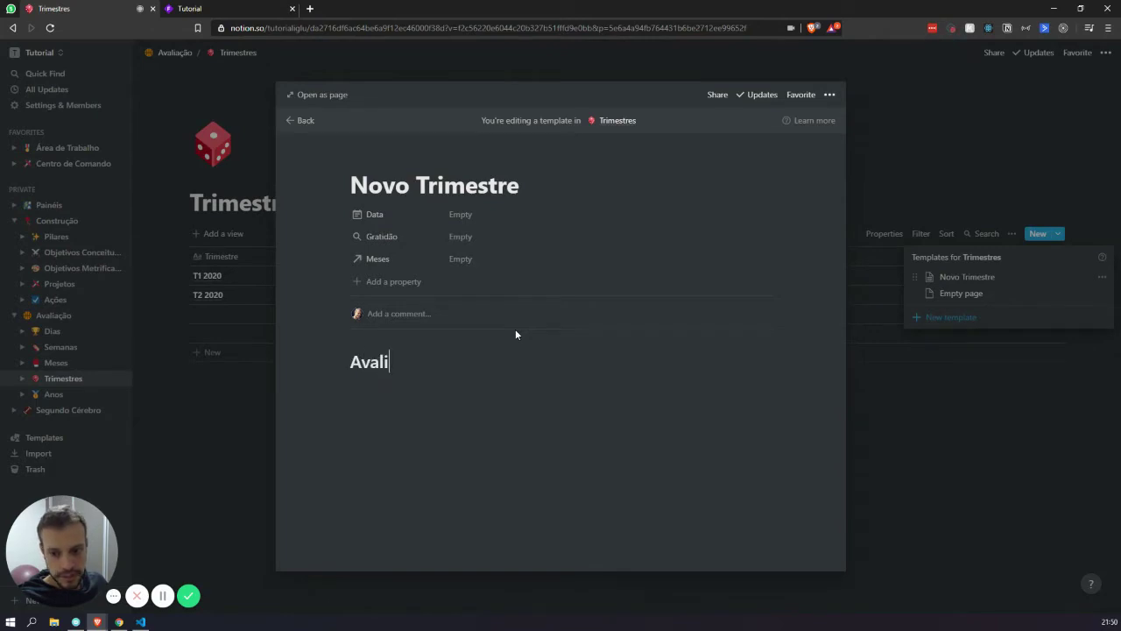
key("ctrl+BackSpace")
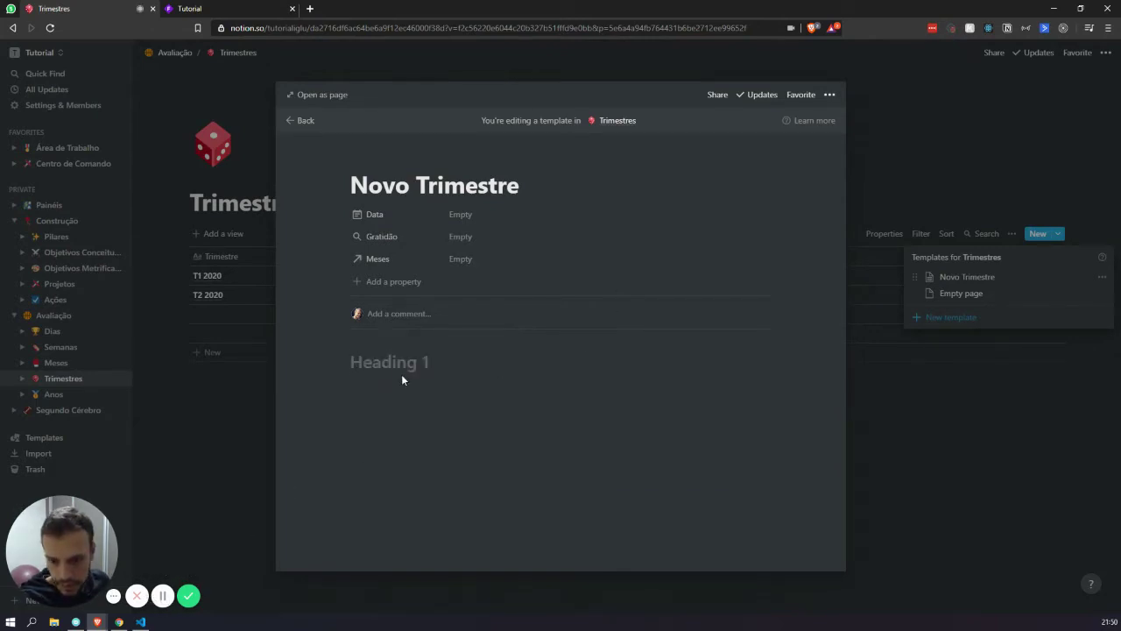
type("Debrifien")
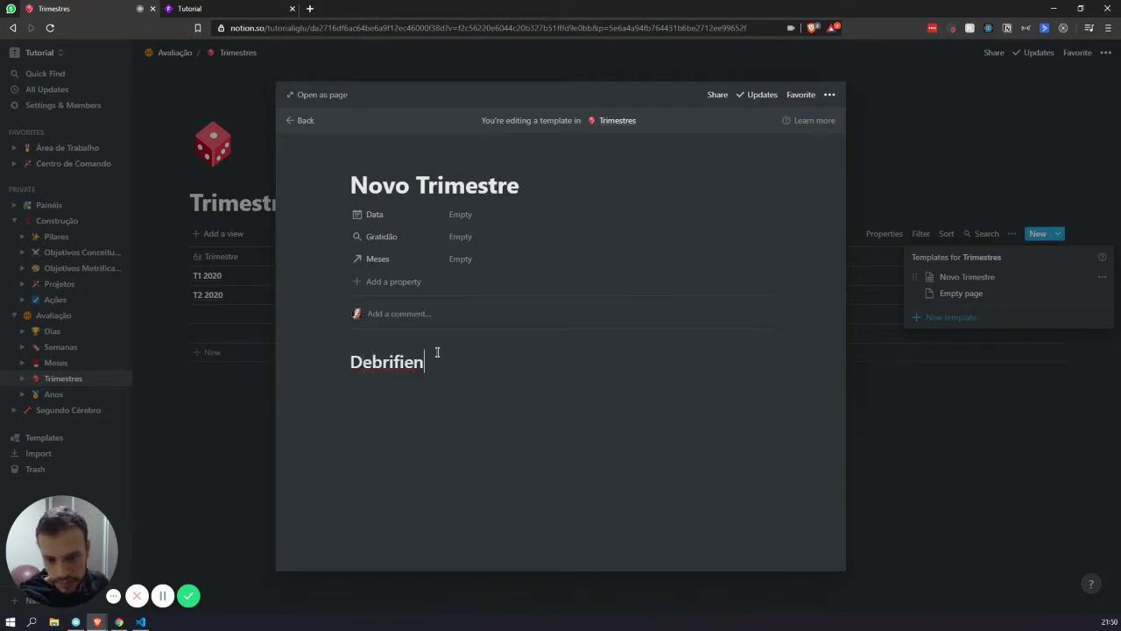
key("BackSpace")
key("BackSpace")
type("ng")
key("BackSpace")
key("BackSpace")
key("BackSpace")
key("BackSpace")
key("BackSpace")
type("efing")
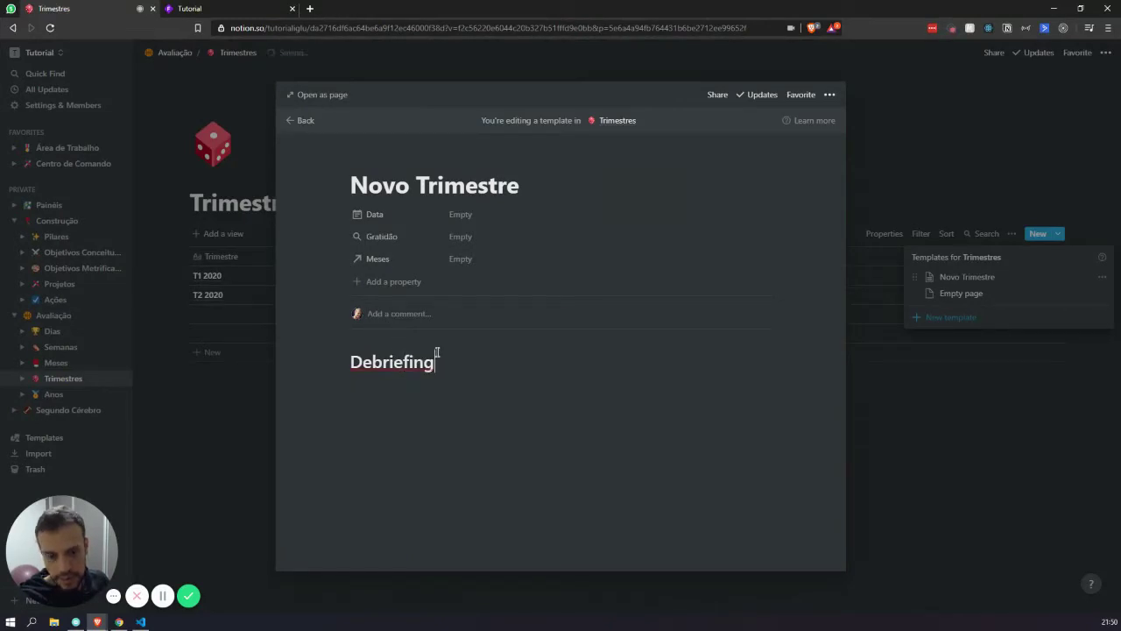
key("BackSpace")
key("BackSpace")
key("BackSpace")
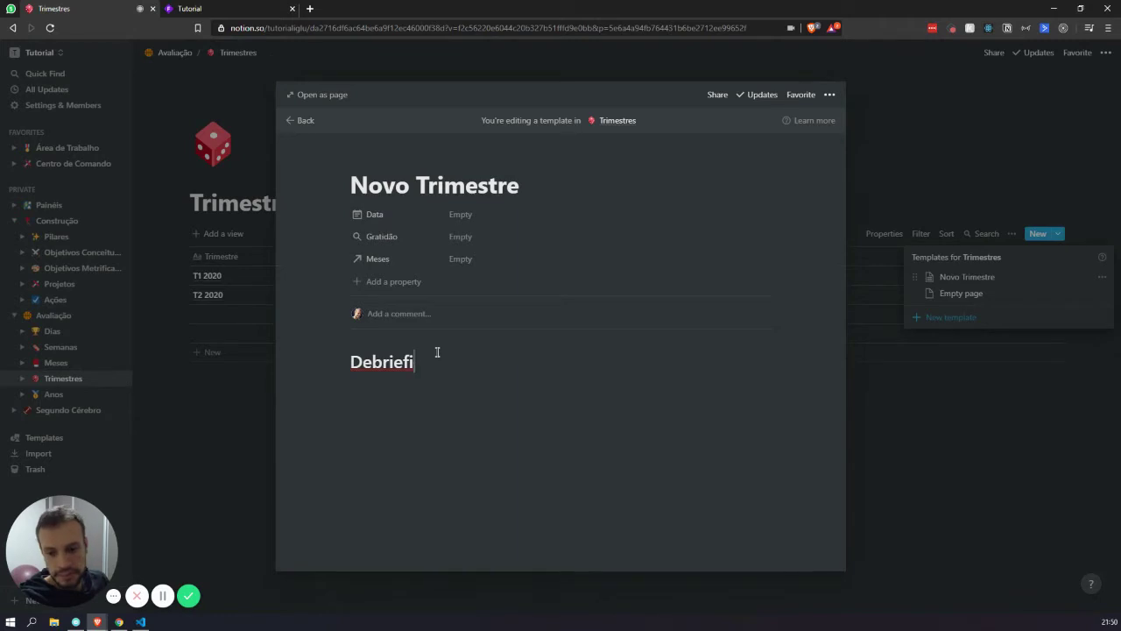
key("ctrl+BackSpace")
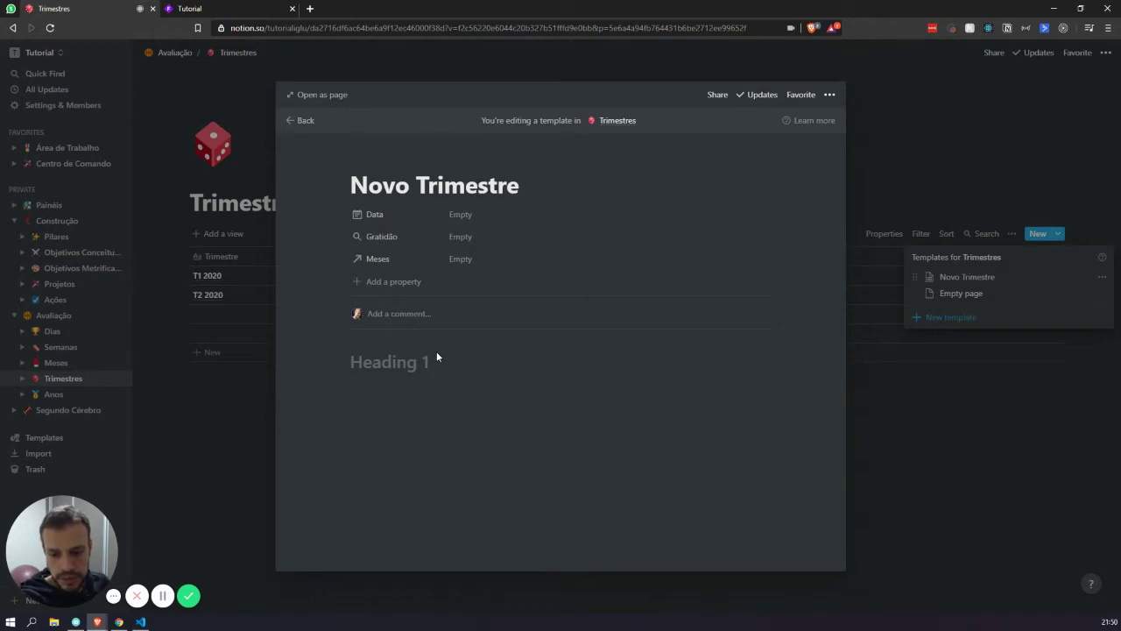
Step: Enter Avaliação as the Heading 1 text and leave an empty line below it
type("Avaliação")
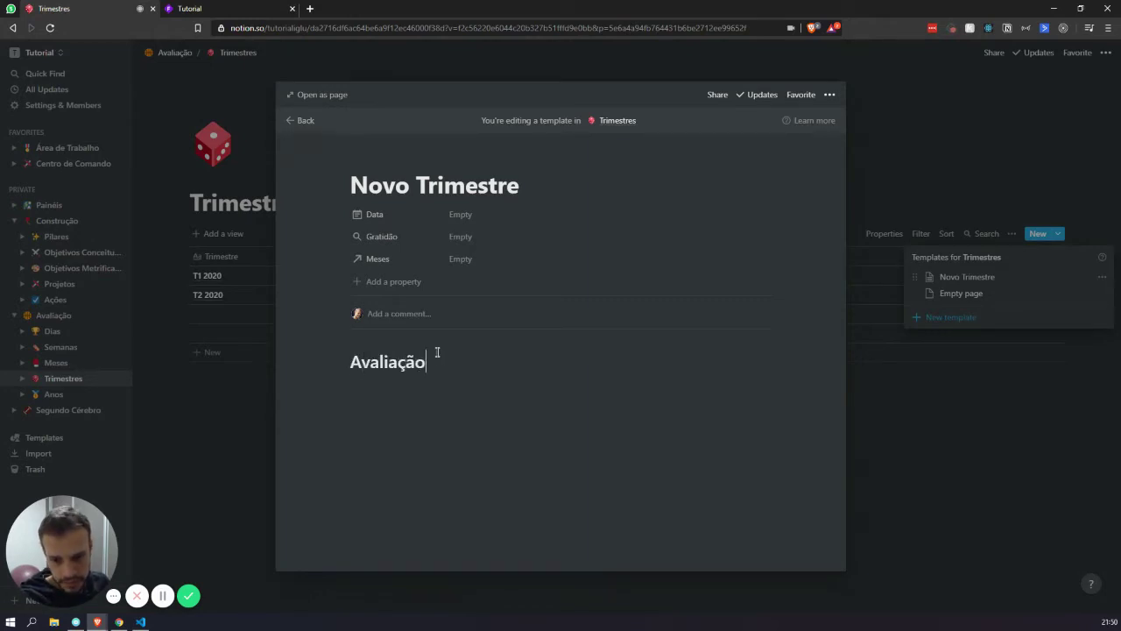
key("Return")
key("Return")
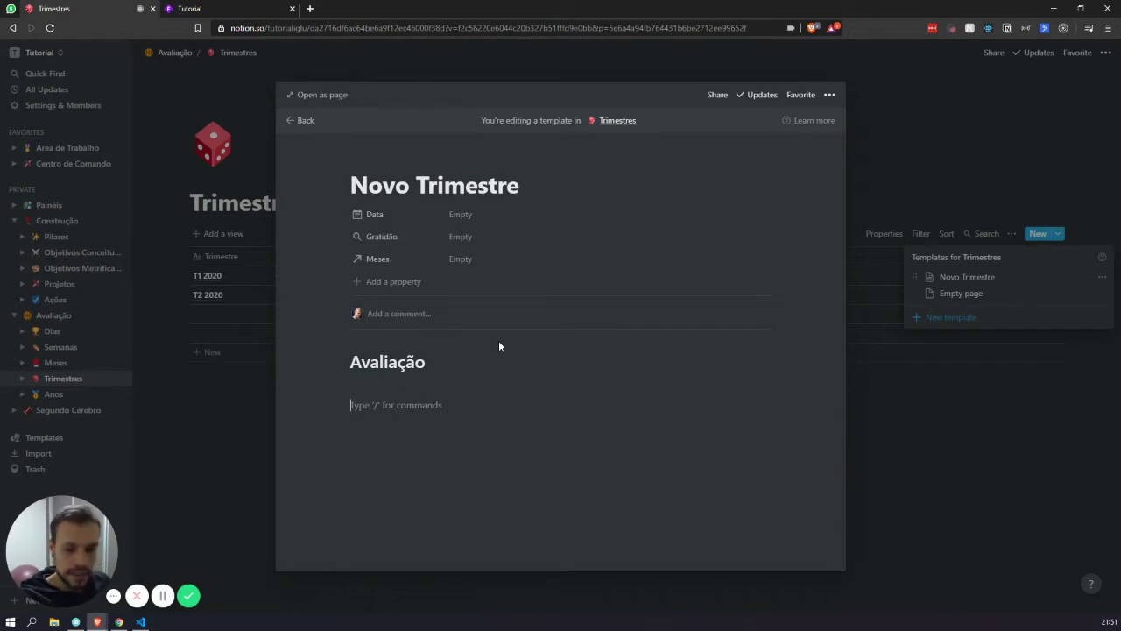
Step: Add a Heading 3 reading "O que está funcionado" under the Avaliação heading
type("/h3")
key("Return")
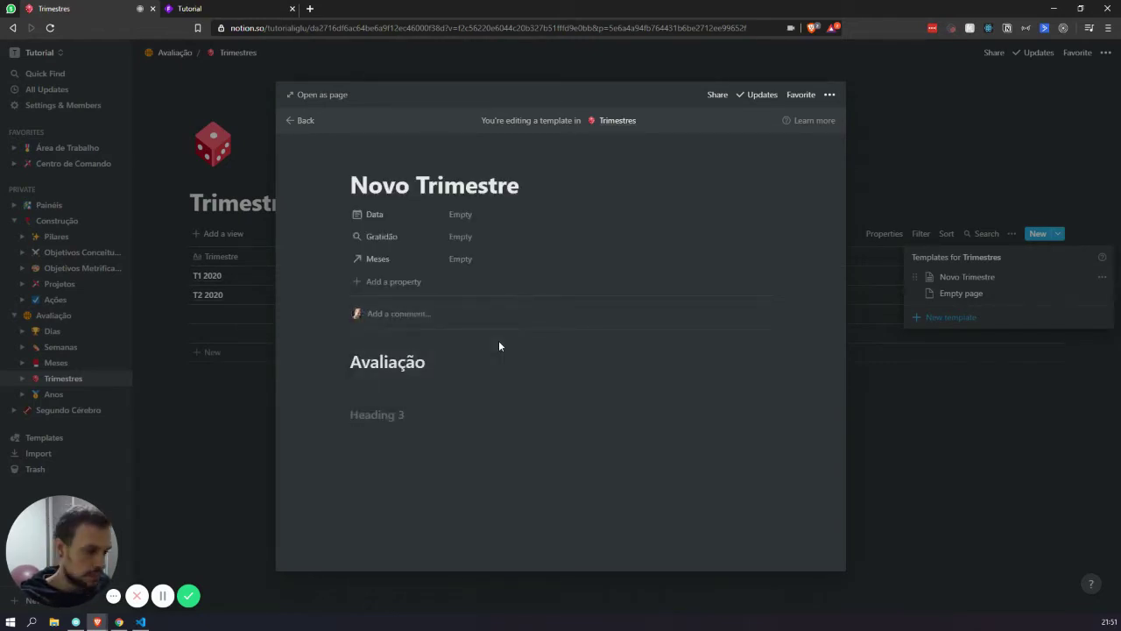
type("O que e")
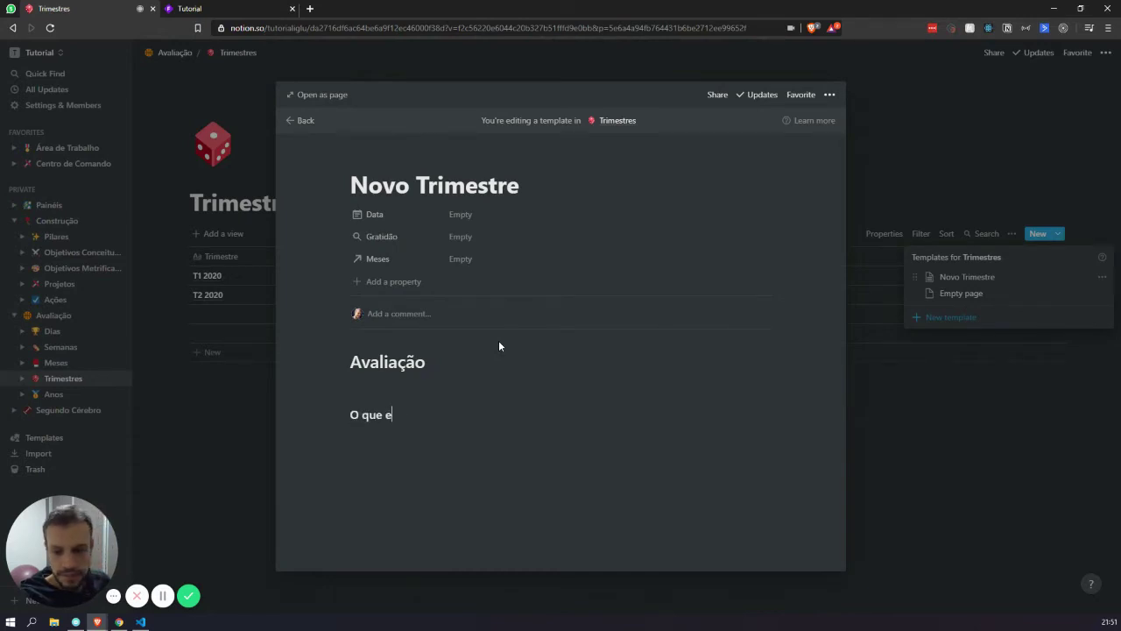
type("stá funcionado")
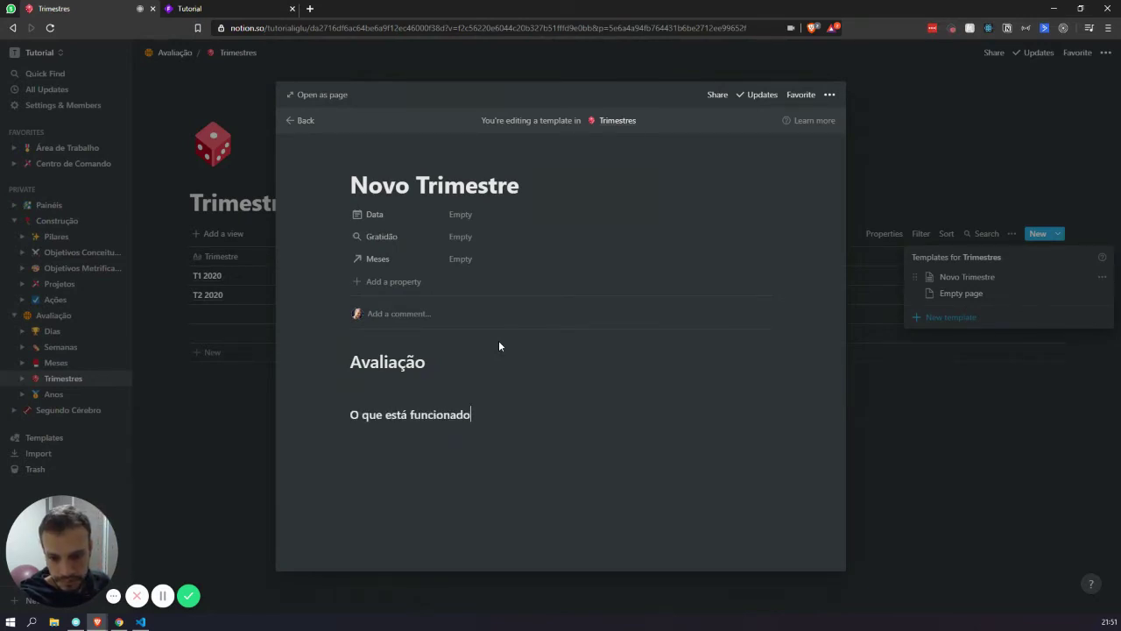
Step: Add a second Heading 3 reading "O que não está funcionando" below the first one
key("Return")
type("/h3")
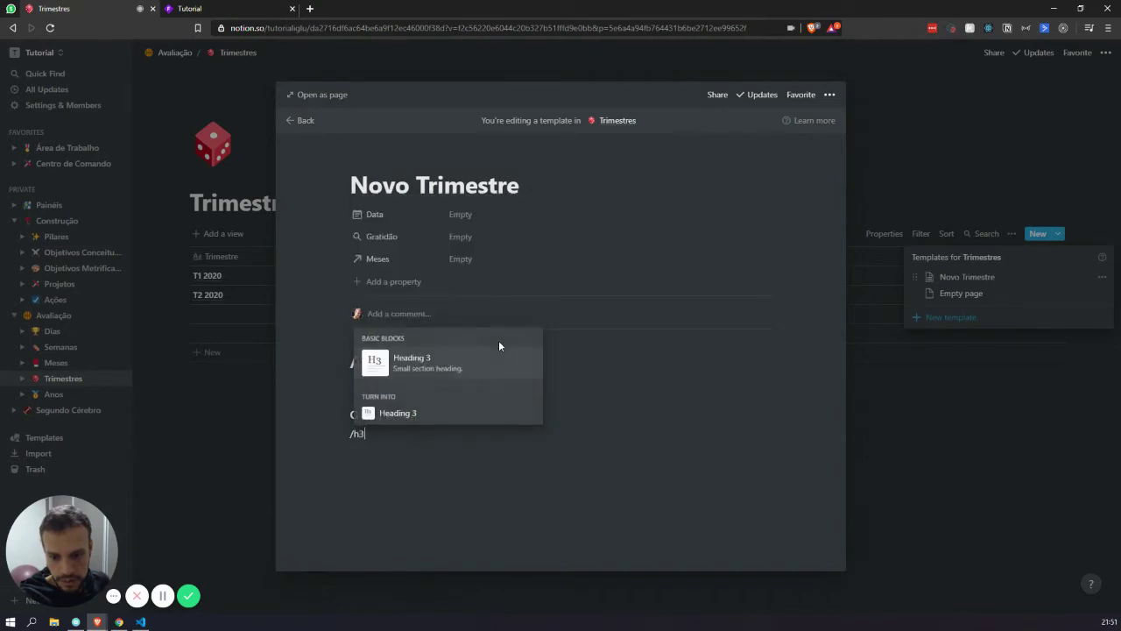
key("Return")
type("O")
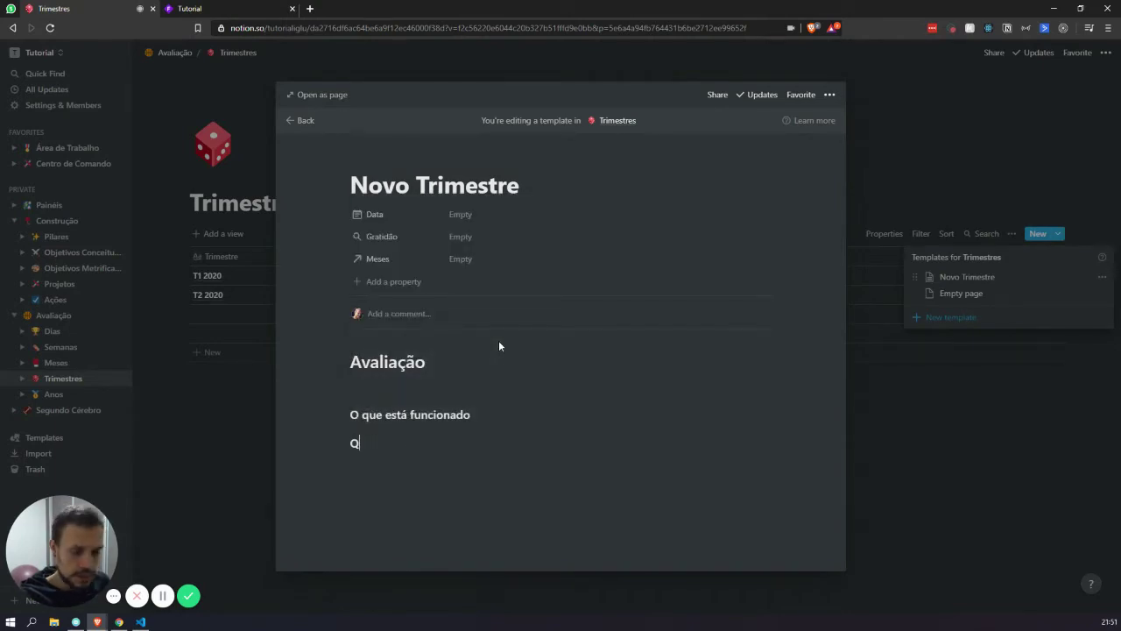
type(" que não está funcionando")
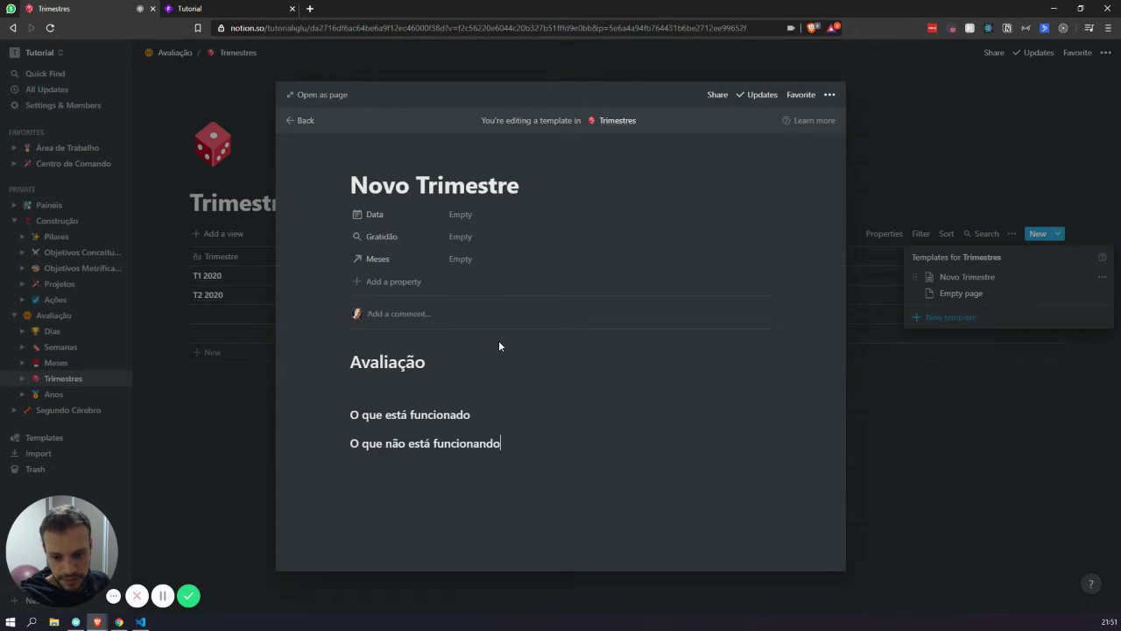
Step: Add a third Heading 3 reading "Mudanças no Plano ou Ações", dismissing the break reminder
key("Return")
type("/h")
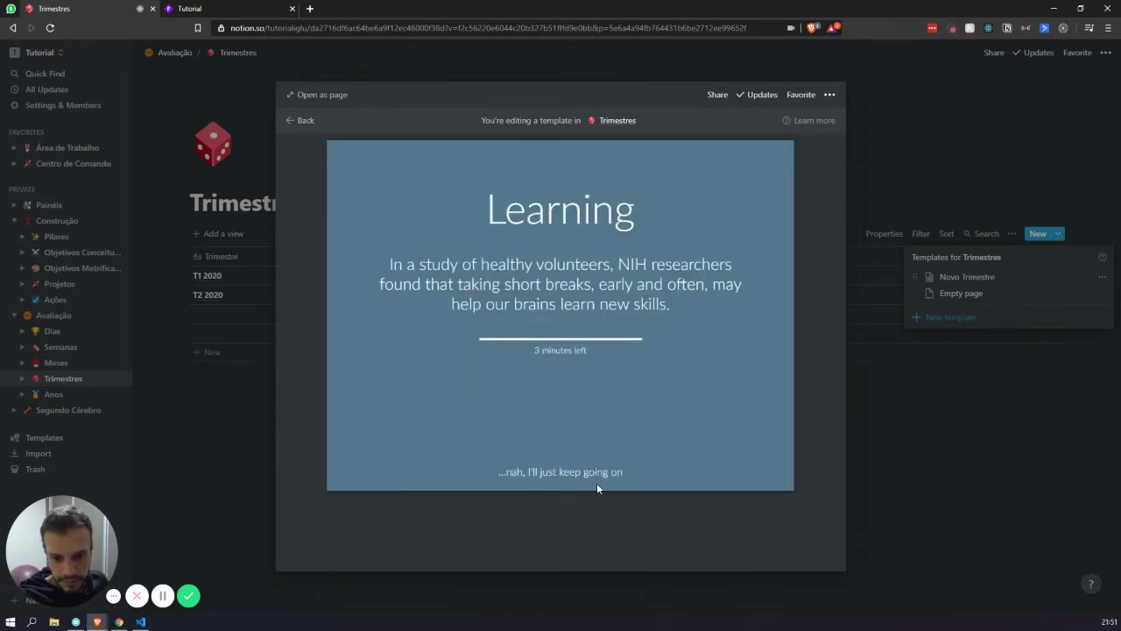
left_click(597, 481)
type("3")
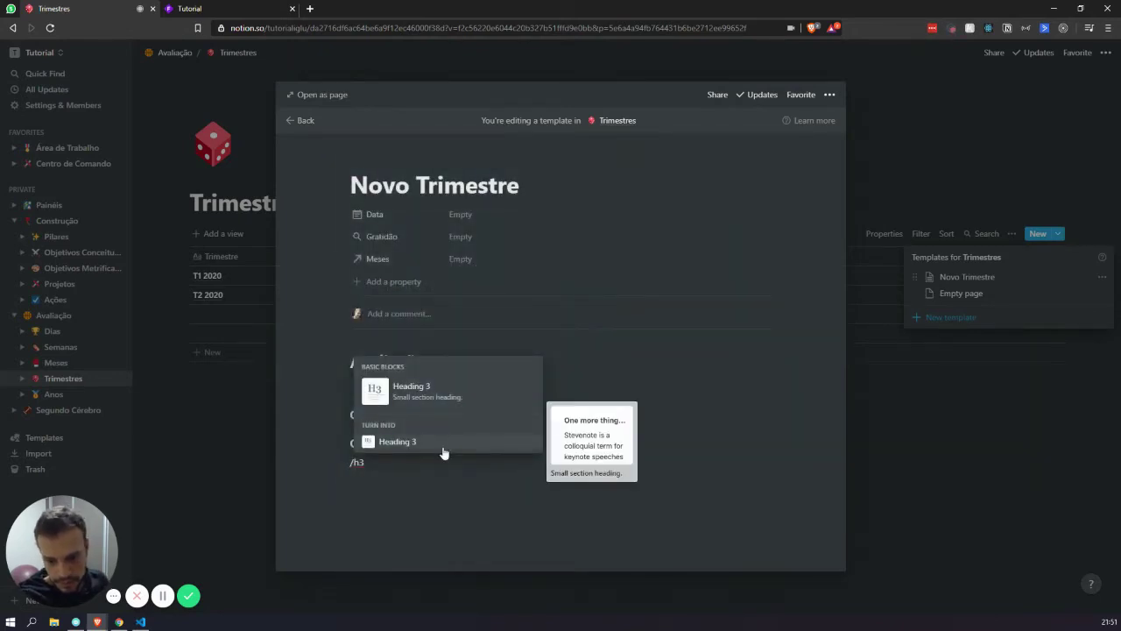
left_click(444, 452)
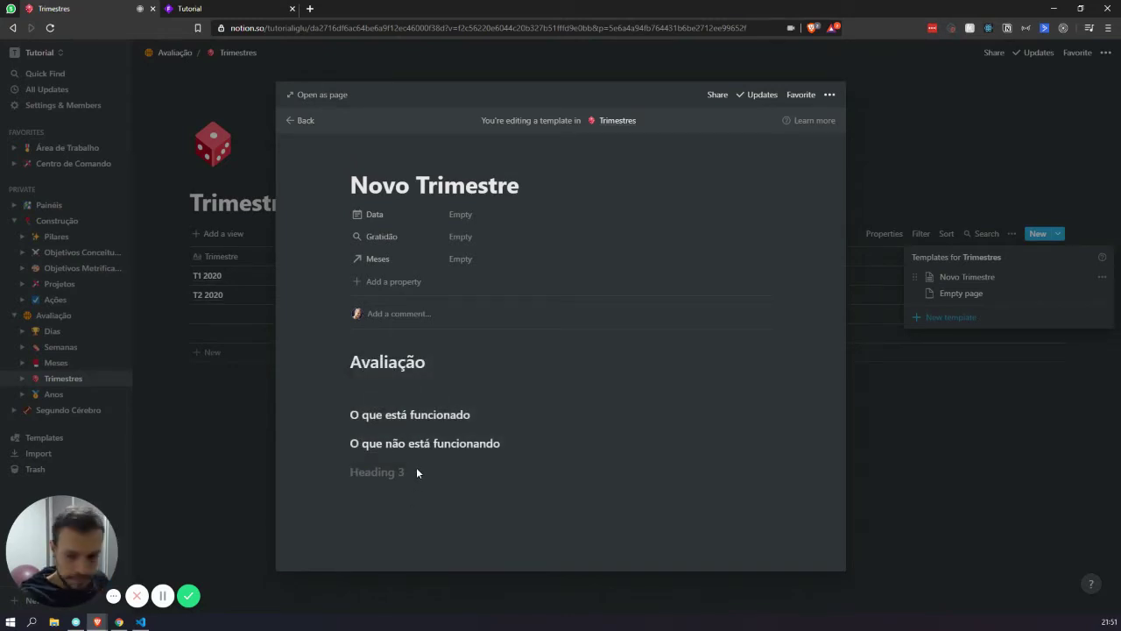
type("Mudança")
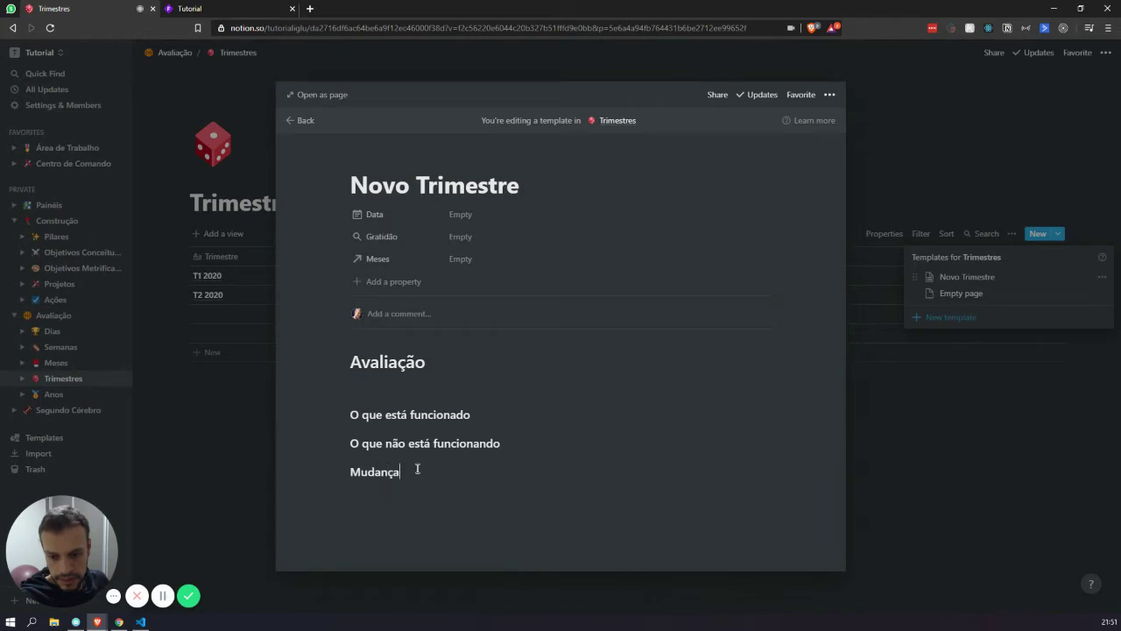
type("s no Plano ")
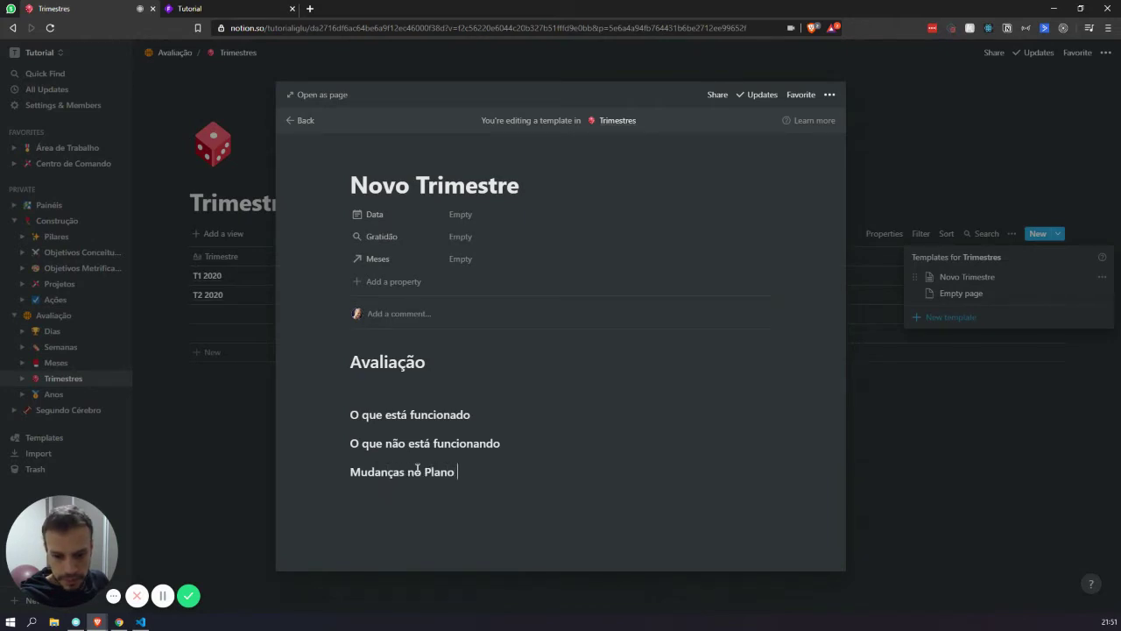
type("ou Ações")
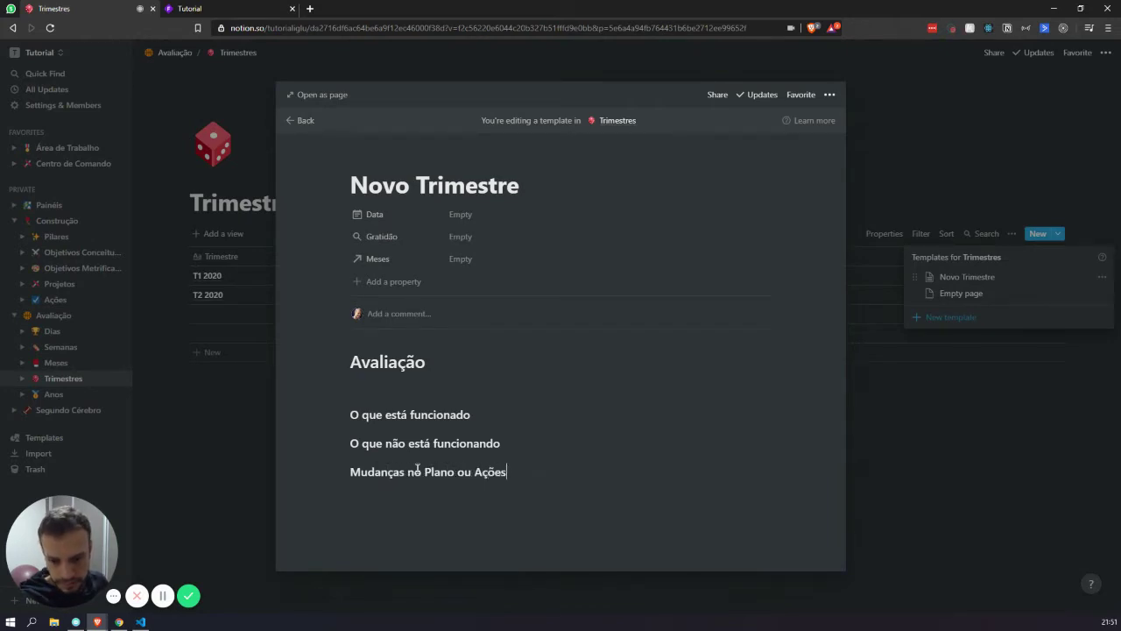
Step: Insert an empty text line below each of the first two Heading 3 questions in the template
left_click(319, 420)
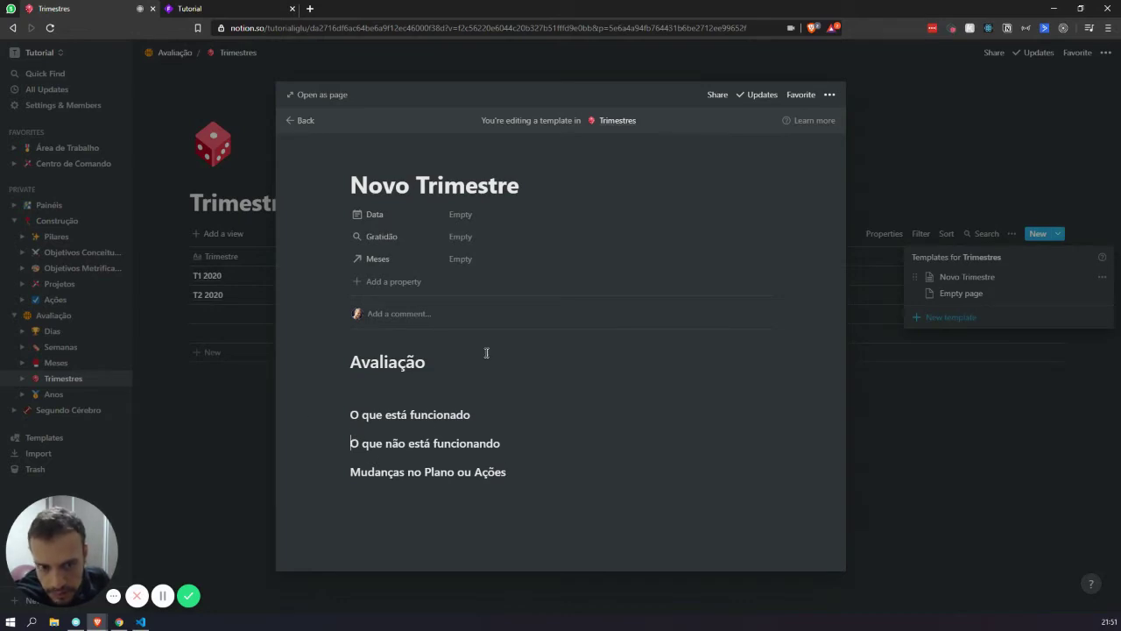
double_click(443, 413)
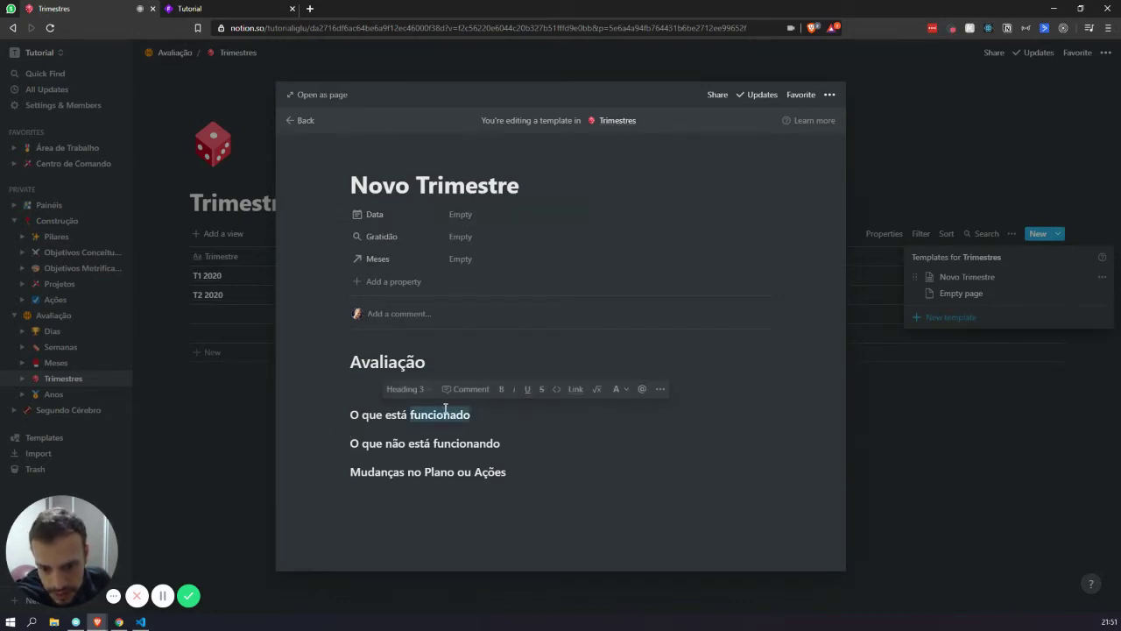
left_click(501, 414)
key("Return")
left_click(531, 462)
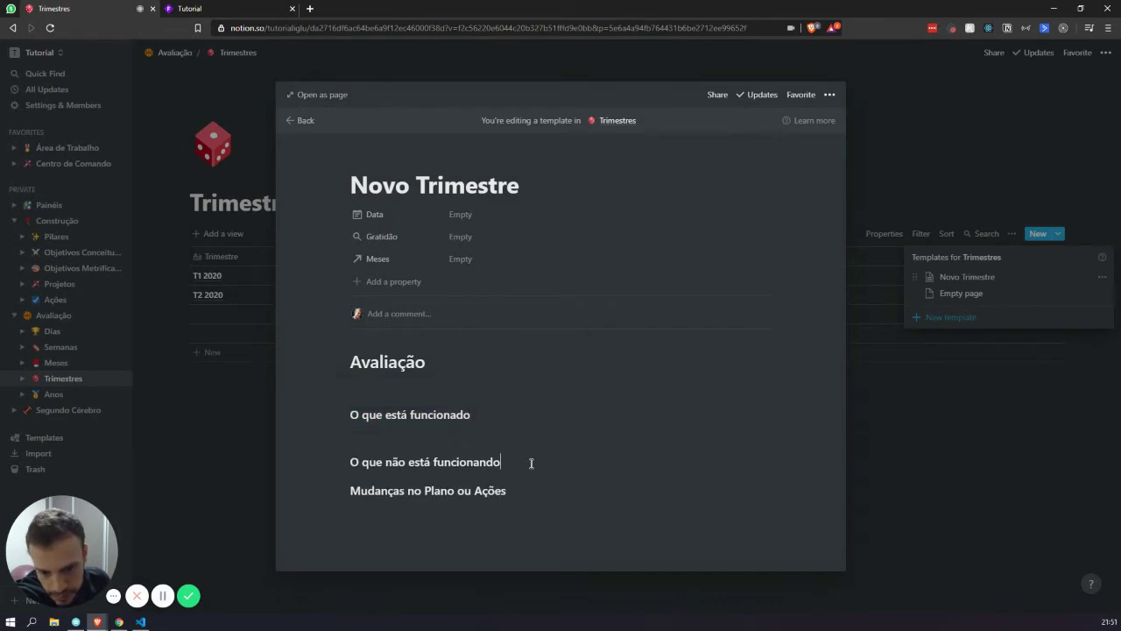
key("Return")
left_click(522, 435)
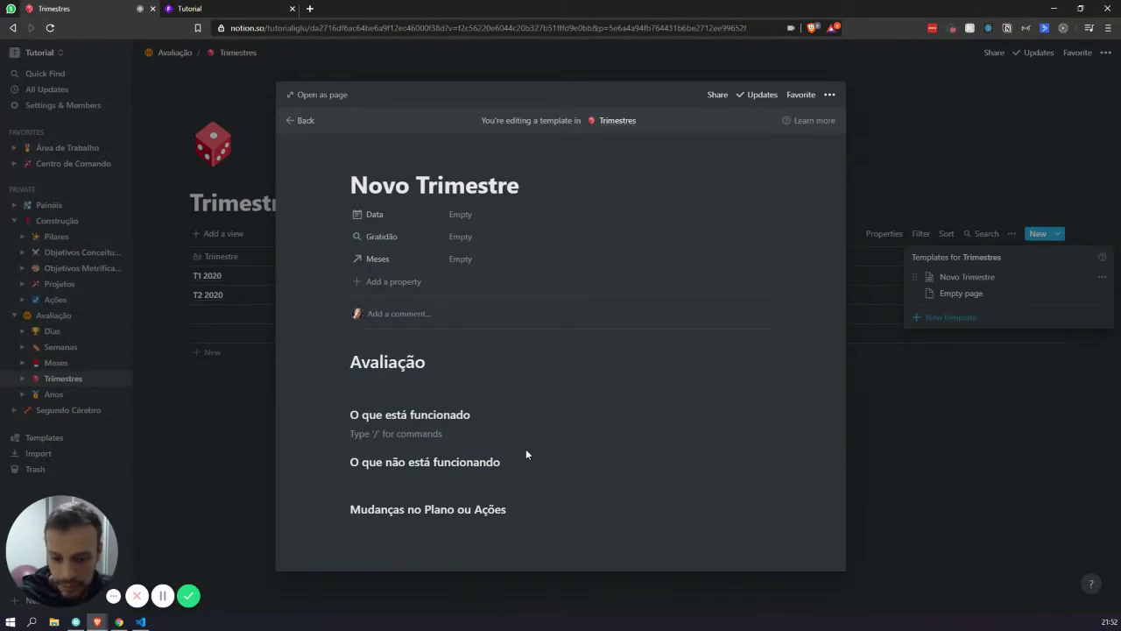
left_click(530, 419)
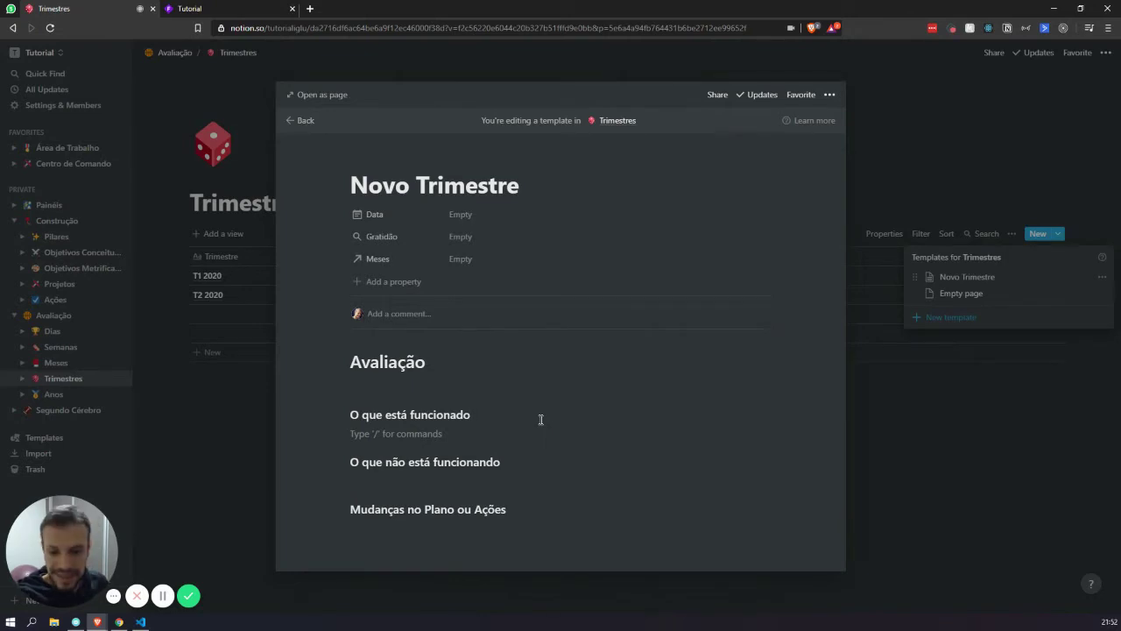
Step: Extend the first Heading 3 question with "e por que" and turn the empty line below it into a to-do item
type("e por")
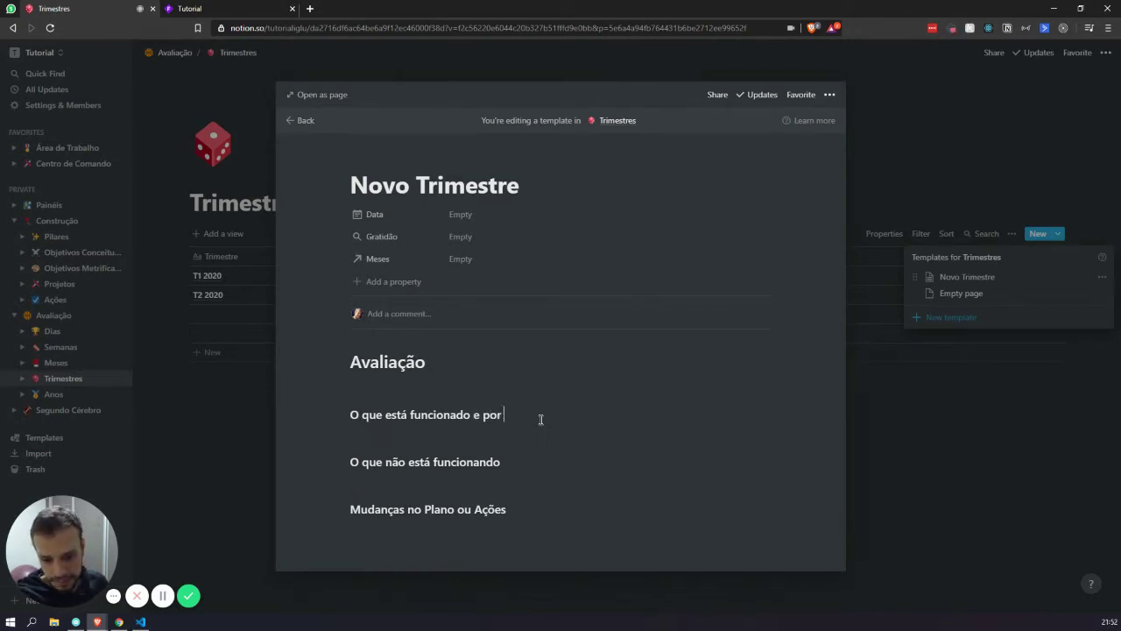
type(" que")
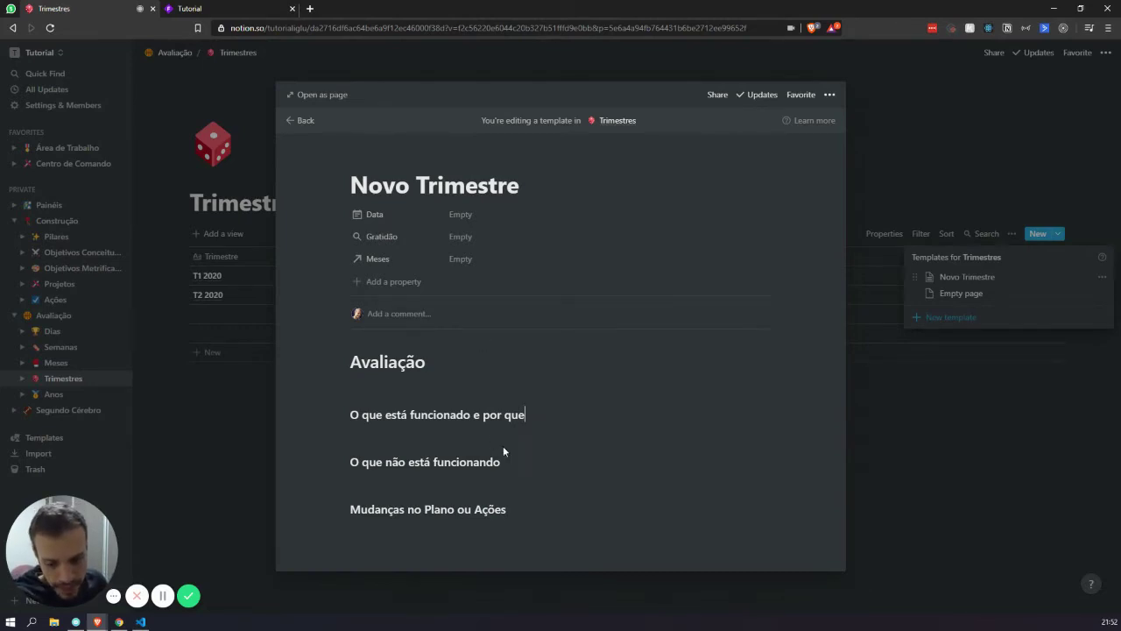
left_click(517, 436)
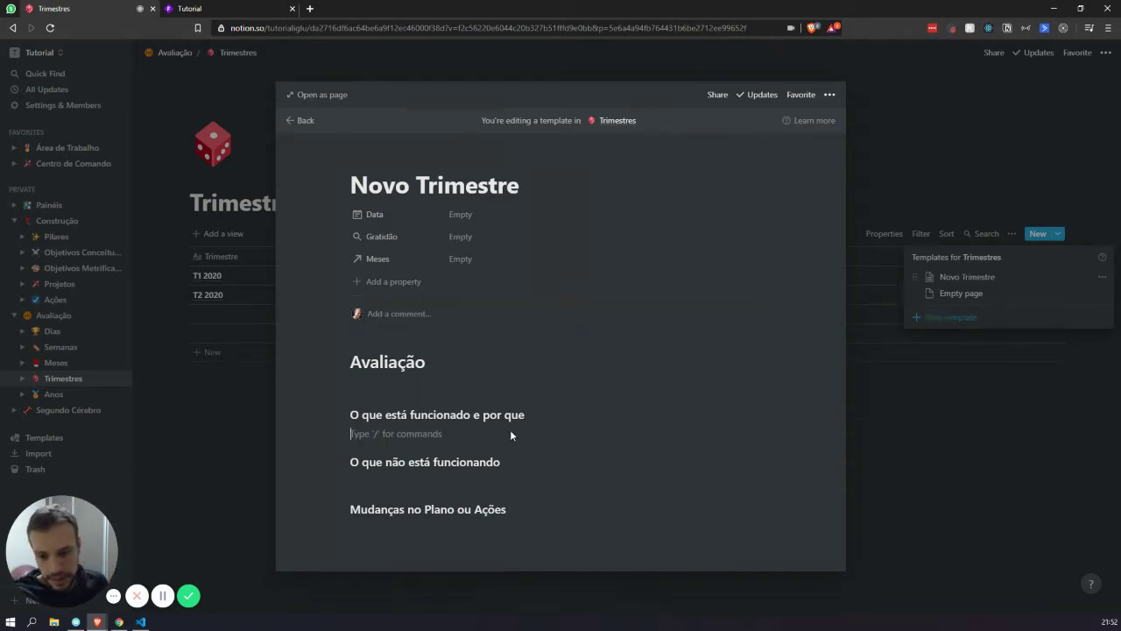
type("/")
key("Down")
key("Down")
key("Return")
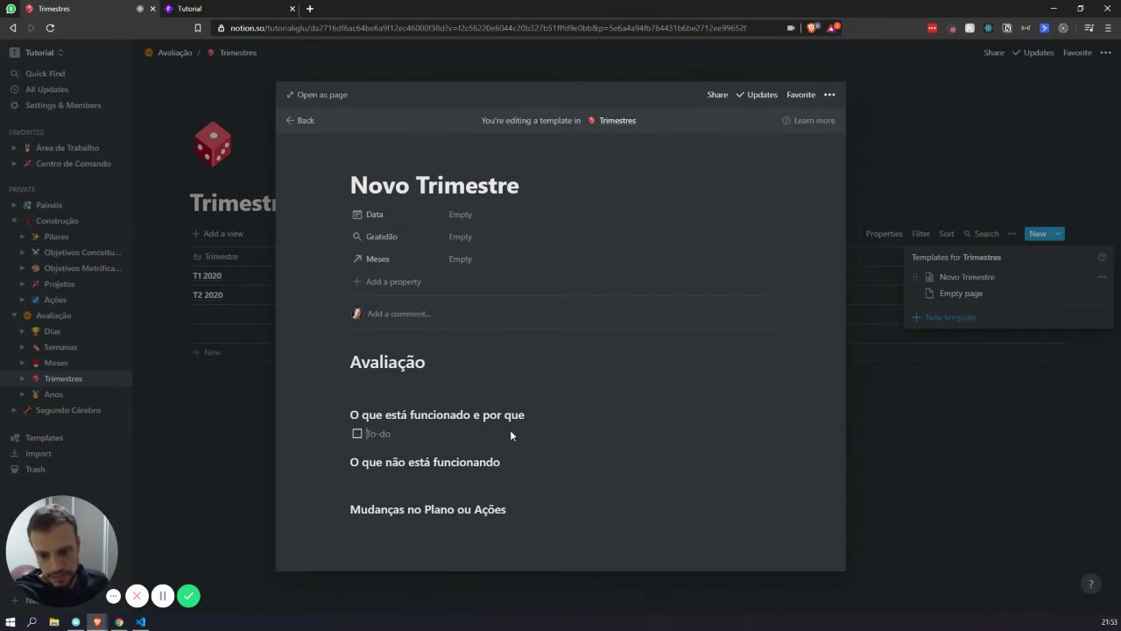
Step: Fill the to-do list under the first question with the items "Sistema de organização", "Pilares", "Objetivos" and "..."
type("Sistem")
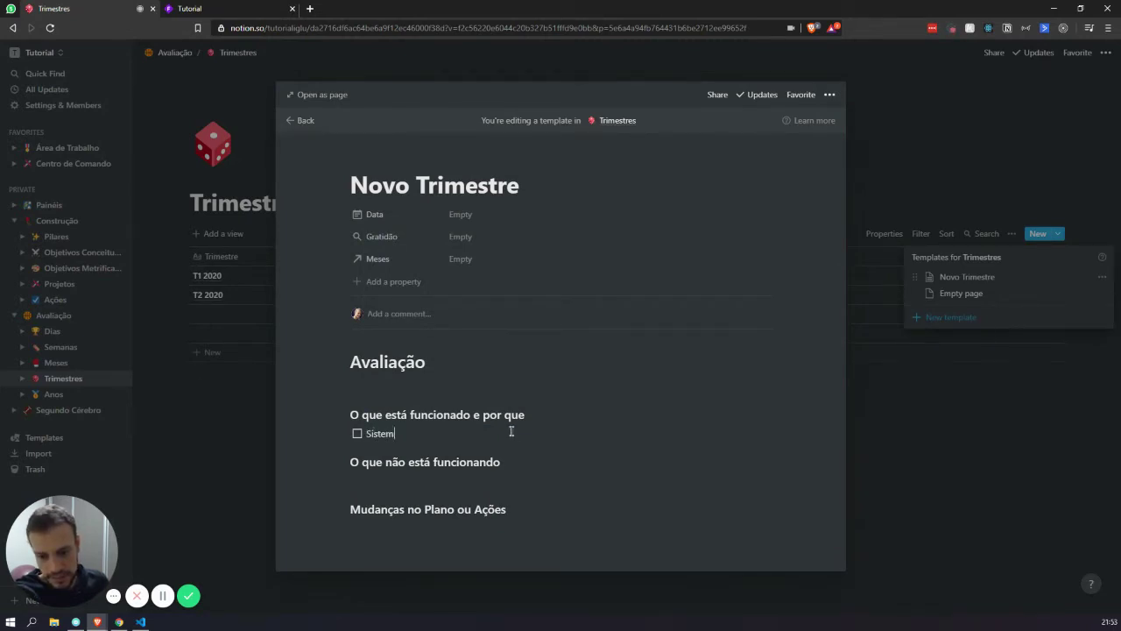
type("a de orgainz")
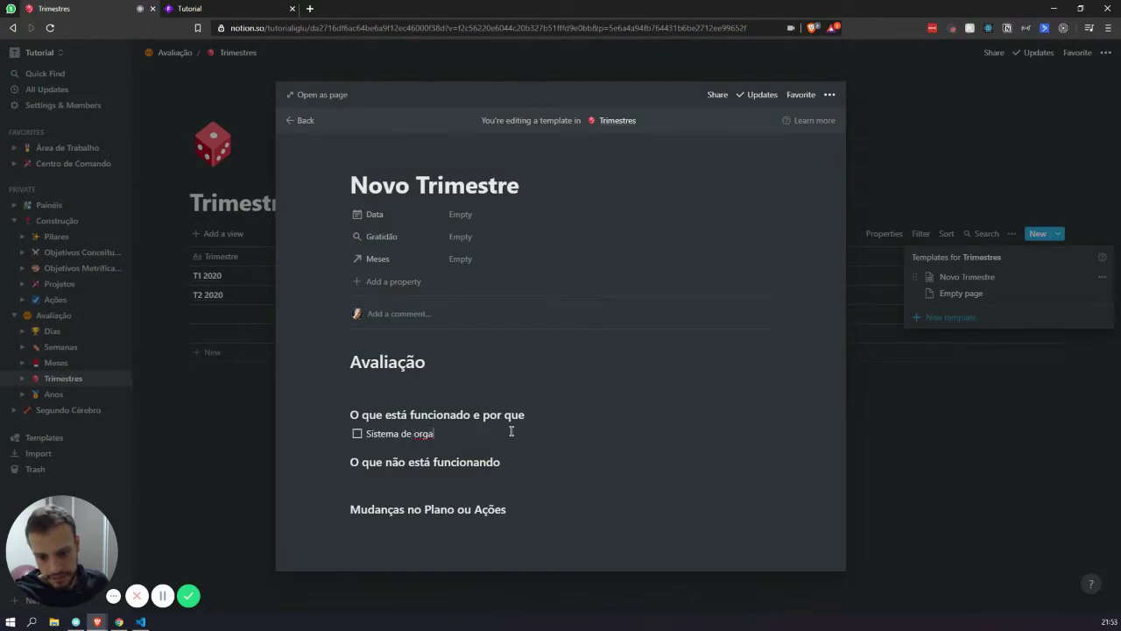
key("BackSpace")
key("BackSpace")
key("BackSpace")
type("nização")
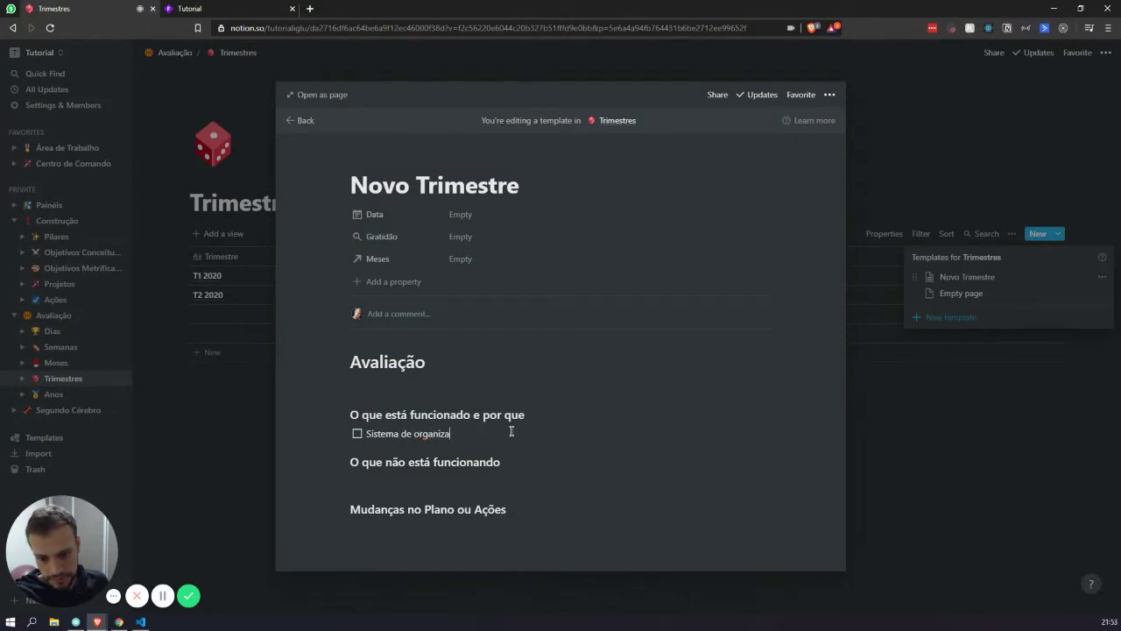
key("Return")
type("Pilares")
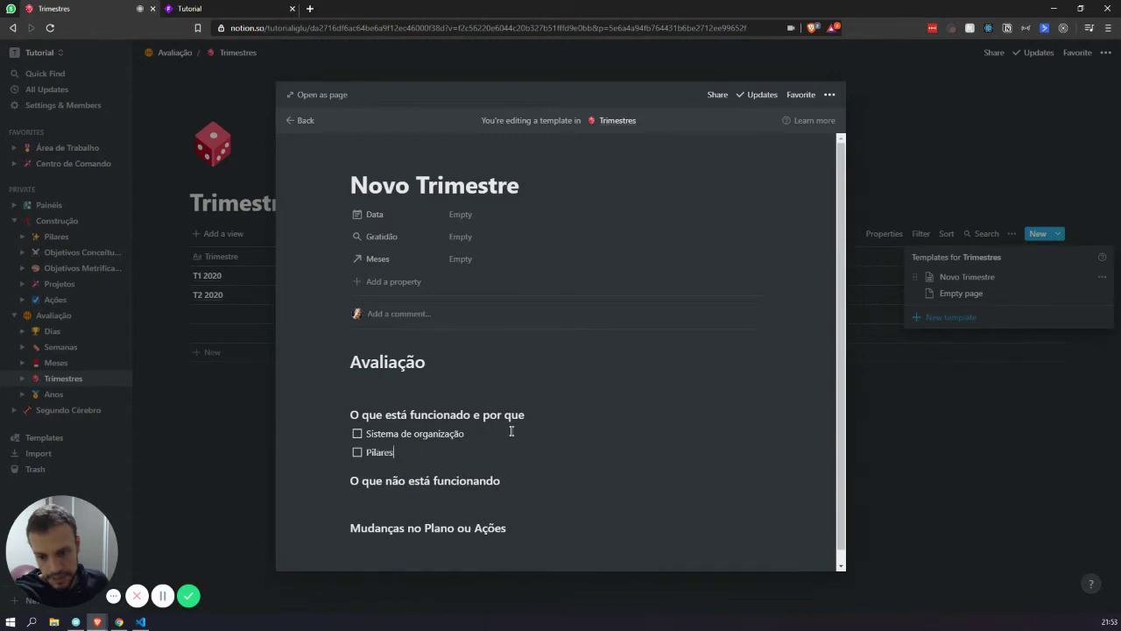
key("Return")
type("Objetivos")
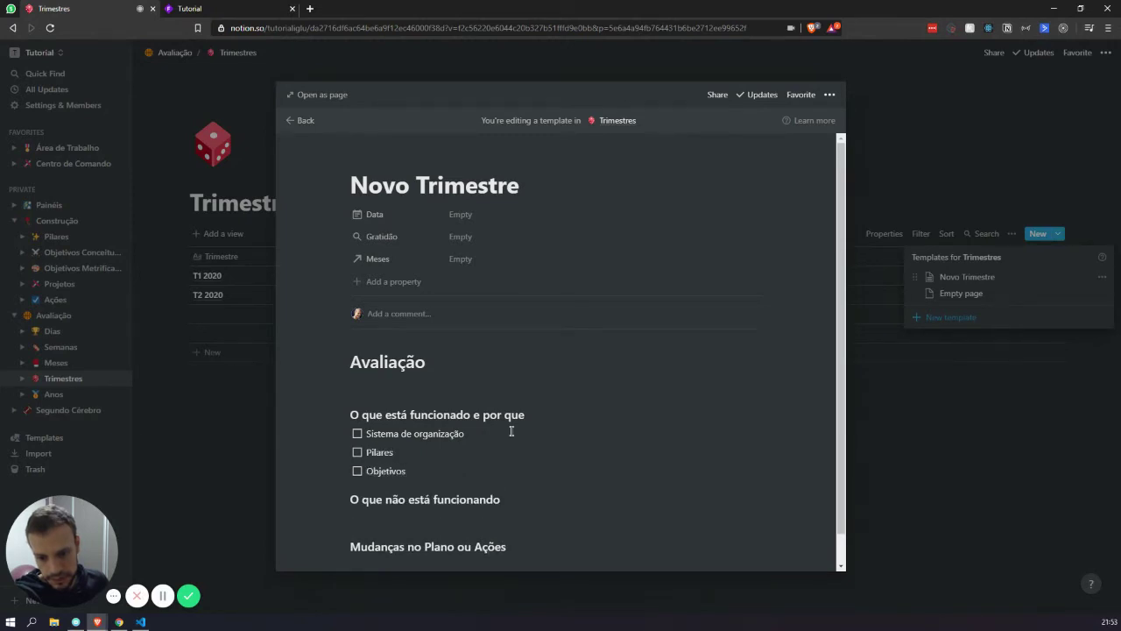
key("Return")
type("...")
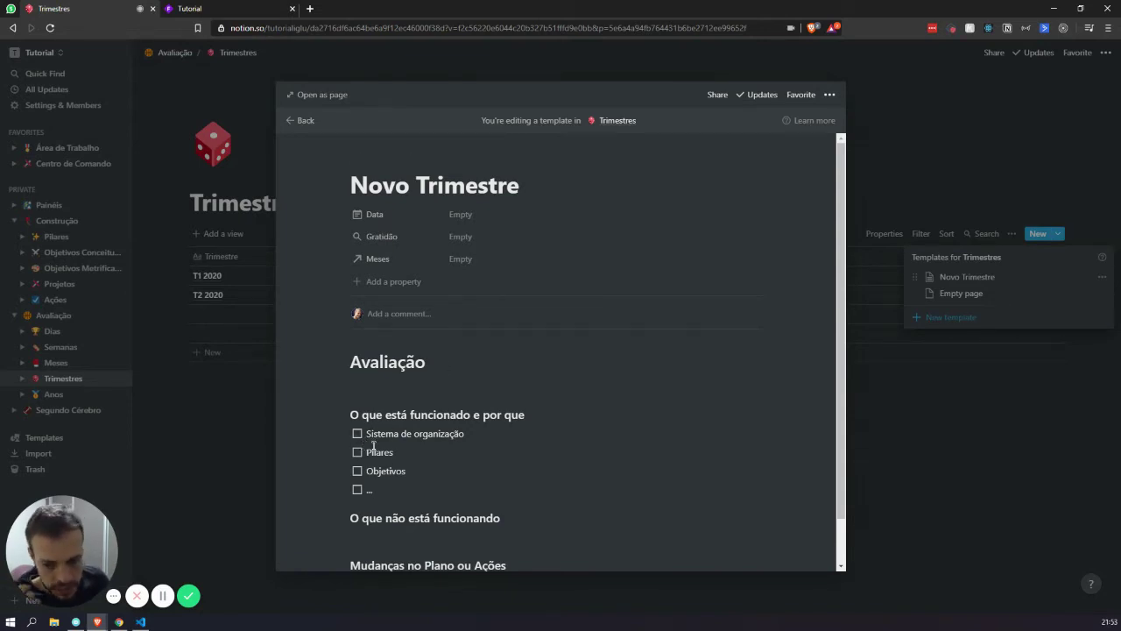
Step: Add the bullet "Tirar o celular do escritório" under "Mudanças no Plano ou Ações", followed by an empty text line
scroll(473, 412, "down", 1)
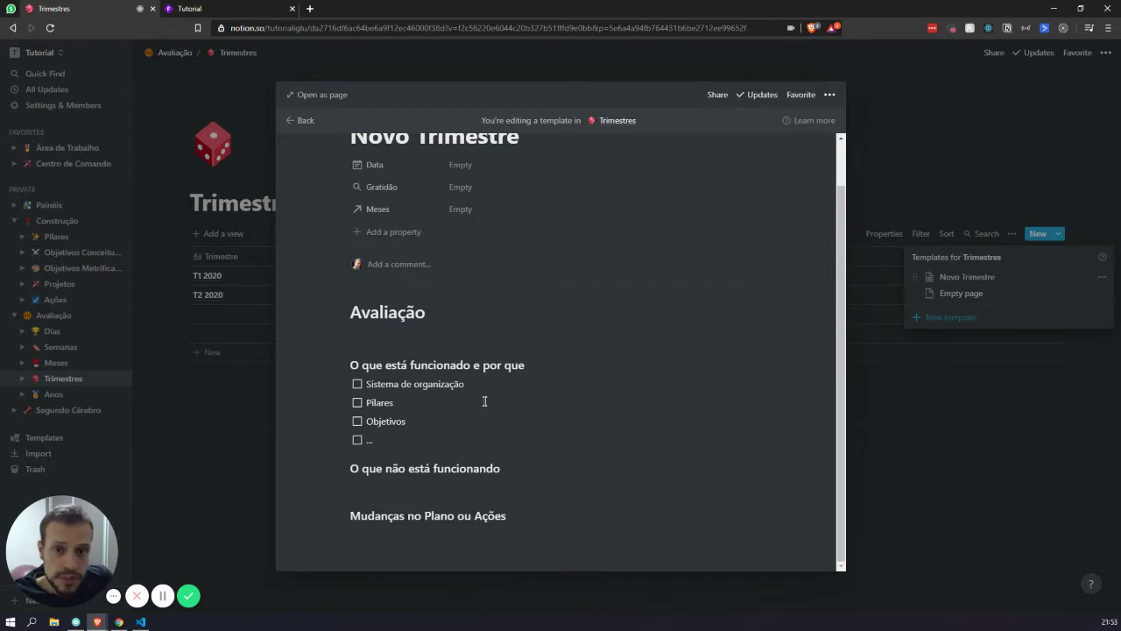
key("Return")
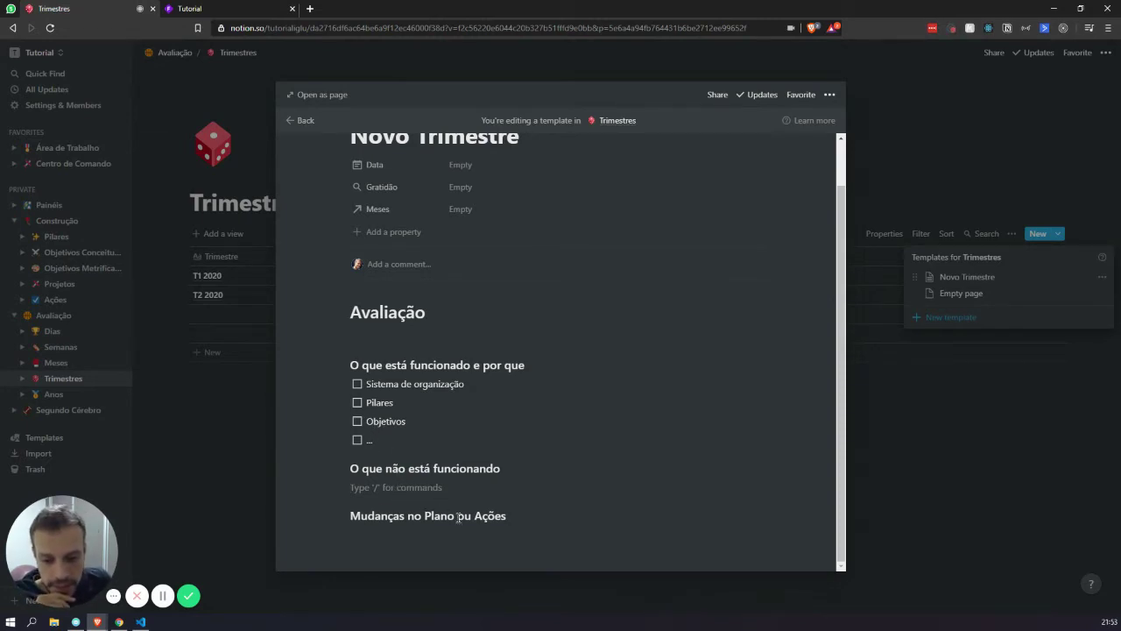
left_click(470, 542)
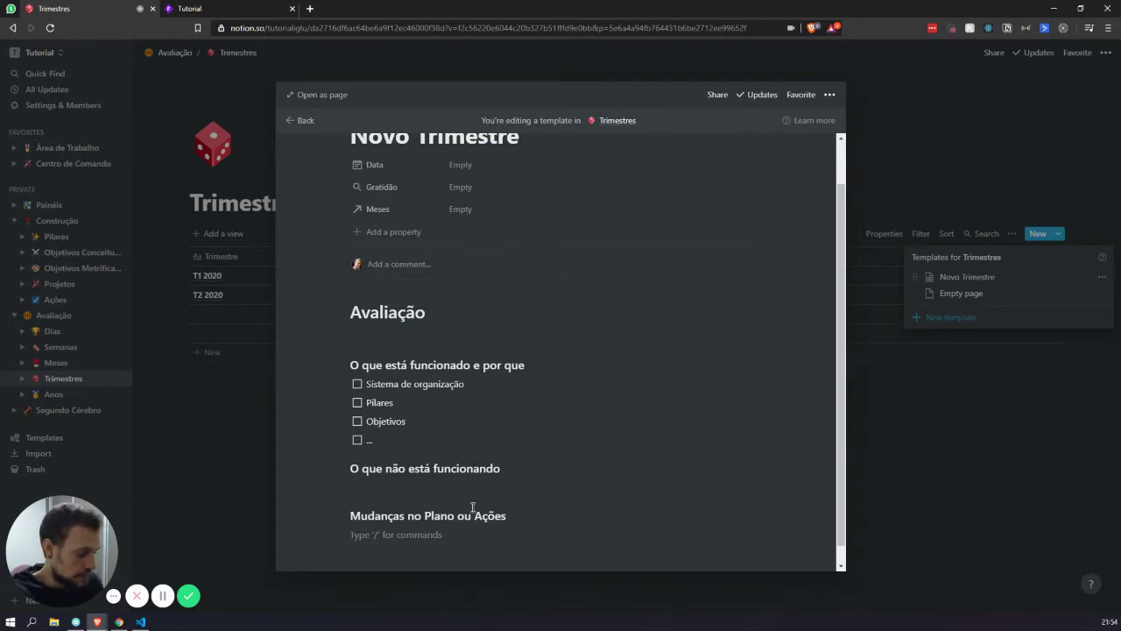
type("- Tira")
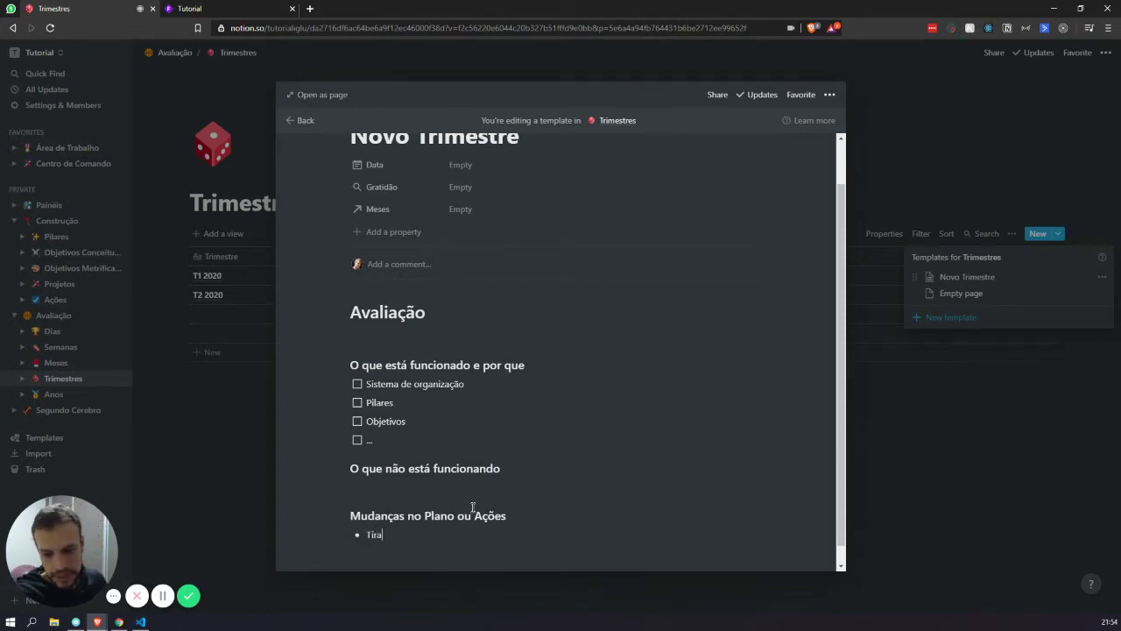
type("r o celu")
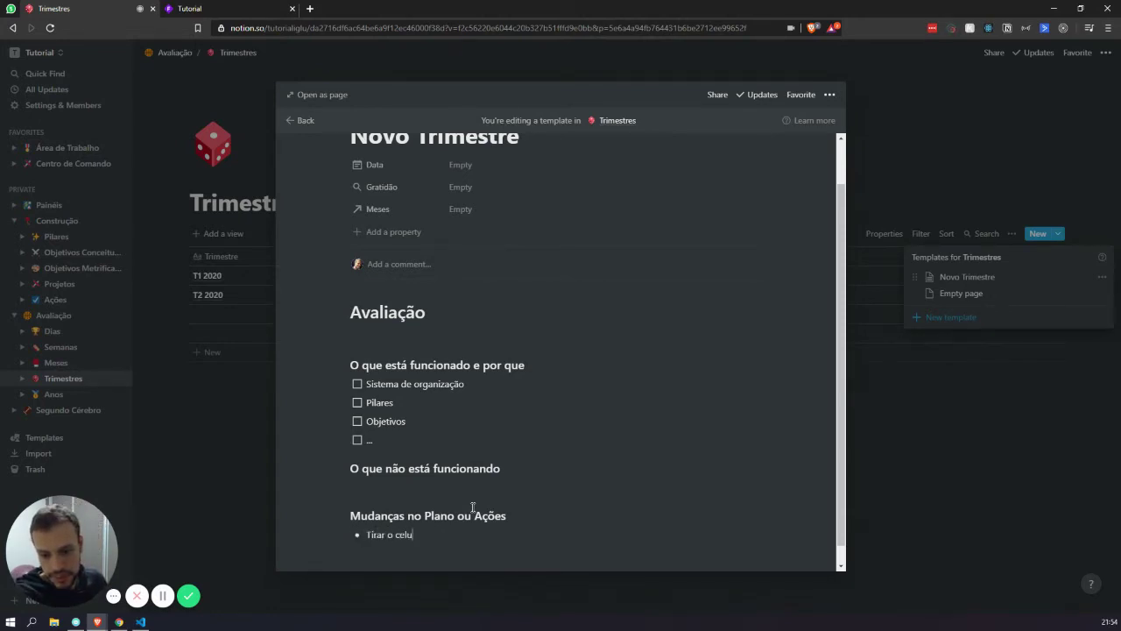
type("lar do escritório")
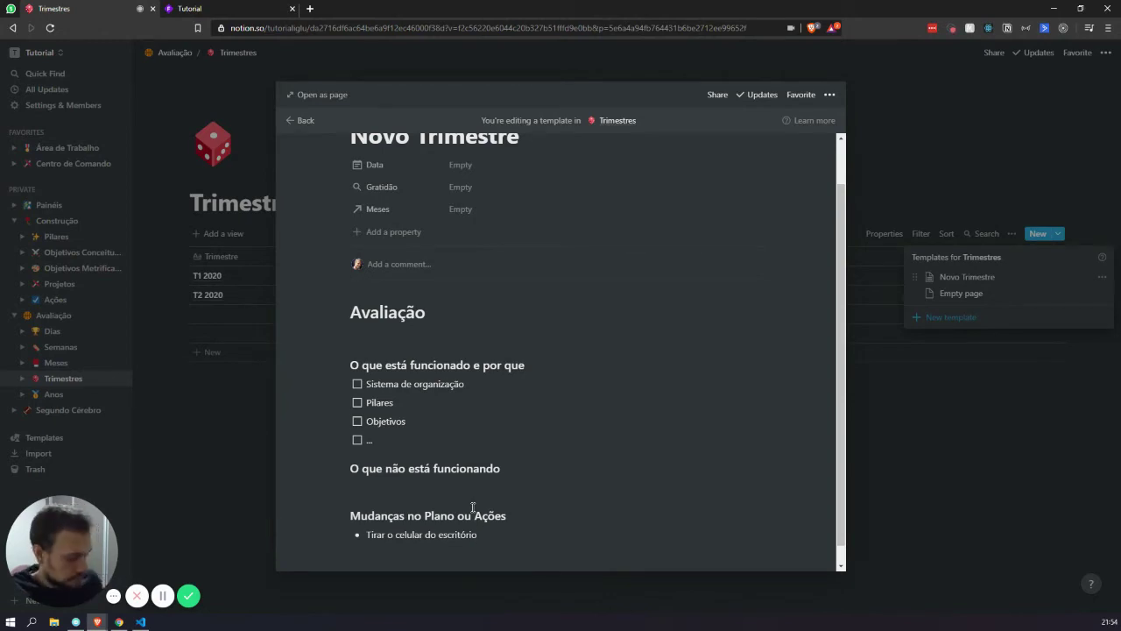
key("Return")
key("Return")
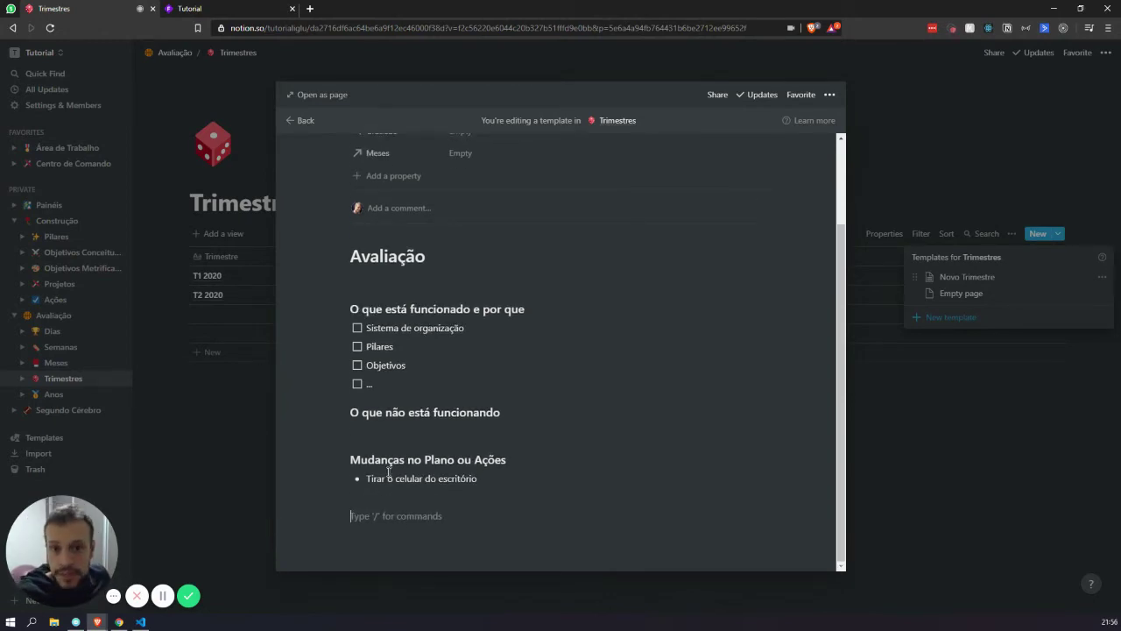
Step: Leave the template and review the Pilares and Construção checklists on the Agosto page of the Meses database
left_click(233, 320)
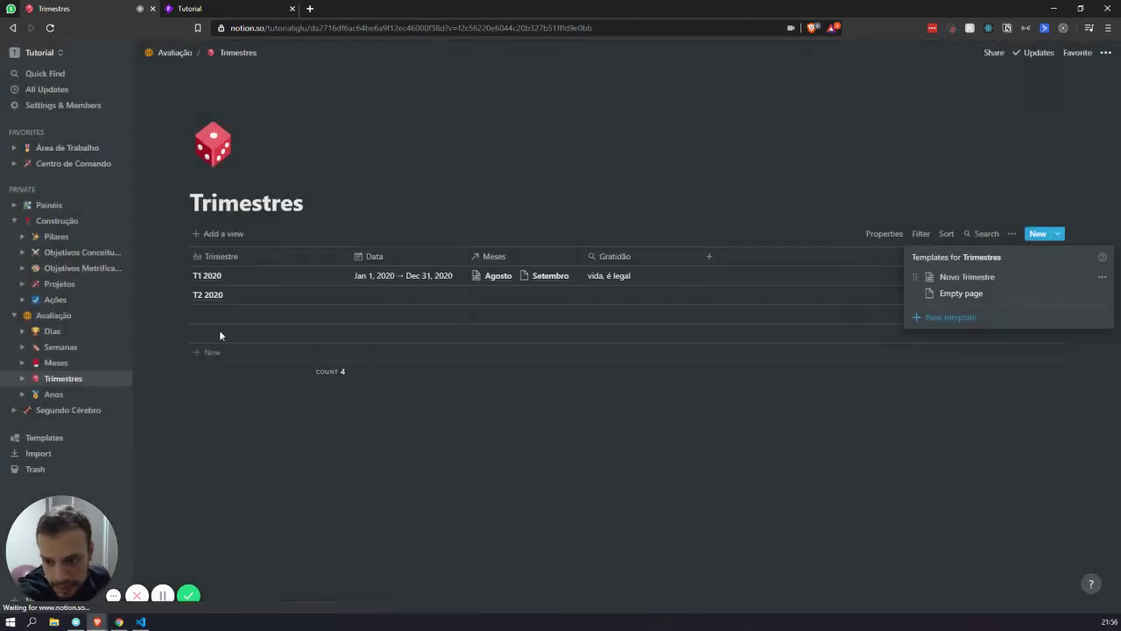
left_click(56, 363)
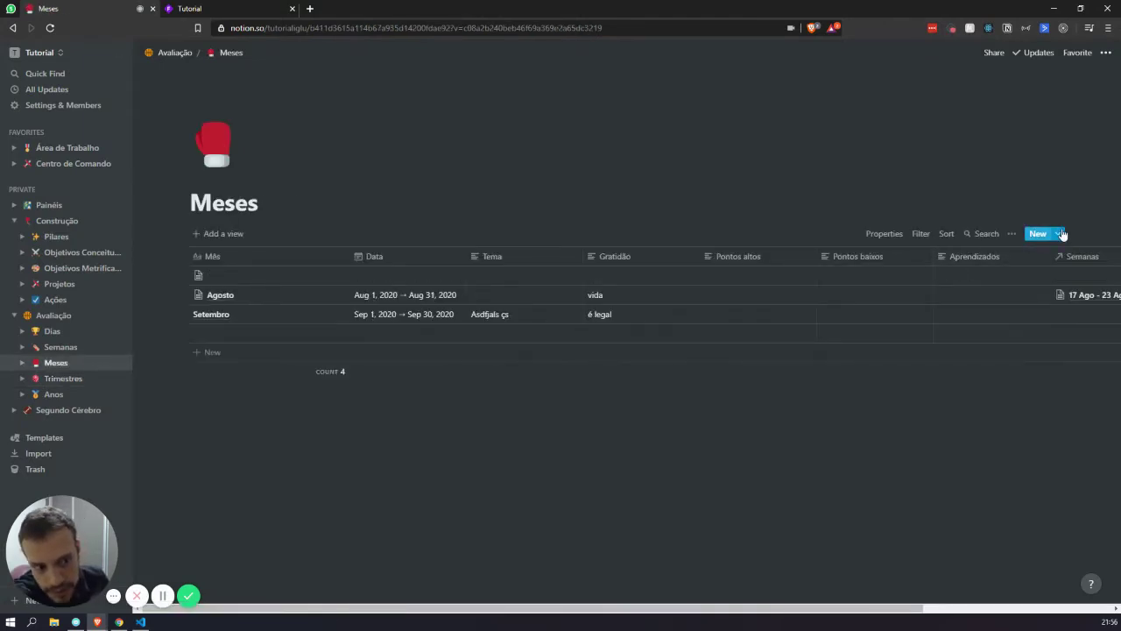
left_click(329, 295)
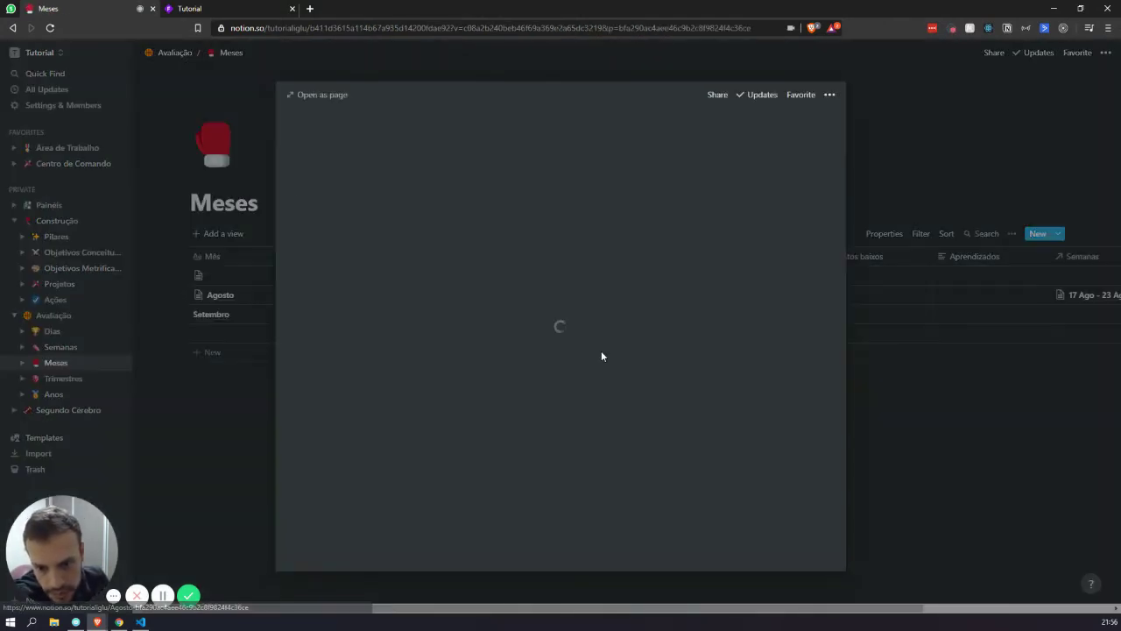
scroll(601, 356, "down", 10)
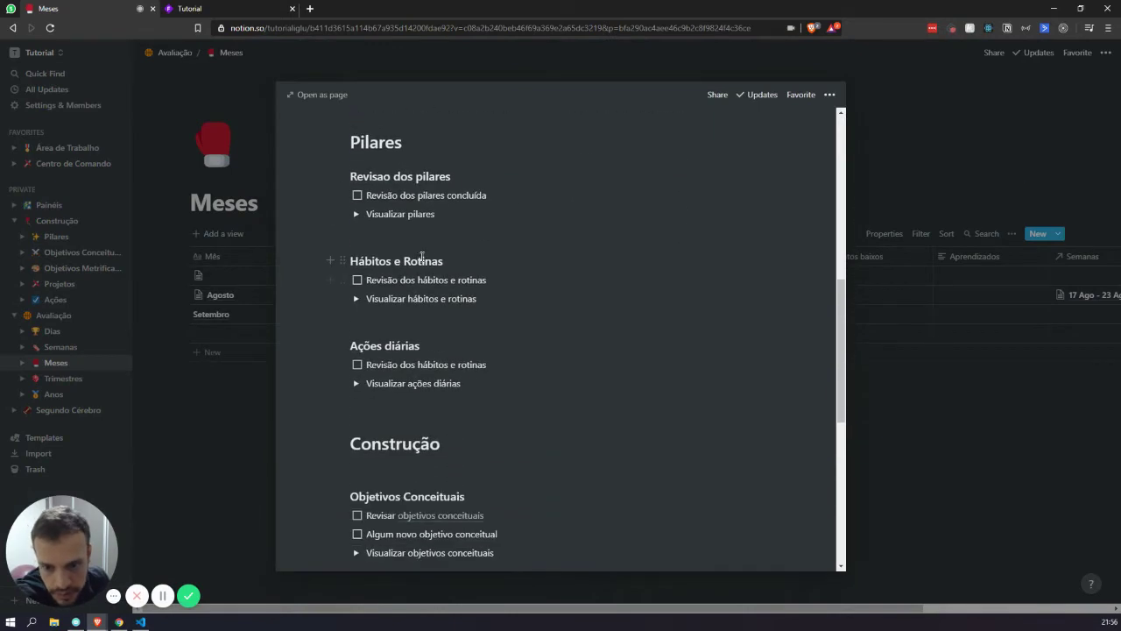
scroll(422, 257, "down", 5)
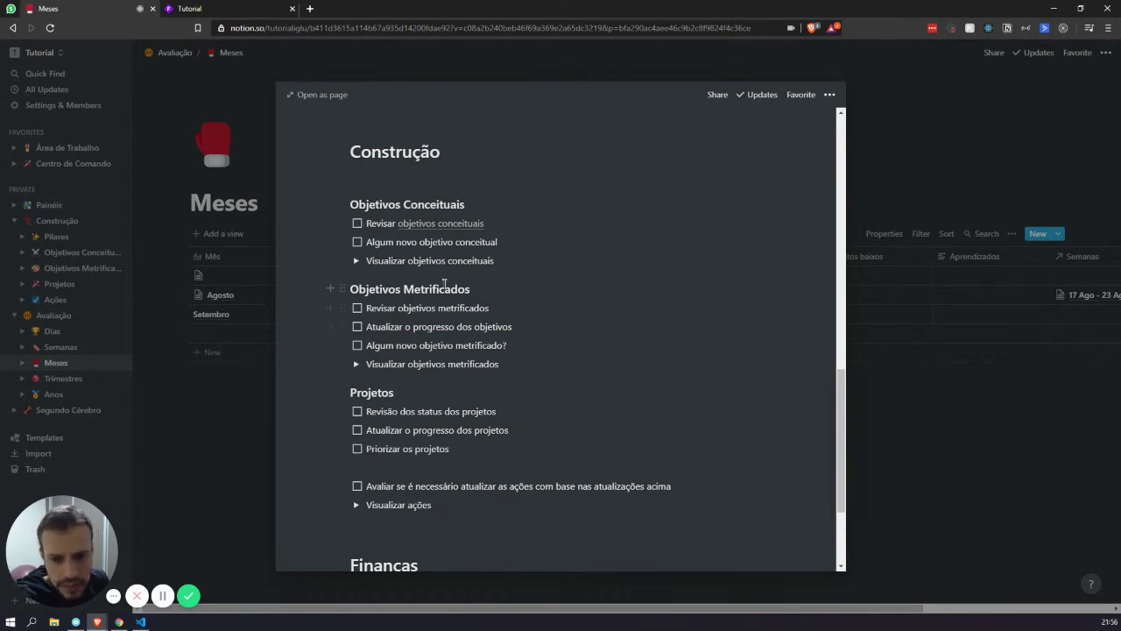
scroll(444, 282, "down", 1)
left_click(212, 376)
Step: Reopen the Novo Trimestre template of the Trimestres database for editing and continue on the empty line at its end
left_click(61, 379)
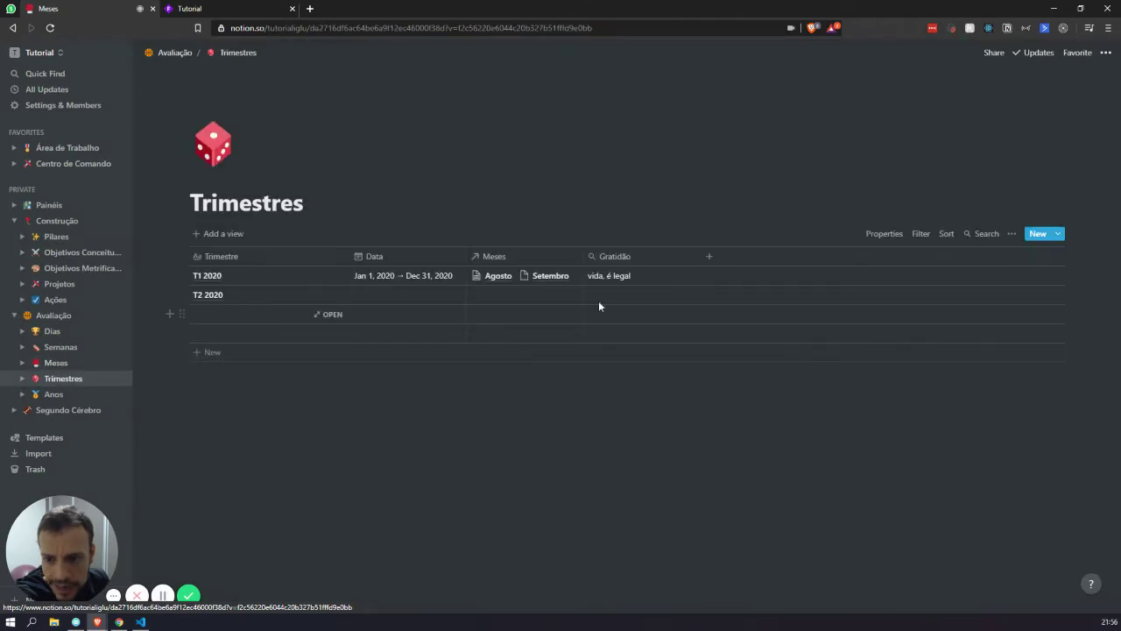
left_click(1060, 234)
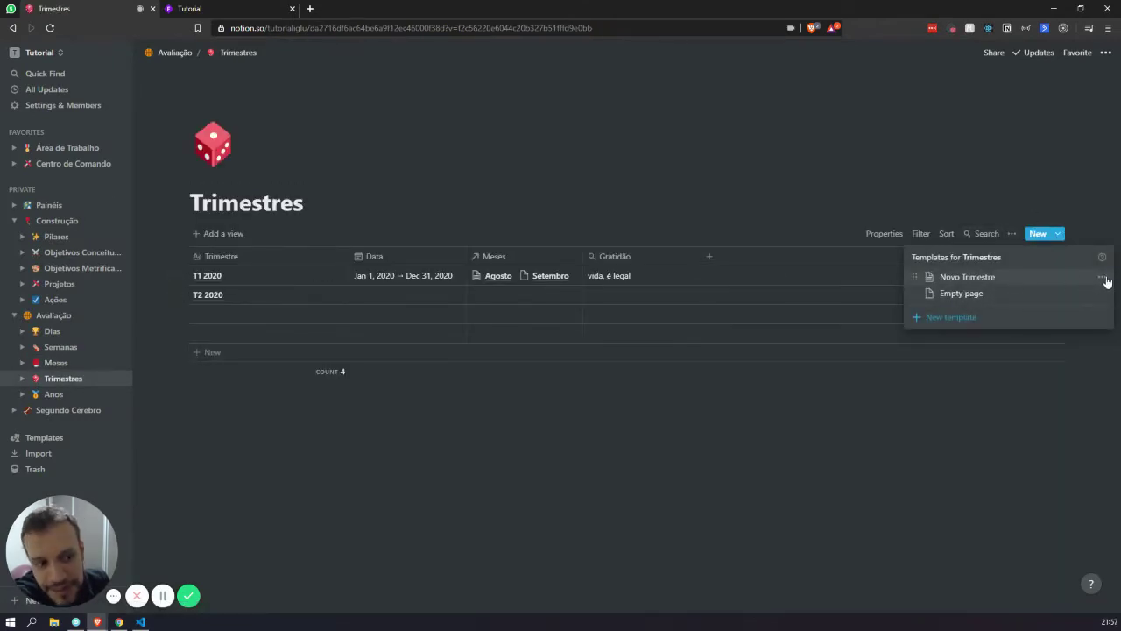
left_click(1103, 278)
left_click(1030, 262)
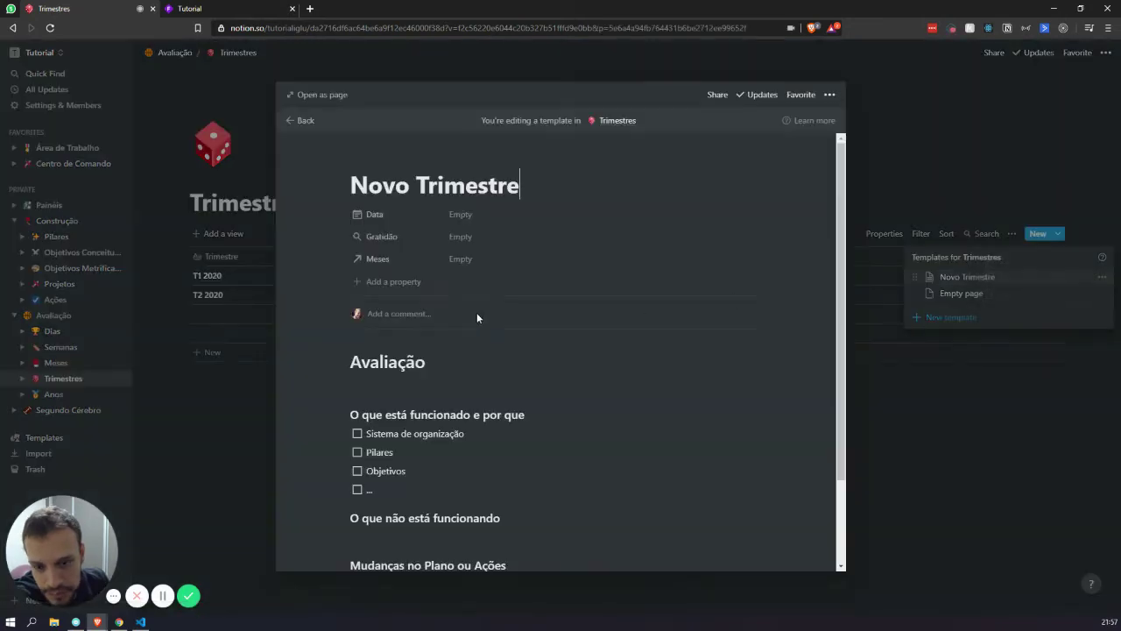
scroll(477, 321, "down", 2)
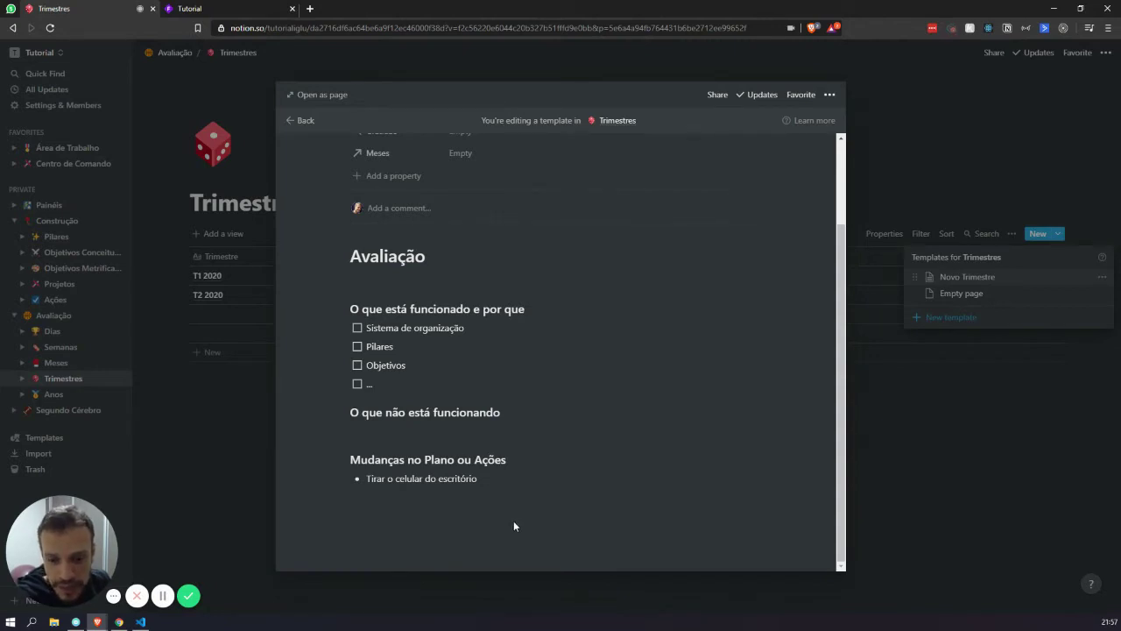
left_click(478, 524)
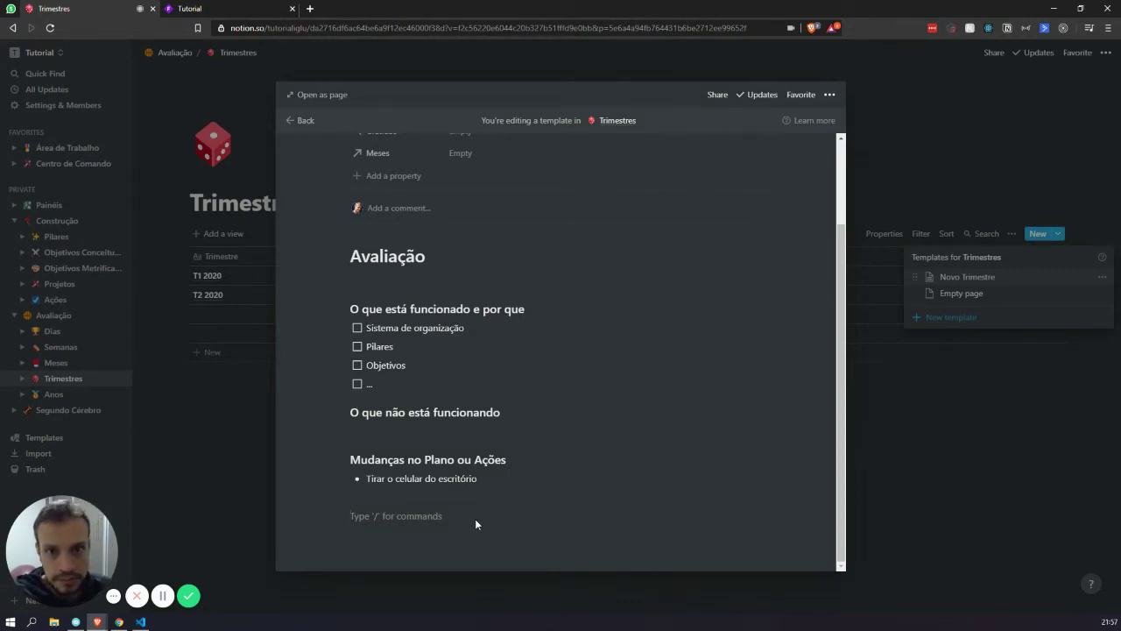
type("Contr")
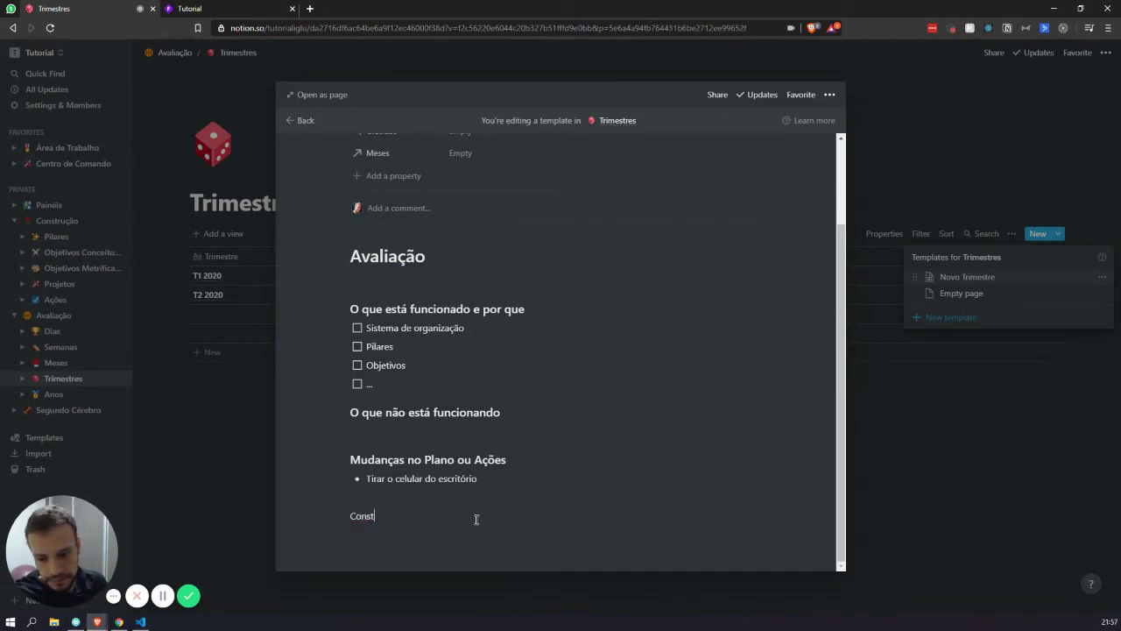
key("BackSpace")
key("BackSpace")
key("BackSpace")
key("BackSpace")
key("BackSpace")
Step: Add a Heading 1 reading "Construção" at the end of the template, with an empty to-do item beneath it
type("/h1")
key("Return")
type("Construção")
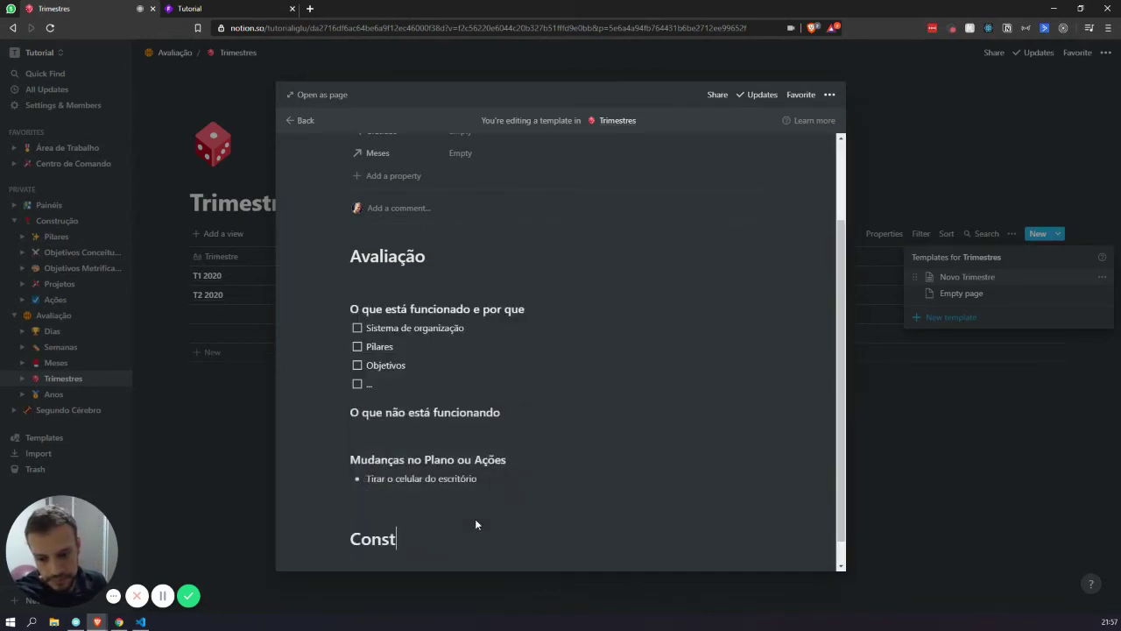
key("Return")
type("-")
key("BackSpace")
type("/to")
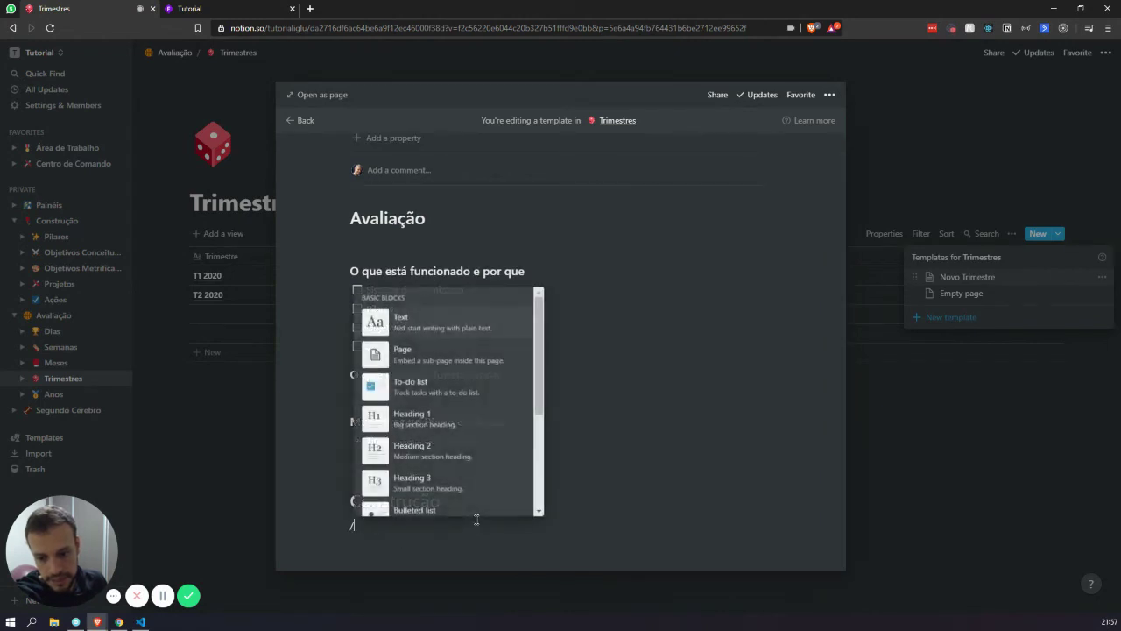
key("Return")
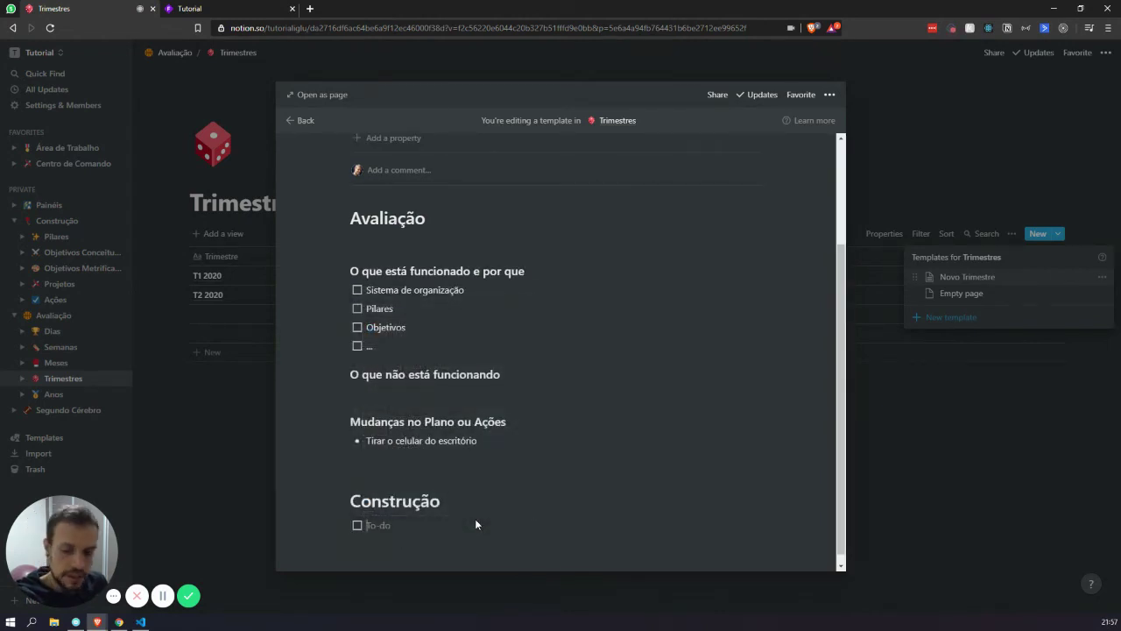
type("Estou c")
key("BackSpace")
key("BackSpace")
key("BackSpace")
key("BackSpace")
key("BackSpace")
key("BackSpace")
key("BackSpace")
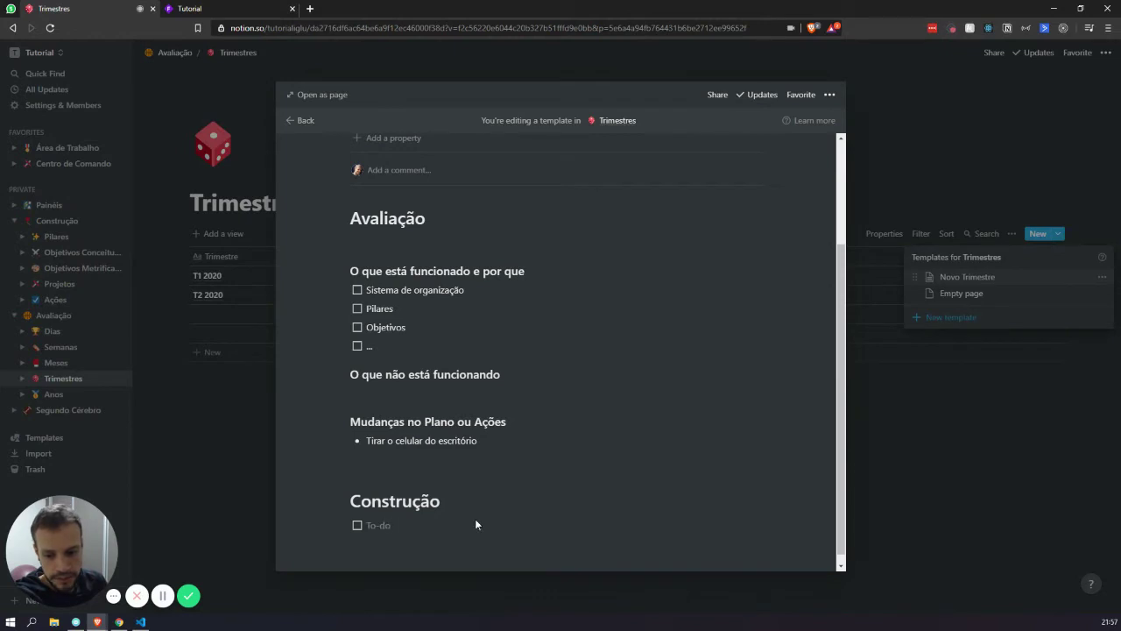
Step: Fill the empty to-do under "Construção" with "Avaliação da performance dos Objetivos Metrificados" and start a line below it
type("Avaliação do")
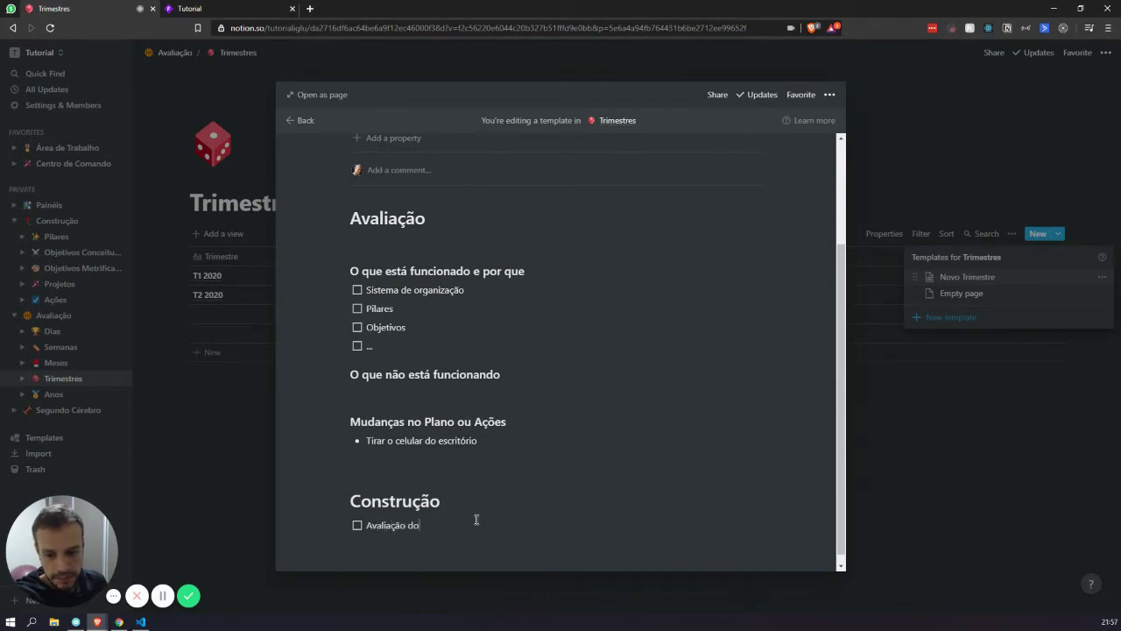
key("BackSpace")
type("a perfor")
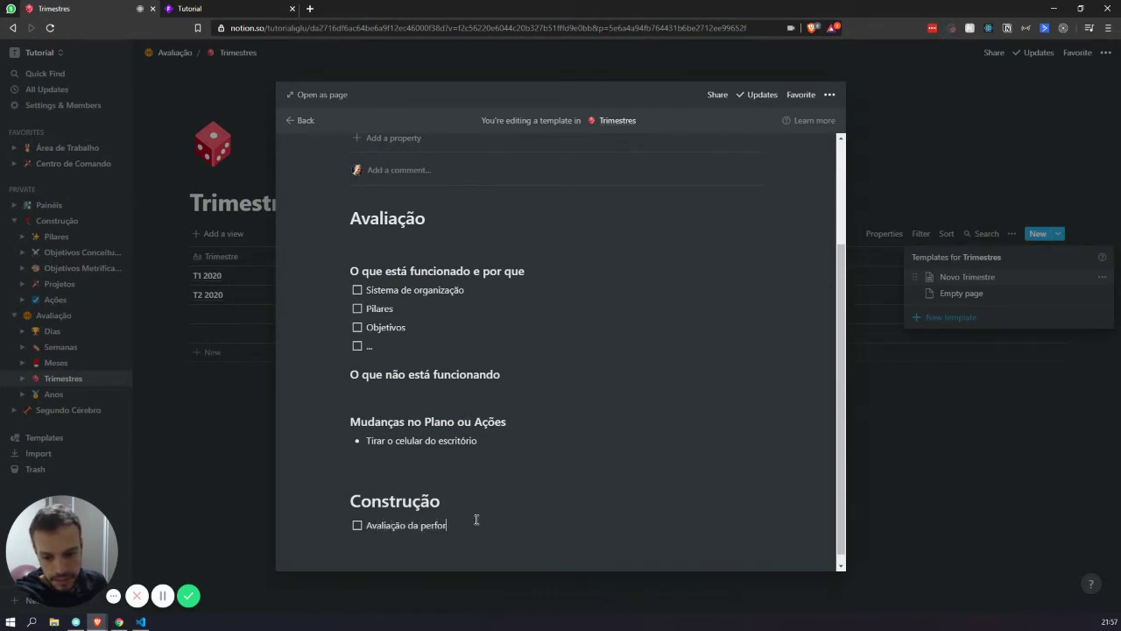
type("mance dos Objetivos Me")
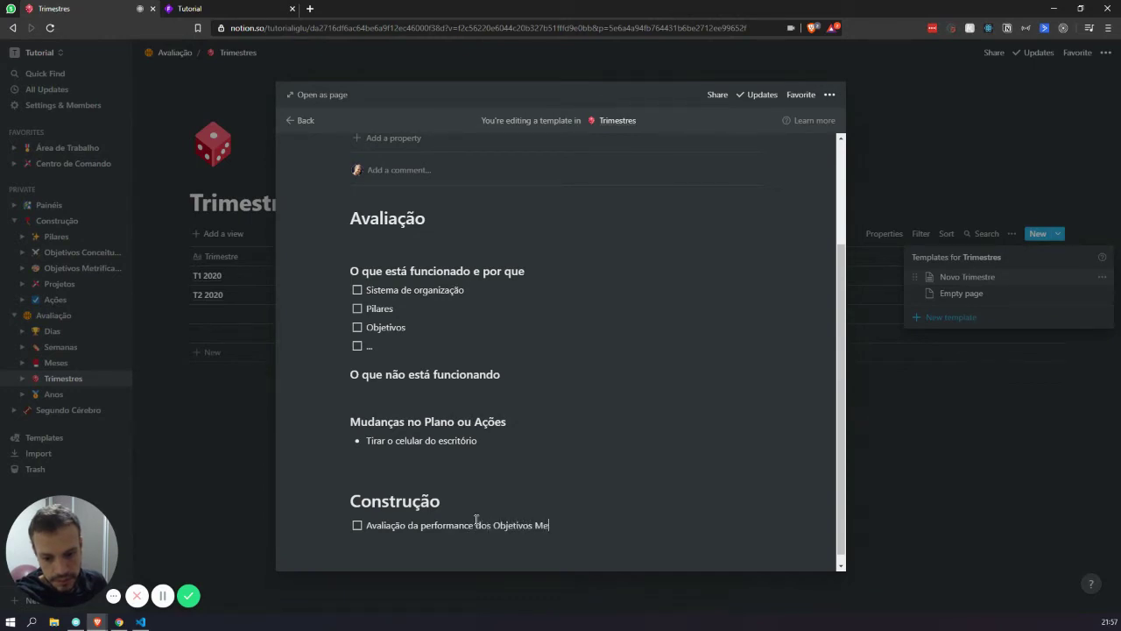
type("trificados")
key("Return")
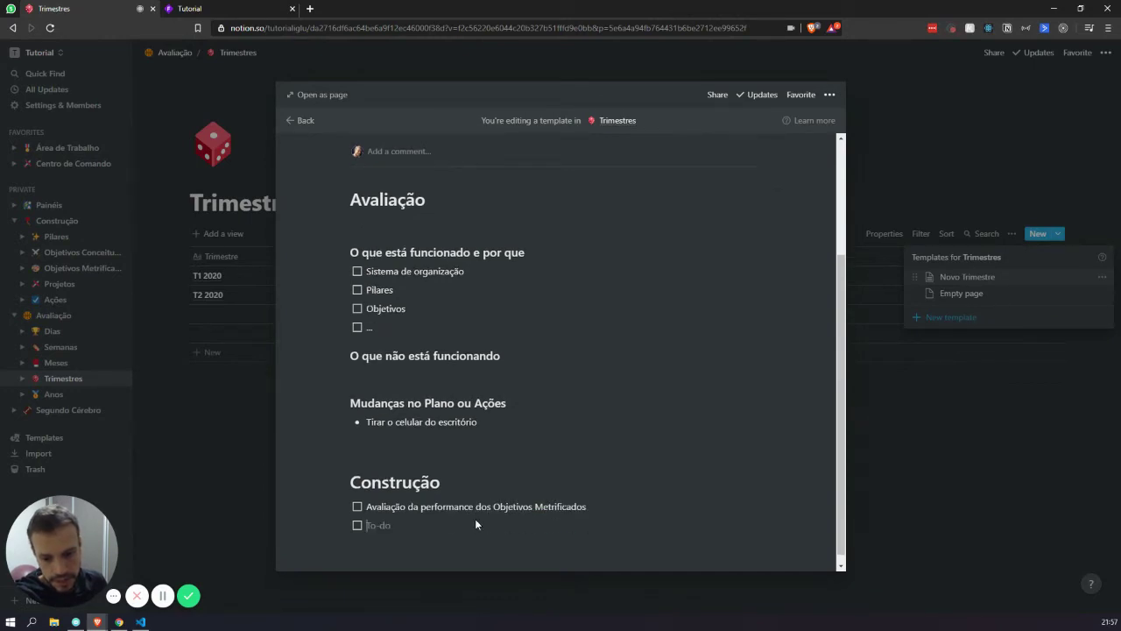
Step: Turn the new line below the to-do into a toggle list titled "Visualizar os Objetivos Metrificados"
key("BackSpace")
type("/togg")
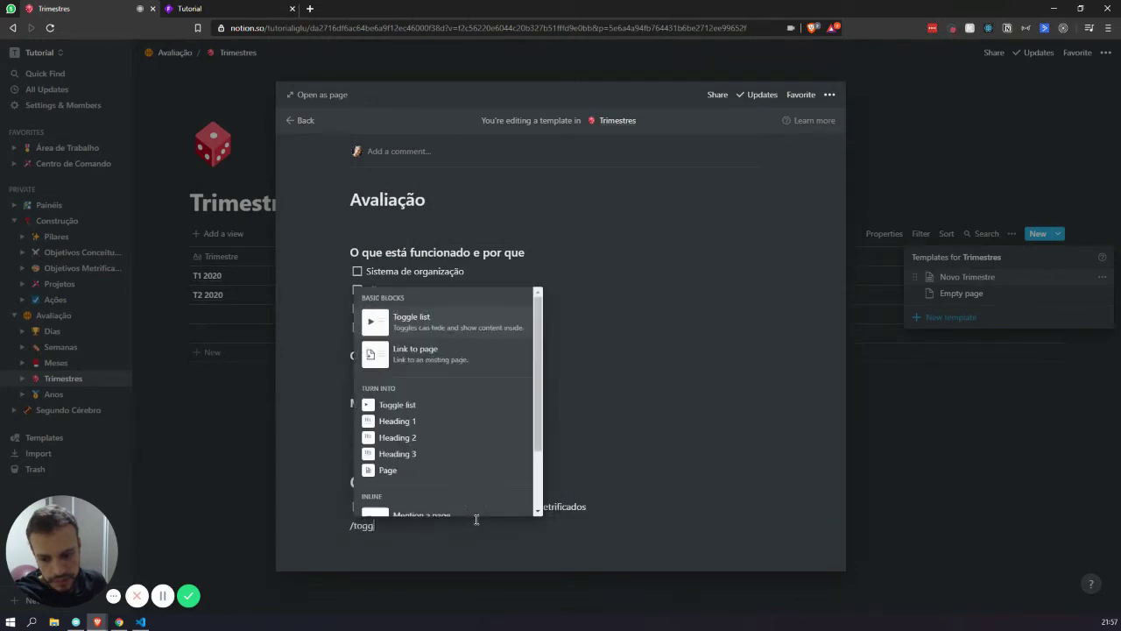
key("Return")
type("Visu")
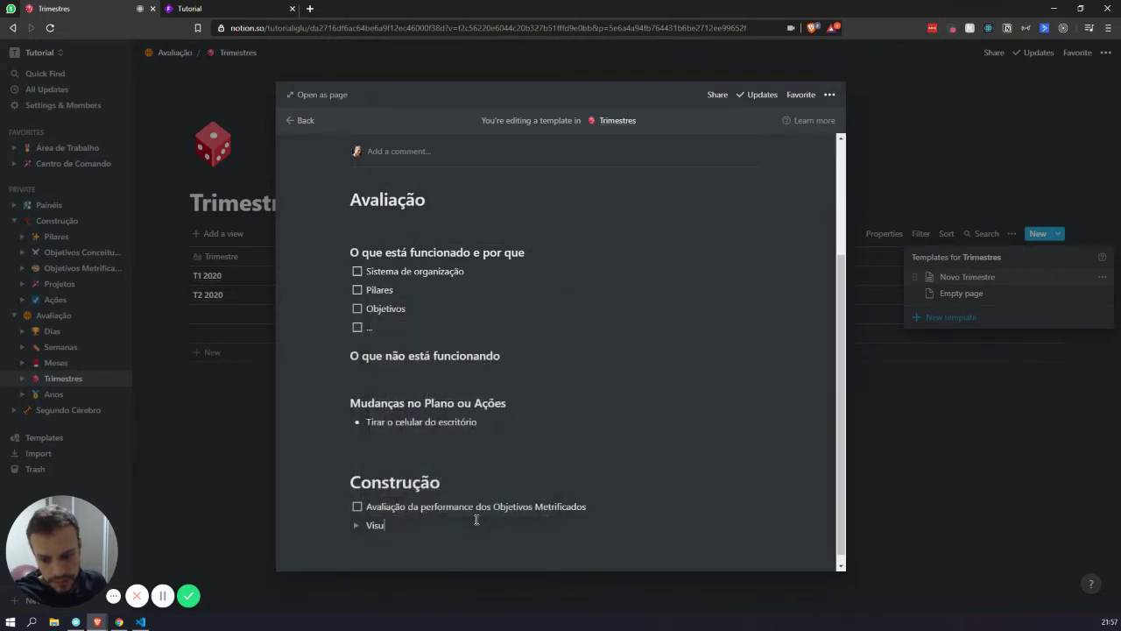
type("alizar os Objetivos Metrificados")
Step: Insert a linked database of Objetivos Metrificados inside the "Visualizar os Objetivos Metrificados" toggle, look through its columns, and collapse the toggle
left_click(356, 525)
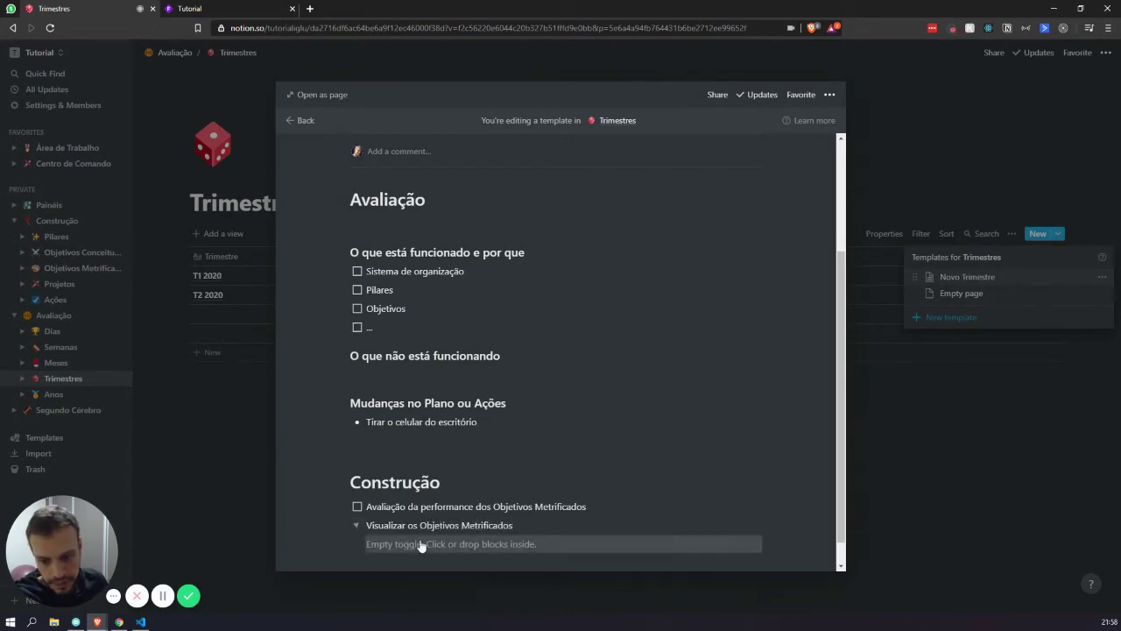
left_click(421, 543)
type("/link")
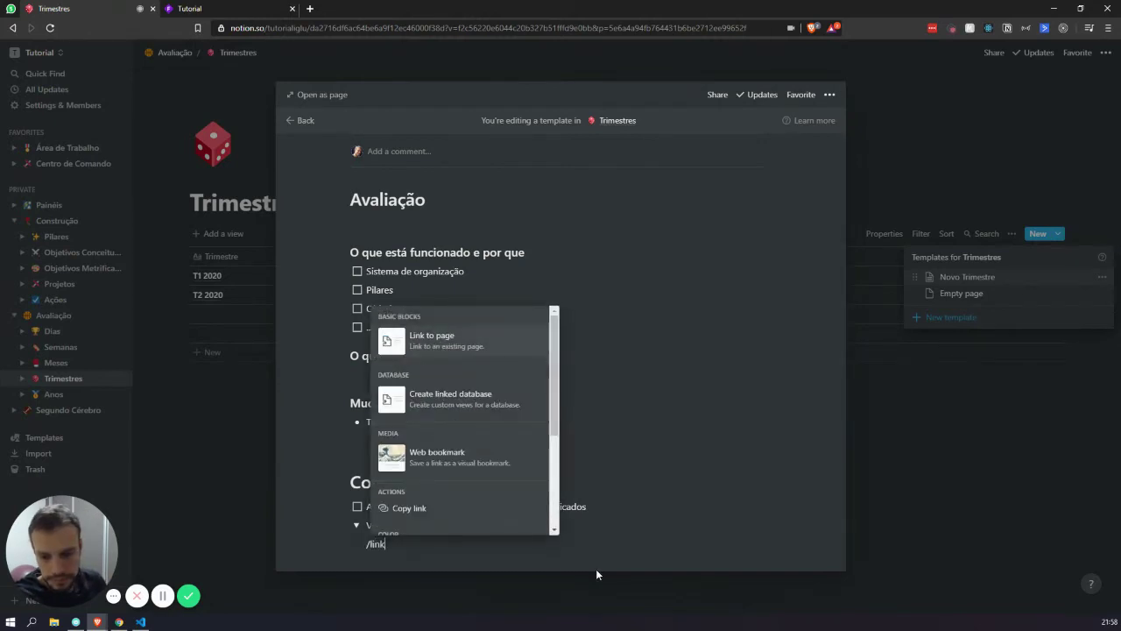
left_click(514, 418)
left_click(447, 541)
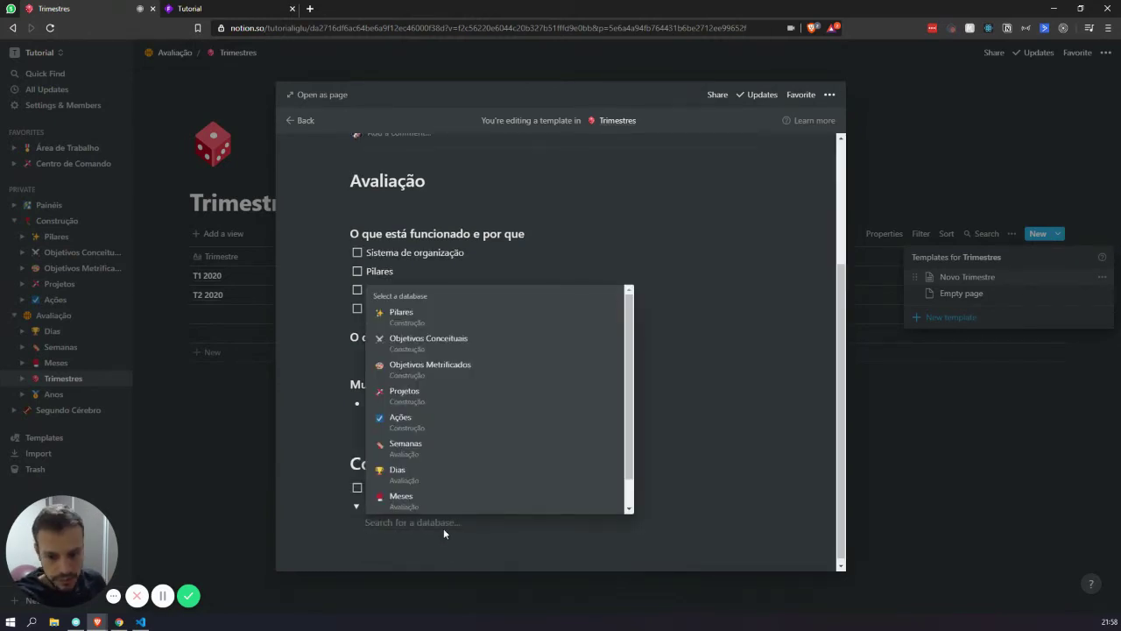
left_click(515, 365)
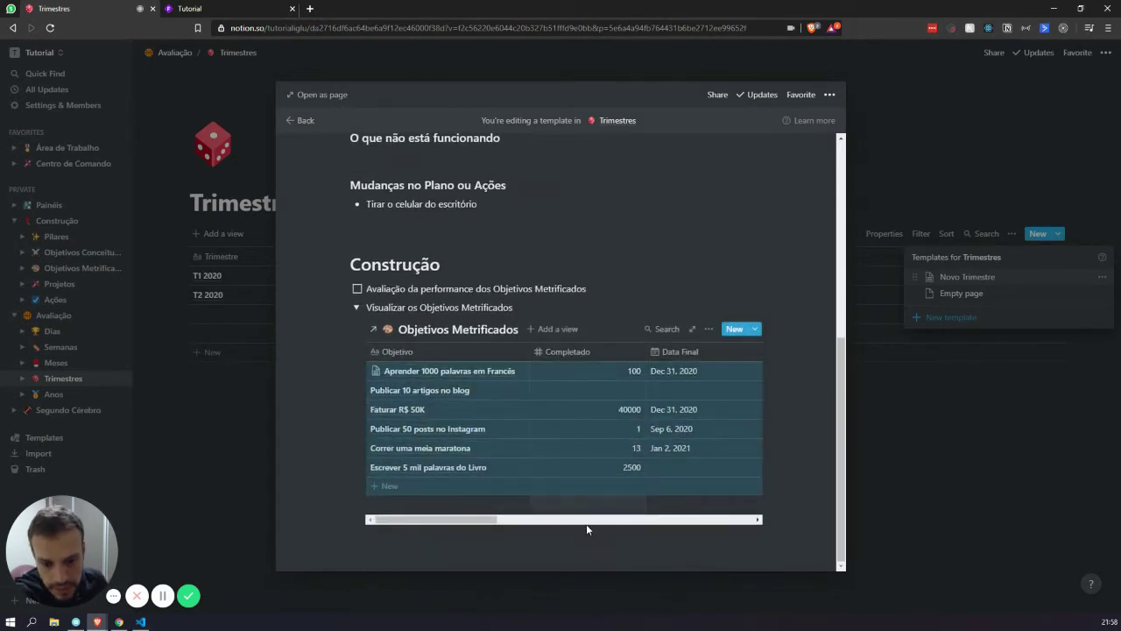
left_click_drag(478, 520, 633, 519)
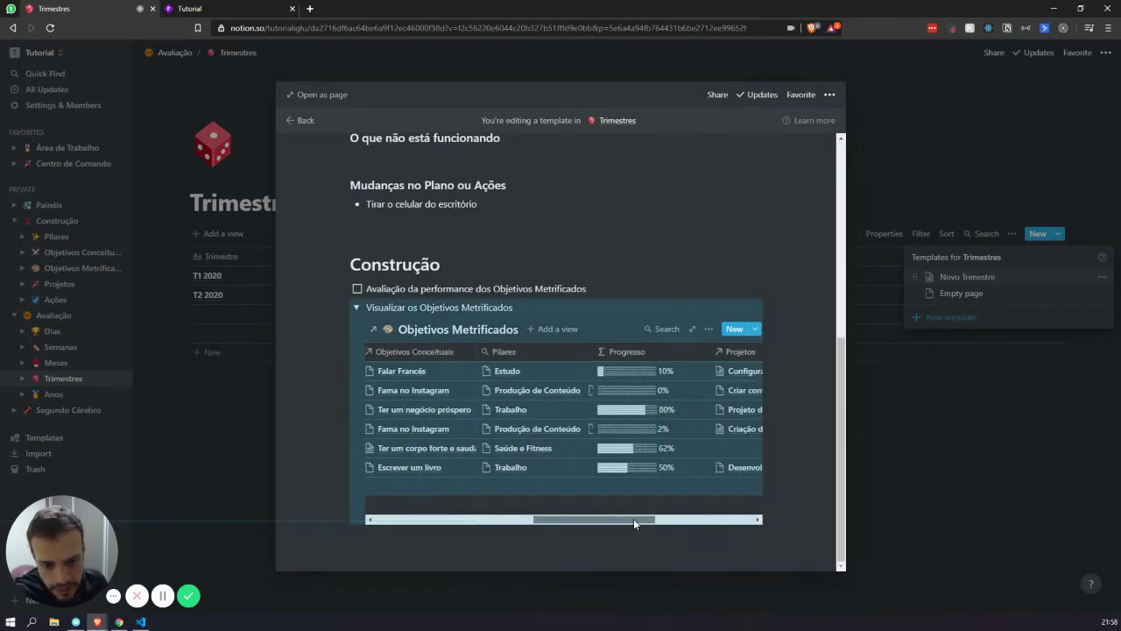
left_click_drag(557, 520, 399, 512)
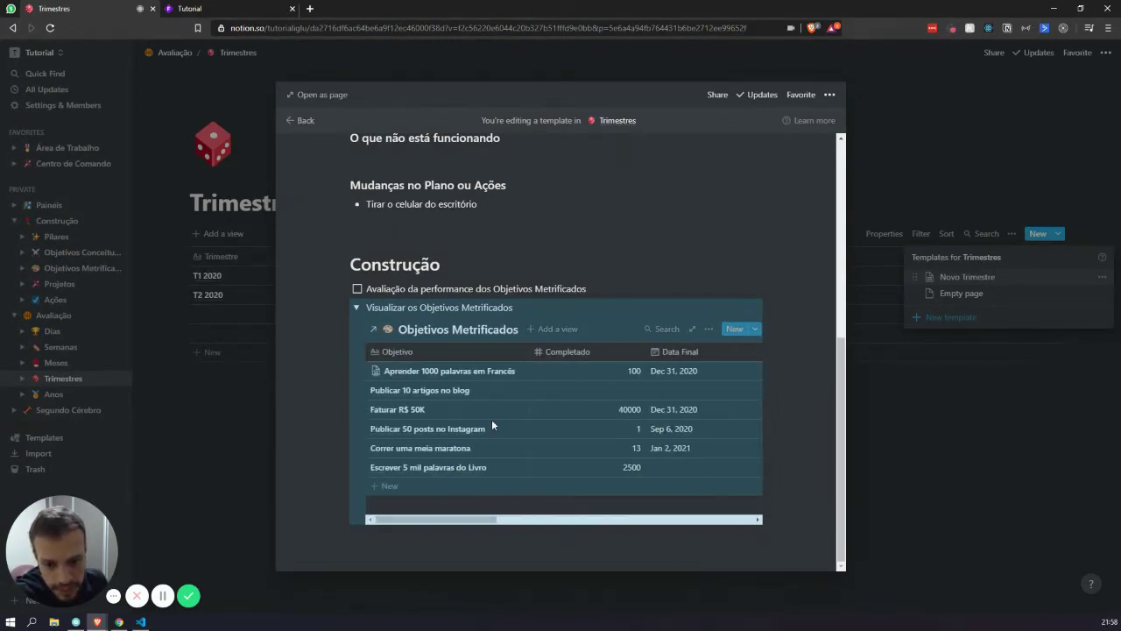
left_click(355, 307)
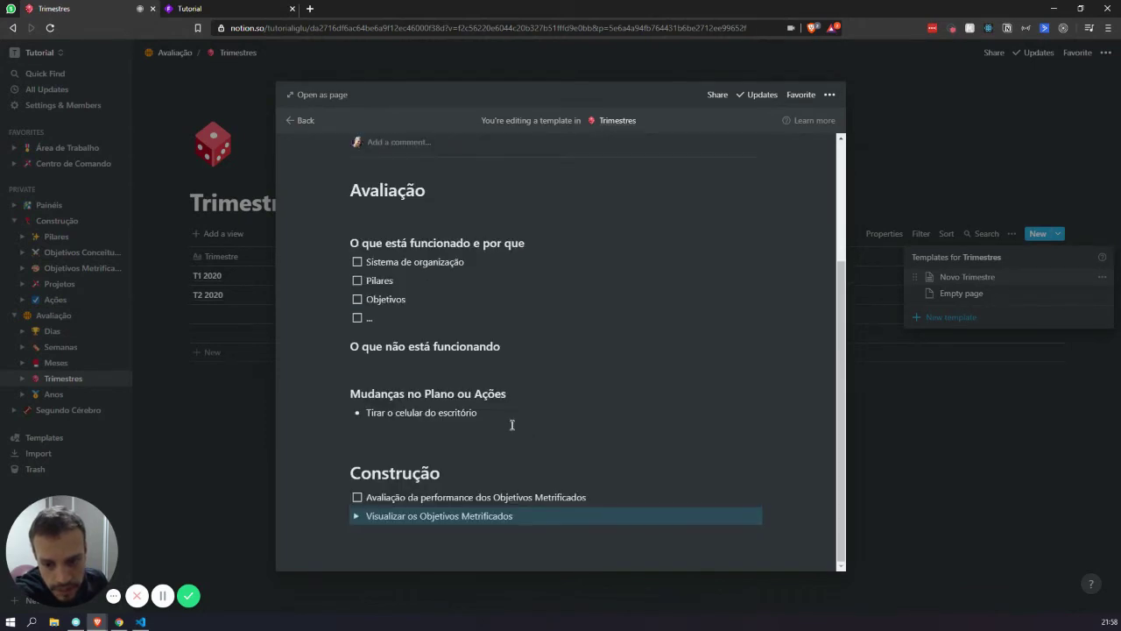
Step: Review the Construção and Finanças checklists on the Agosto page of the Meses database and return to the Trimestres database
left_click(243, 342)
left_click(71, 364)
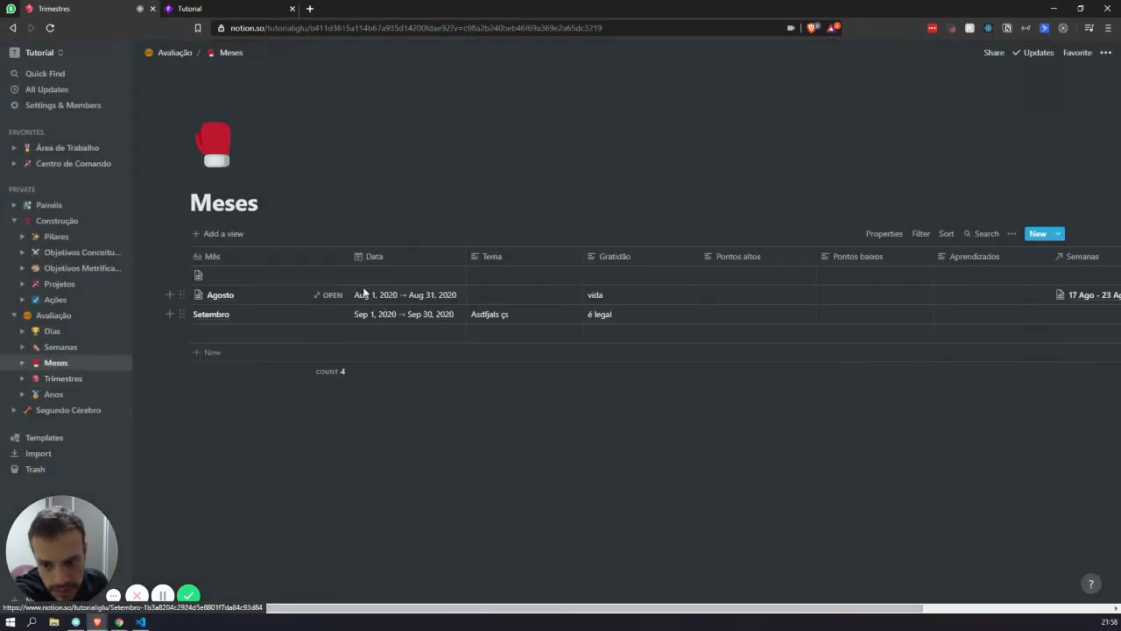
left_click(342, 294)
scroll(526, 394, "down", 5)
scroll(502, 375, "down", 4)
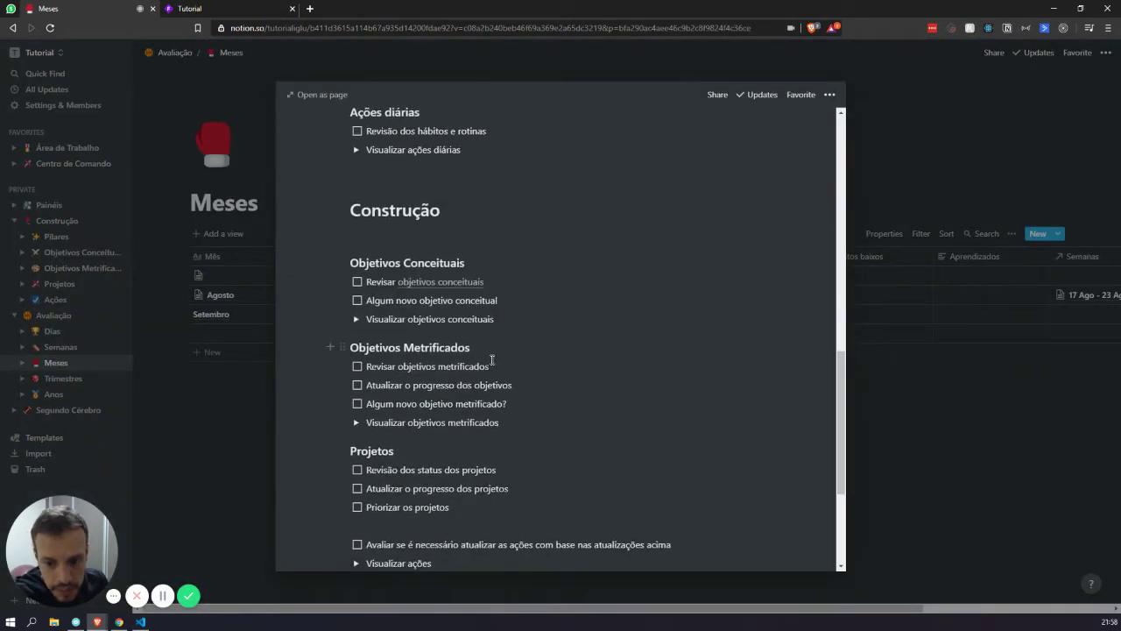
scroll(473, 335, "up", 1)
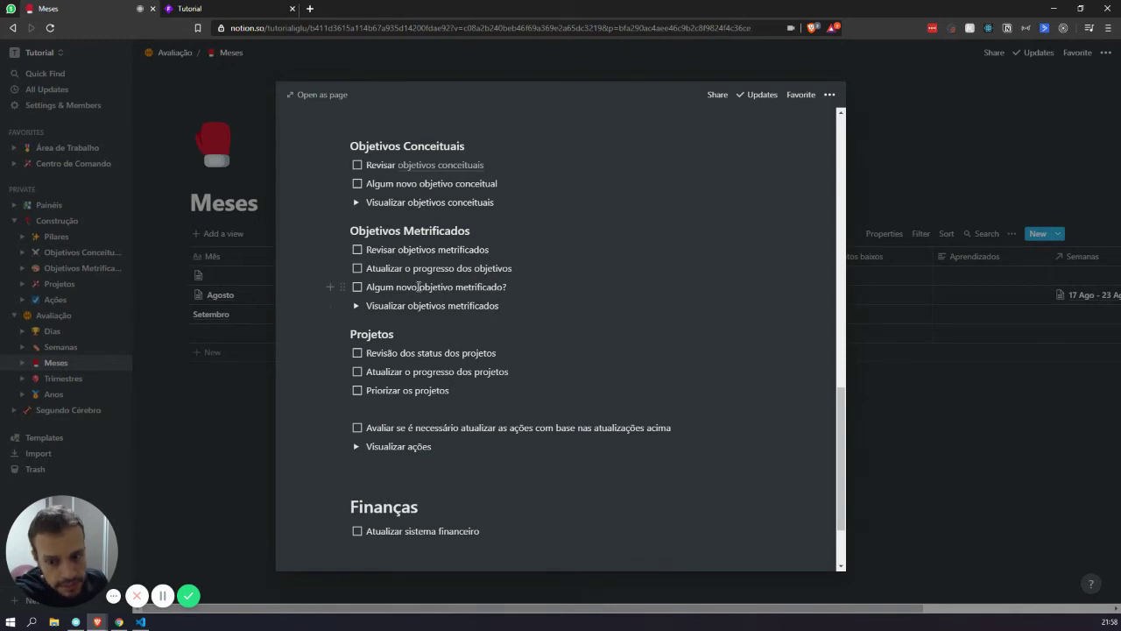
left_click(64, 378)
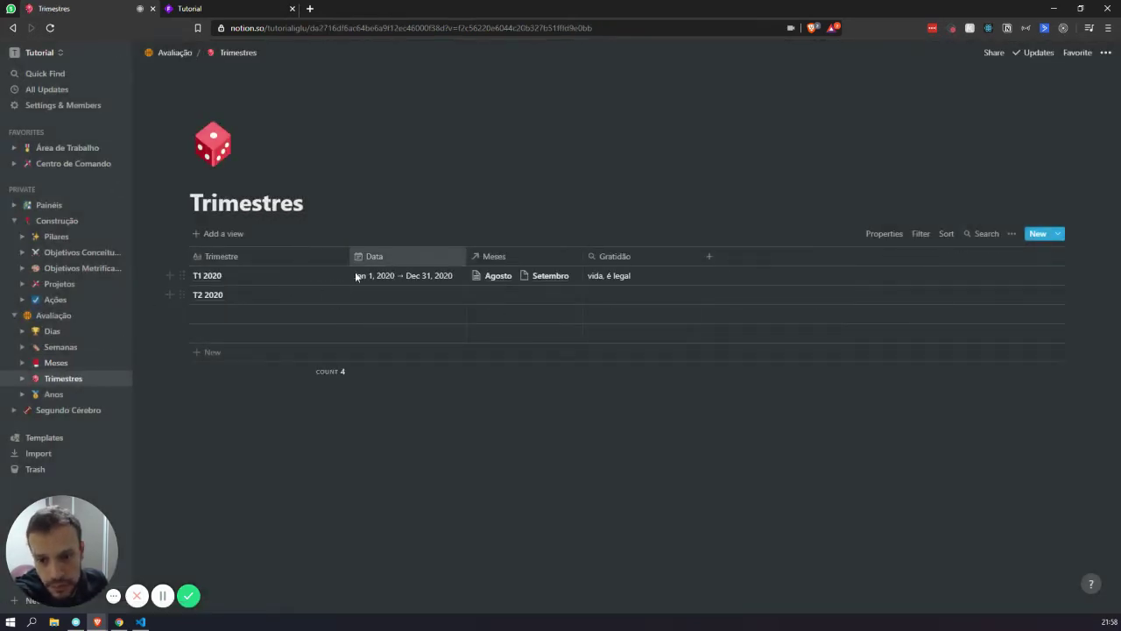
Step: Try to reopen the Novo Trimestre template from the template list of the Trimestres database
left_click(1058, 234)
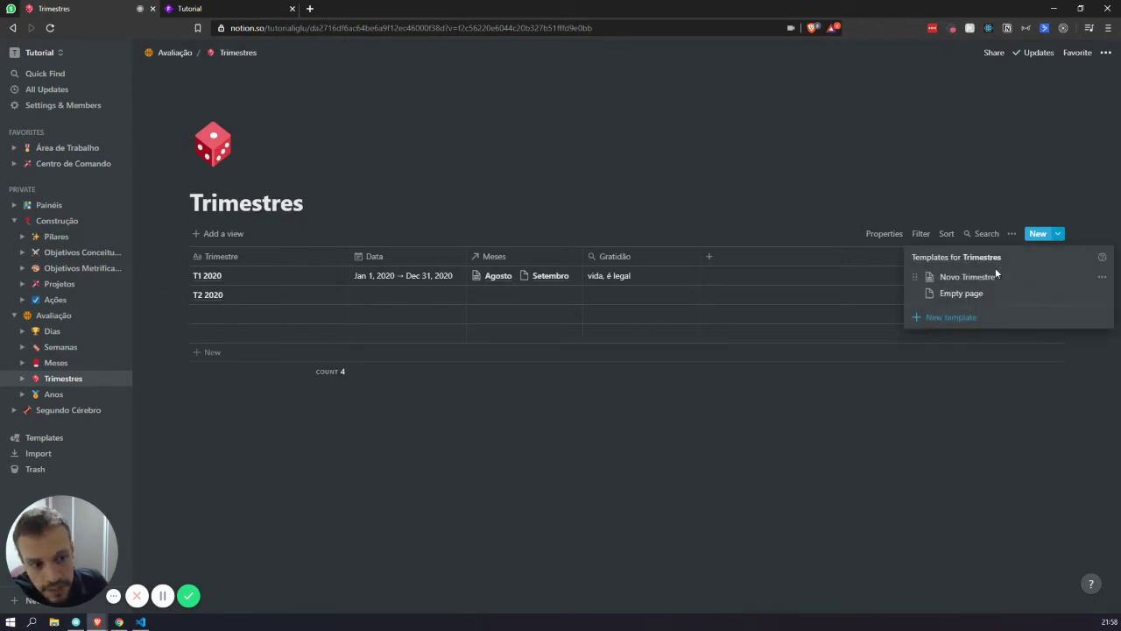
left_click(968, 290)
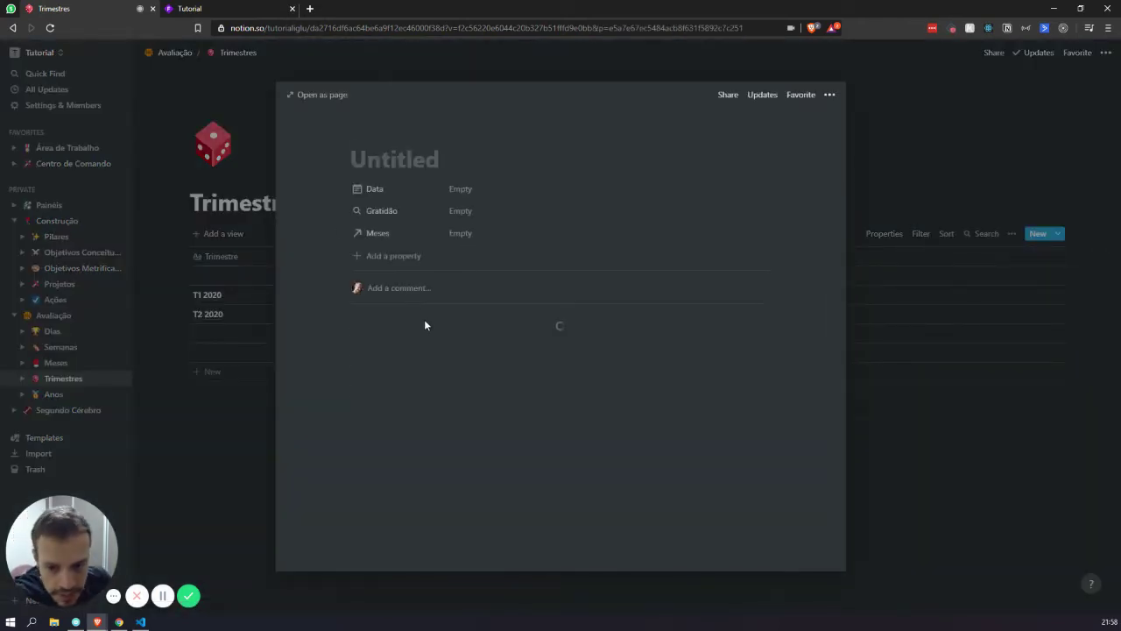
left_click(992, 182)
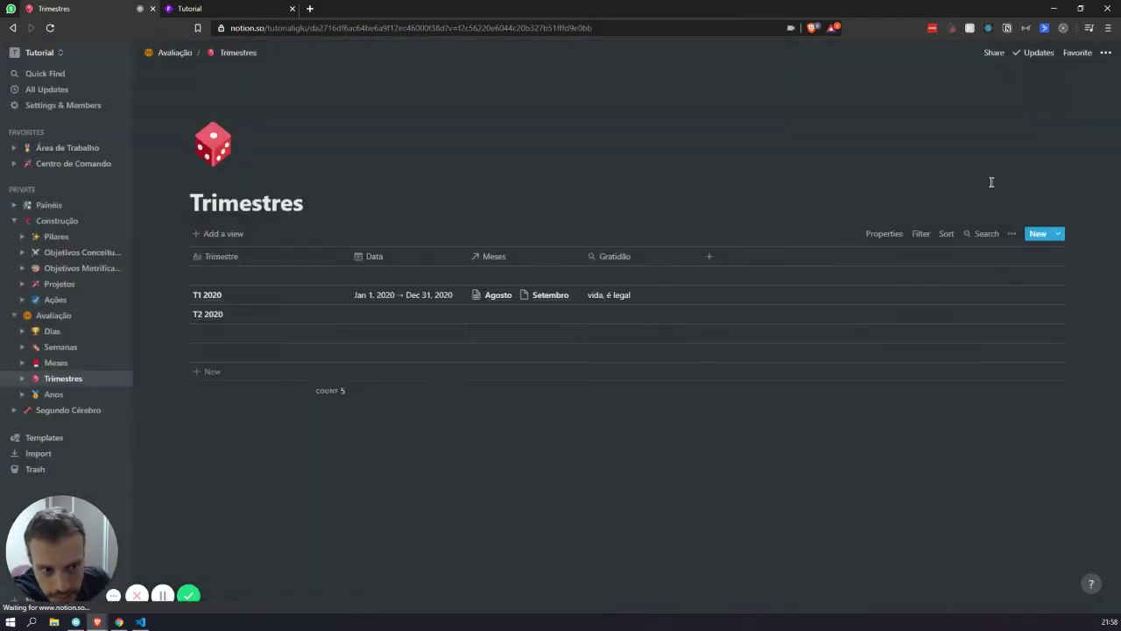
left_click(1059, 234)
right_click(1082, 277)
key("Escape")
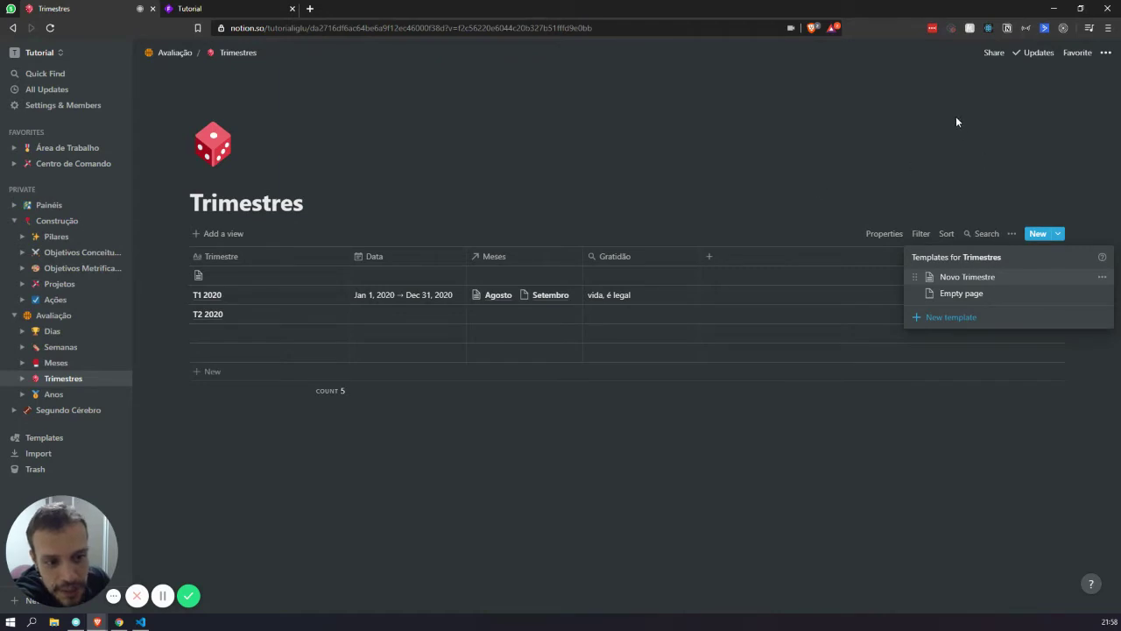
left_click(1059, 234)
left_click(1059, 234)
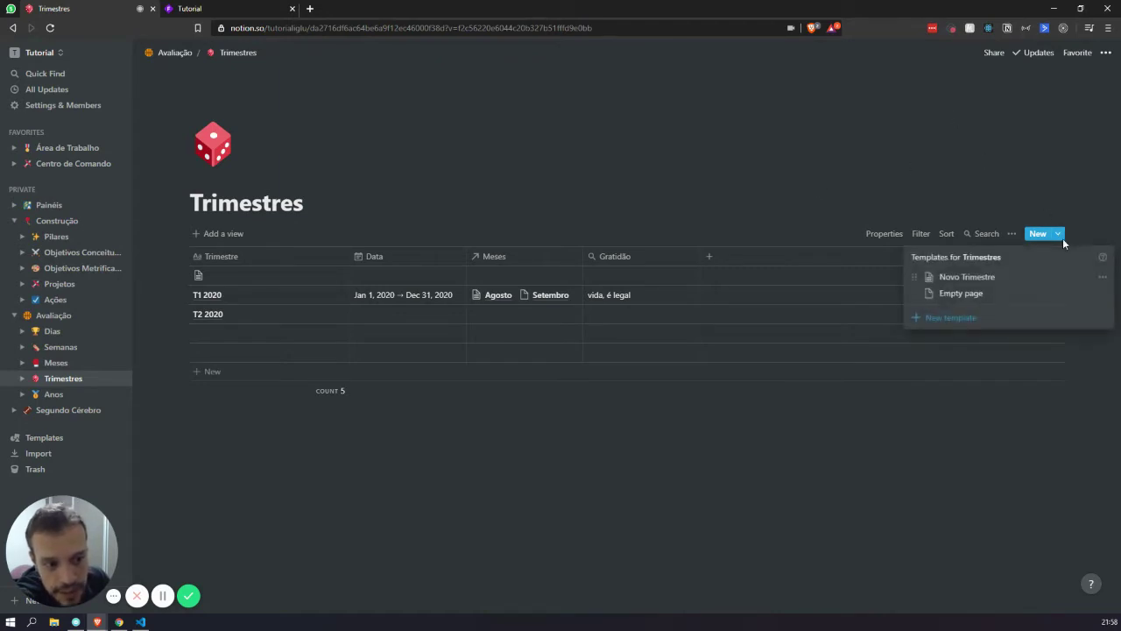
left_click(982, 278)
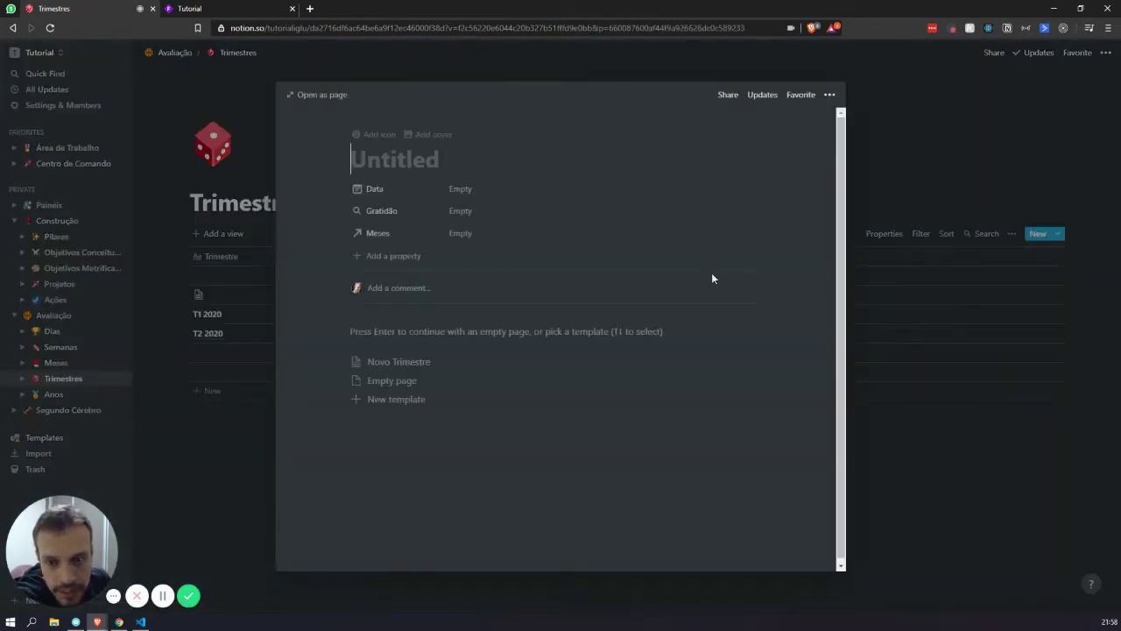
left_click(195, 227)
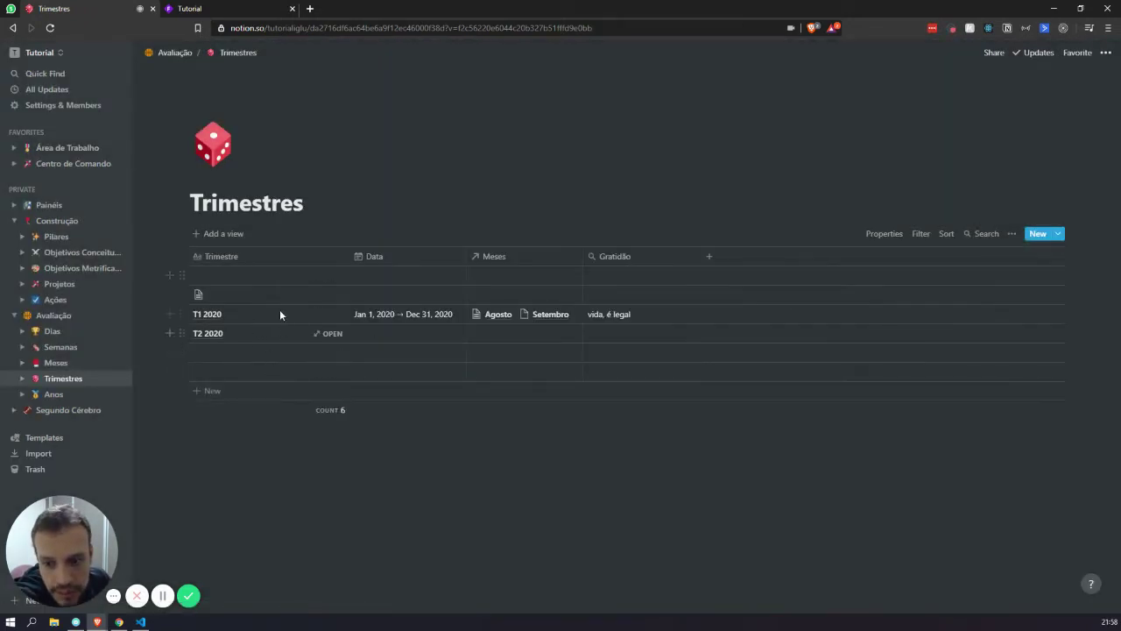
Step: Examine the contents of the two untitled pages above T1 2020 in the Trimestres table
left_click(330, 295)
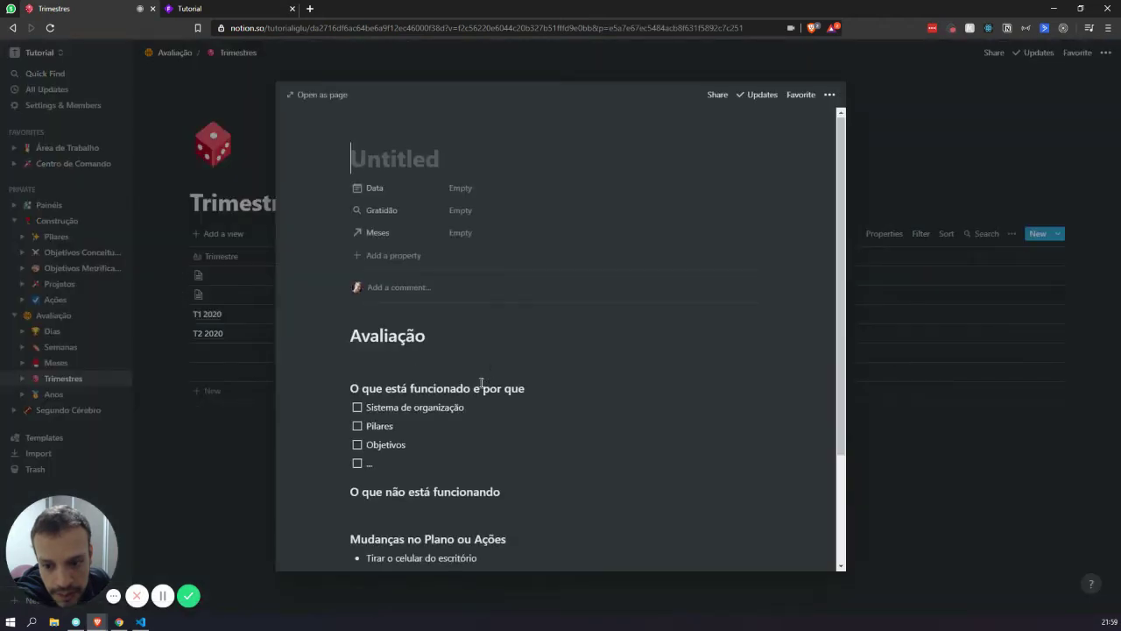
scroll(481, 383, "down", 3)
left_click(219, 254)
left_click(340, 277)
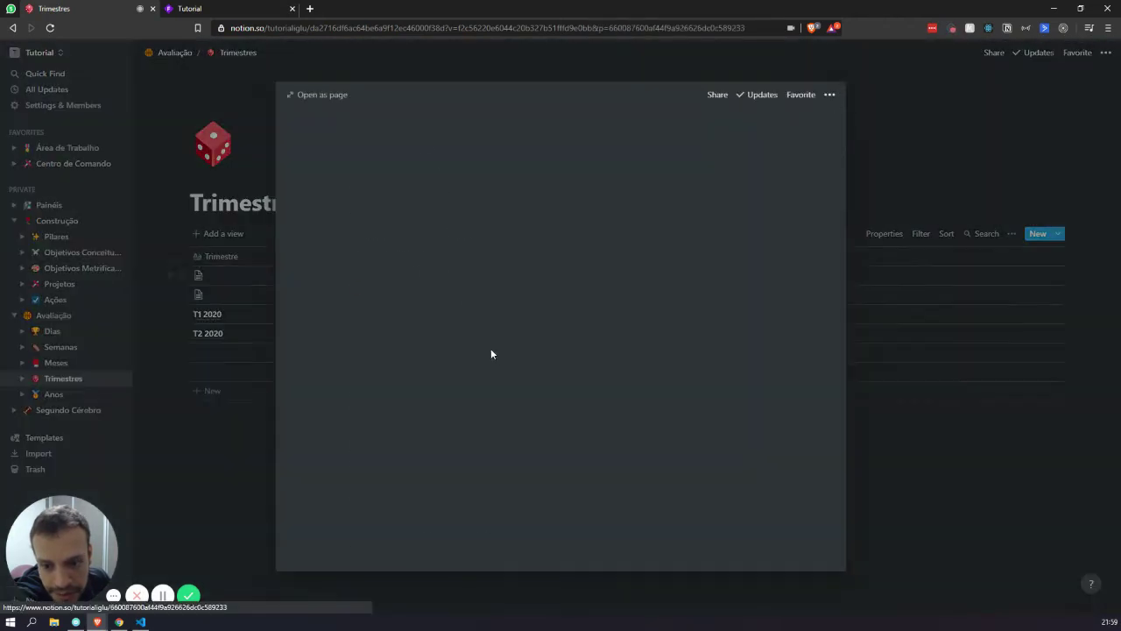
left_click(233, 201)
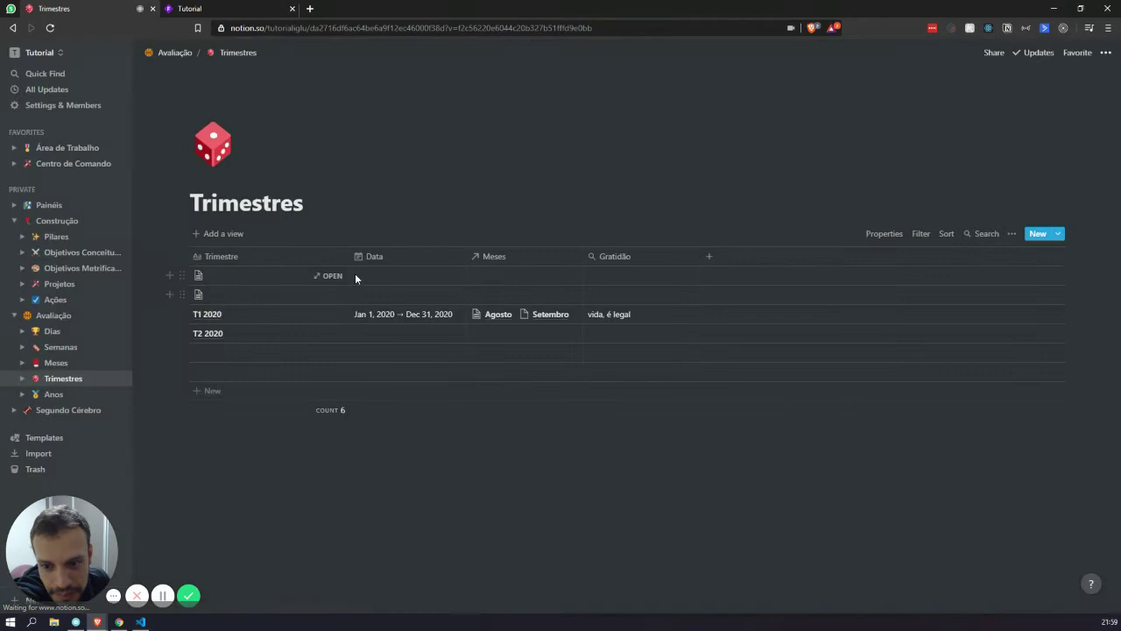
Step: Delete the two untitled pages above T1 2020 from the Trimestres table
right_click(288, 280)
left_click(316, 315)
left_click(258, 256)
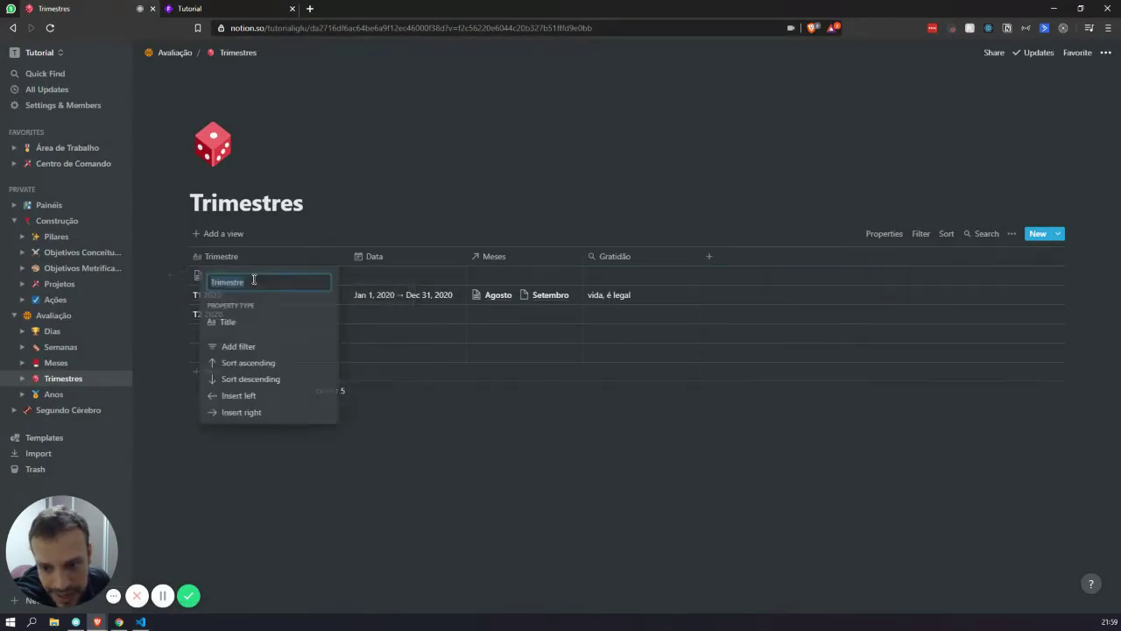
right_click(250, 279)
key("Escape")
right_click(420, 272)
right_click(314, 281)
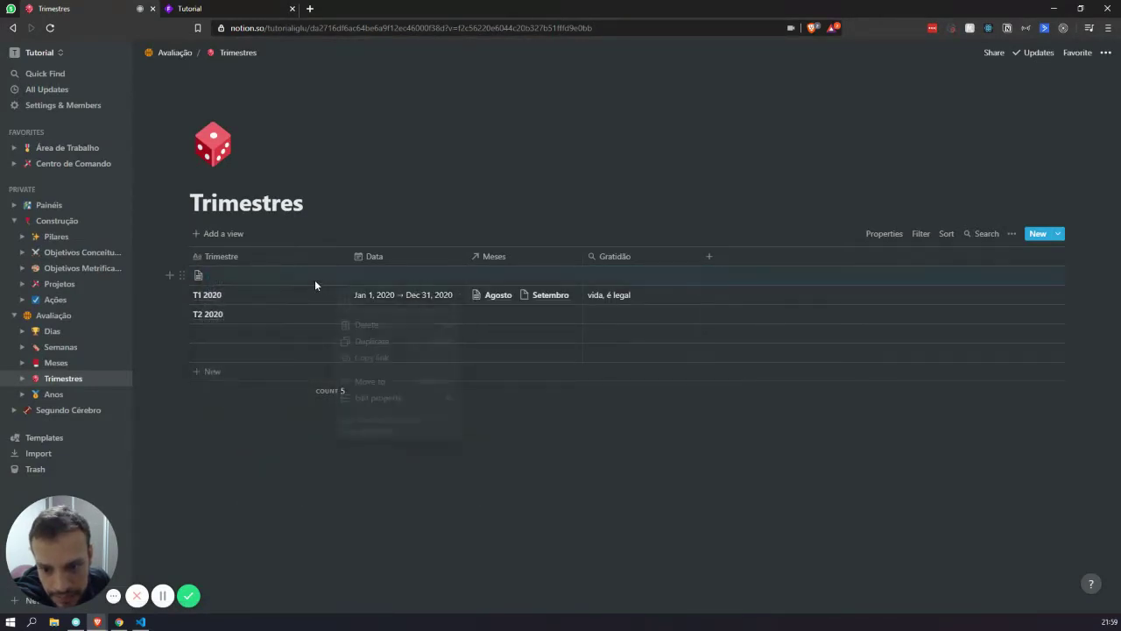
left_click(371, 324)
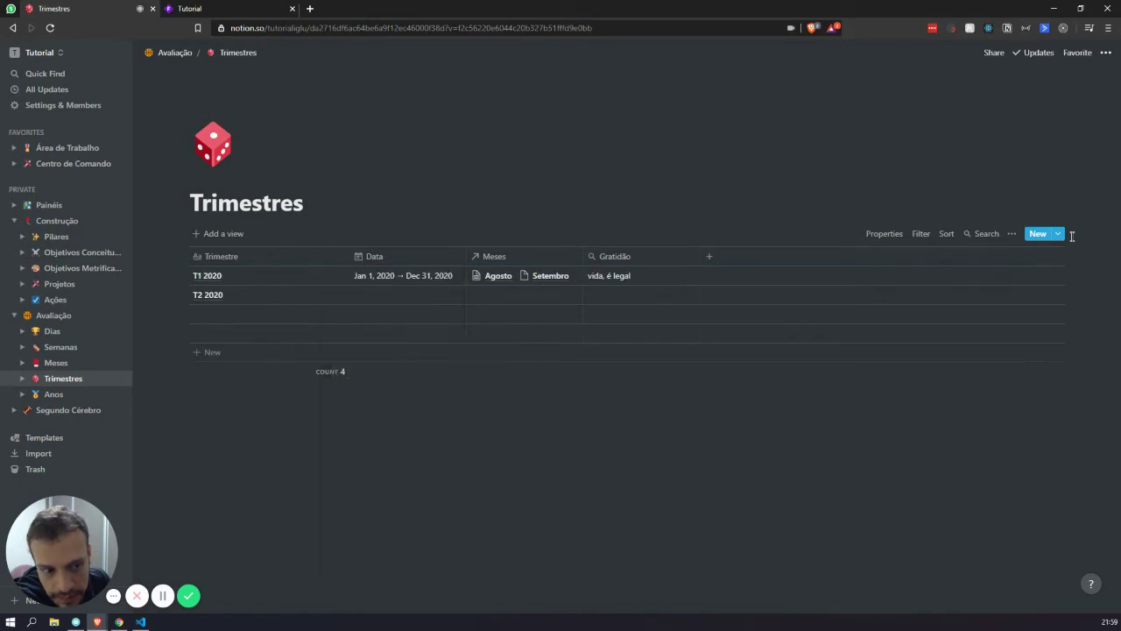
Step: Open the Novo Trimestre template for editing and add two empty text lines below the "Visualizar os Objetivos Metrificados" toggle
left_click(1058, 234)
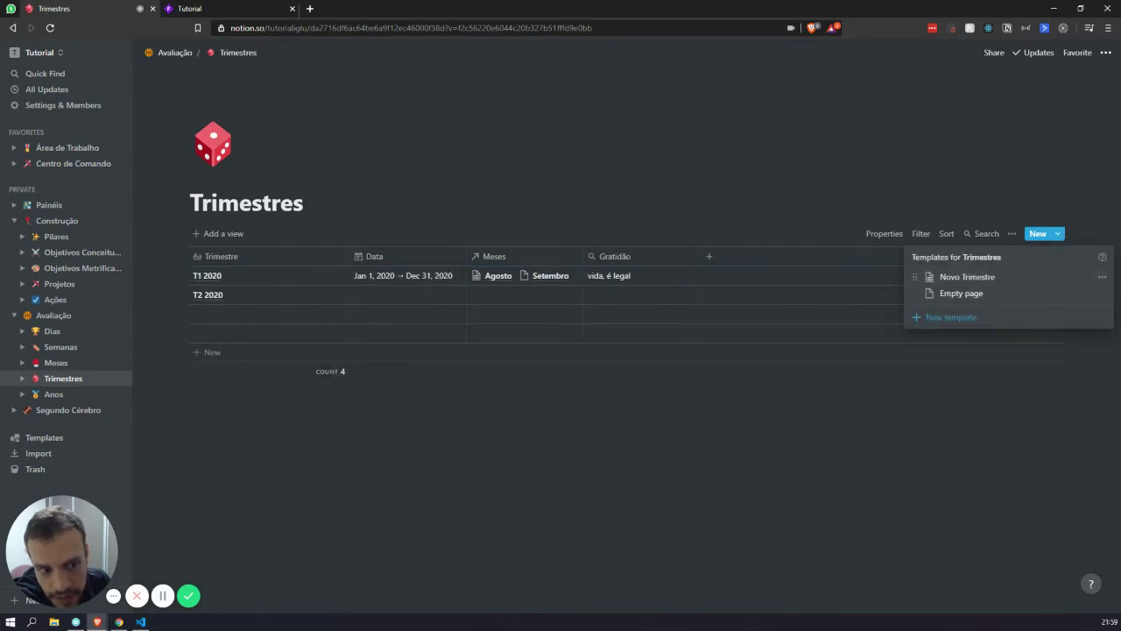
left_click(1102, 278)
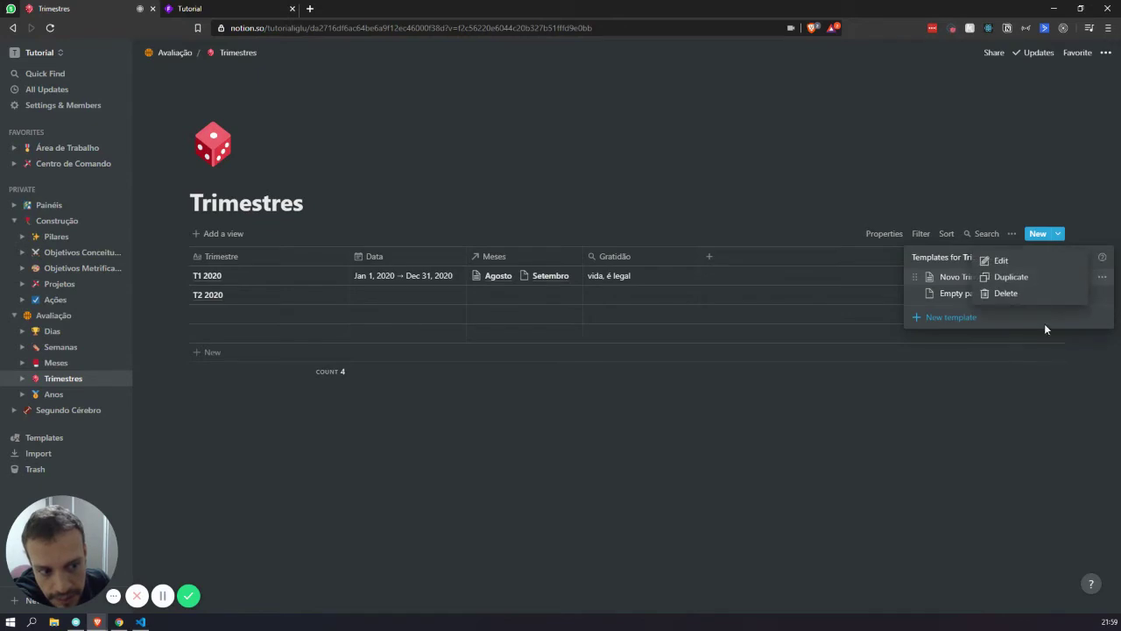
left_click(1031, 262)
scroll(521, 304, "down", 2)
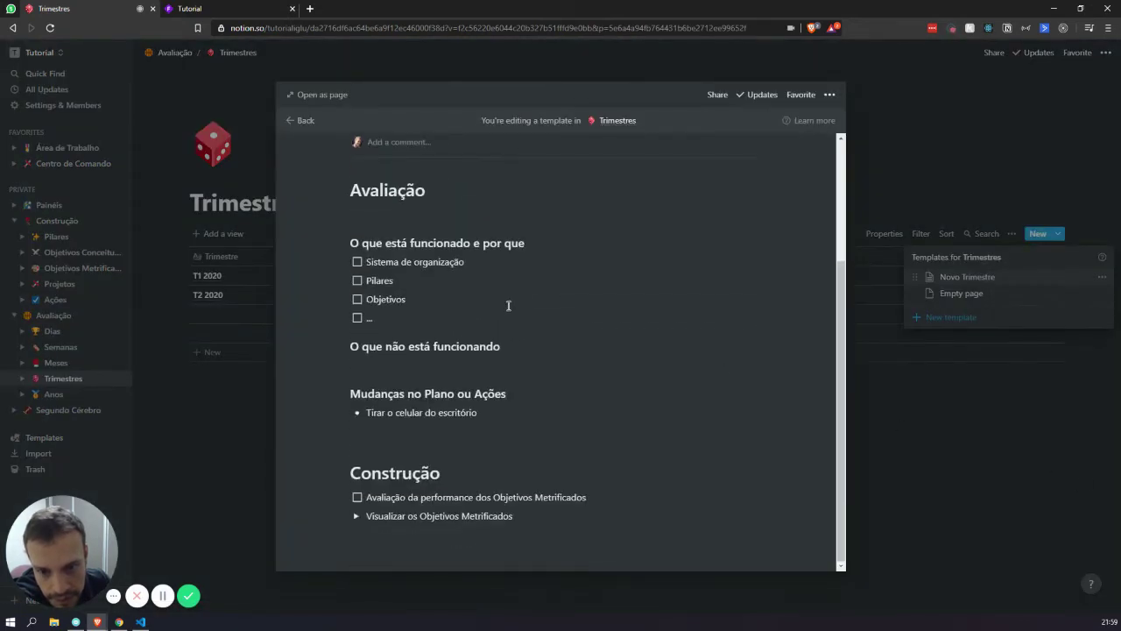
left_click(555, 549)
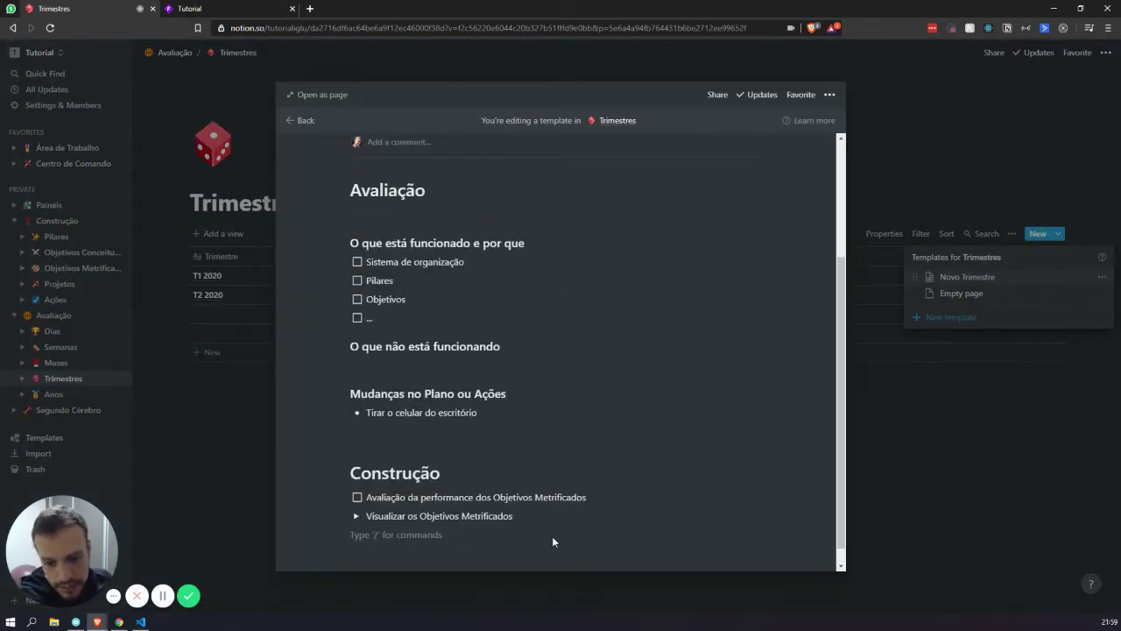
key("Return")
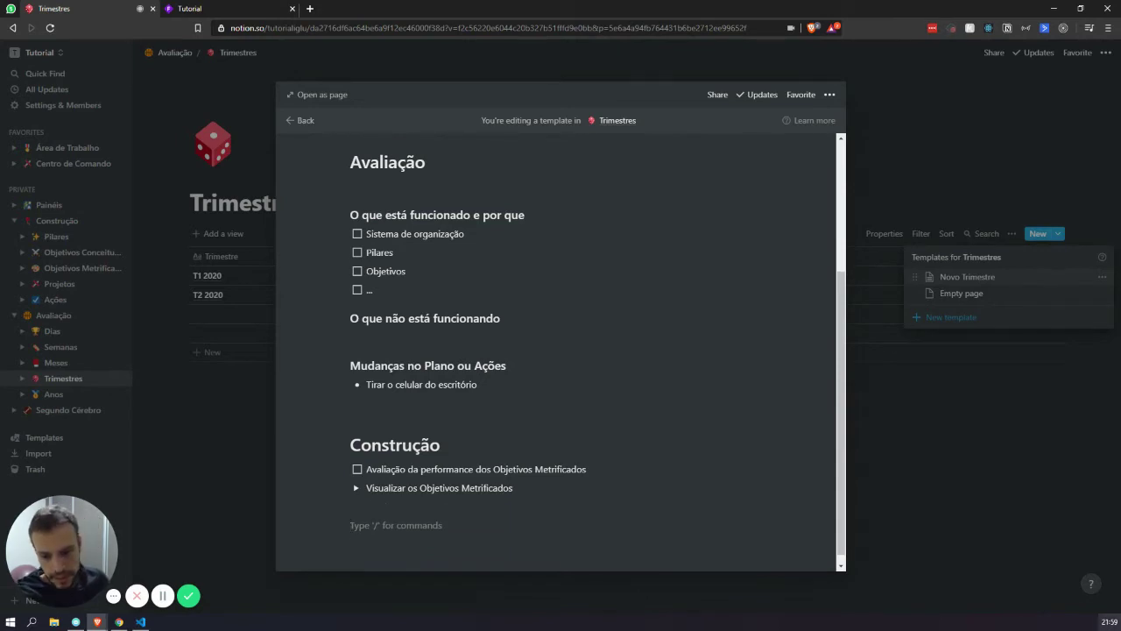
Step: Replace the Construção section of the Novo Trimestre template with a Heading 1 reading "Revisar as ideias"
left_click_drag(433, 528, 414, 431)
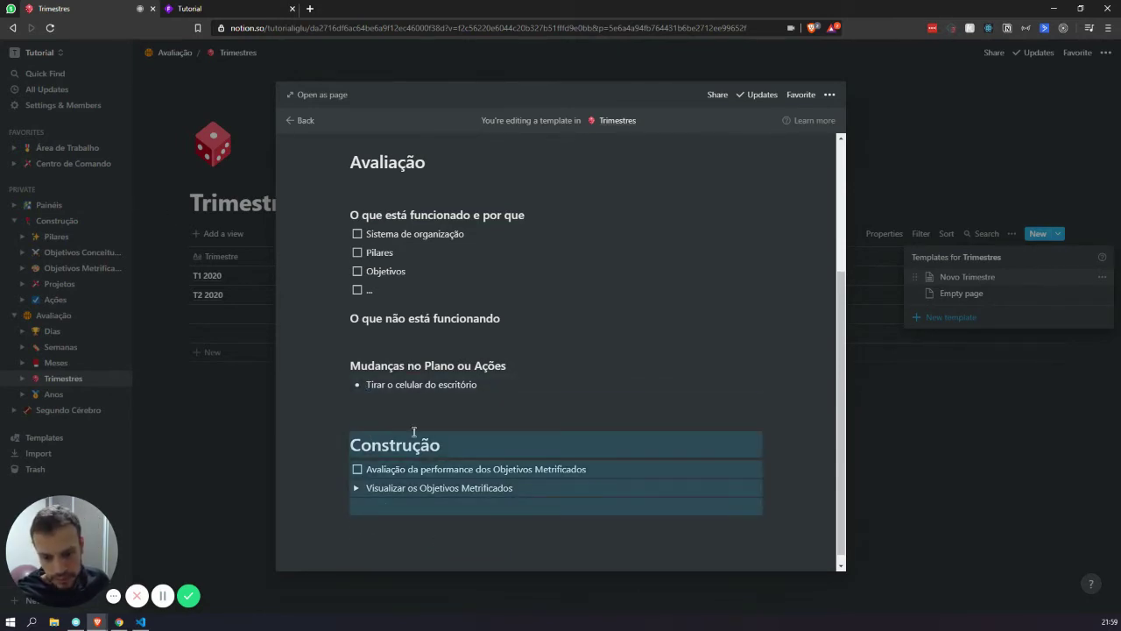
key("BackSpace")
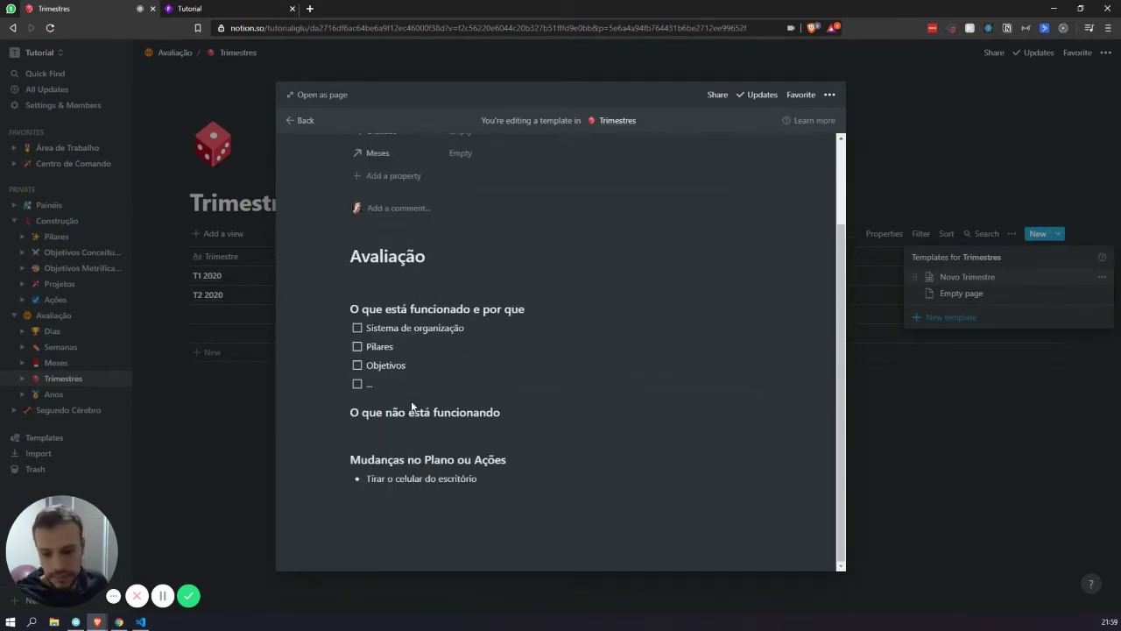
left_click(377, 519)
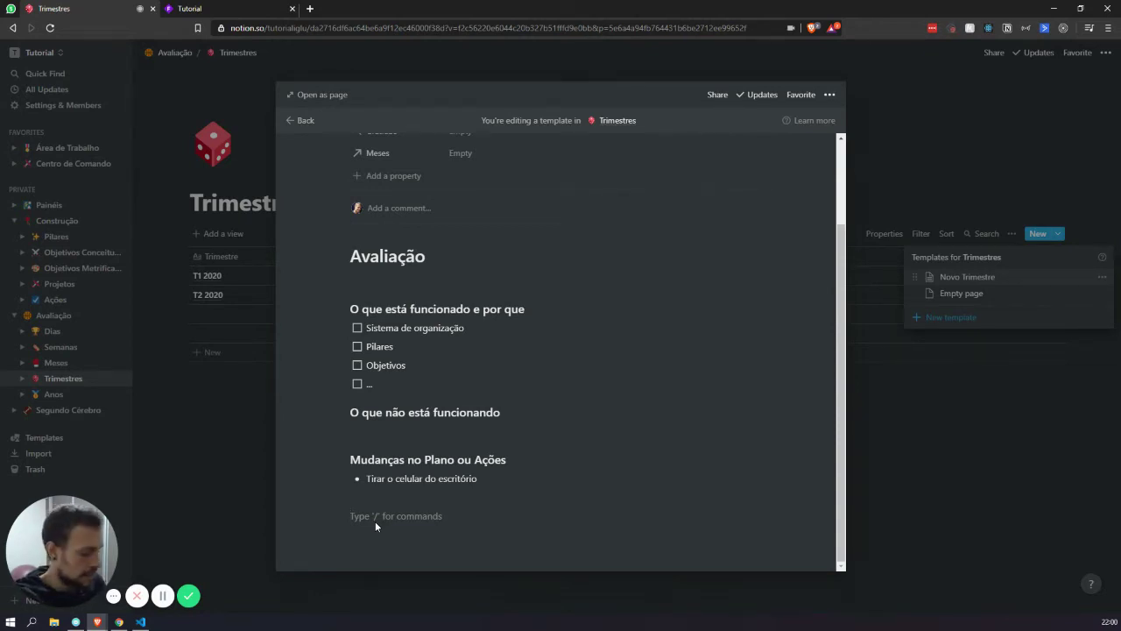
type("/h1")
key("Return")
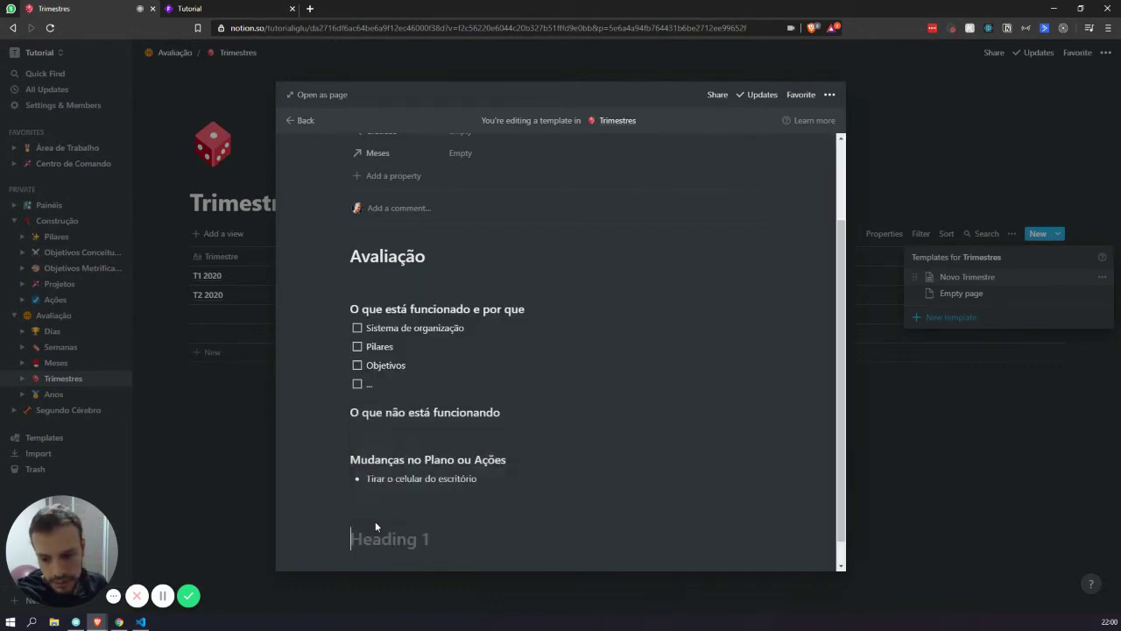
type("Revisar a")
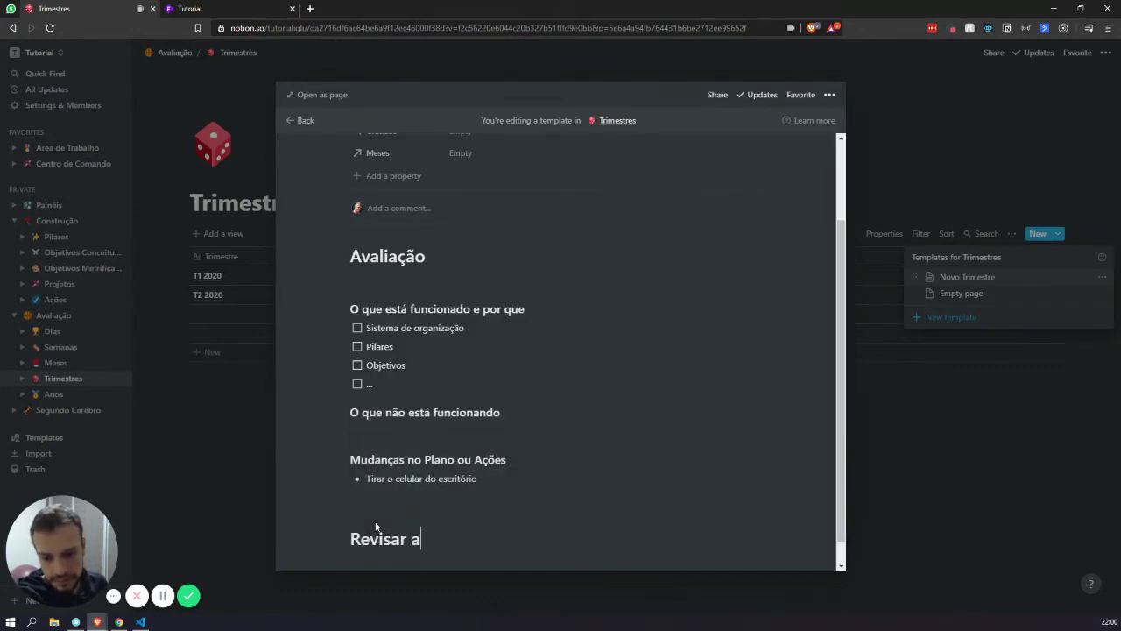
type("s ideias")
key("Return")
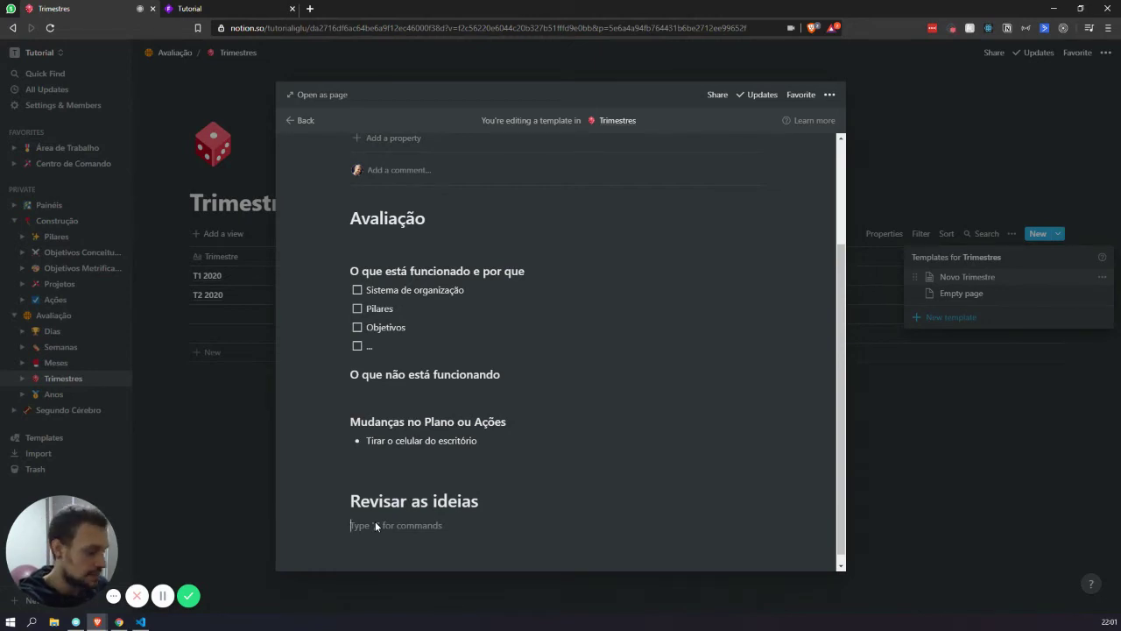
type("-")
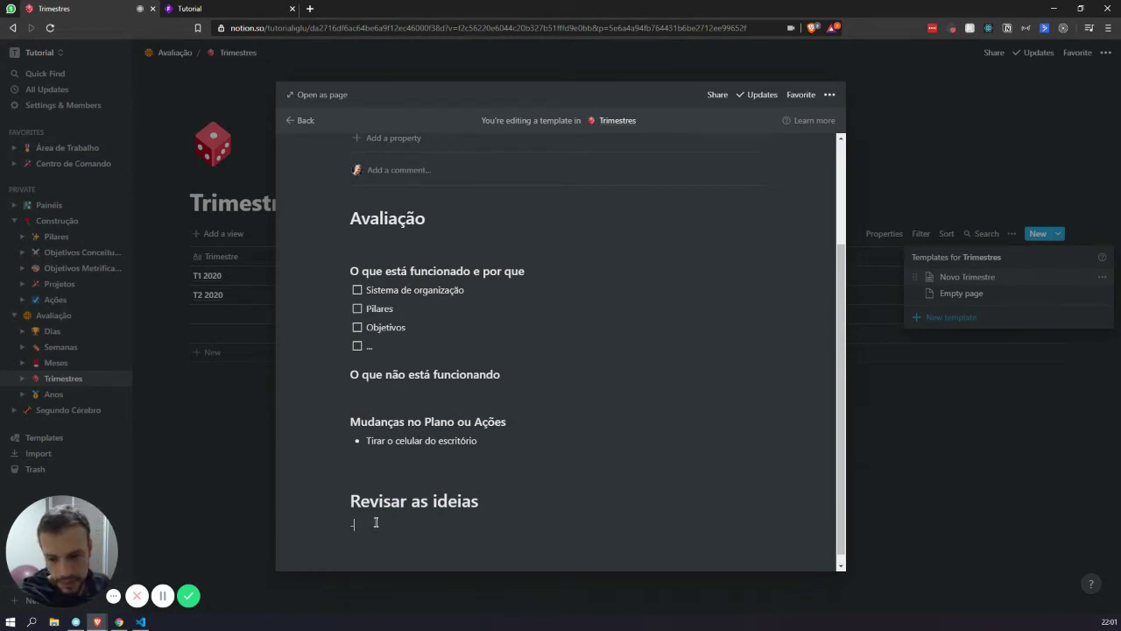
key("BackSpace")
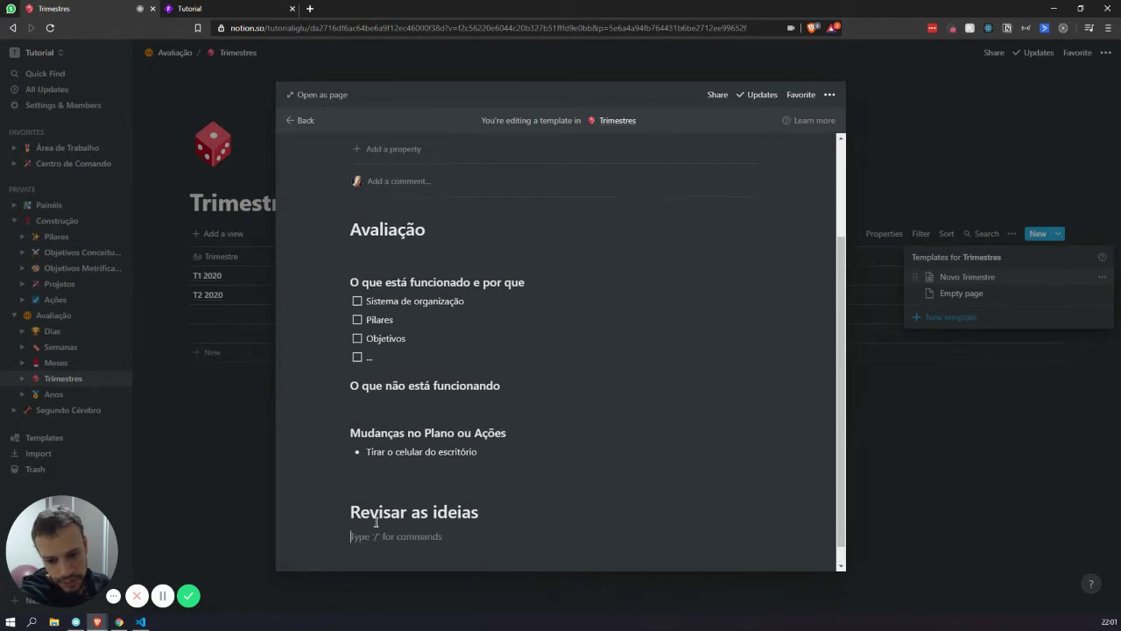
type("/to")
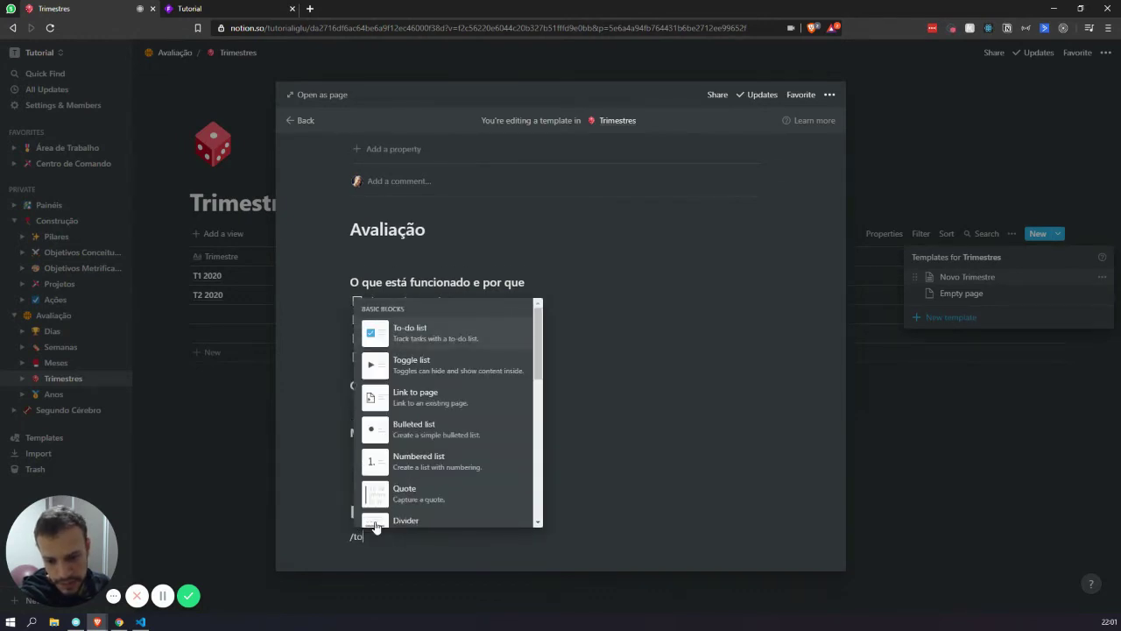
key("Return")
key("BackSpace")
type("Toggl")
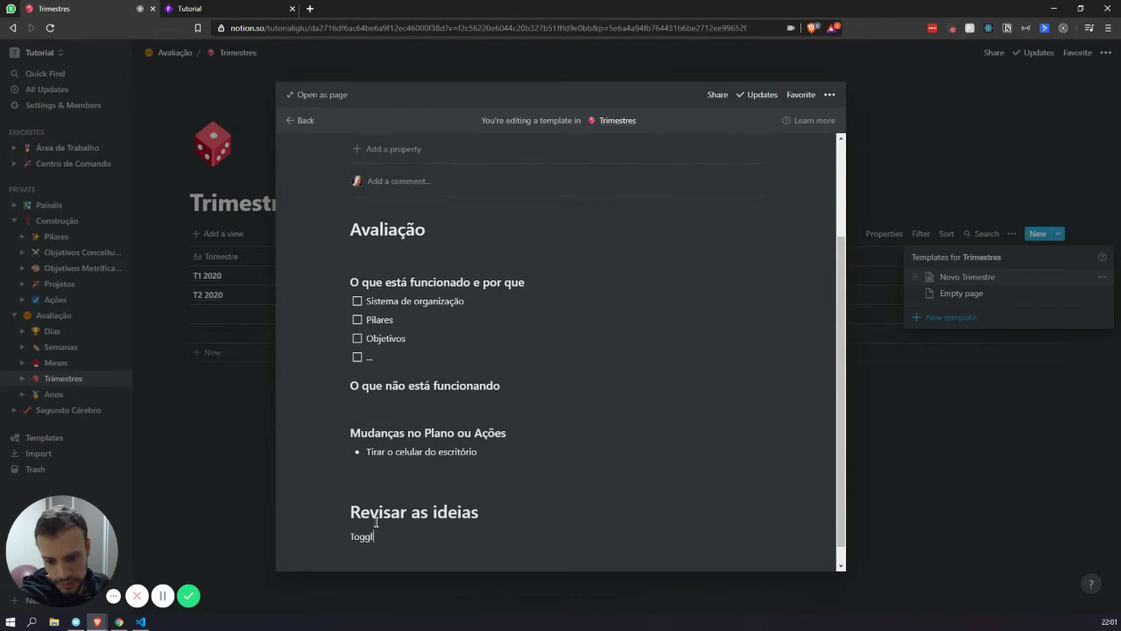
key("ctrl+BackSpace")
Step: Add a toggle list item named "Visualizar as ideias" under the "Revisar as ideias" heading
type("/toggl")
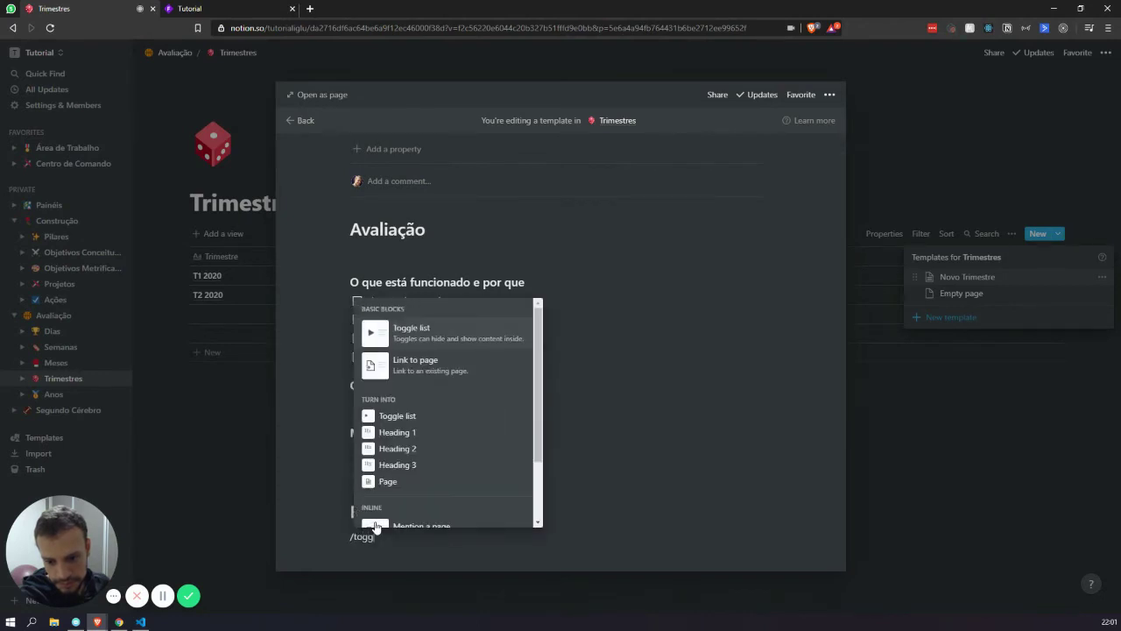
key("Return")
type("visuali")
key("ctrl+BackSpace")
type("Vis")
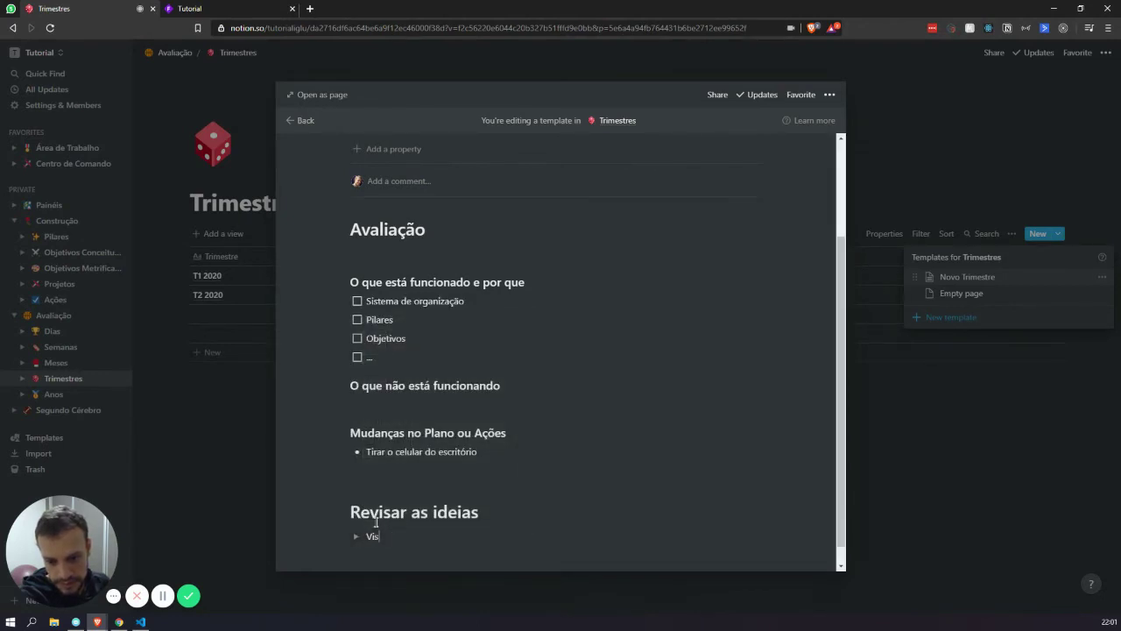
type("ualizar as ideias")
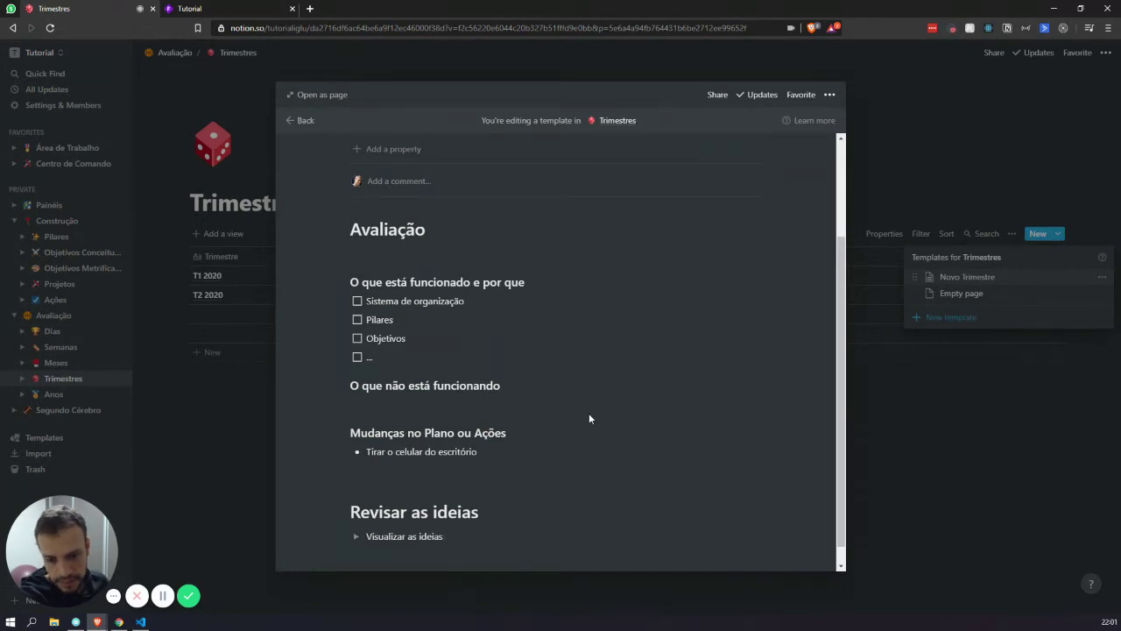
Step: Enter the placeholder "banco de dados das ideias" inside the "Visualizar as ideias" toggle, collapse it, and add an empty line below
scroll(362, 525, "down", 1)
left_click(355, 516)
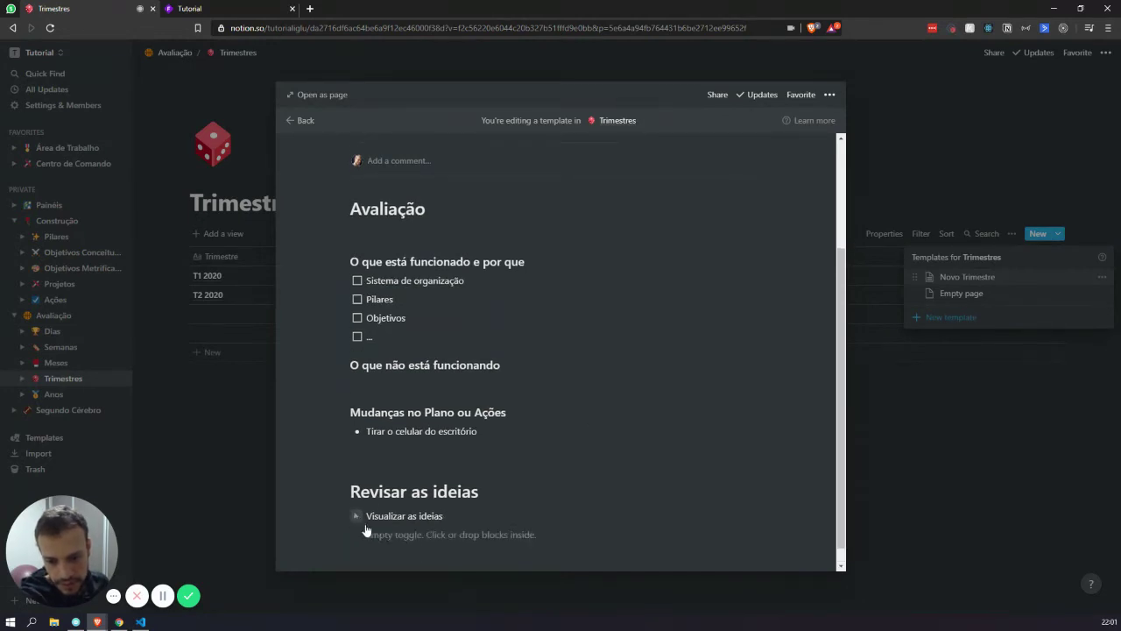
left_click(426, 542)
type("b")
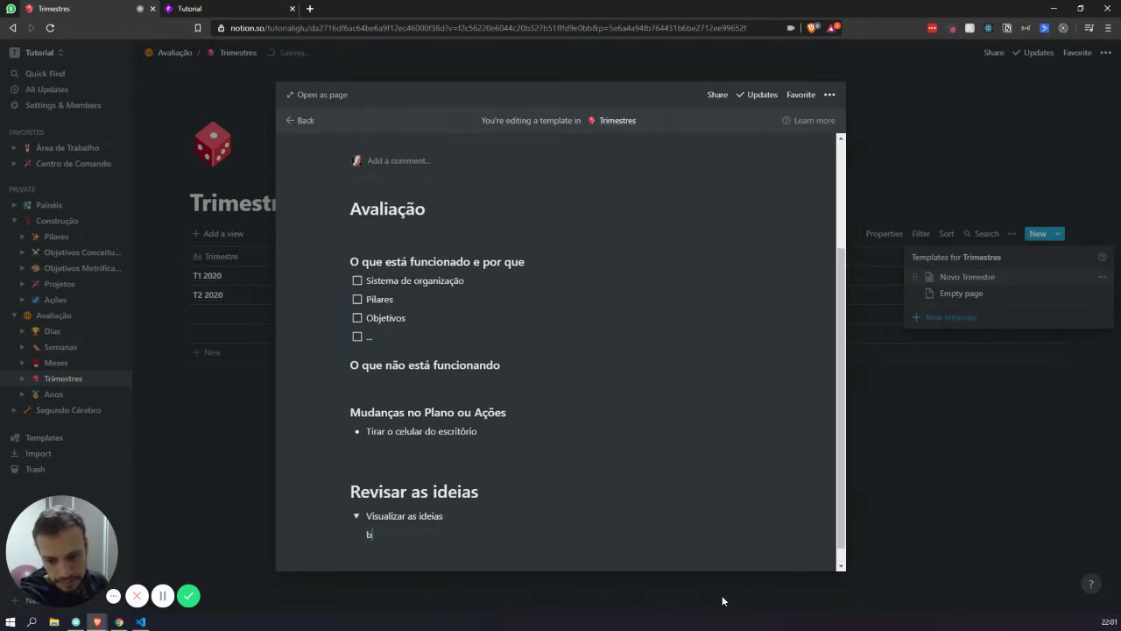
type("anco de dados das ideias")
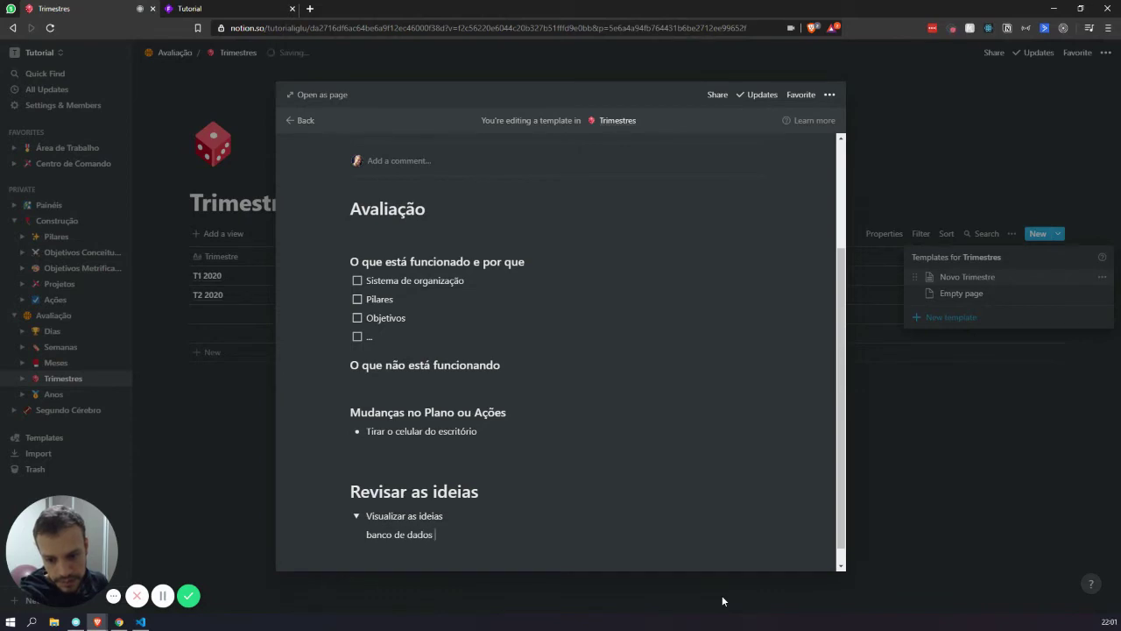
left_click(356, 516)
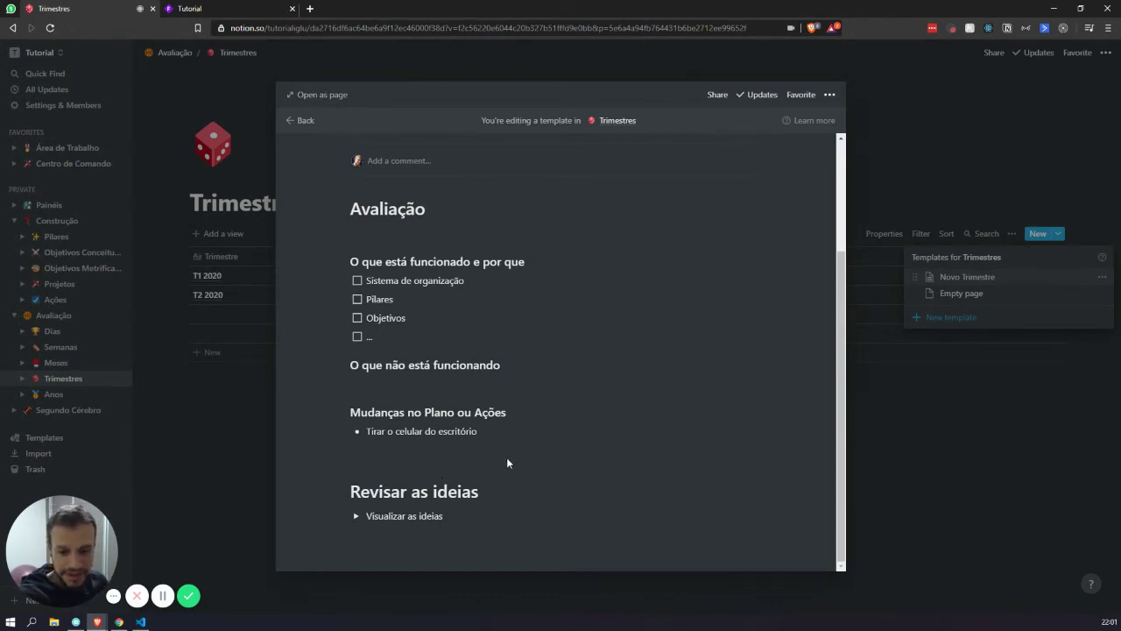
left_click(415, 563)
scroll(428, 525, "down", 1)
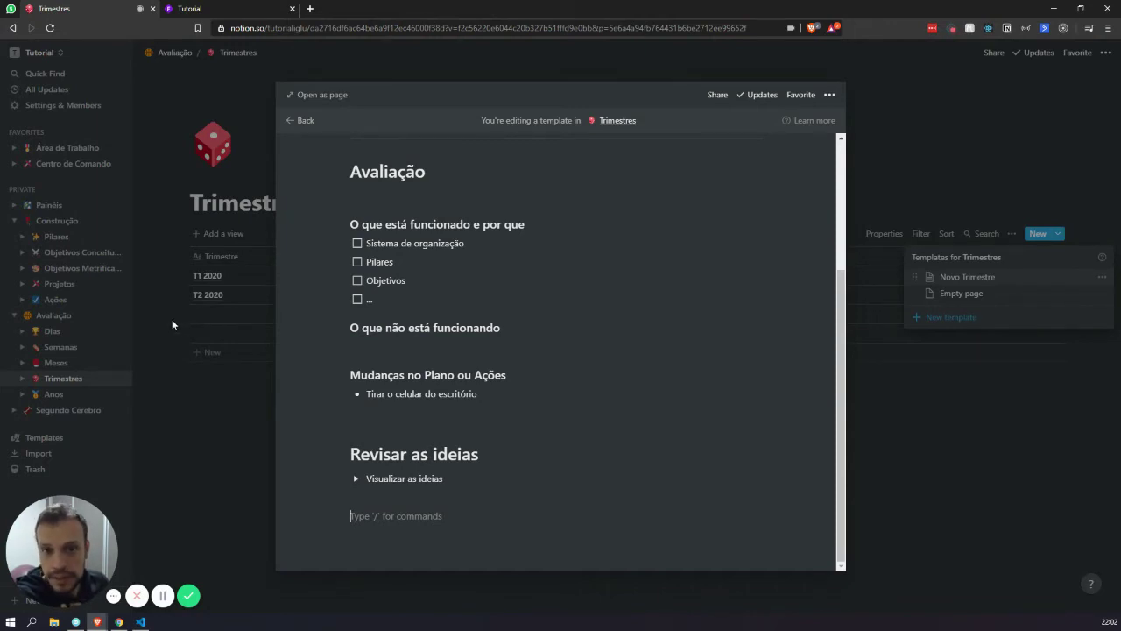
left_click(479, 478)
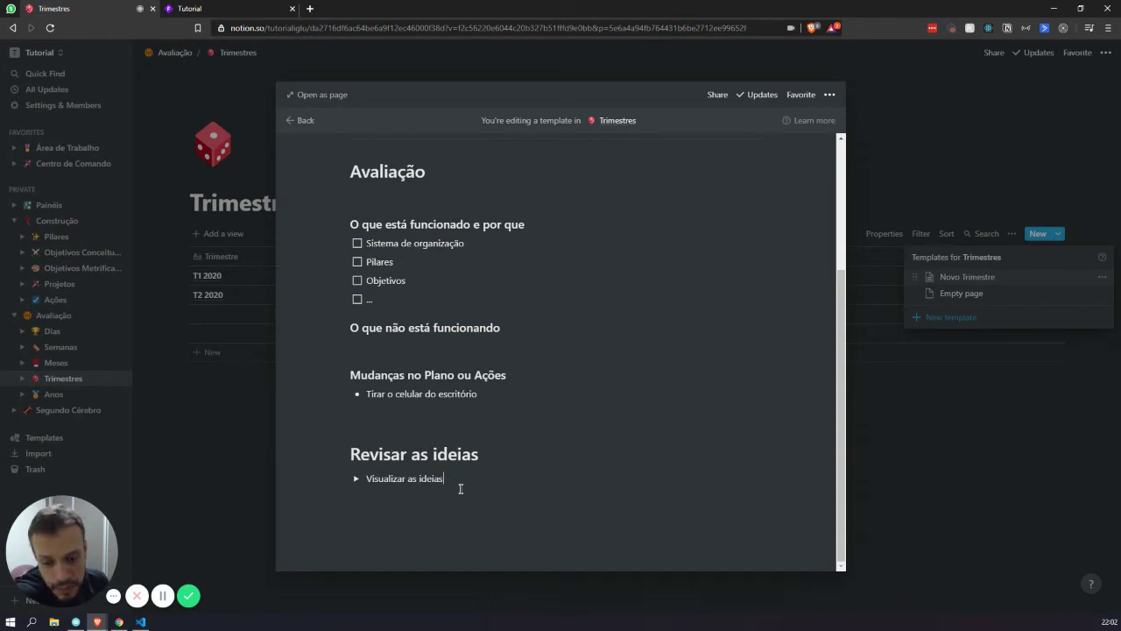
Step: Close the template and examine the Status options available in the Projetos database
left_click(159, 272)
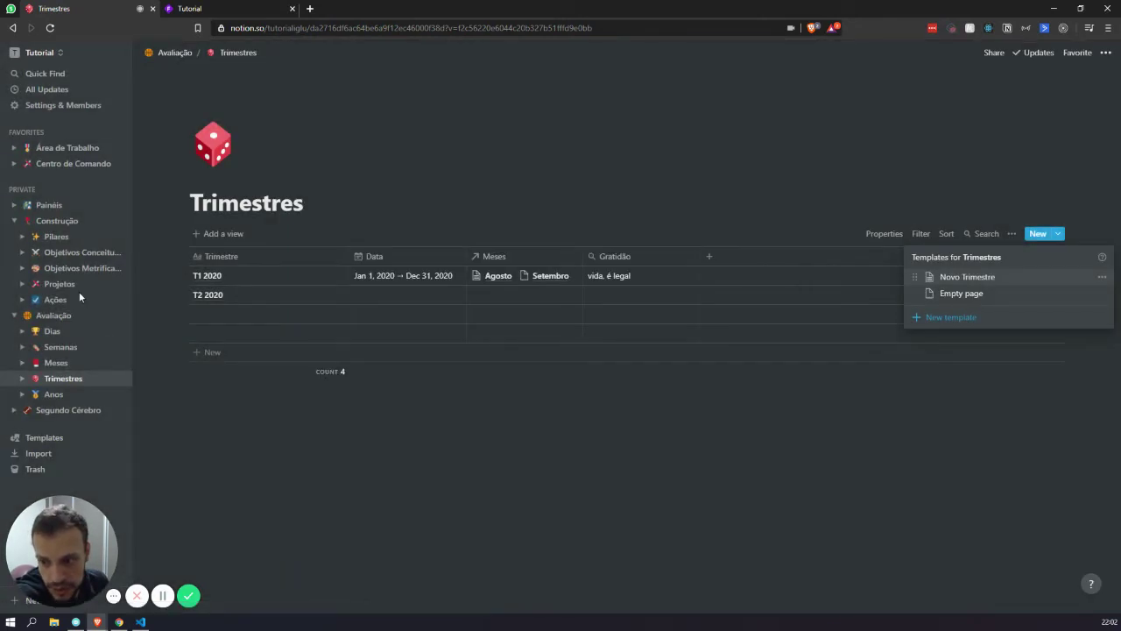
left_click(62, 285)
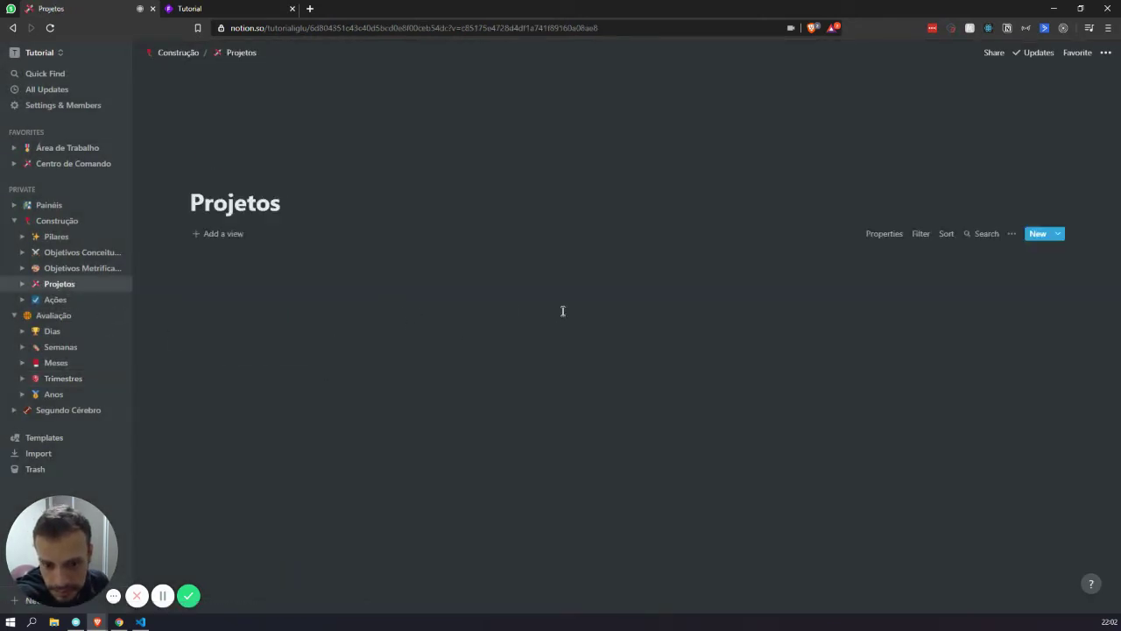
left_click(424, 274)
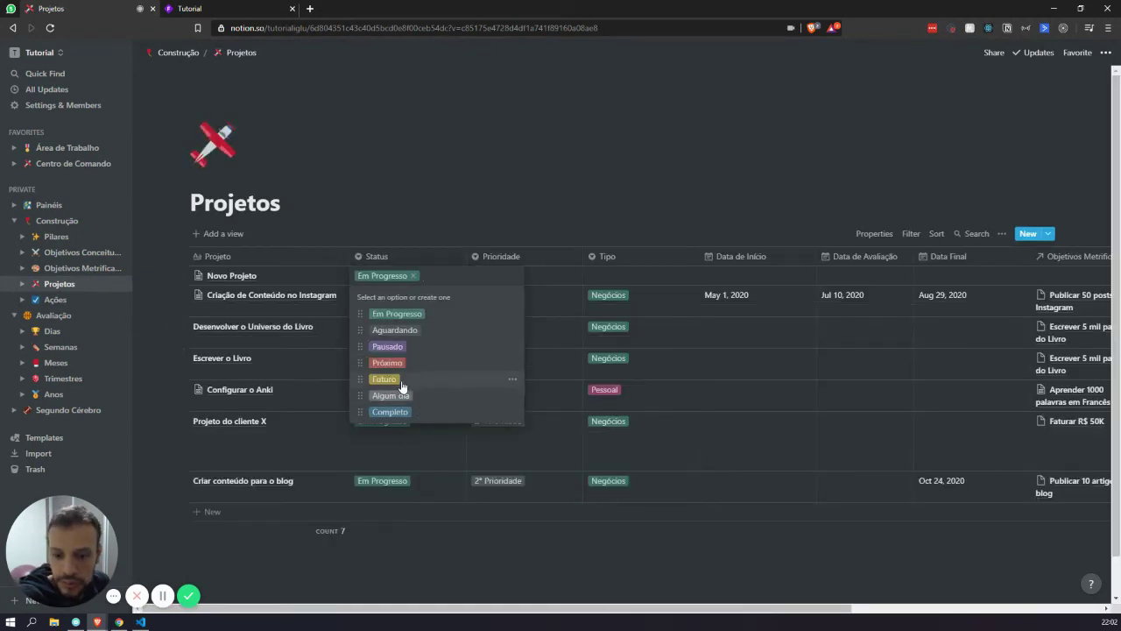
key("Escape")
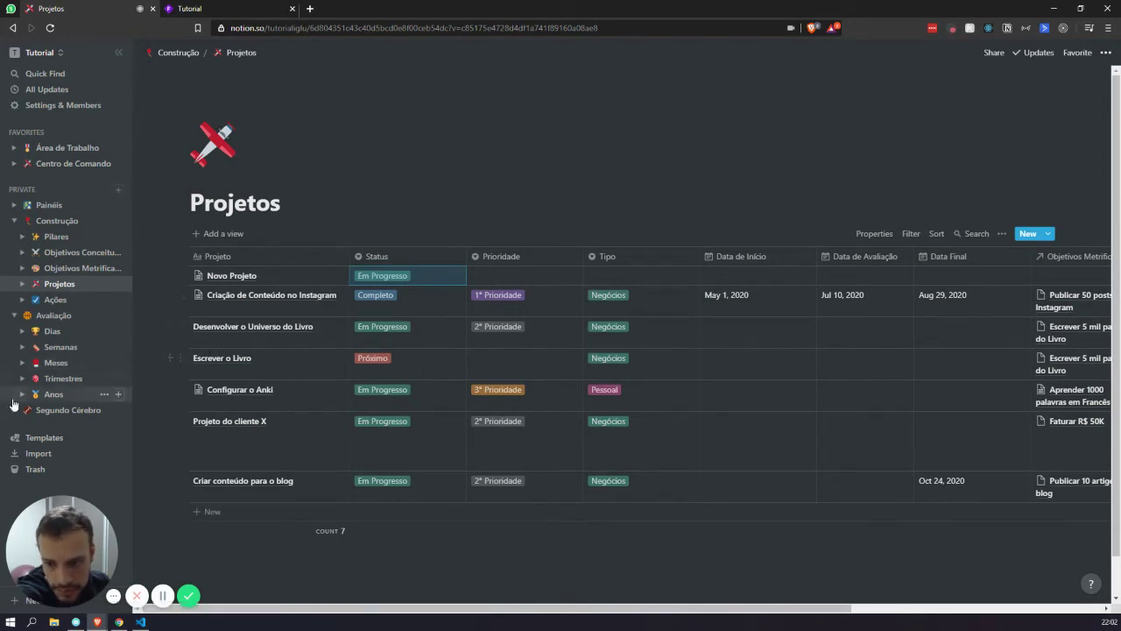
Step: Reopen the Novo Trimestre template of the Trimestres database for editing and extend the last heading to "Revisar as ideias e projetos"
left_click(52, 379)
left_click(1057, 233)
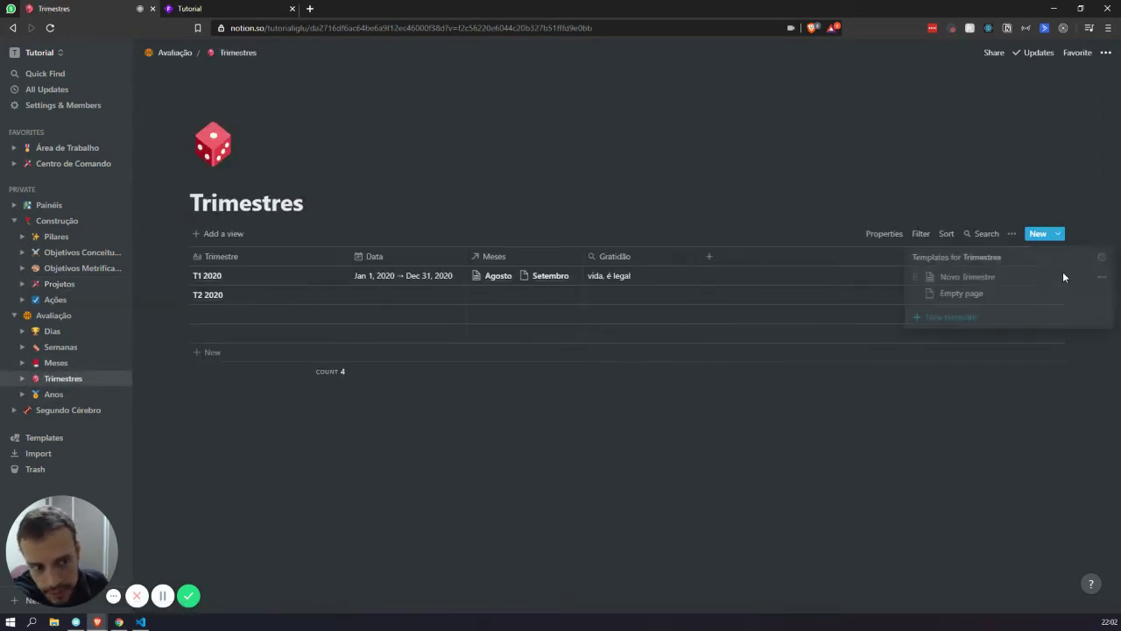
left_click(1102, 276)
left_click(1029, 260)
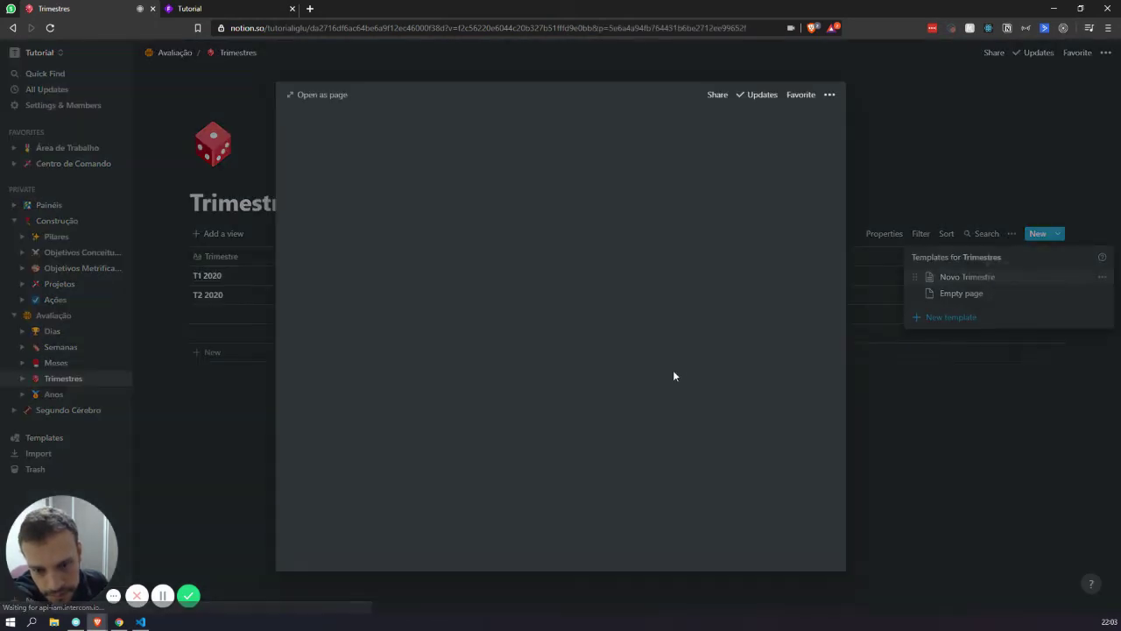
scroll(467, 385, "down", 1)
left_click(484, 477)
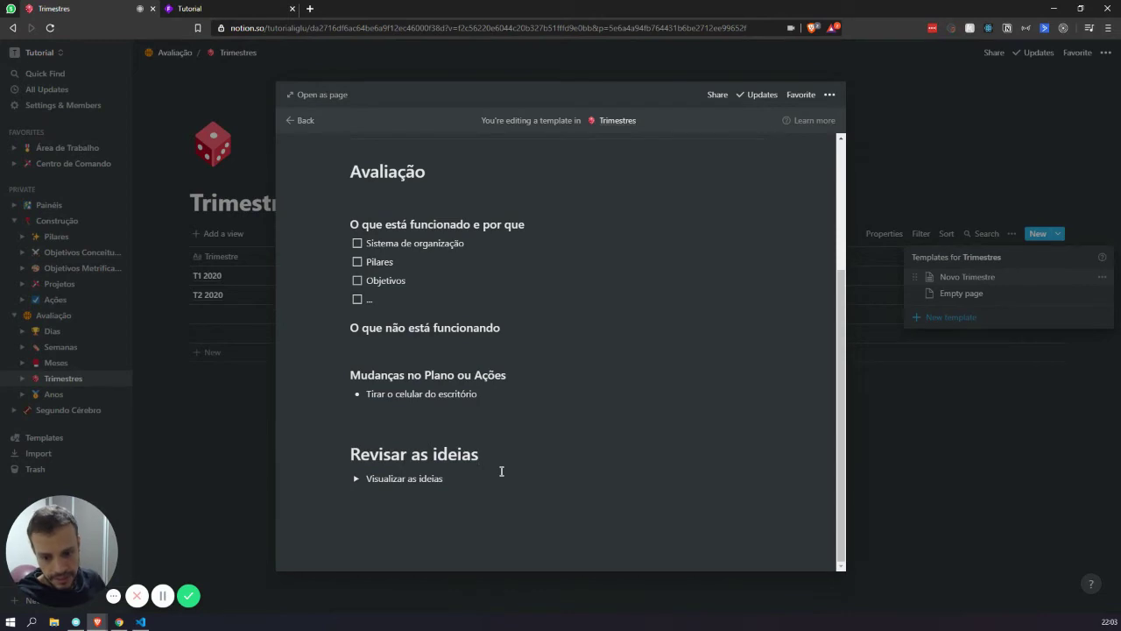
type("e projetos")
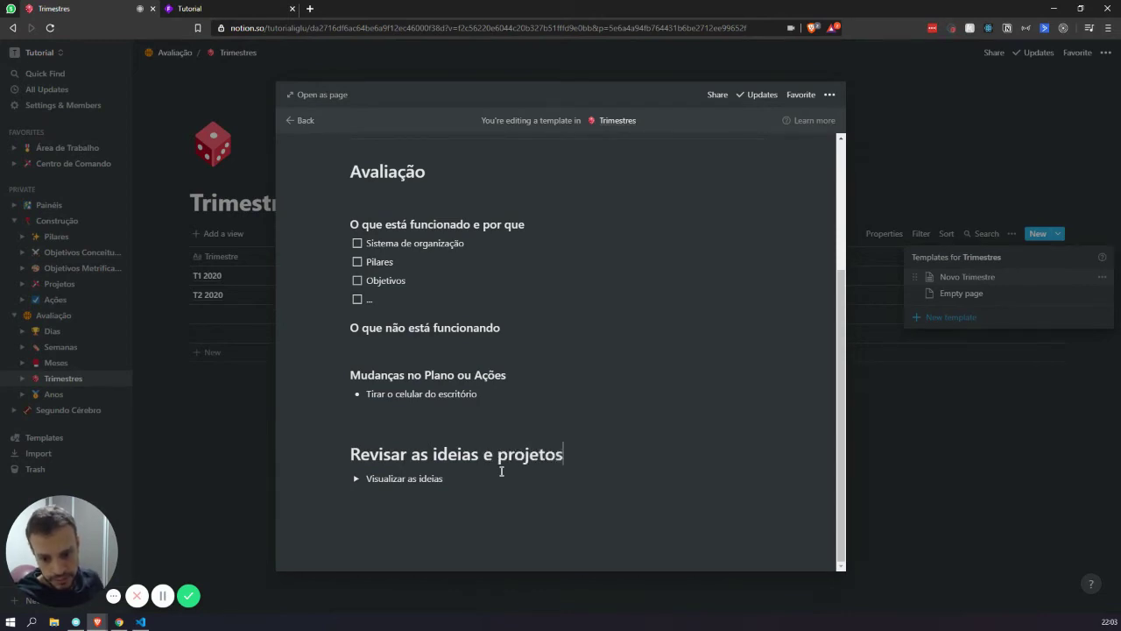
Step: Add a second toggle named "Visualizar os projetos" below "Visualizar as ideias"
key("Down")
key("Return")
type("Vis")
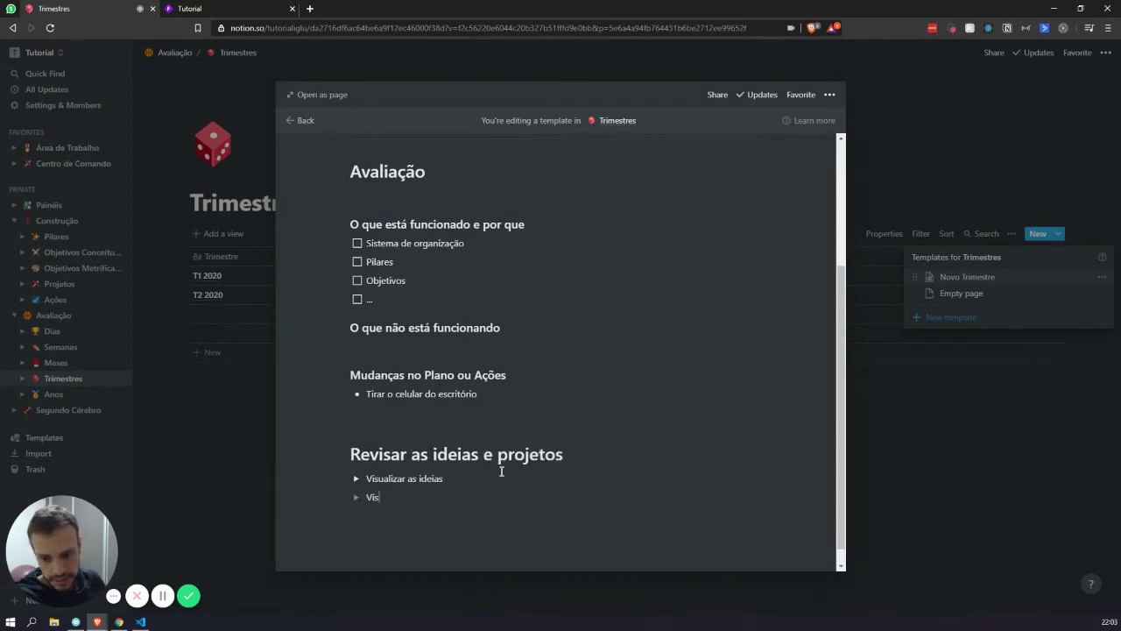
type("ualizar os projetos")
Step: Insert a linked database of Projetos inside the "Visualizar os projetos" toggle
left_click(356, 496)
left_click(401, 515)
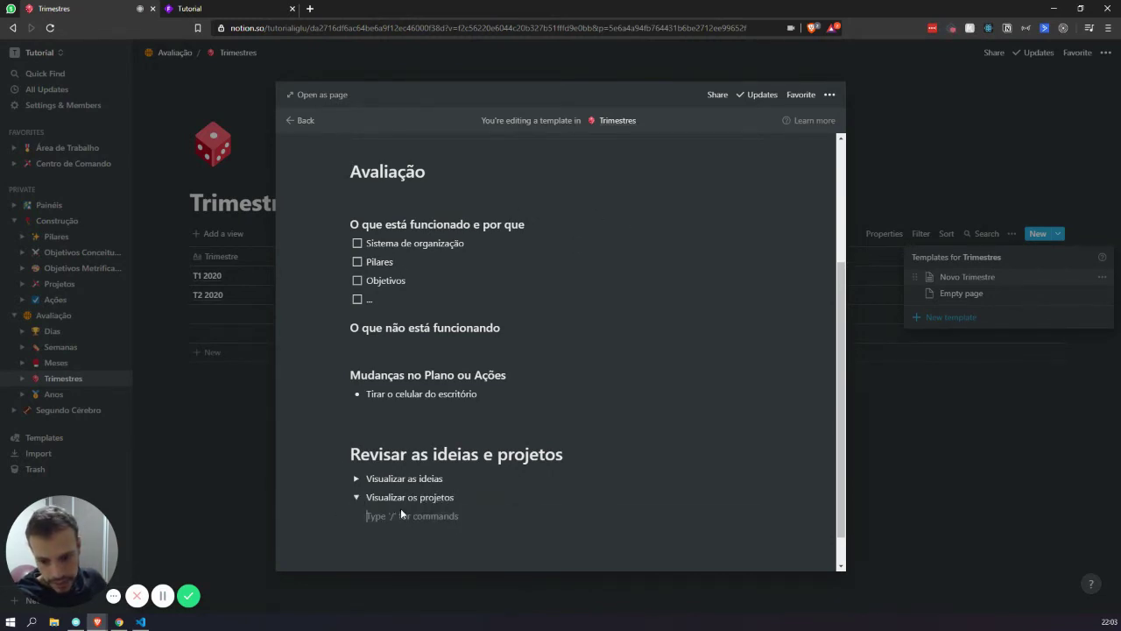
type("/link")
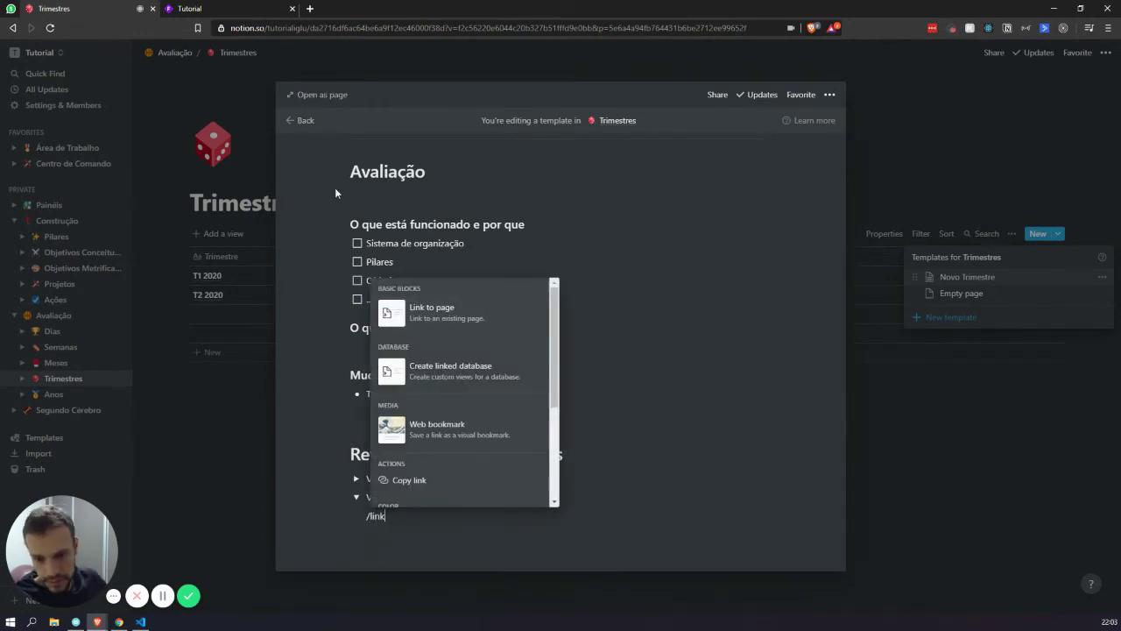
left_click(512, 385)
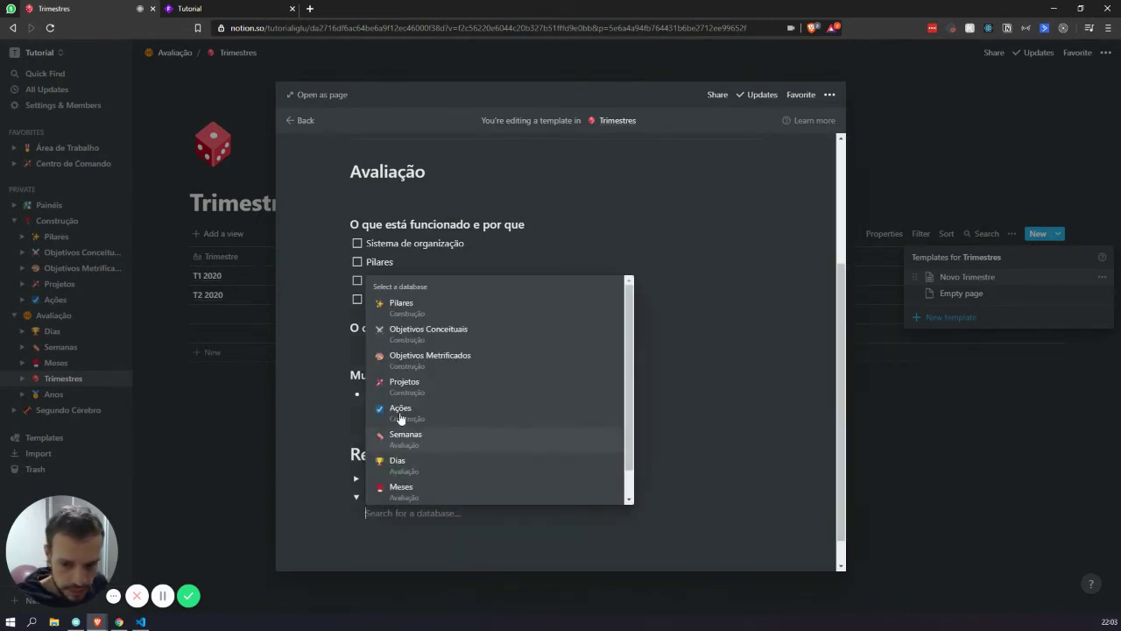
left_click(439, 391)
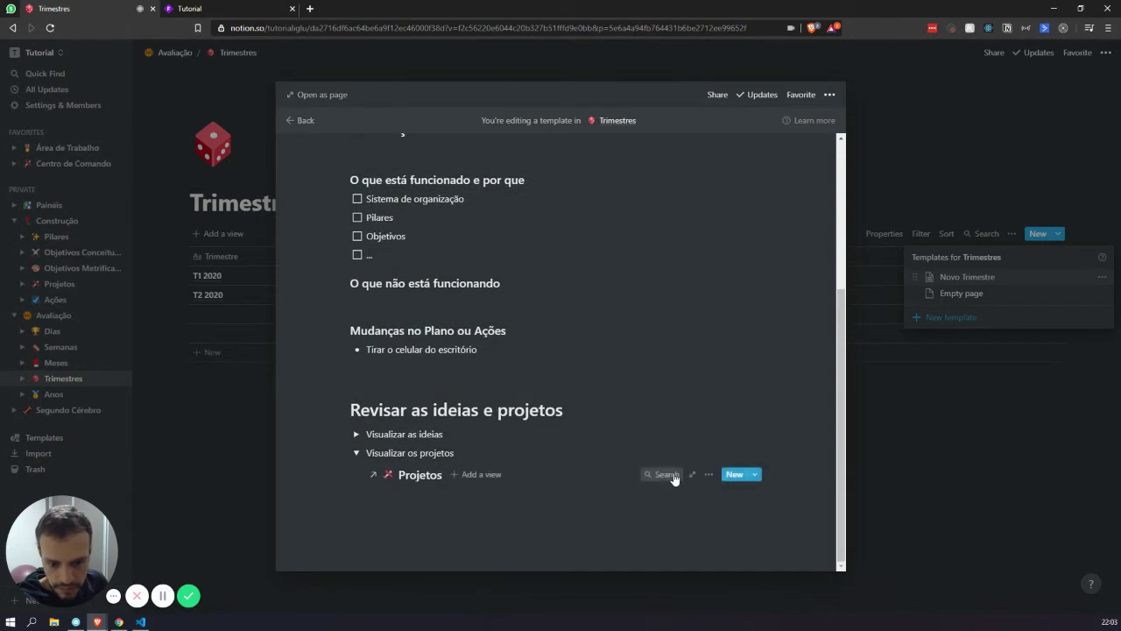
Step: Filter the linked Projetos database in the template to projects whose Status is "Algum dia"
left_click(712, 474)
left_click(755, 289)
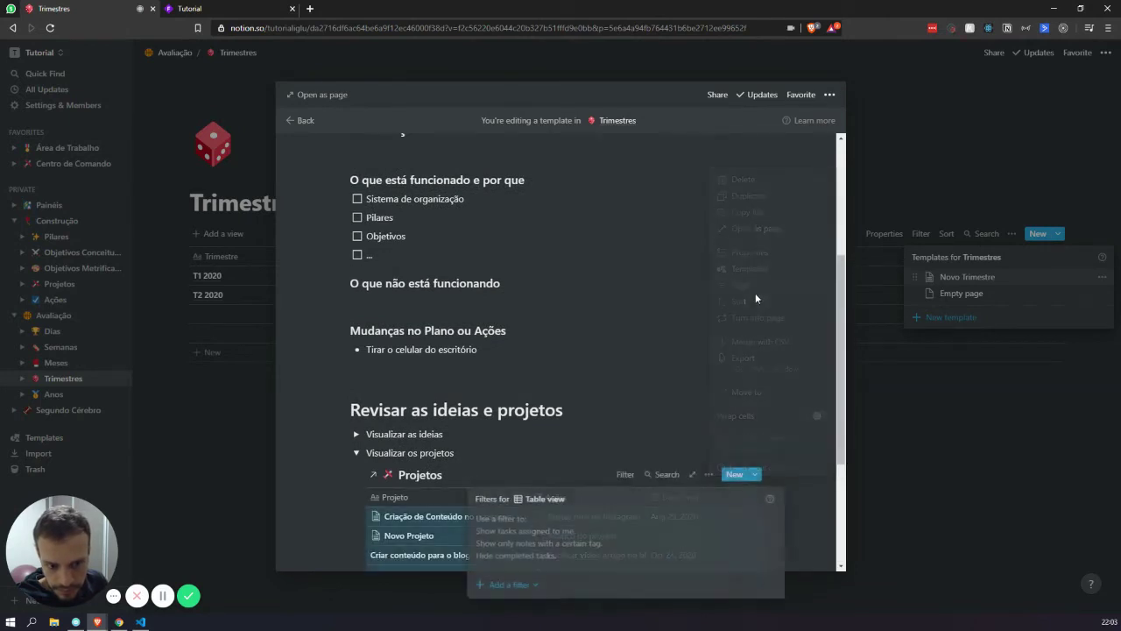
left_click(540, 583)
left_click(519, 535)
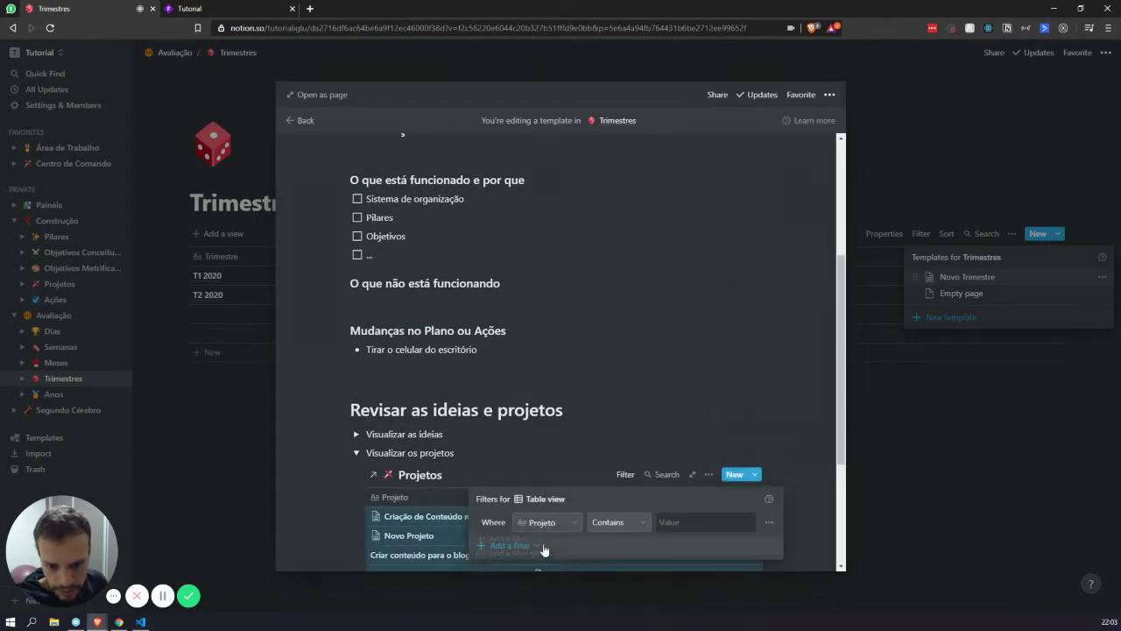
left_click(537, 524)
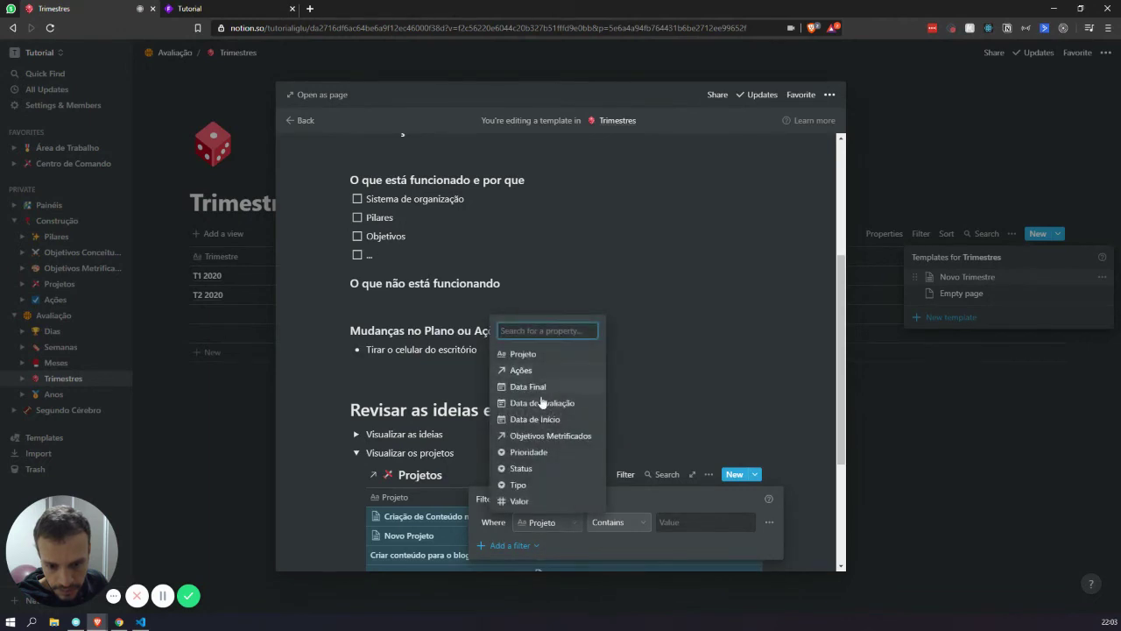
left_click(552, 467)
left_click(696, 523)
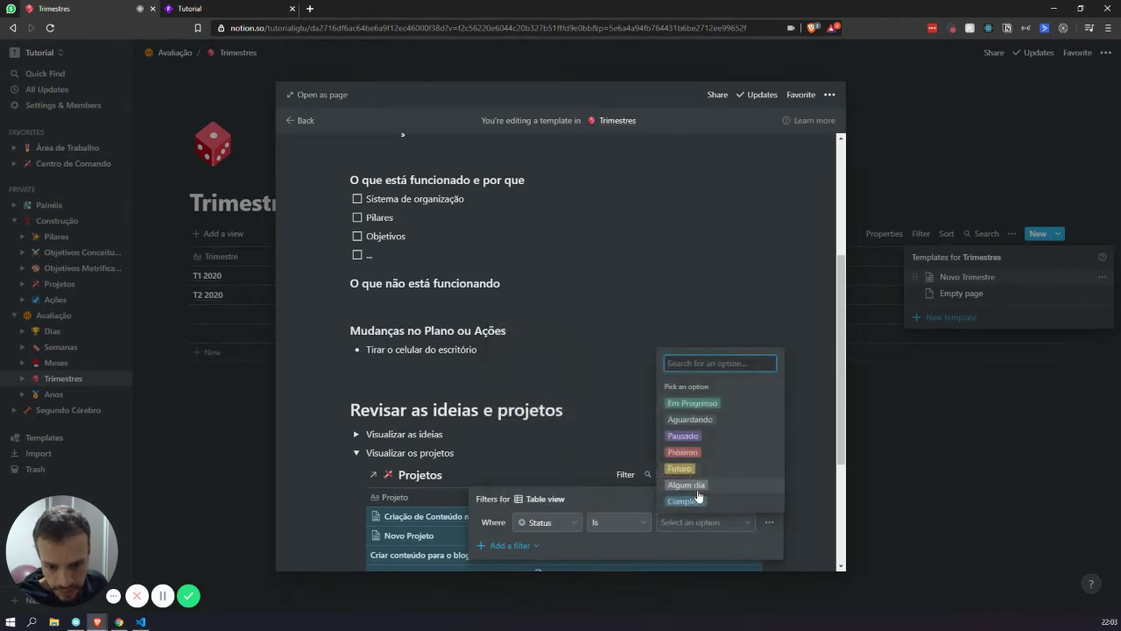
left_click(692, 484)
Step: Add a second And filter to the linked Projetos database for Status is "Futuro", and collapse the "Visualizar os projetos" toggle
left_click(532, 556)
left_click(521, 567)
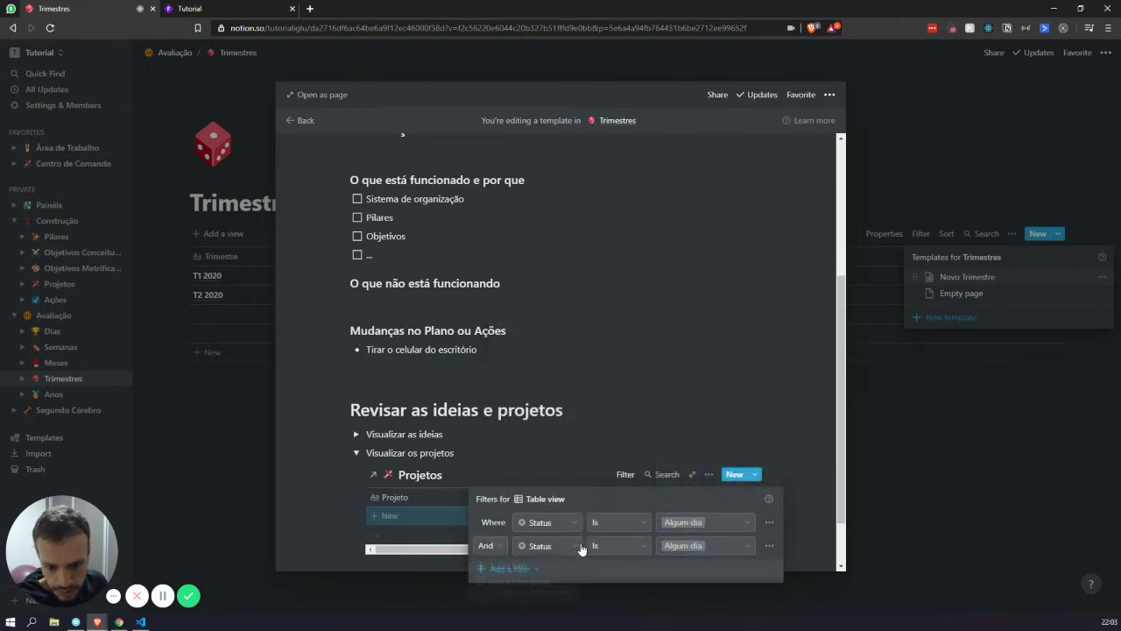
left_click(686, 545)
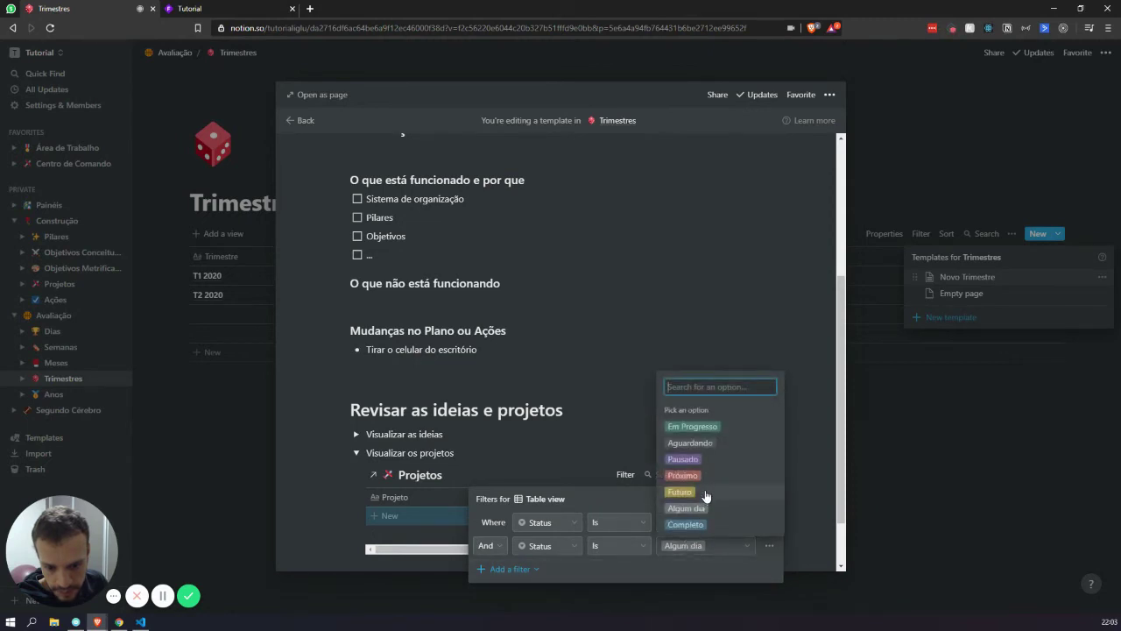
left_click(703, 492)
left_click(674, 383)
scroll(431, 441, "down", 1)
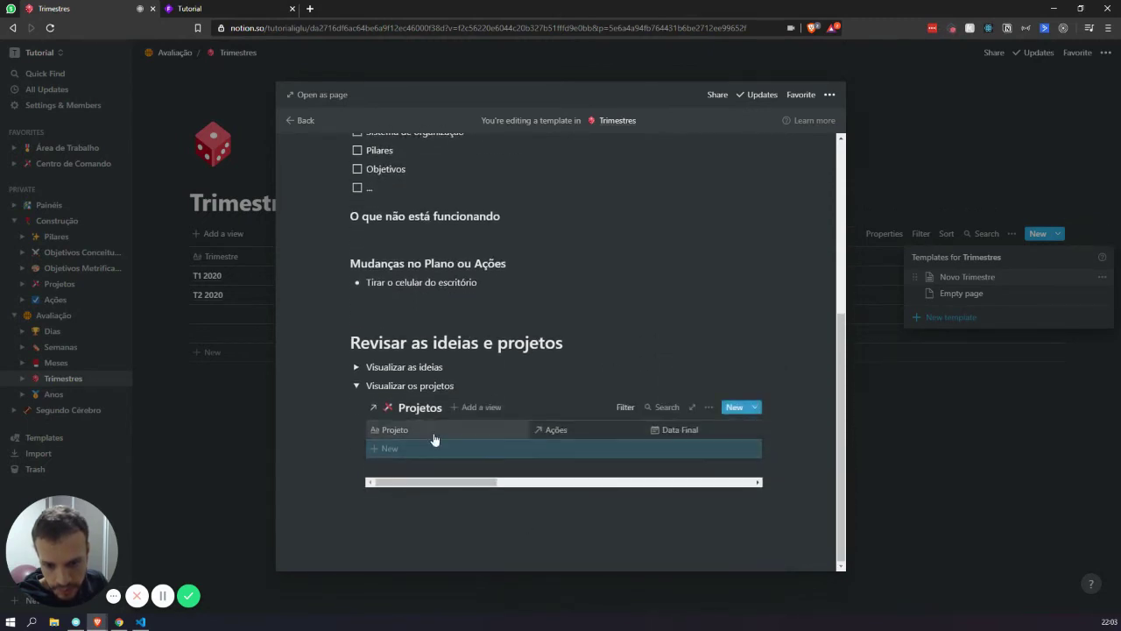
left_click(356, 385)
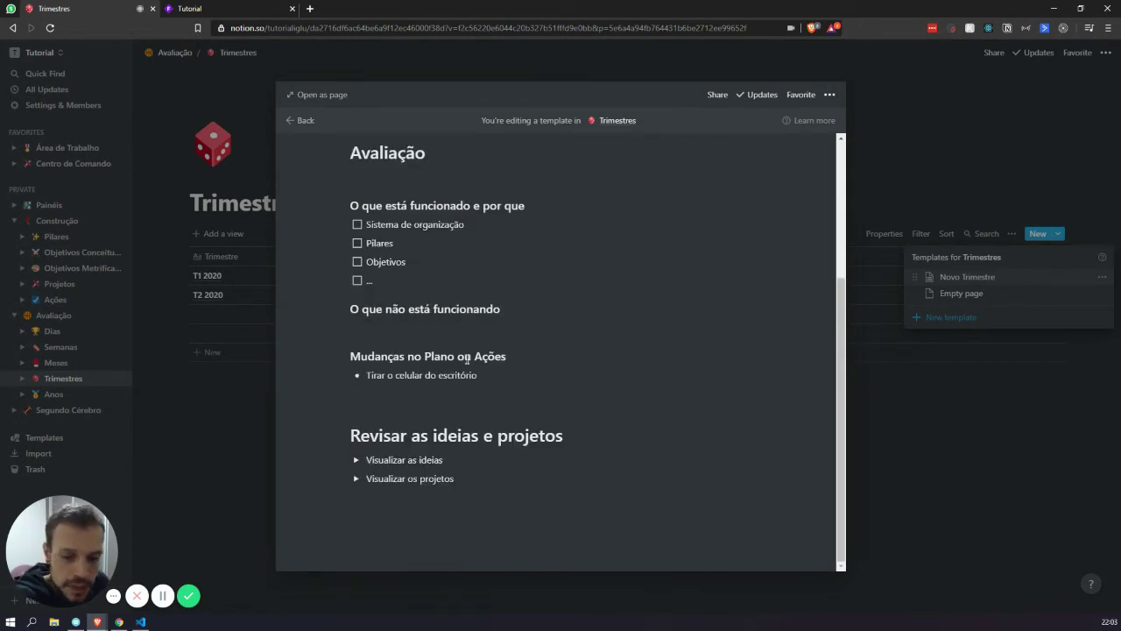
Step: Delete the two empty lines below the "Visualizar os projetos" toggle
left_click_drag(448, 545, 436, 497)
left_click(434, 526)
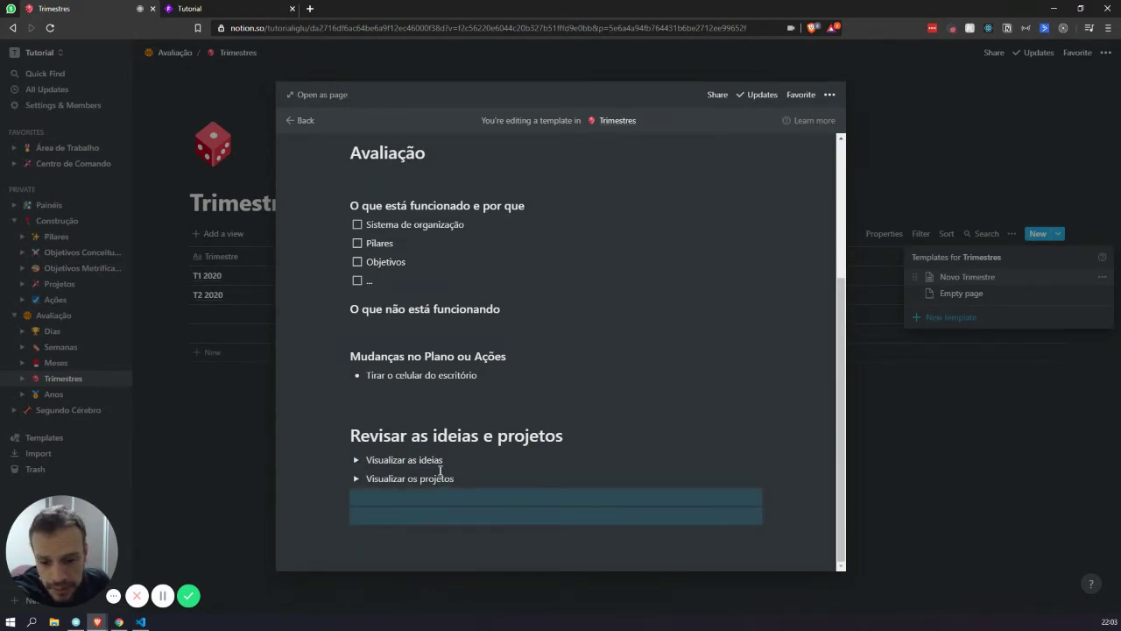
key("BackSpace")
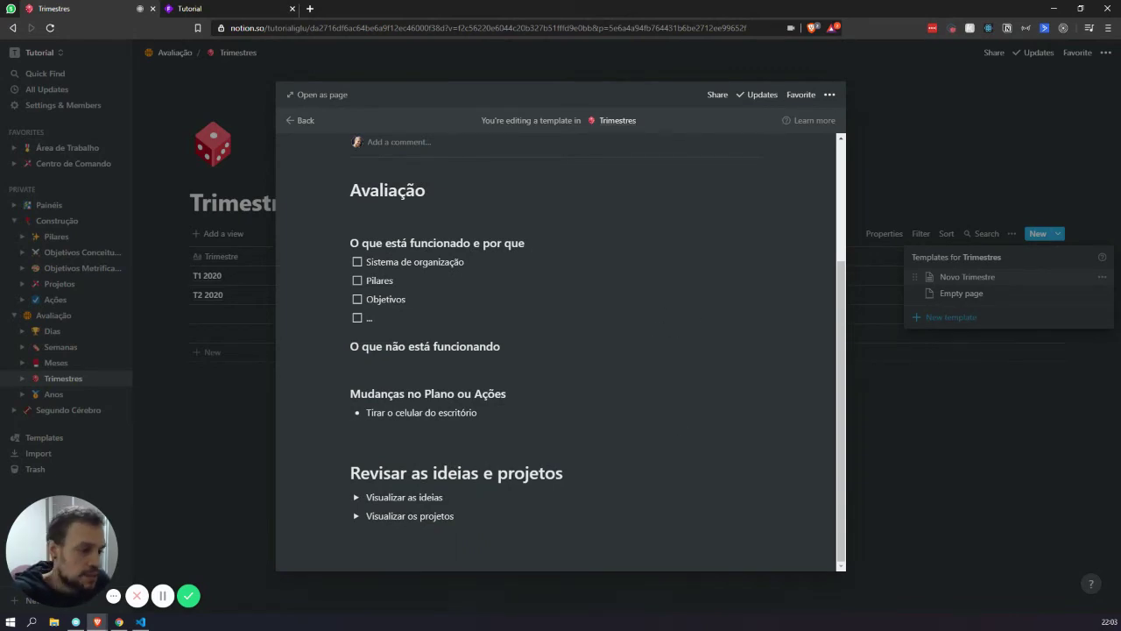
Step: Close the template, apply Novo Trimestre to the T1 2020 page of the Trimestres database, and close that page
scroll(683, 375, "up", 3)
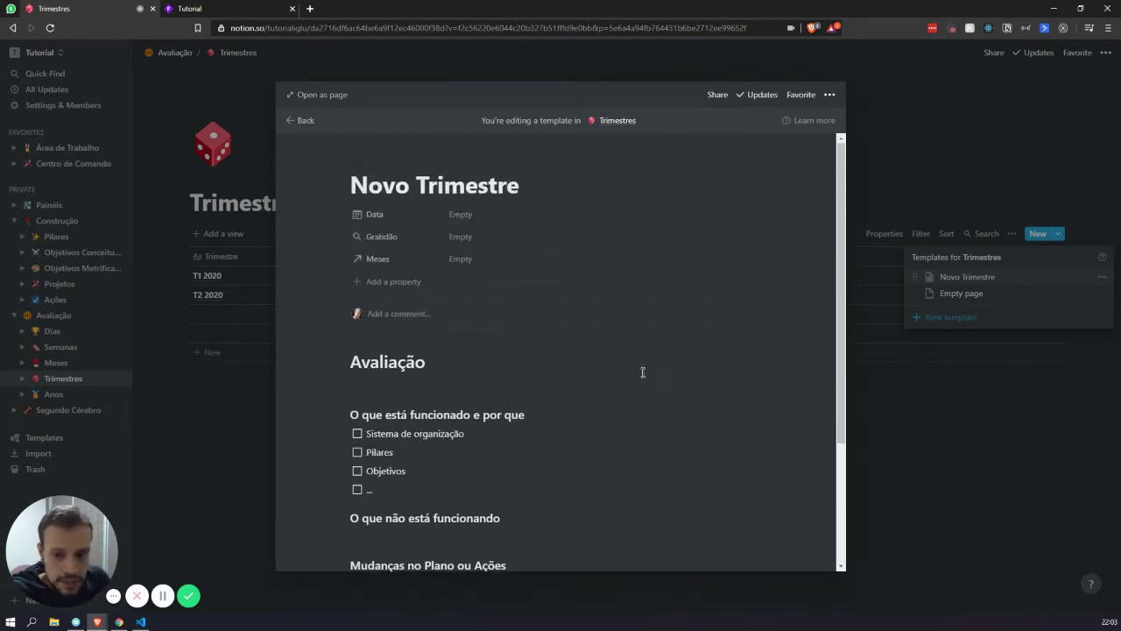
scroll(643, 370, "down", 3)
left_click_drag(543, 524, 396, 186)
scroll(473, 300, "up", 2)
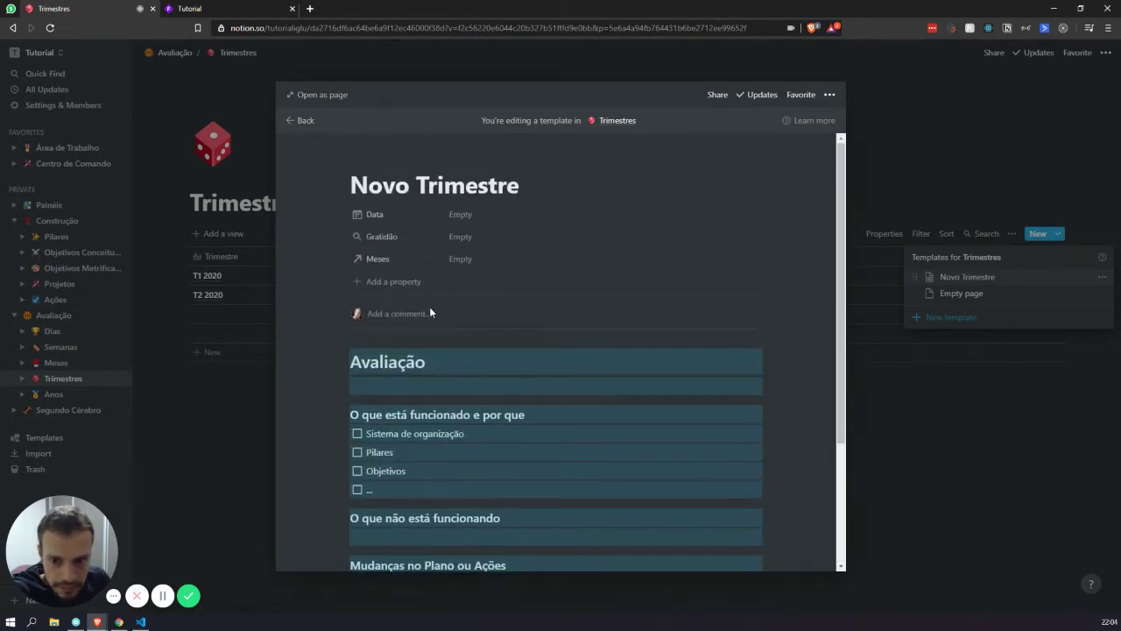
left_click(154, 294)
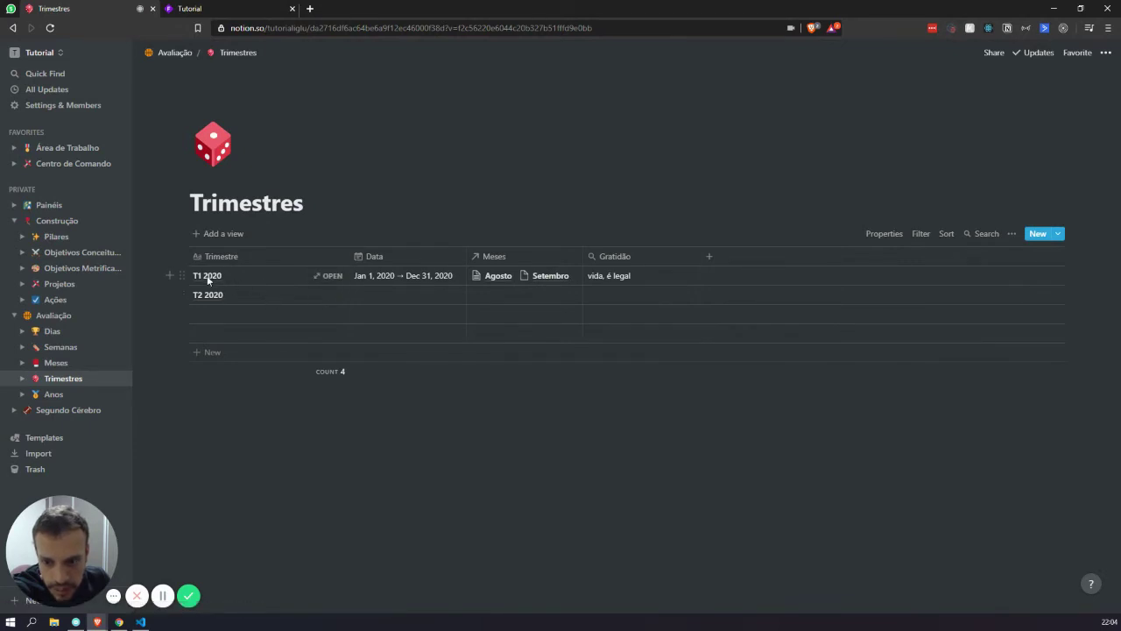
left_click(323, 277)
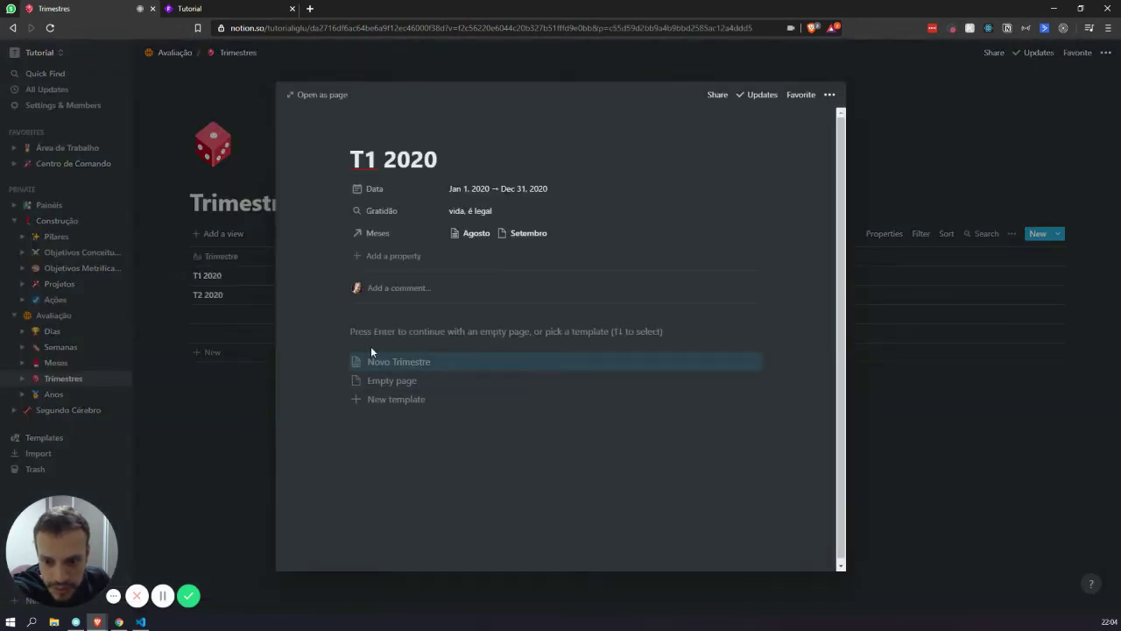
left_click(405, 361)
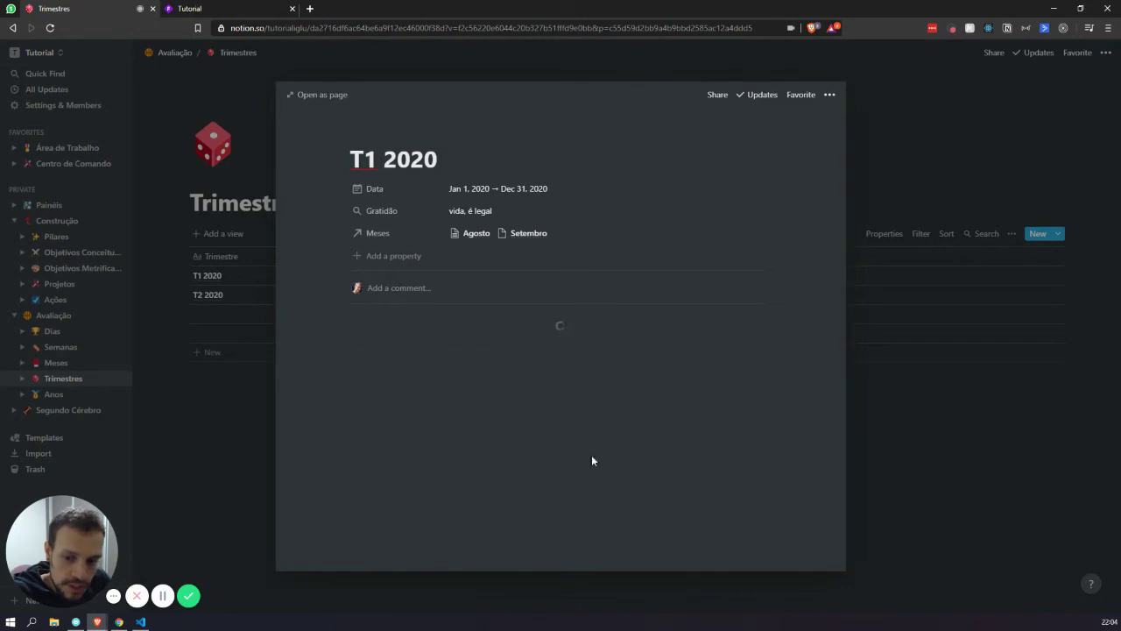
scroll(481, 414, "down", 2)
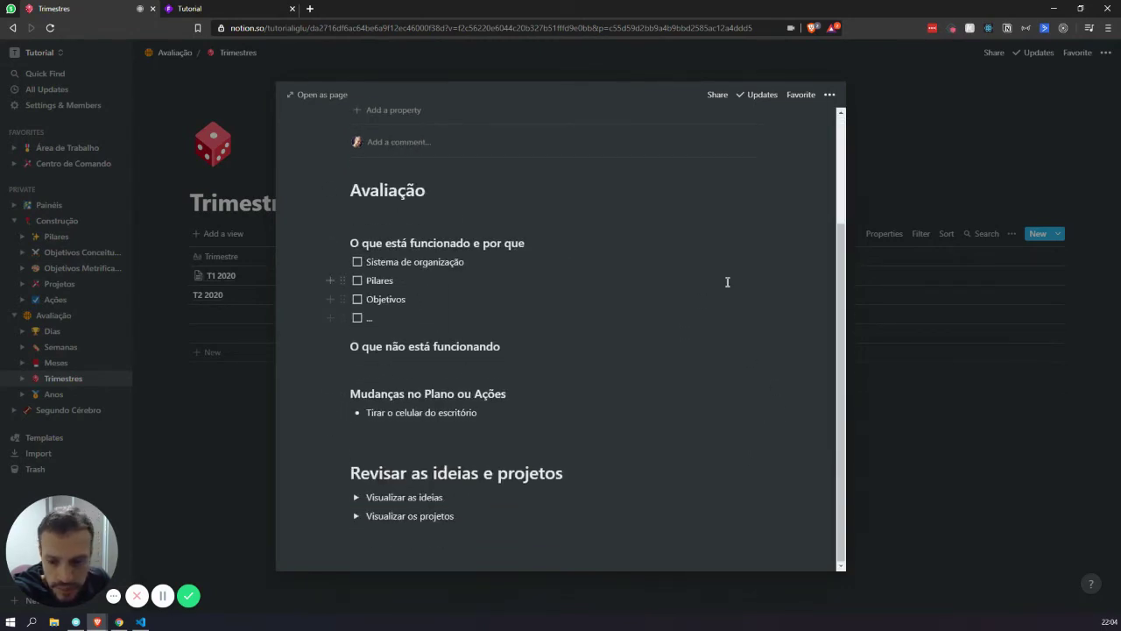
left_click(182, 277)
Step: Turn the empty Anos page into a table database and rename its title property as "Ano"
left_click(49, 398)
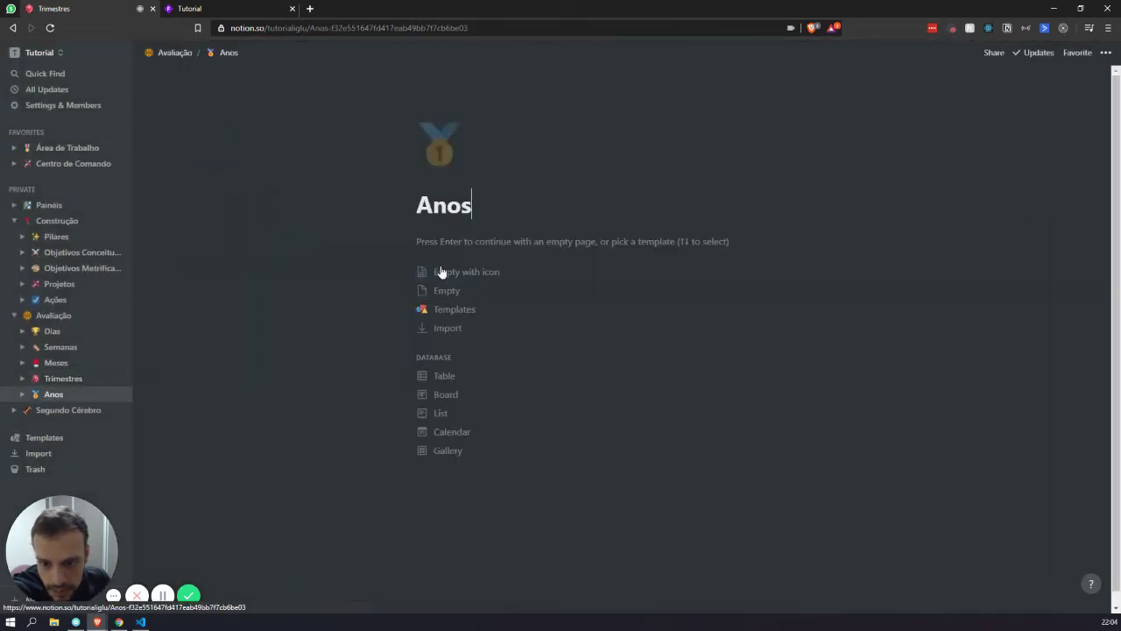
left_click(445, 377)
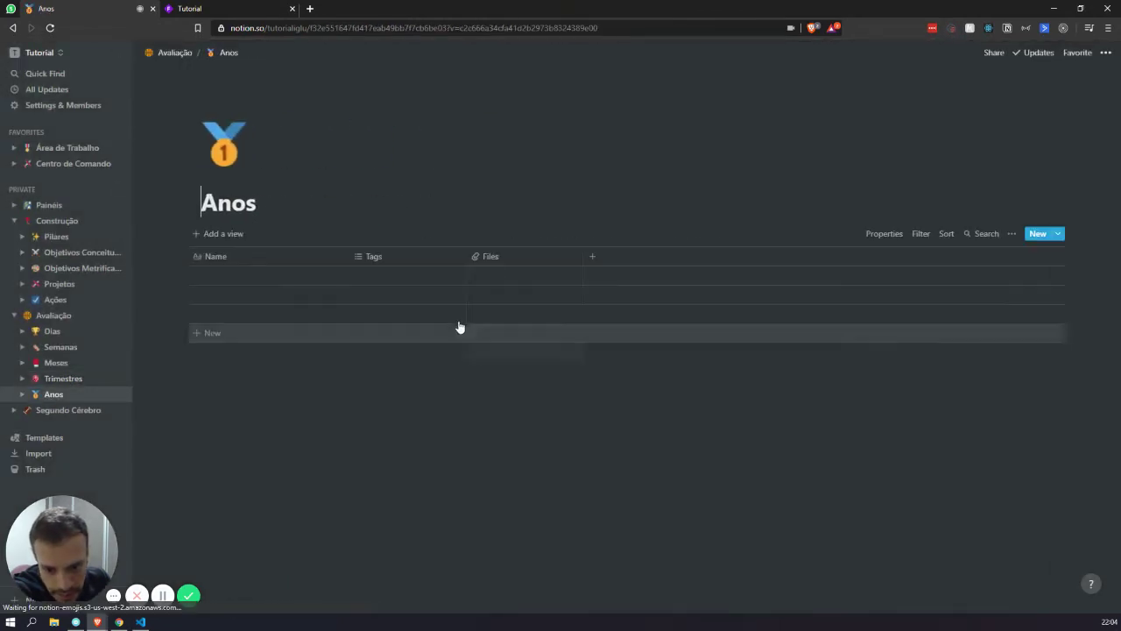
left_click(254, 258)
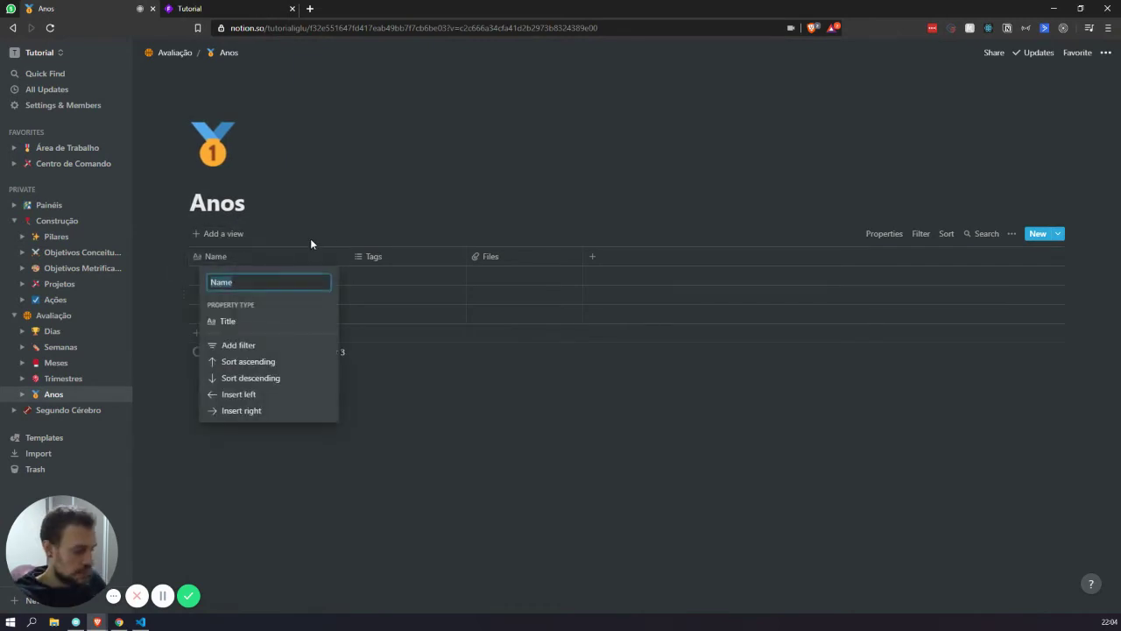
type("Ano")
key("Return")
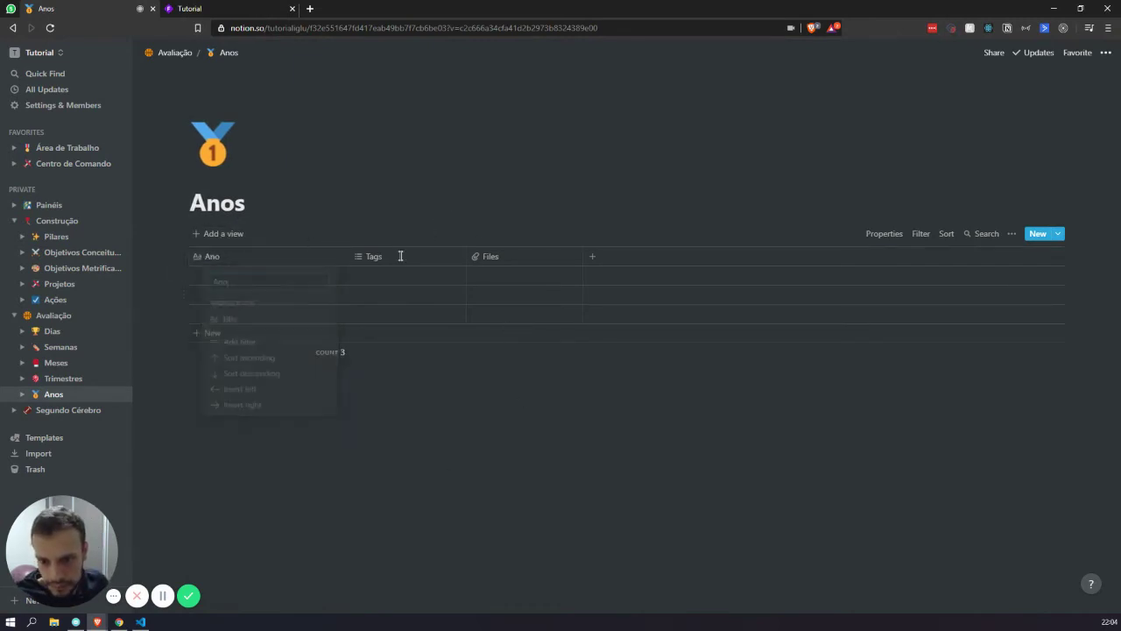
Step: Rename the Tags property of the Anos table as "Data" and change its type to Date
left_click(379, 261)
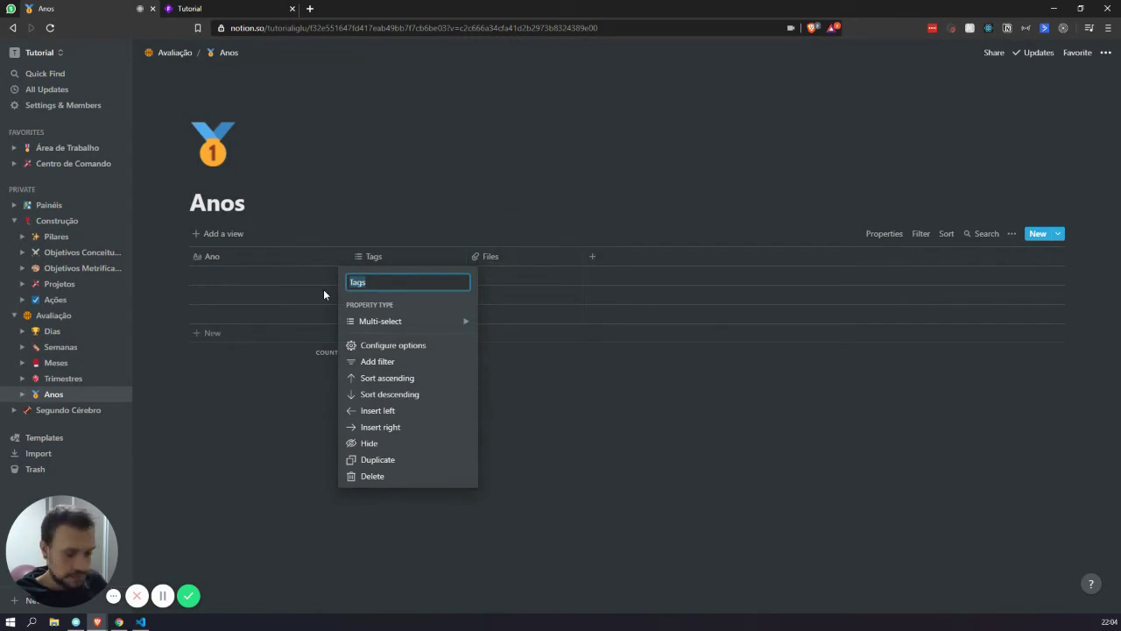
type("Data")
left_click(403, 324)
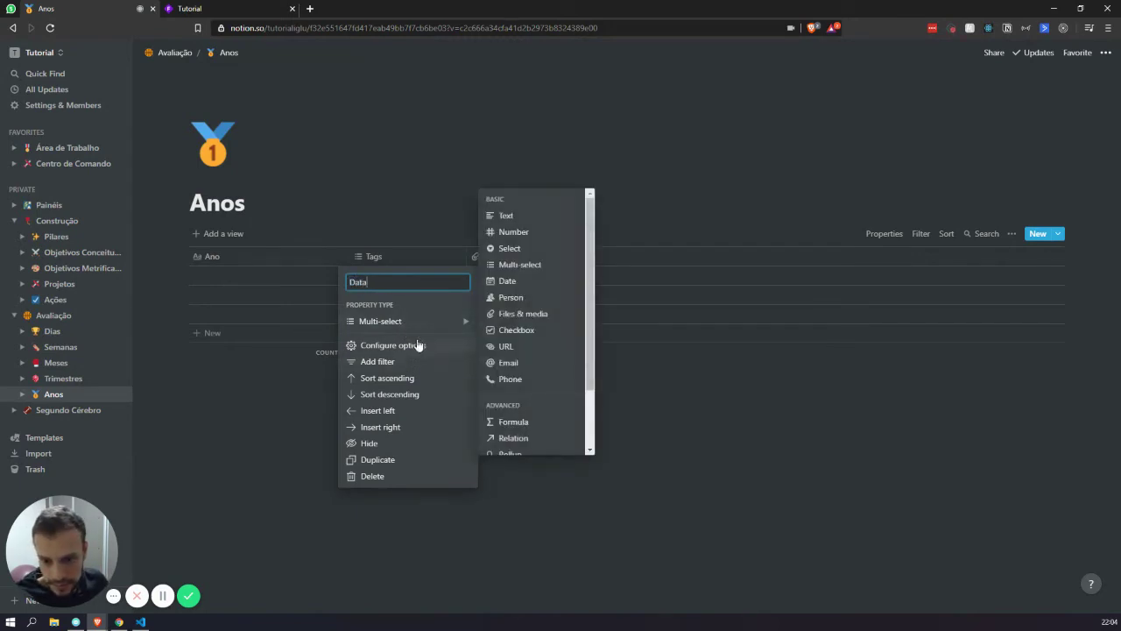
scroll(512, 437, "down", 2)
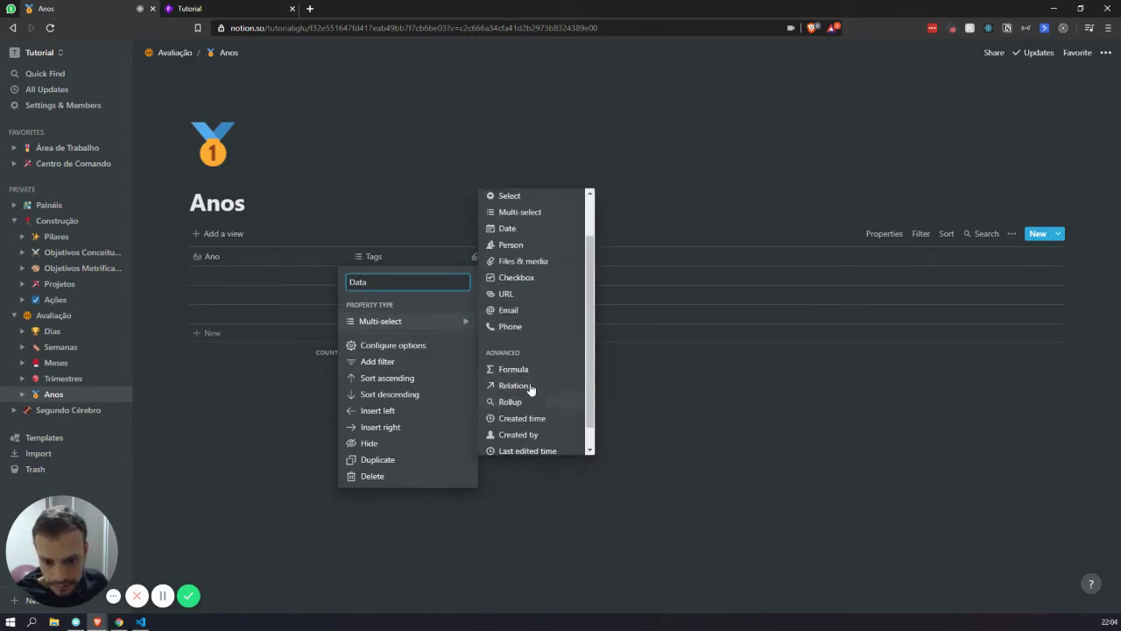
left_click(509, 223)
Step: Rename the Files property of the Anos table as "Trimestres"
left_click(494, 257)
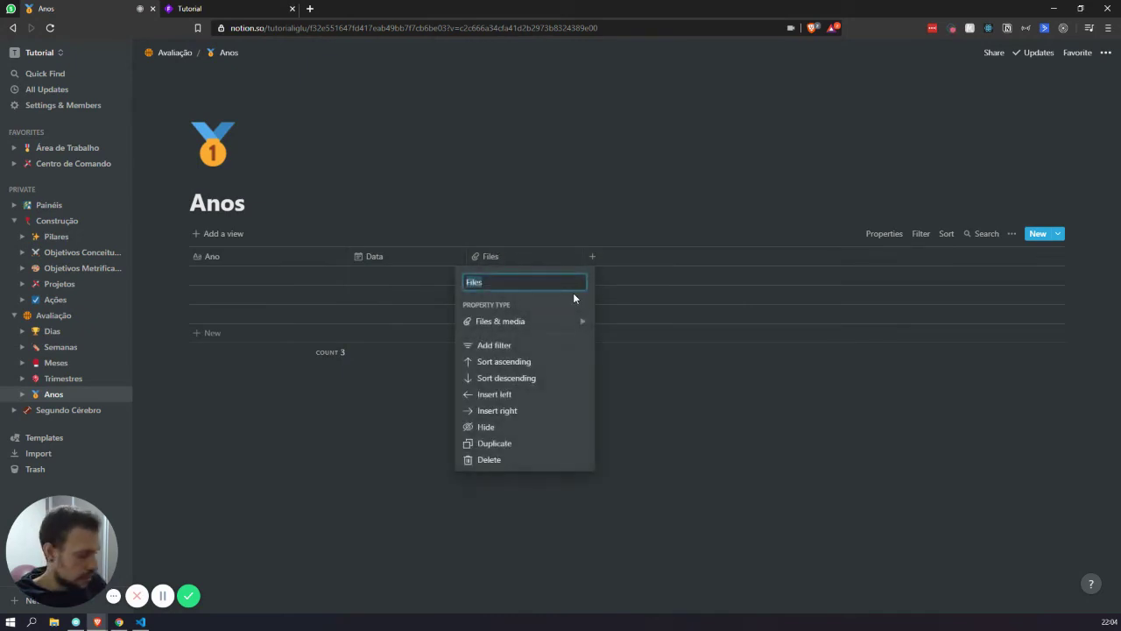
type("Tr")
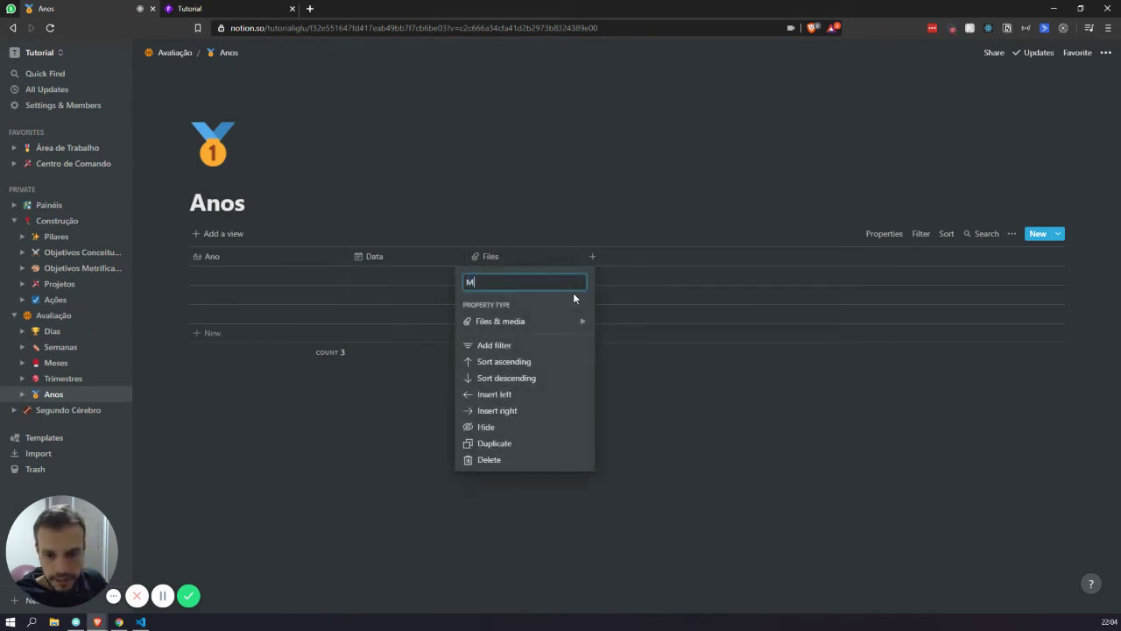
key("BackSpace")
key("BackSpace")
type("Trimestre")
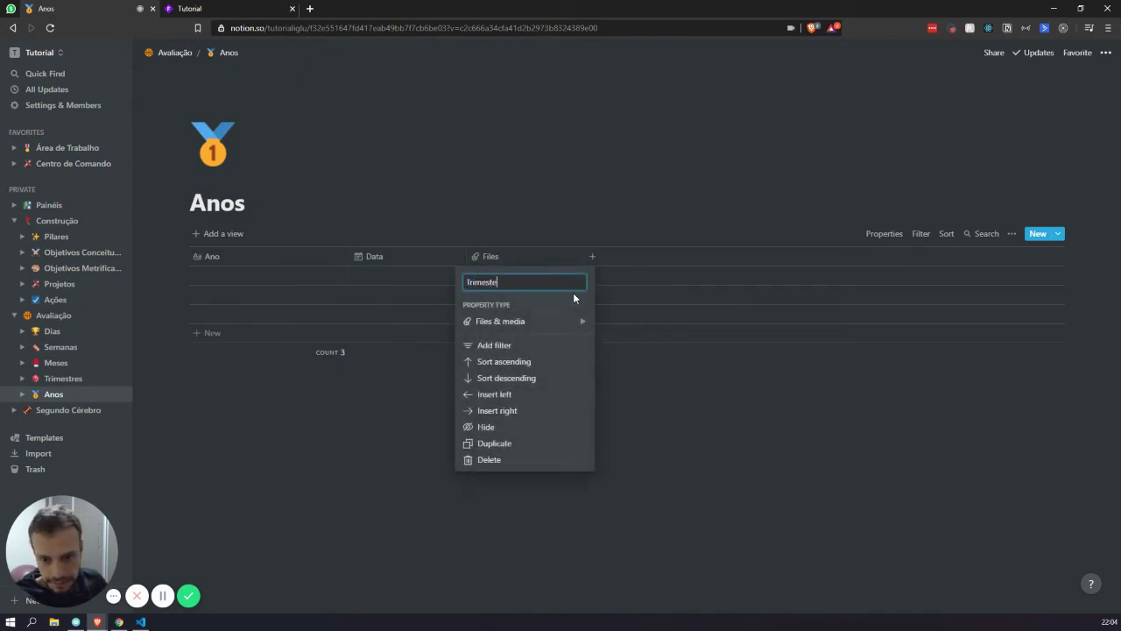
key("BackSpace")
type("res")
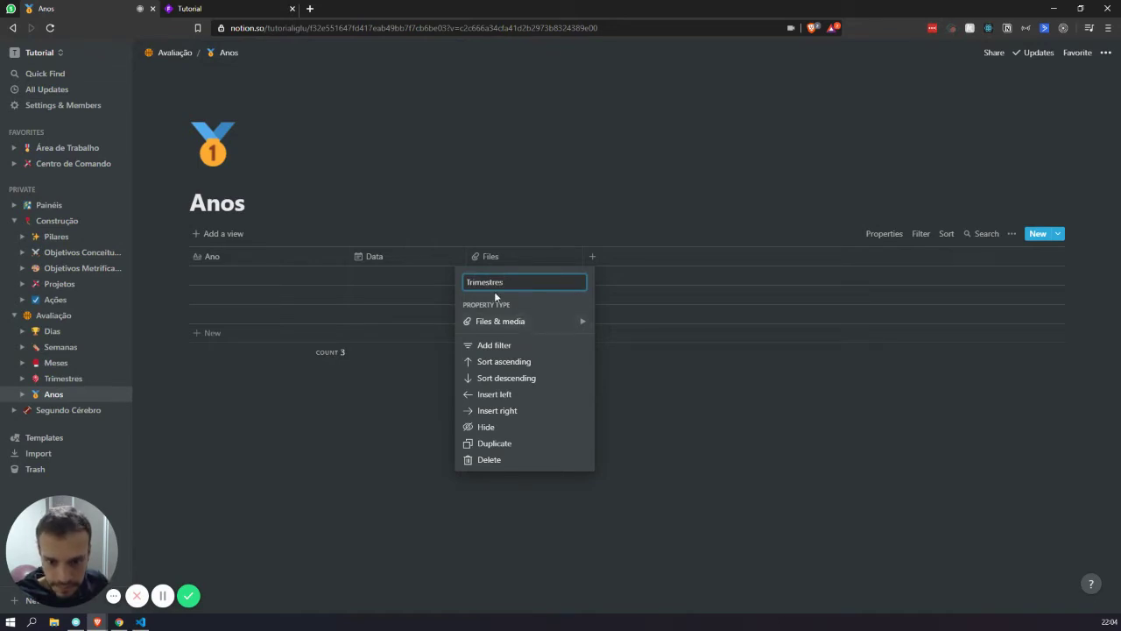
Step: Change the Trimestres property of the Anos table to a Relation linked to the Trimestres database
mouse_move(524, 324)
scroll(636, 361, "down", 2)
left_click(639, 379)
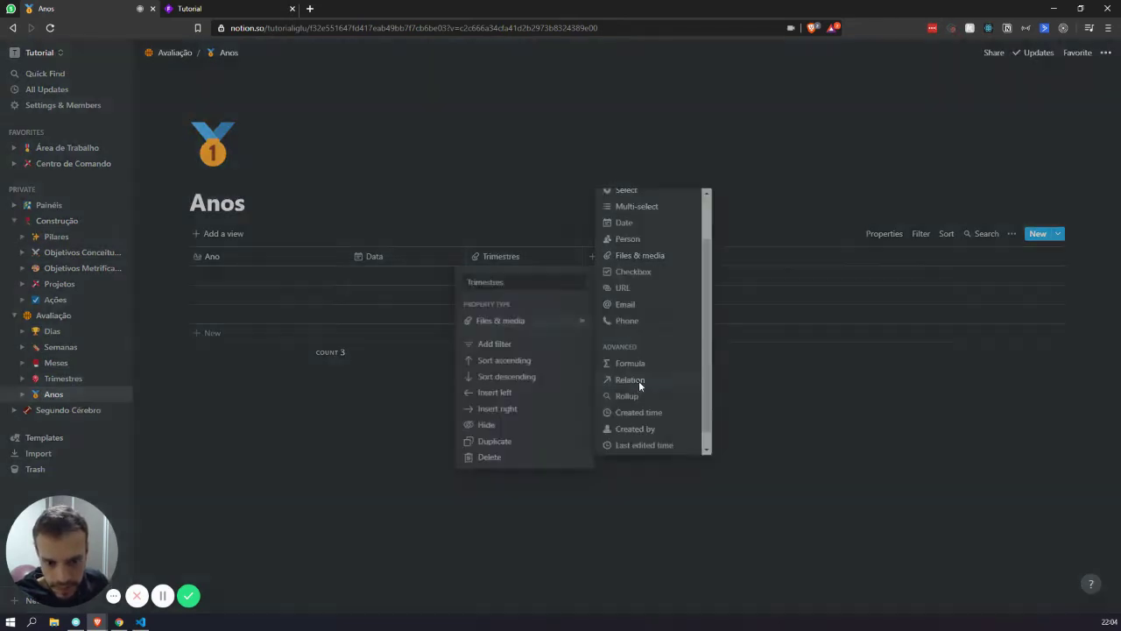
left_click(546, 329)
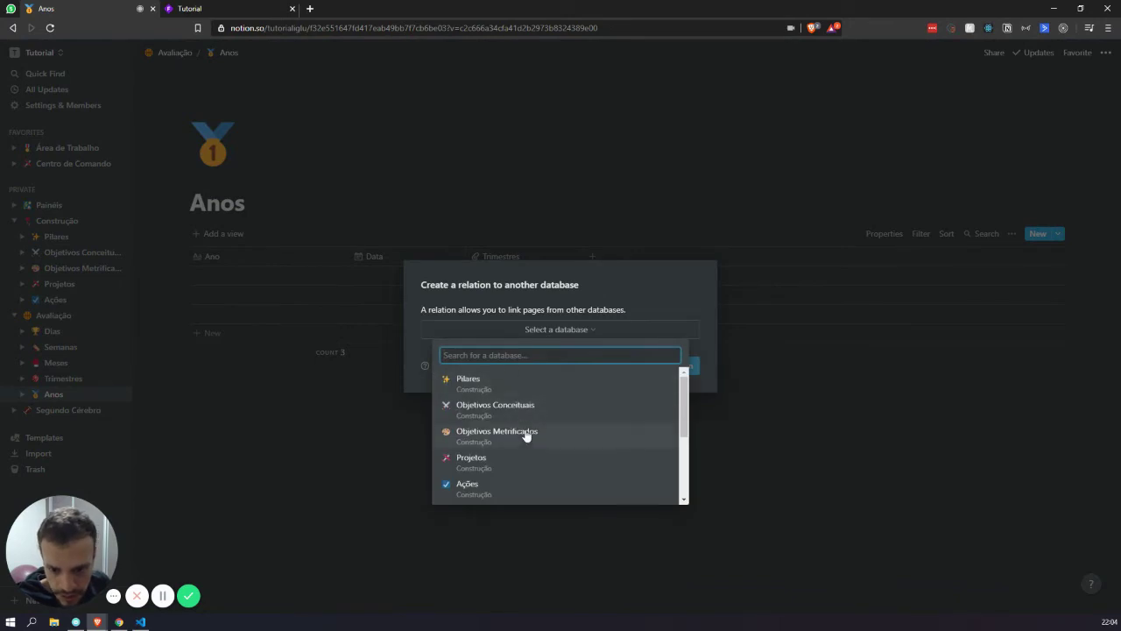
scroll(535, 446, "down", 3)
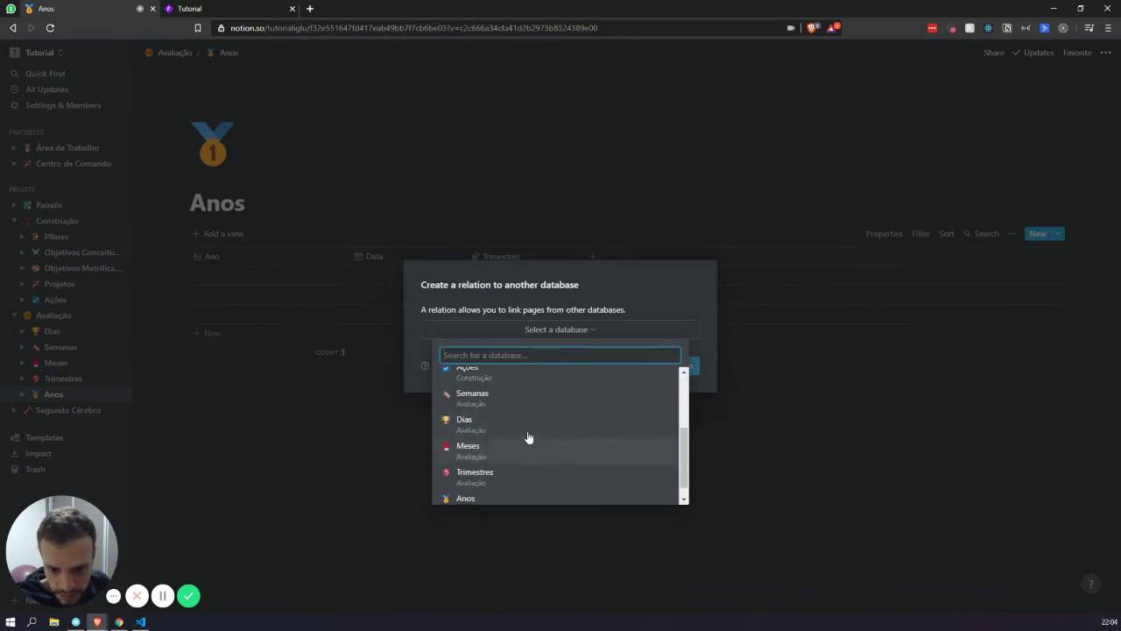
left_click(504, 484)
left_click(666, 366)
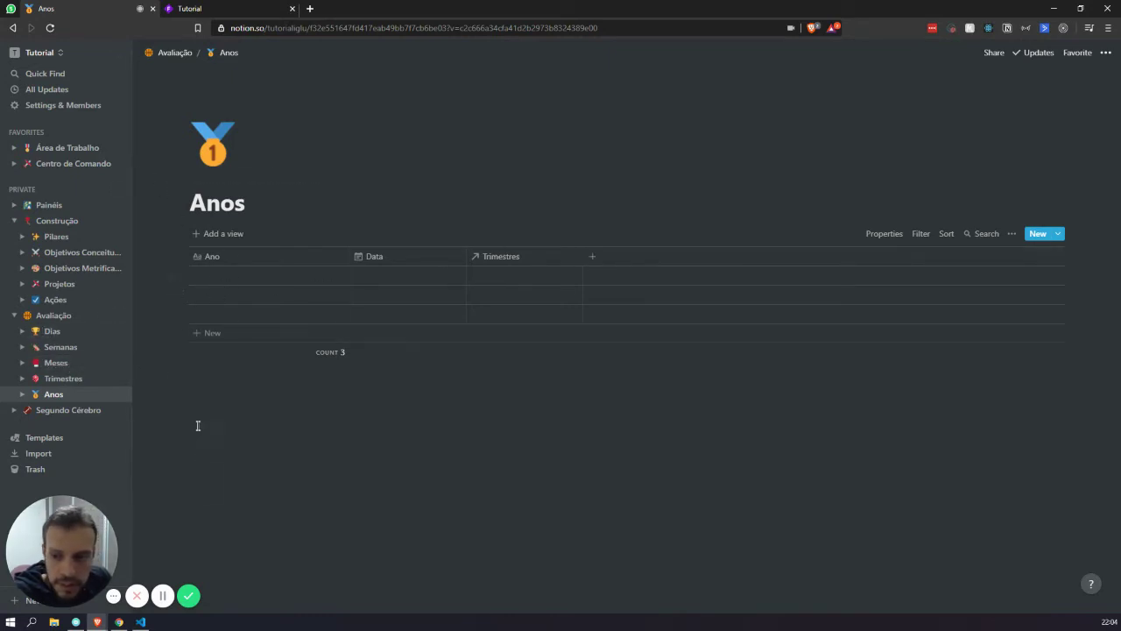
Step: In the Semanas database, set Efetividade to three stars for the 17 Ago - 23 Ago and second rows, and five stars for the first
left_click(63, 350)
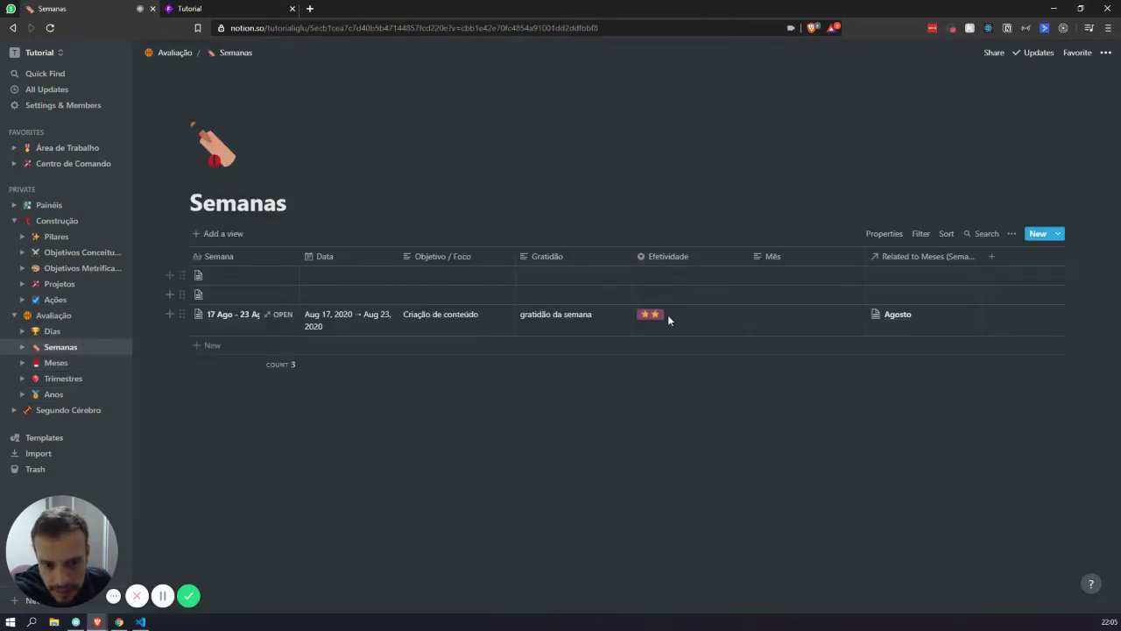
left_click(667, 319)
left_click(708, 385)
left_click(682, 290)
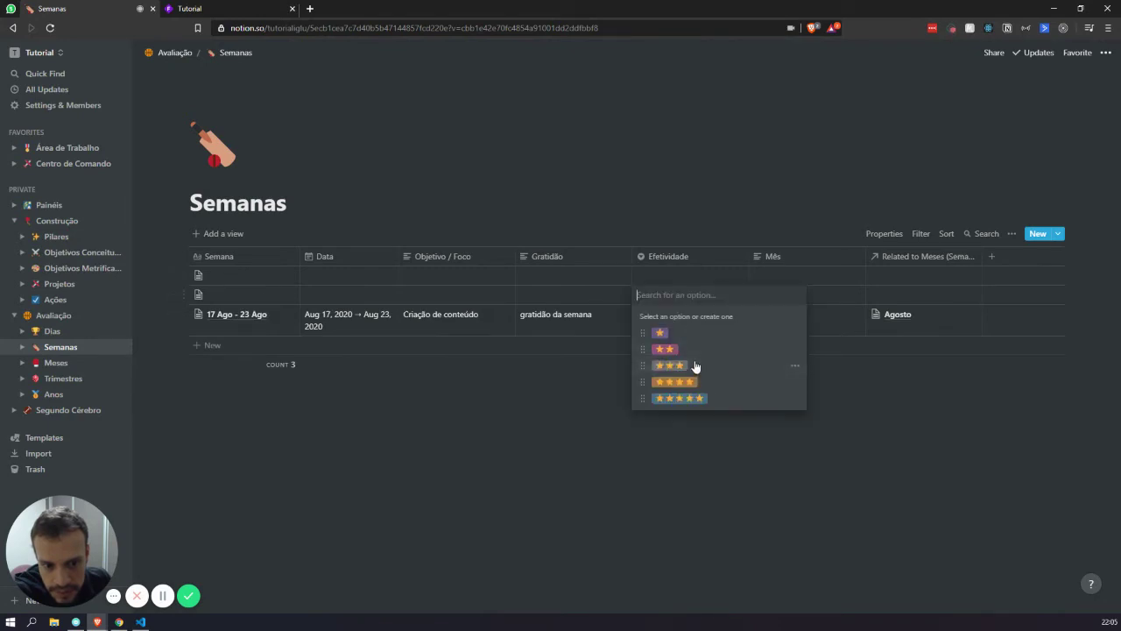
left_click(697, 366)
left_click(681, 276)
left_click(703, 379)
left_click(643, 208)
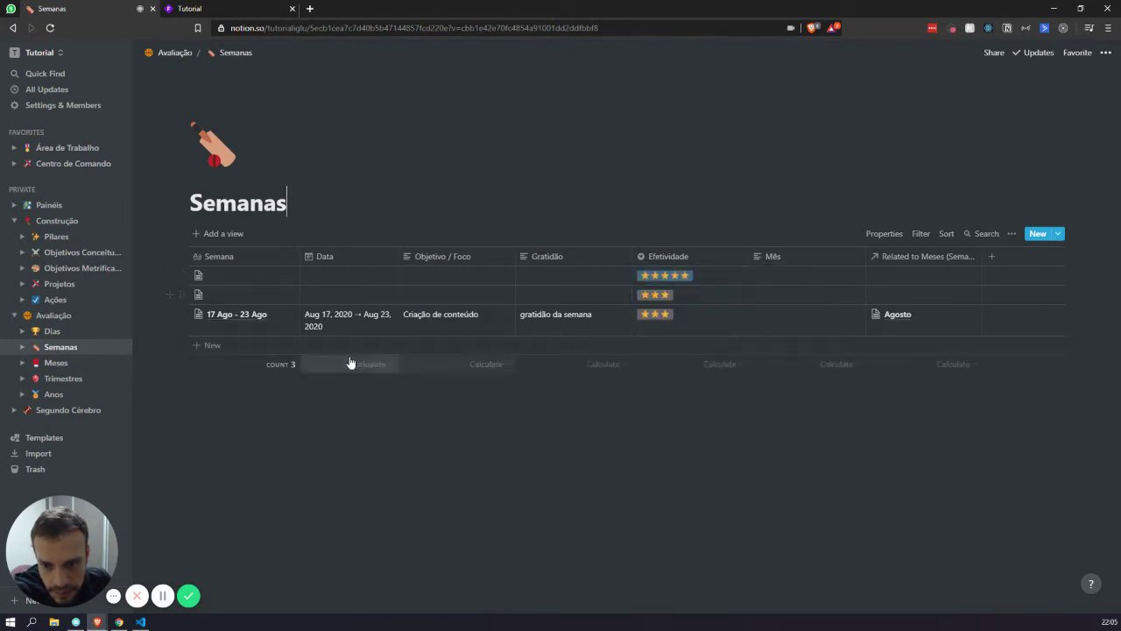
Step: Open the Meses database
left_click(57, 367)
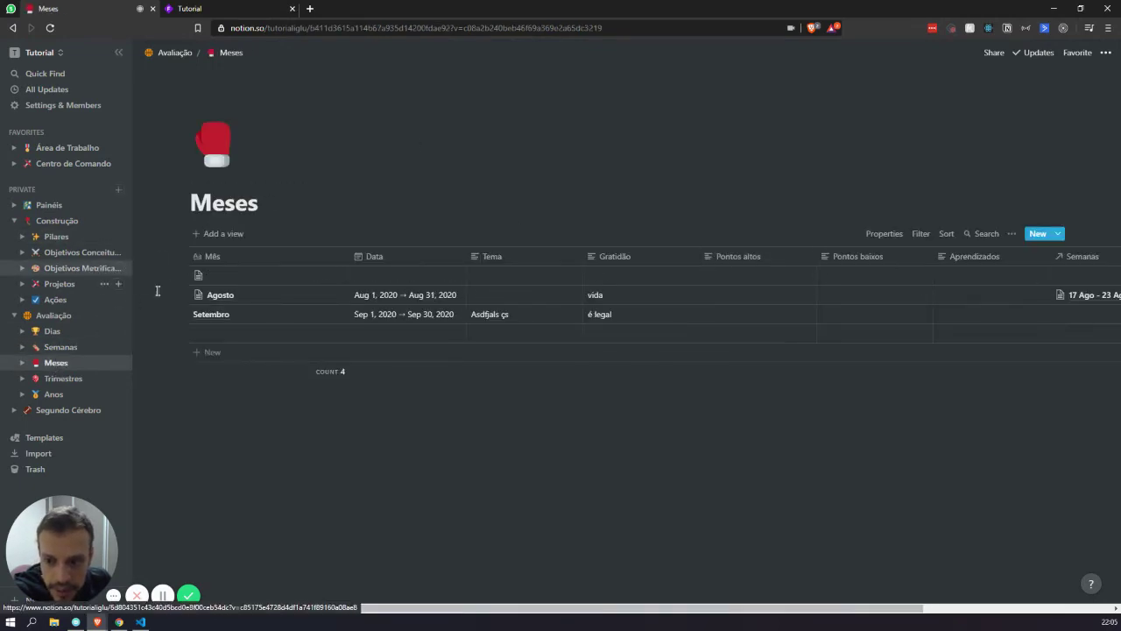
Step: Link the T1 2020 quarter to the first row of the Anos database through the Trimestres relation
left_click(54, 380)
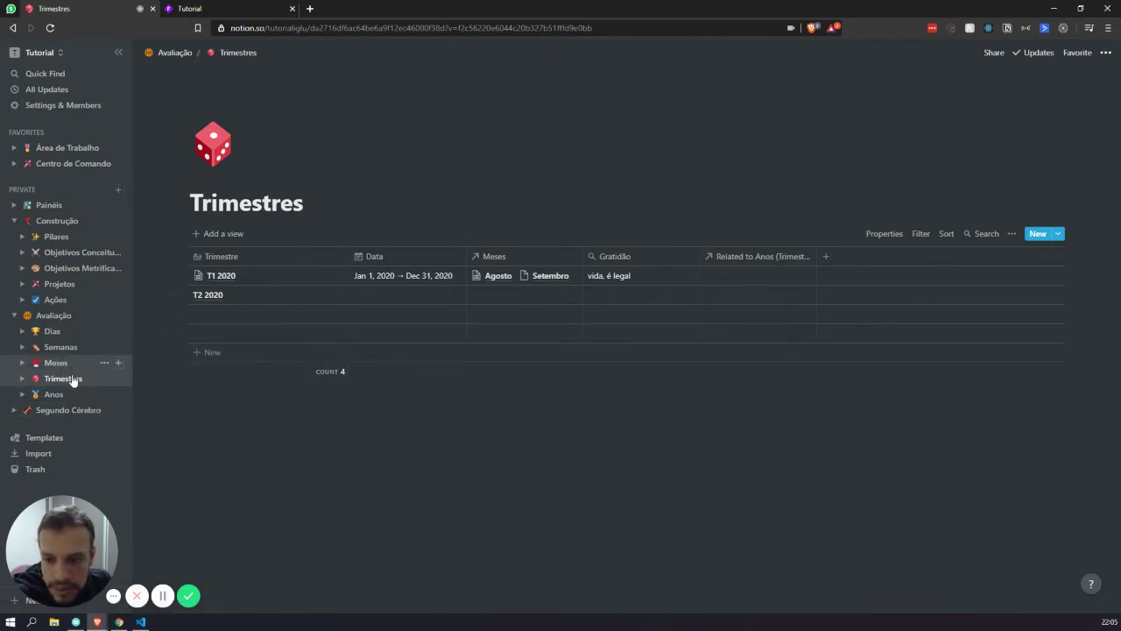
left_click(51, 396)
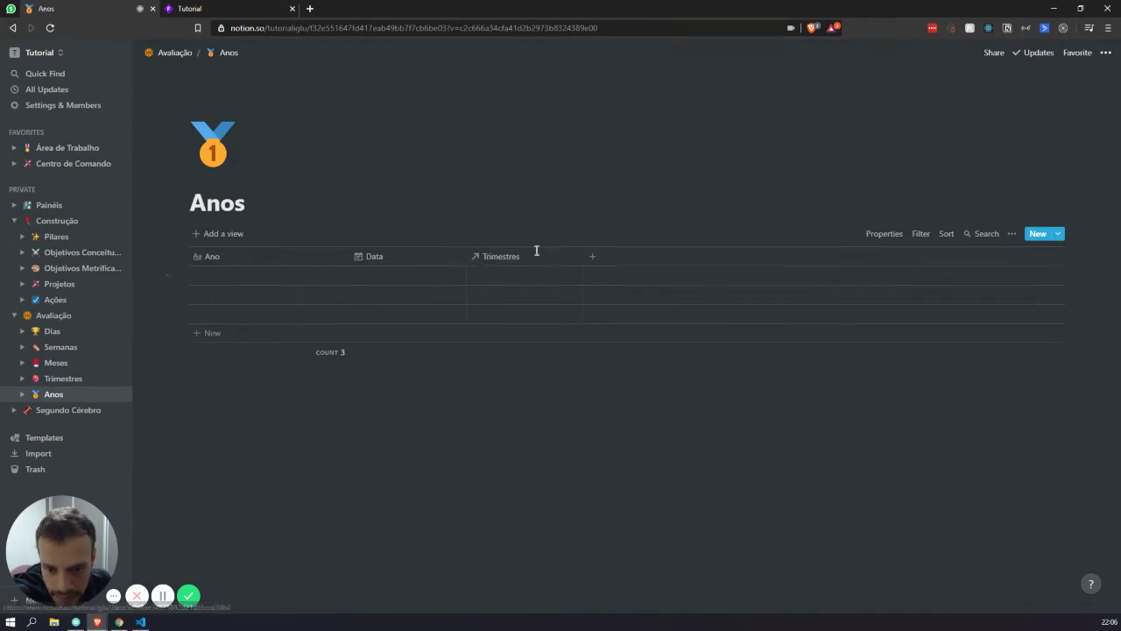
left_click(519, 279)
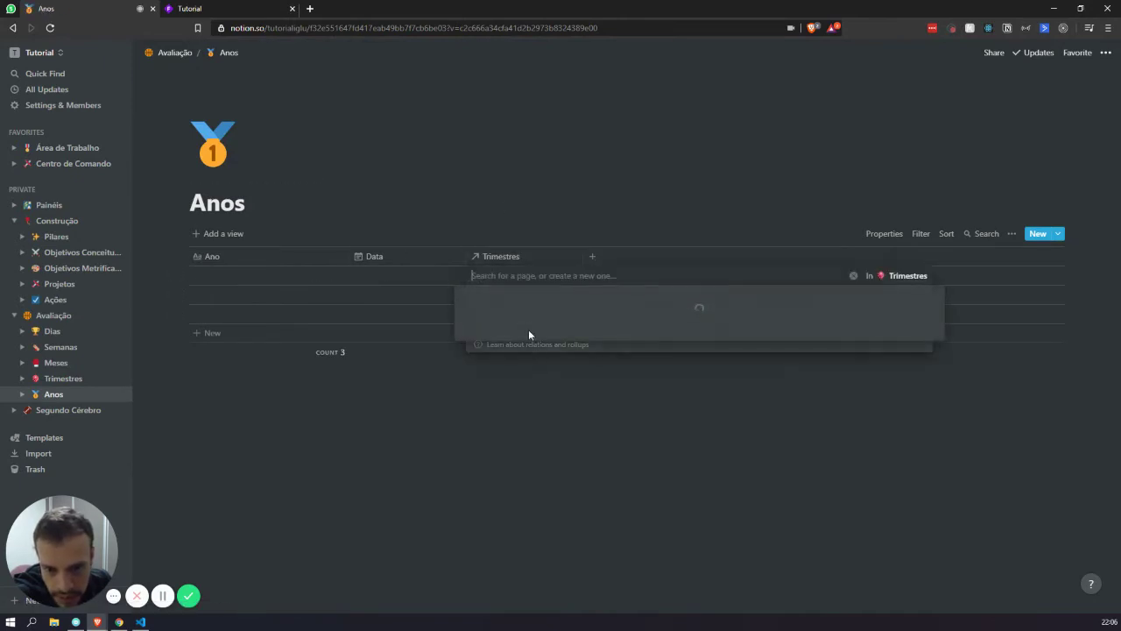
left_click(532, 316)
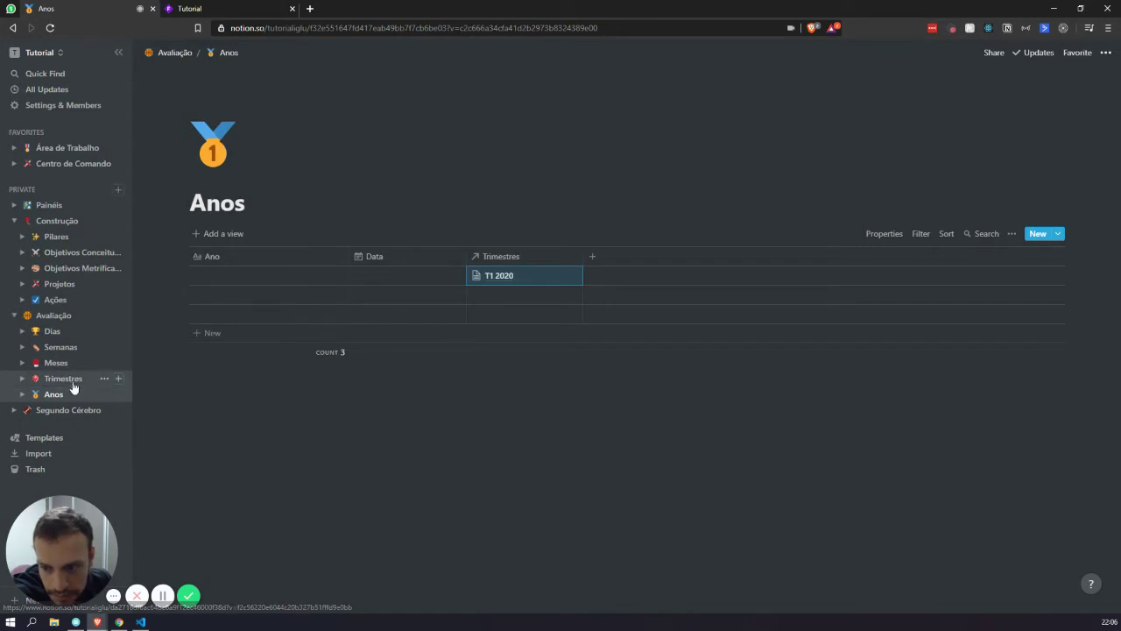
Step: Copy T1 2020's date range, Jan 1, 2020 → Dec 31, 2020, from Trimestres into the Data property of the first Anos row
left_click(410, 279)
key("Escape")
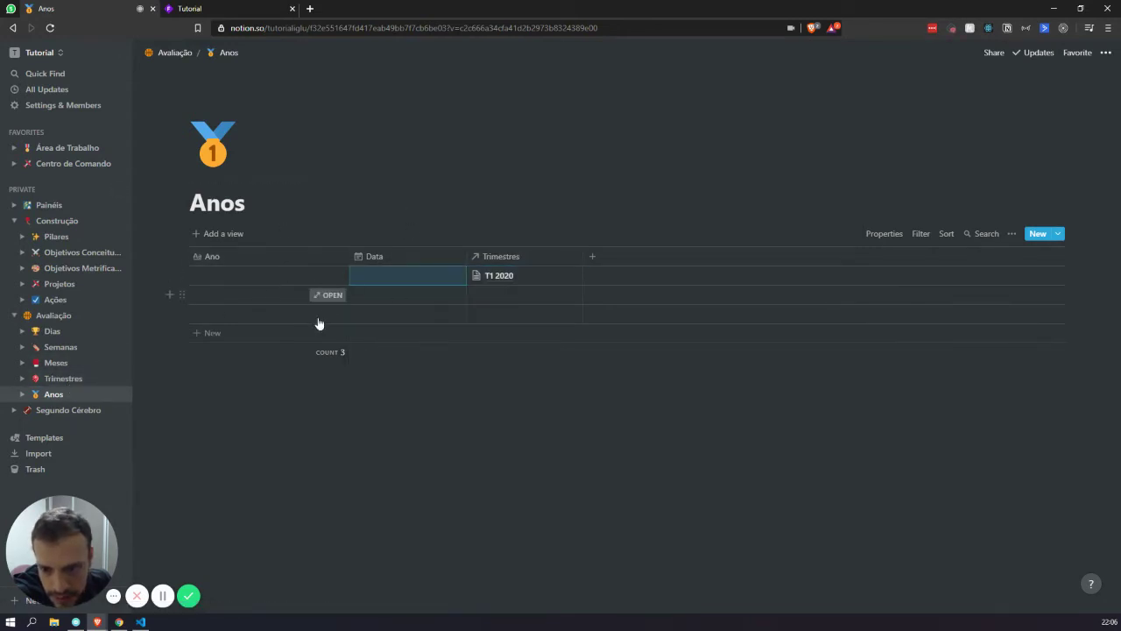
left_click(55, 379)
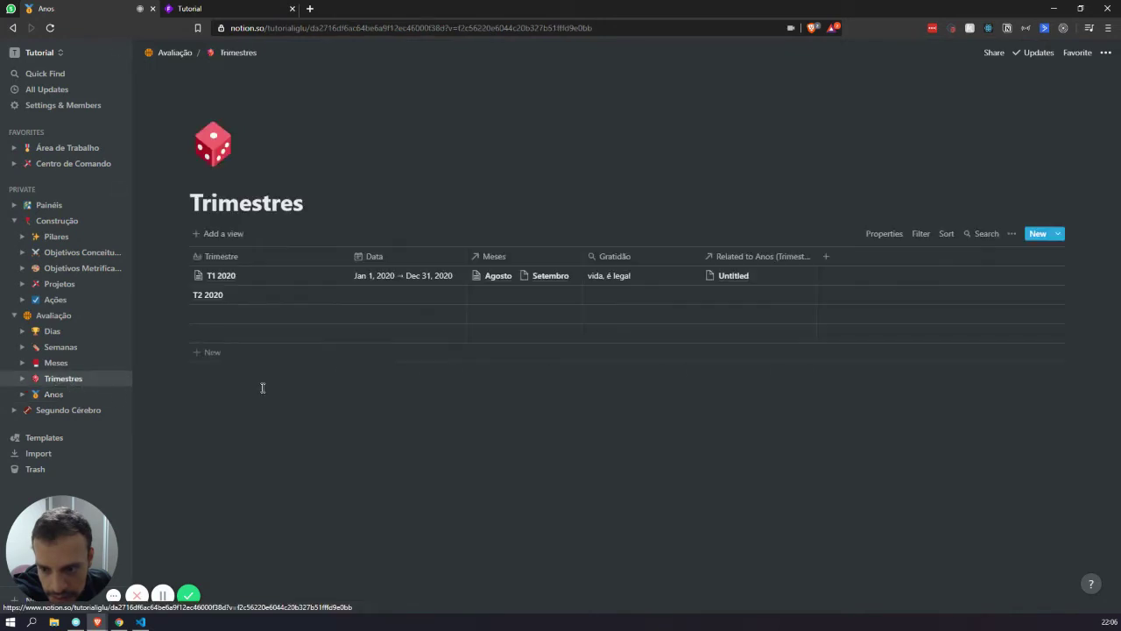
left_click(390, 277)
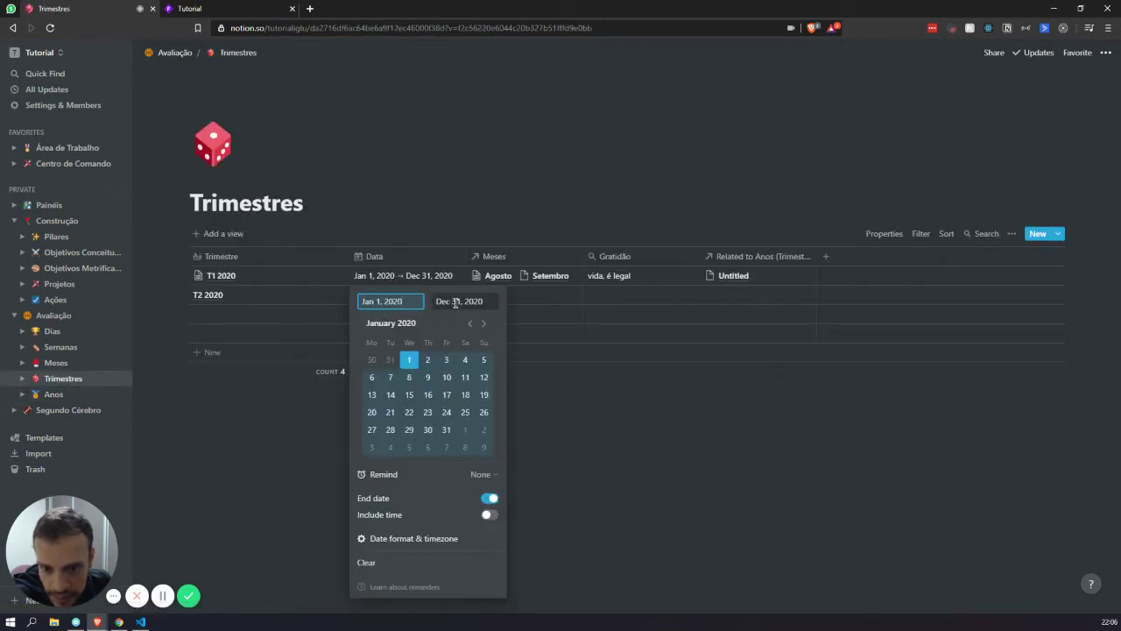
left_click(482, 303)
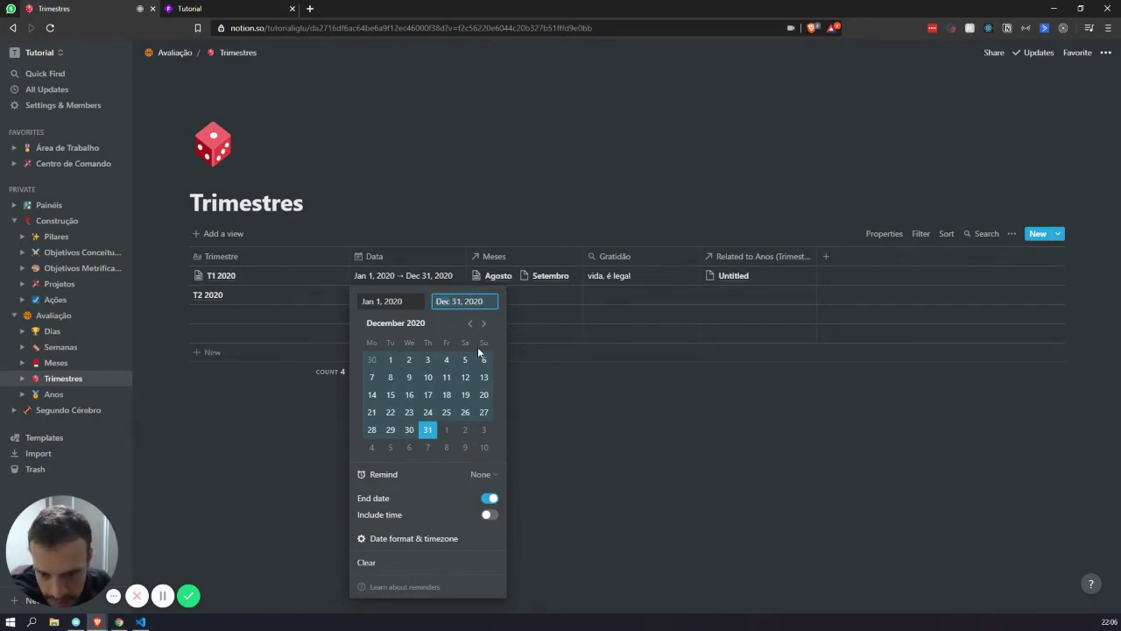
key("Escape")
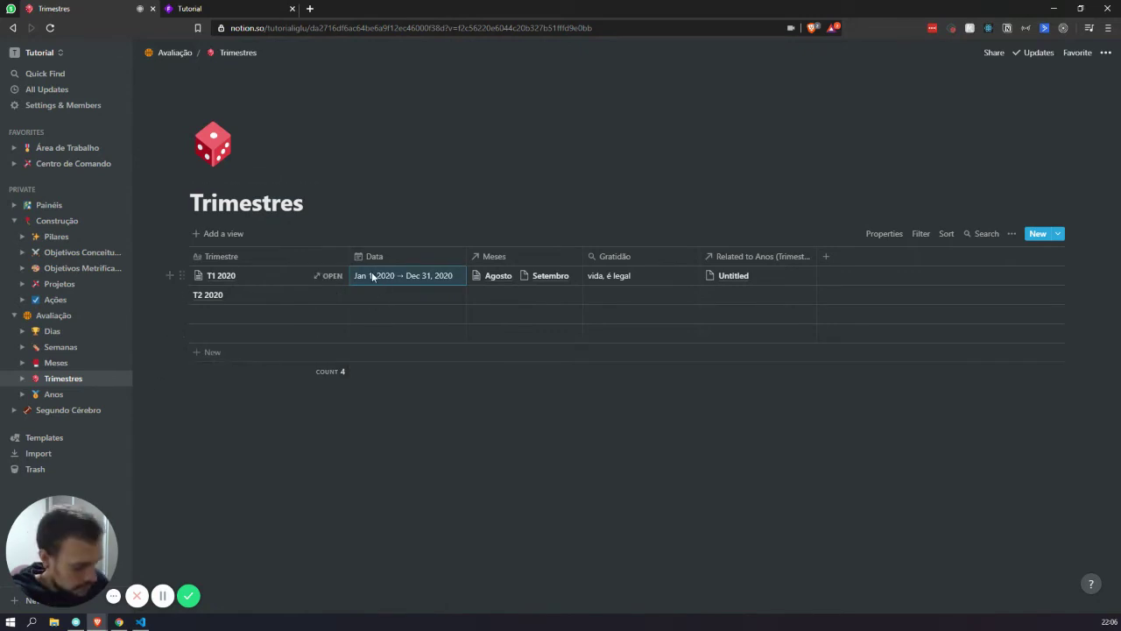
left_click(56, 396)
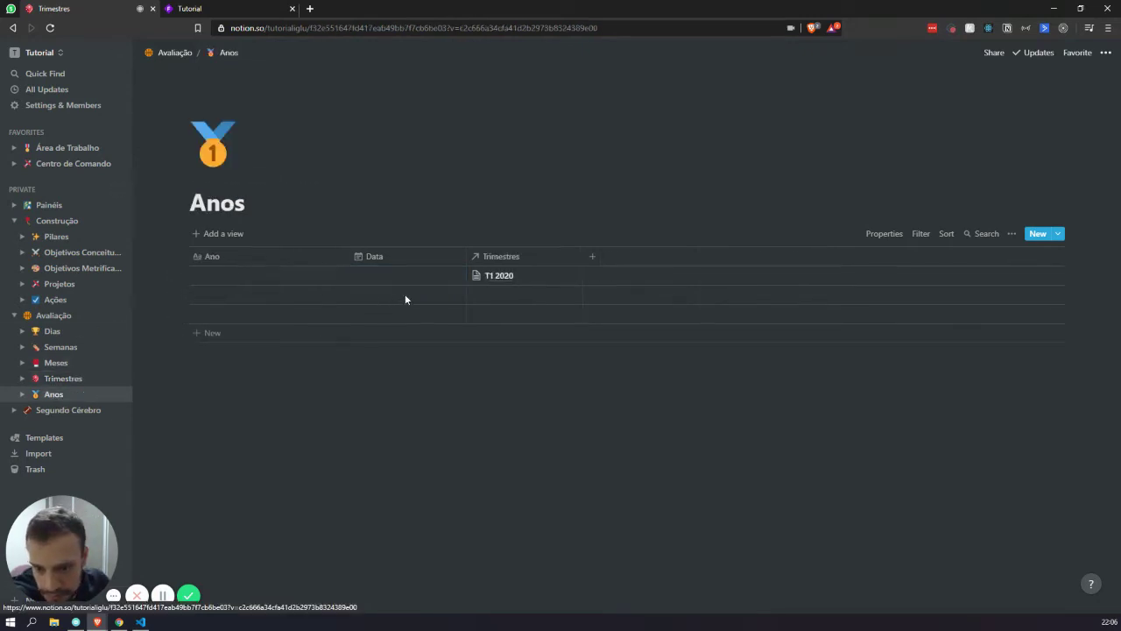
left_click(416, 260)
key("Escape")
left_click(404, 270)
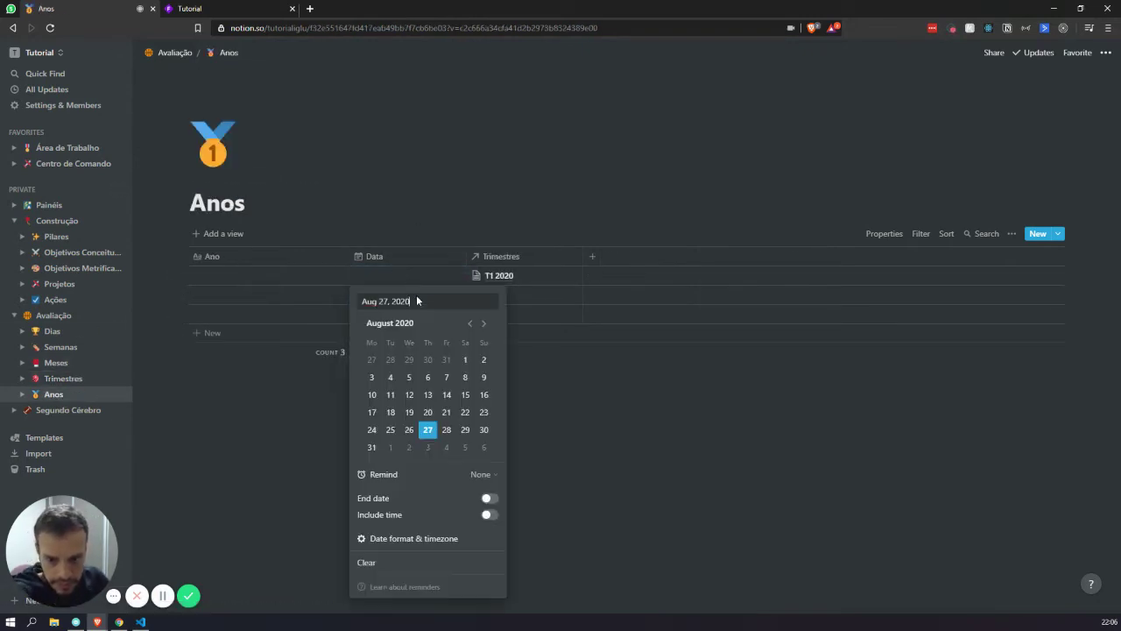
key("Escape")
key("Escape")
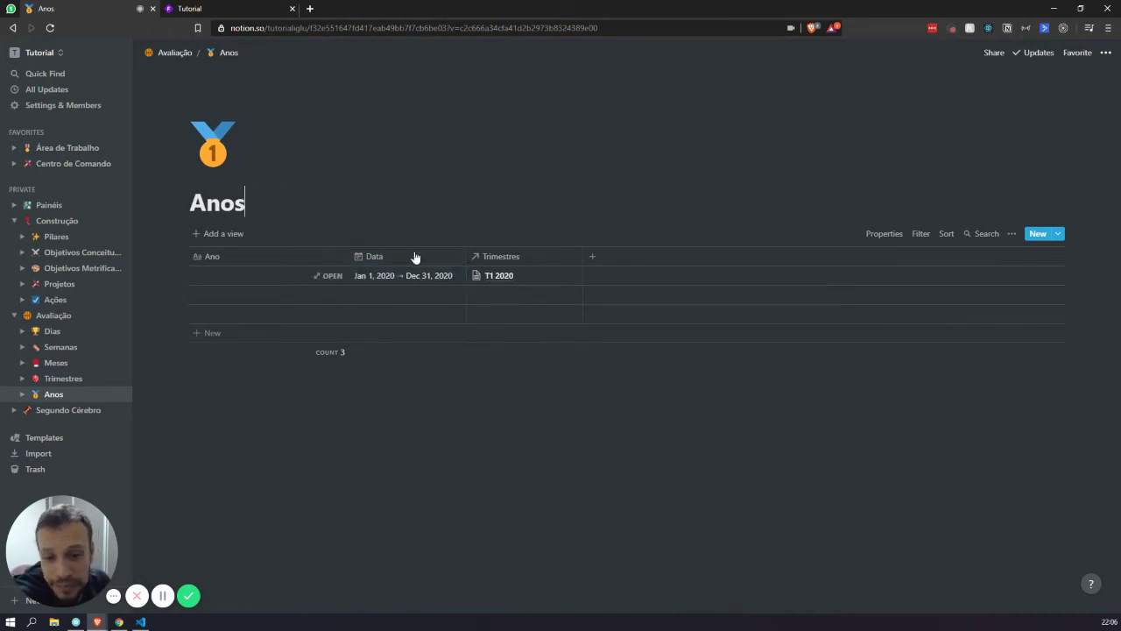
Step: Name the first row of the Anos database 2020 and check its linked quarter
left_click(269, 275)
type("2020")
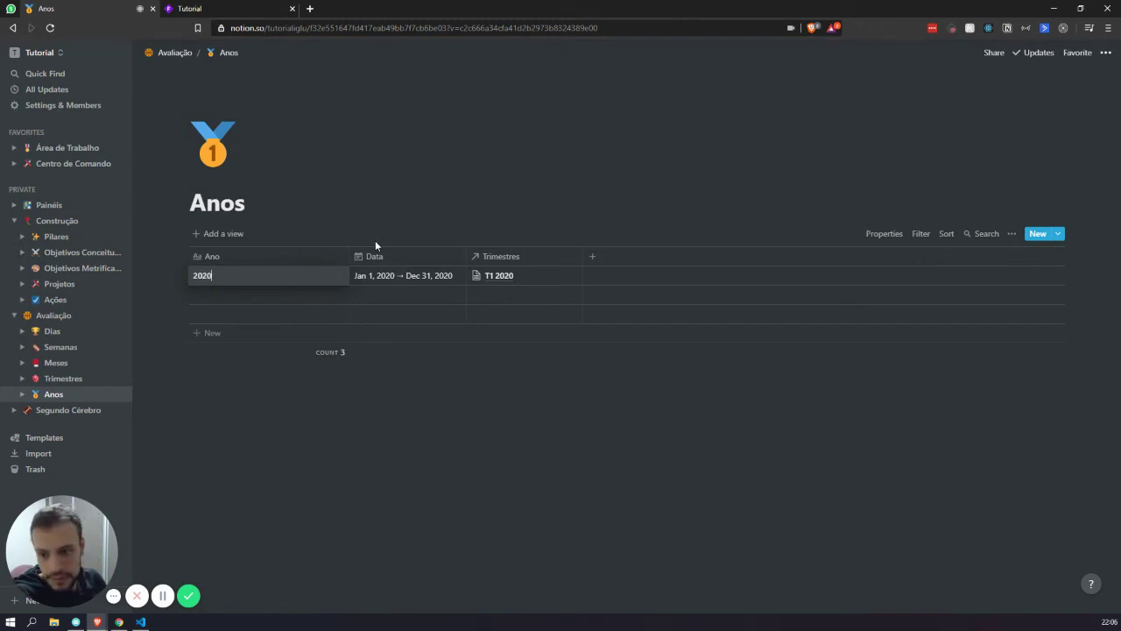
key("Return")
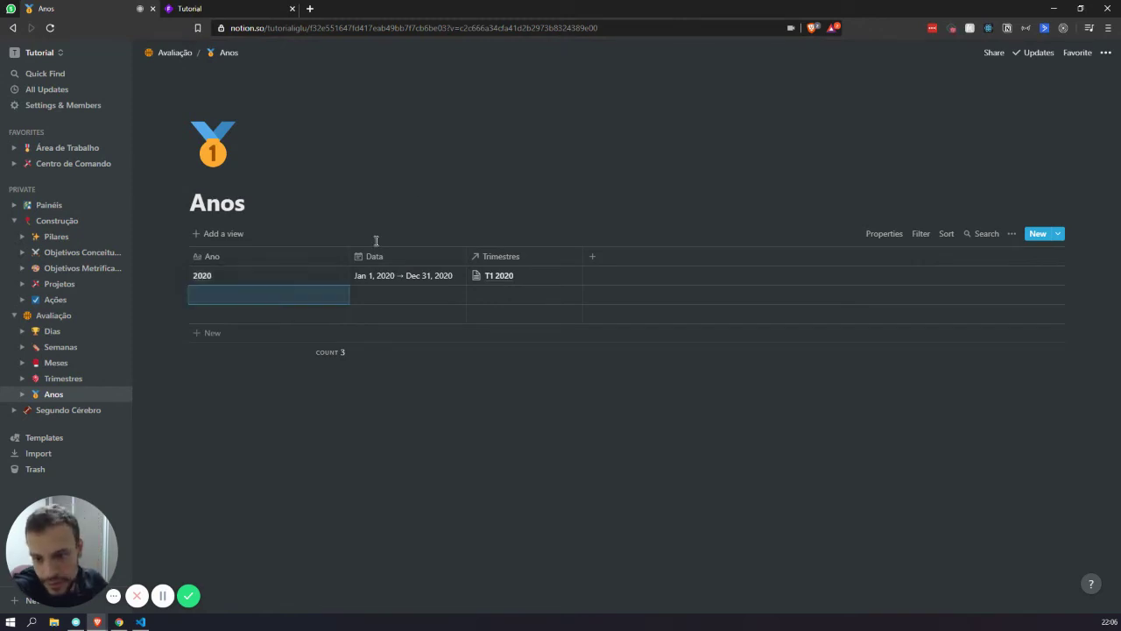
left_click(504, 281)
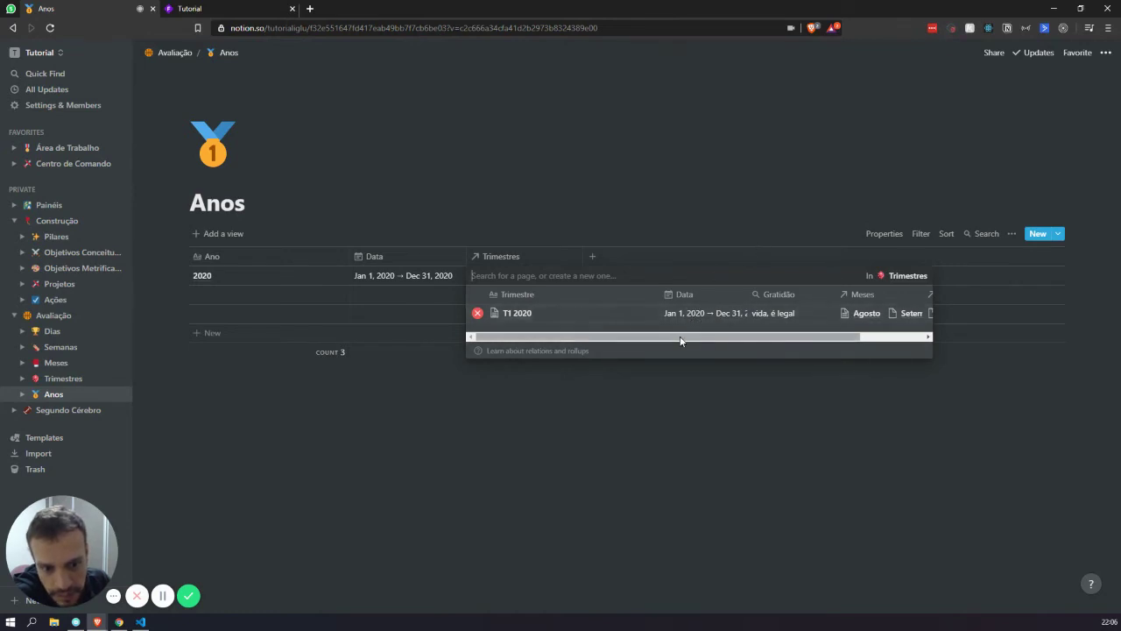
key("Escape")
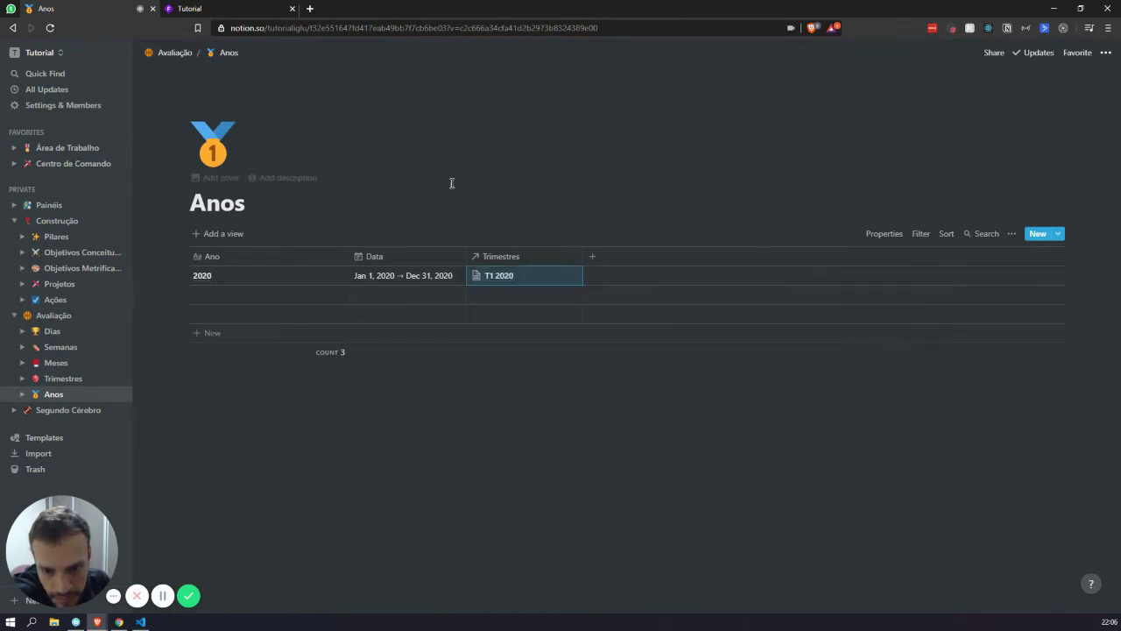
Step: Create a new template for the Anos database named Novo Ano and start its empty page body
left_click(1059, 234)
left_click(939, 310)
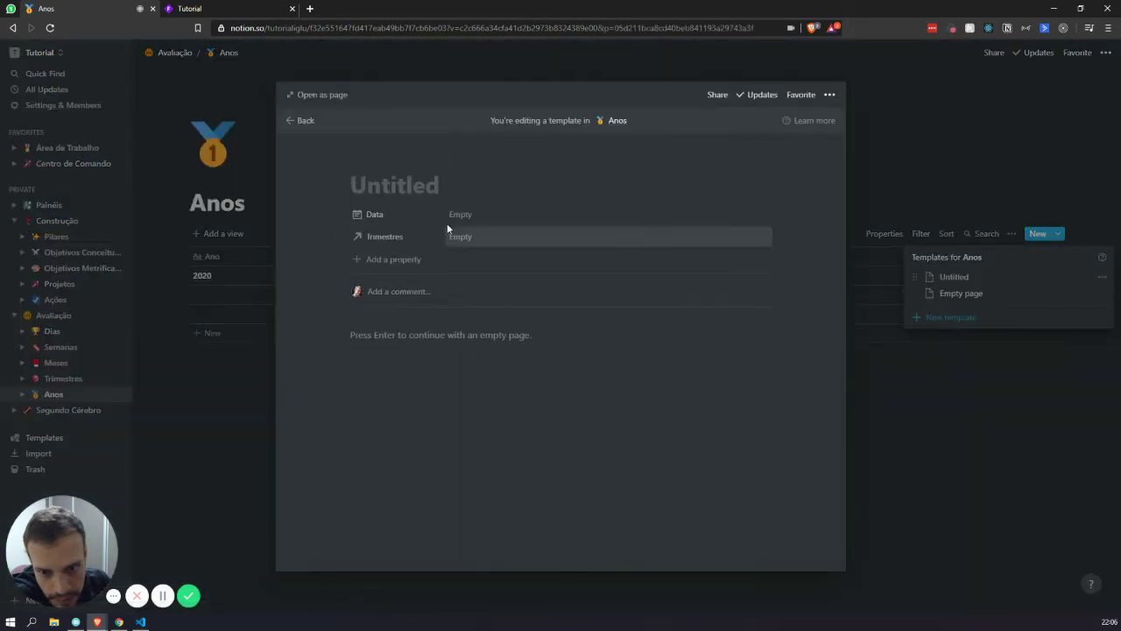
type("Novo Ano")
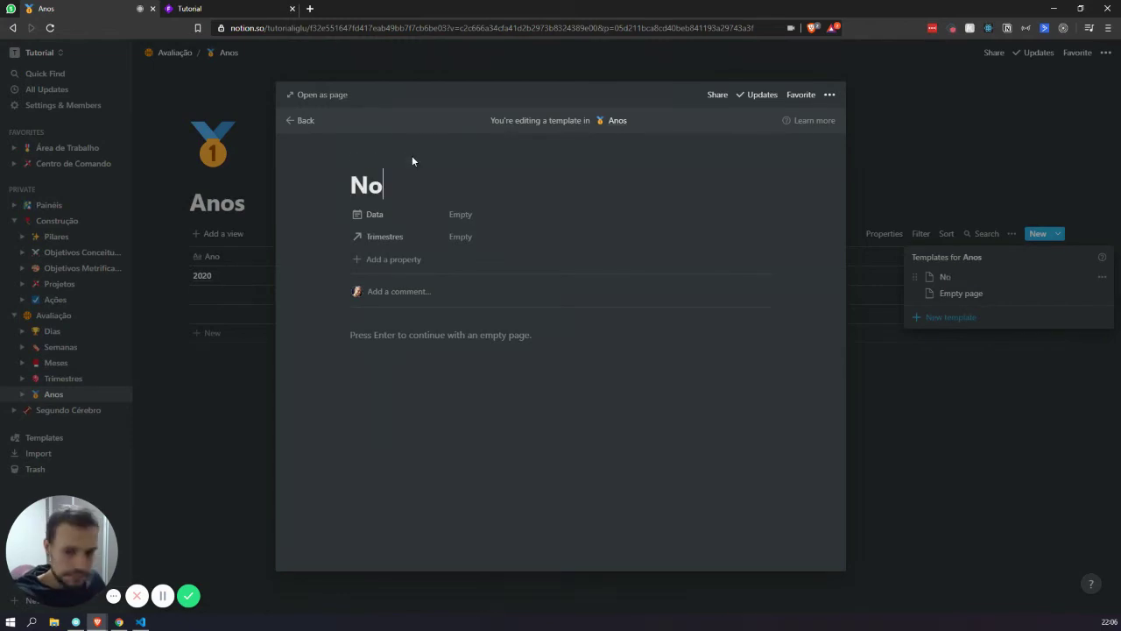
left_click(390, 336)
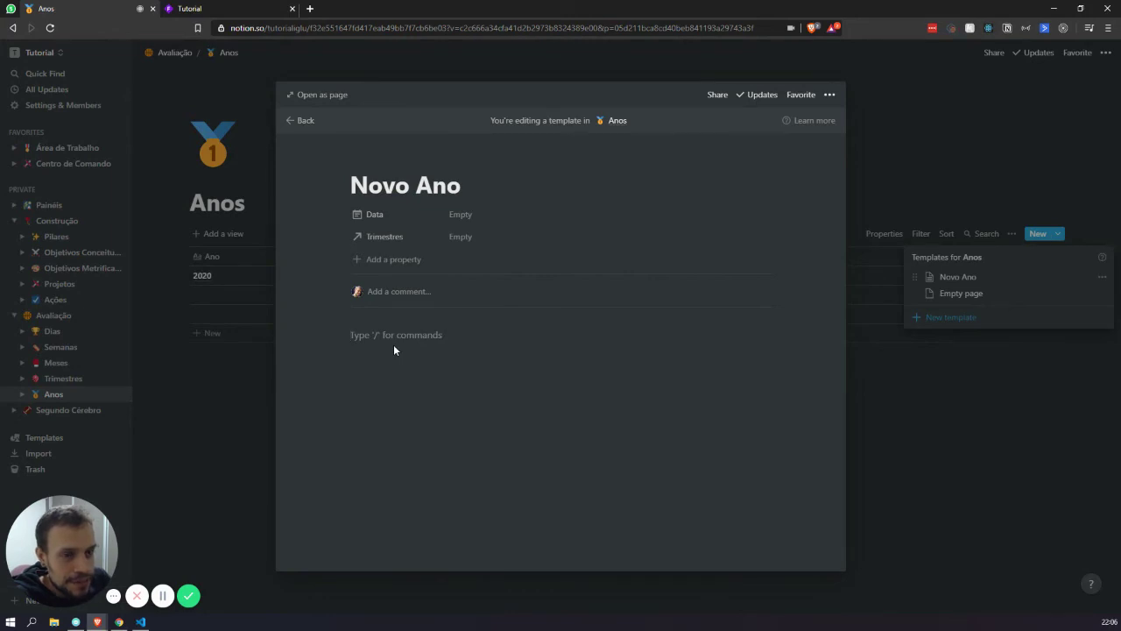
Step: Switch to the Whimsical board, examine which construction level Avaliação Anual points to, and return to the Notion template
left_click(189, 9)
scroll(631, 316, "up", 3)
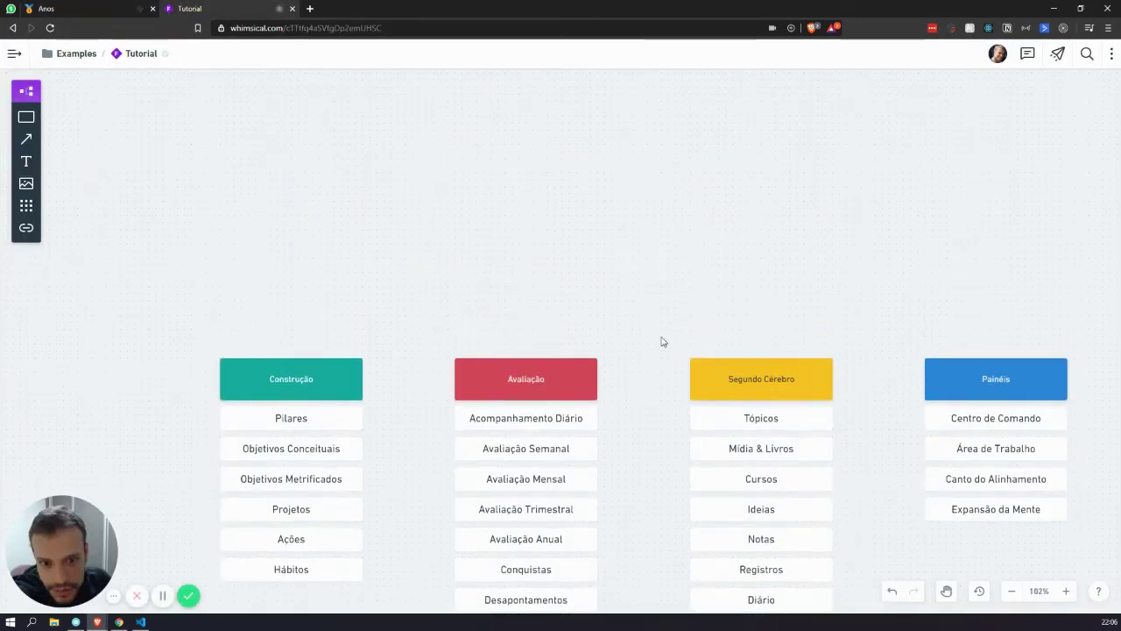
scroll(663, 342, "up", 5)
scroll(534, 268, "left", 2)
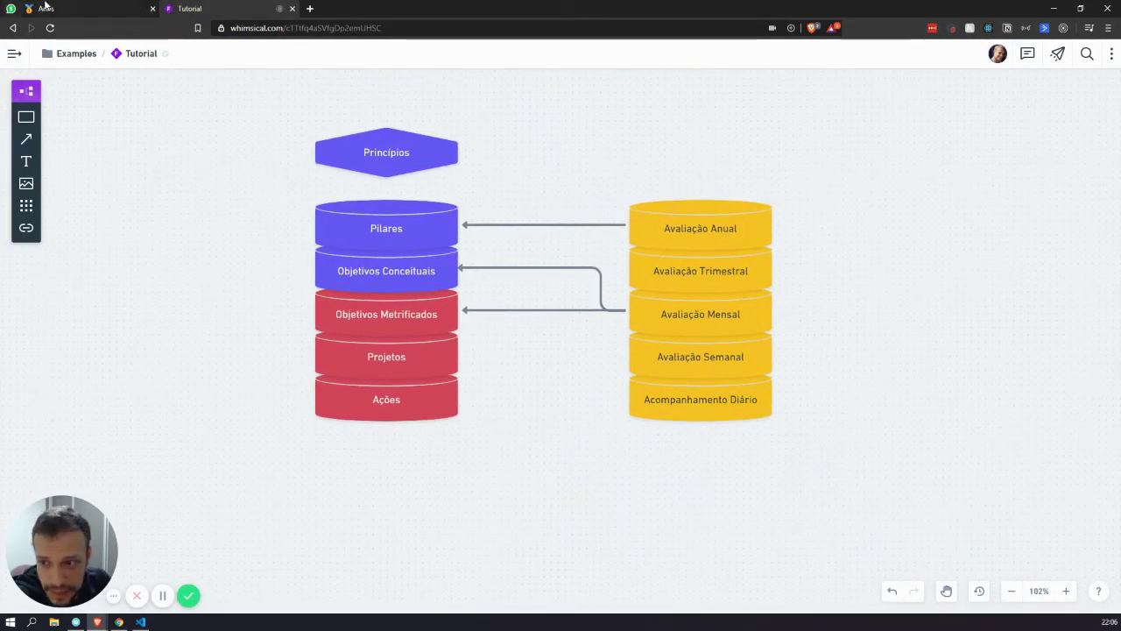
left_click(45, 8)
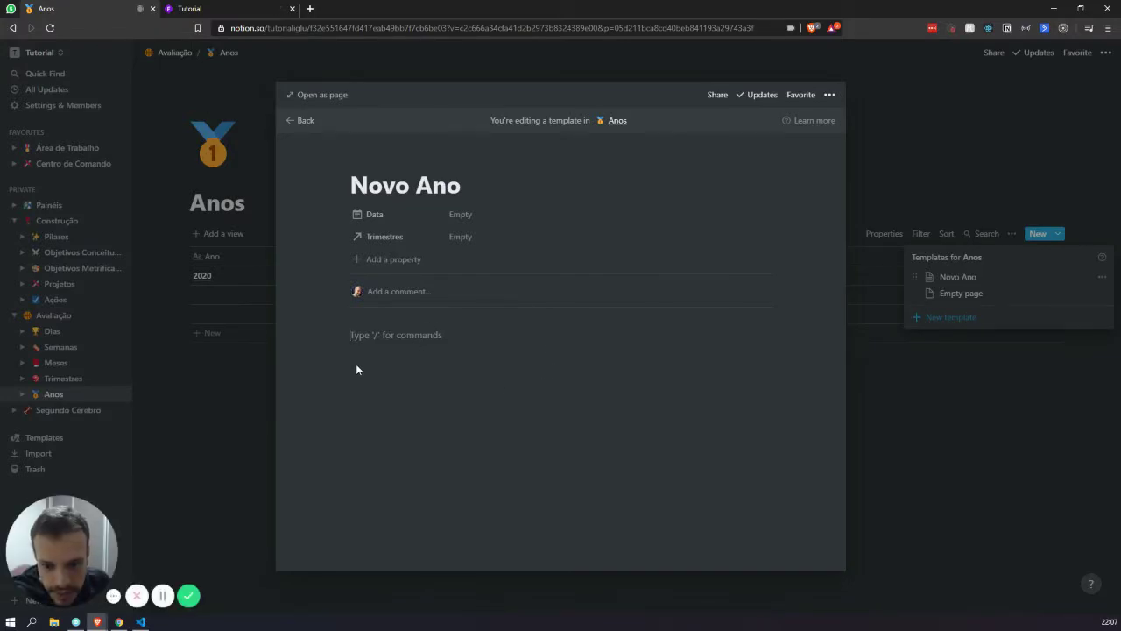
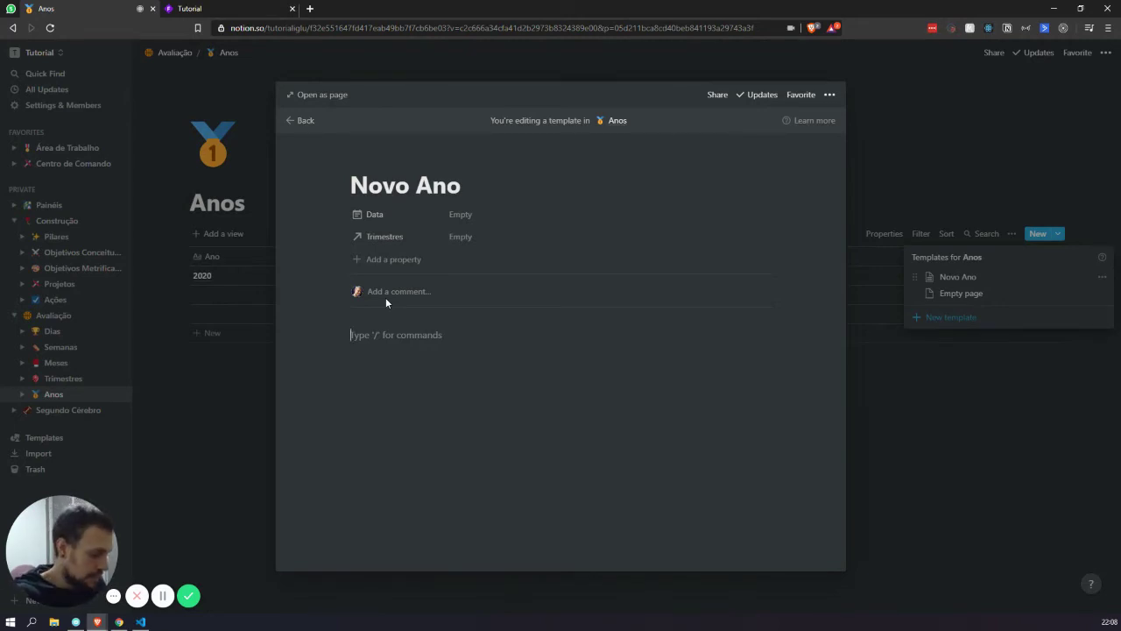
Step: Add a Heading 1 reading Pilares to the body of the Novo Ano template
type("/h1")
key("Return")
type("P")
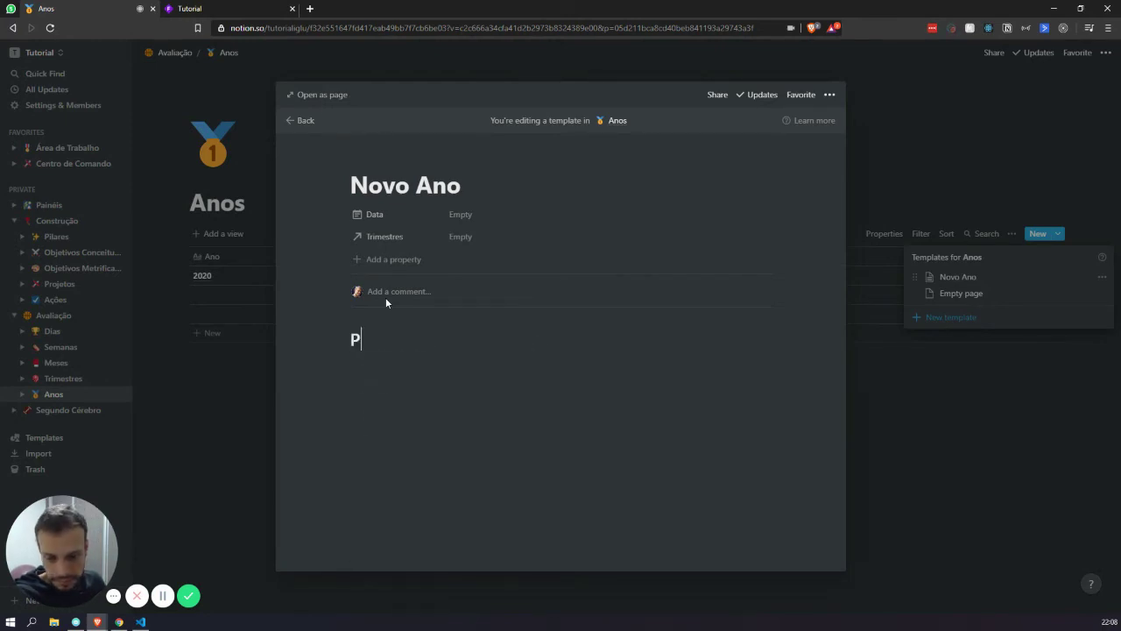
type("ilares")
key("Return")
type("/")
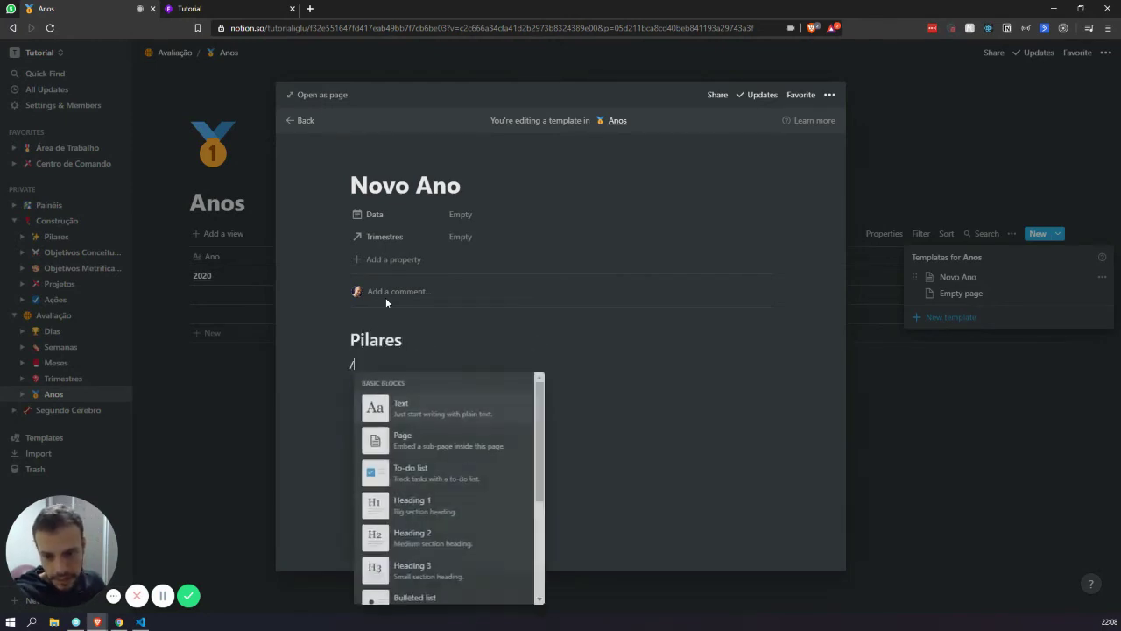
type("d")
key("BackSpace")
key("BackSpace")
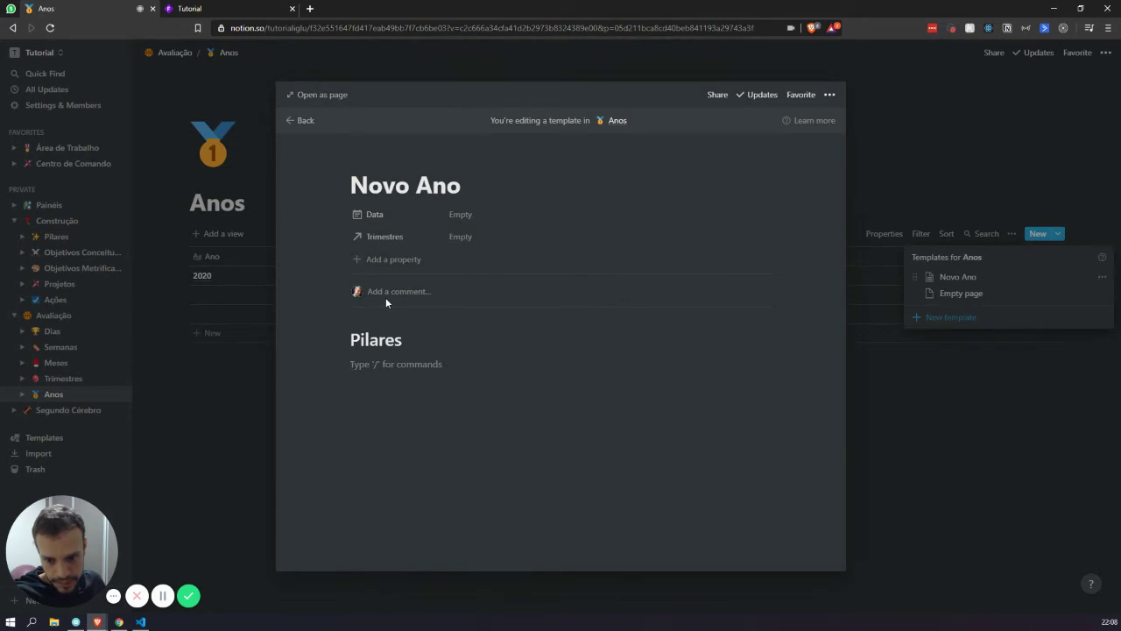
type("/")
key("BackSpace")
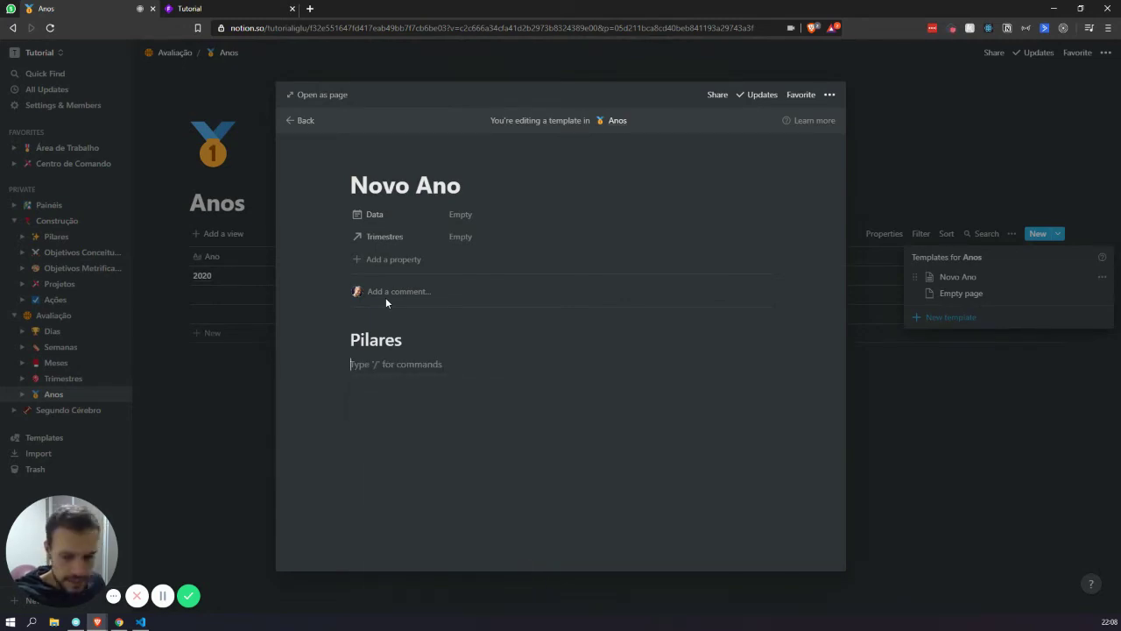
Step: Insert a linked database of Pilares below the Pilares heading in the Novo Ano template
type("/lin")
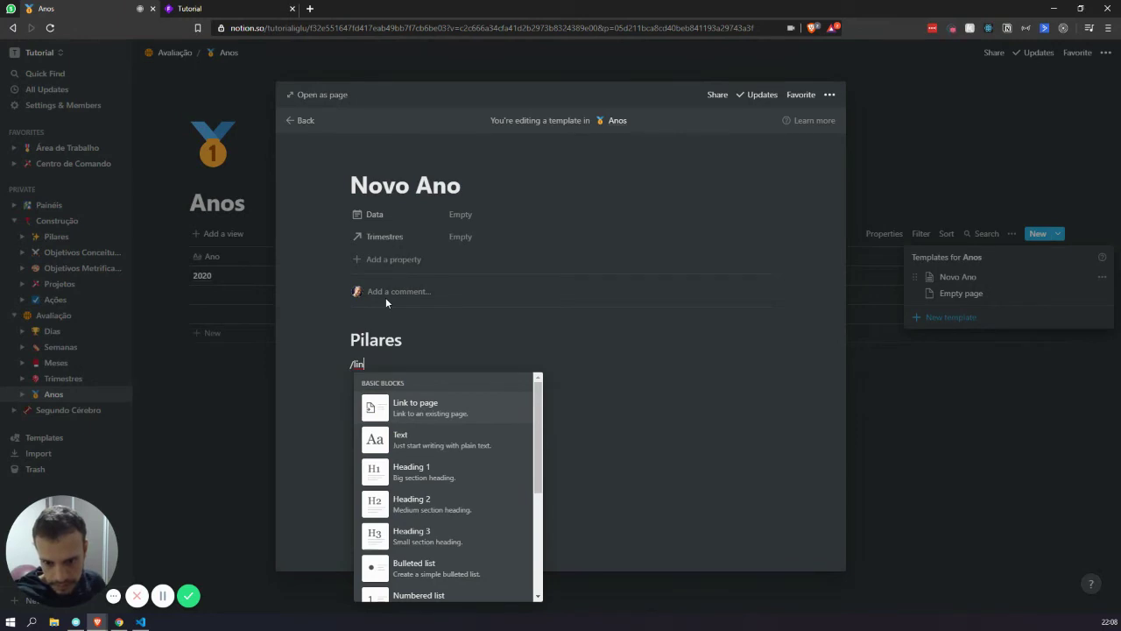
type("k")
key("Down")
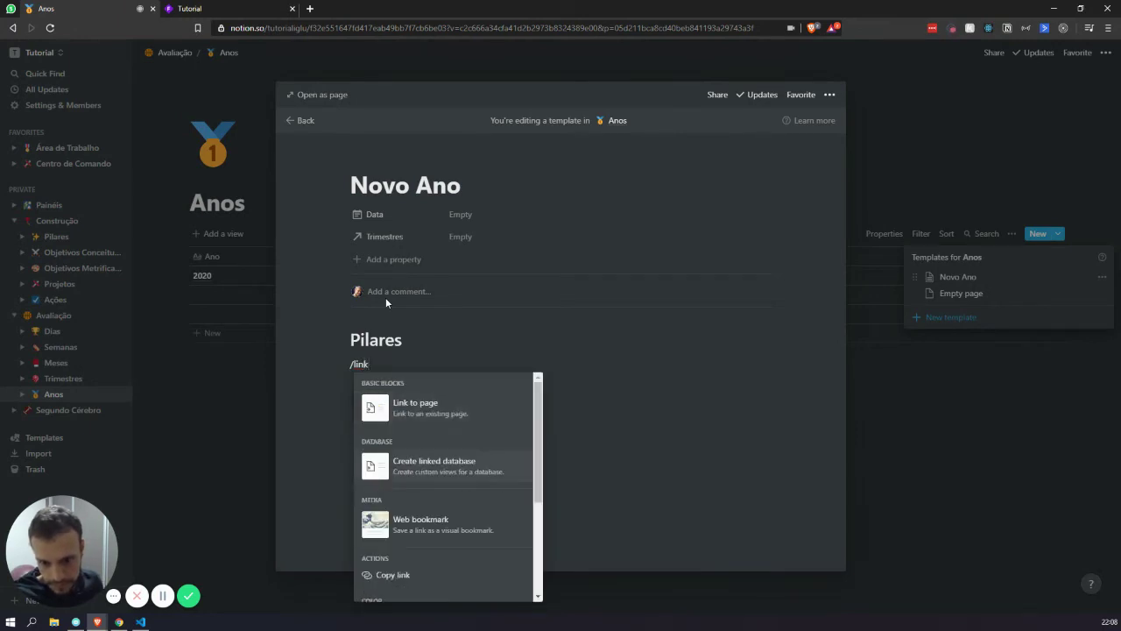
key("Return")
type("pil")
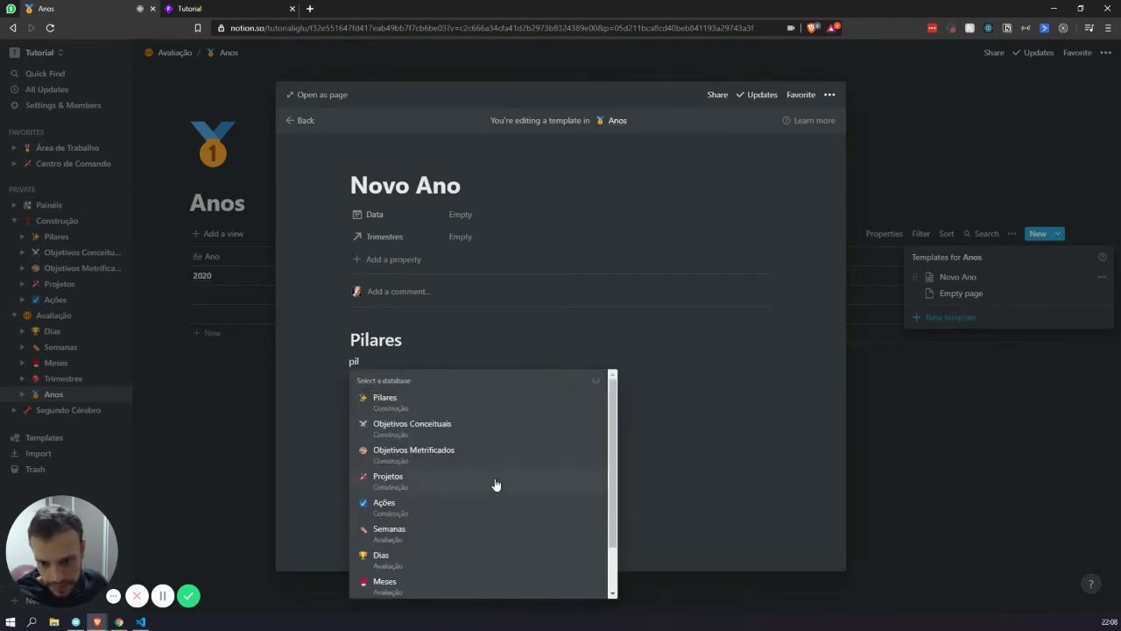
left_click(394, 400)
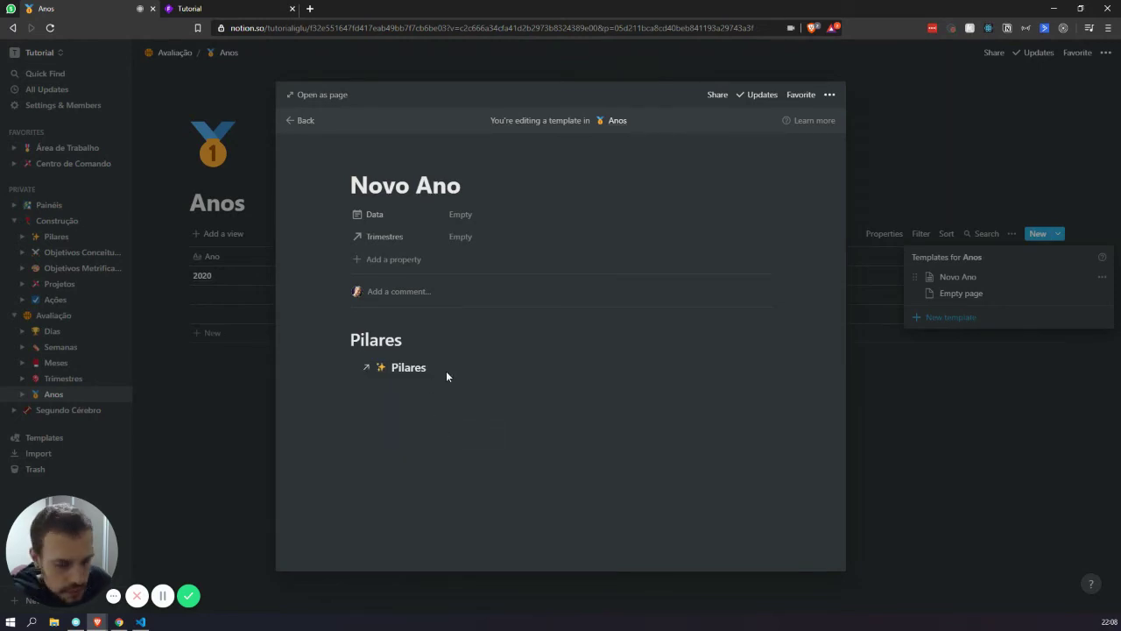
scroll(483, 363, "down", 1)
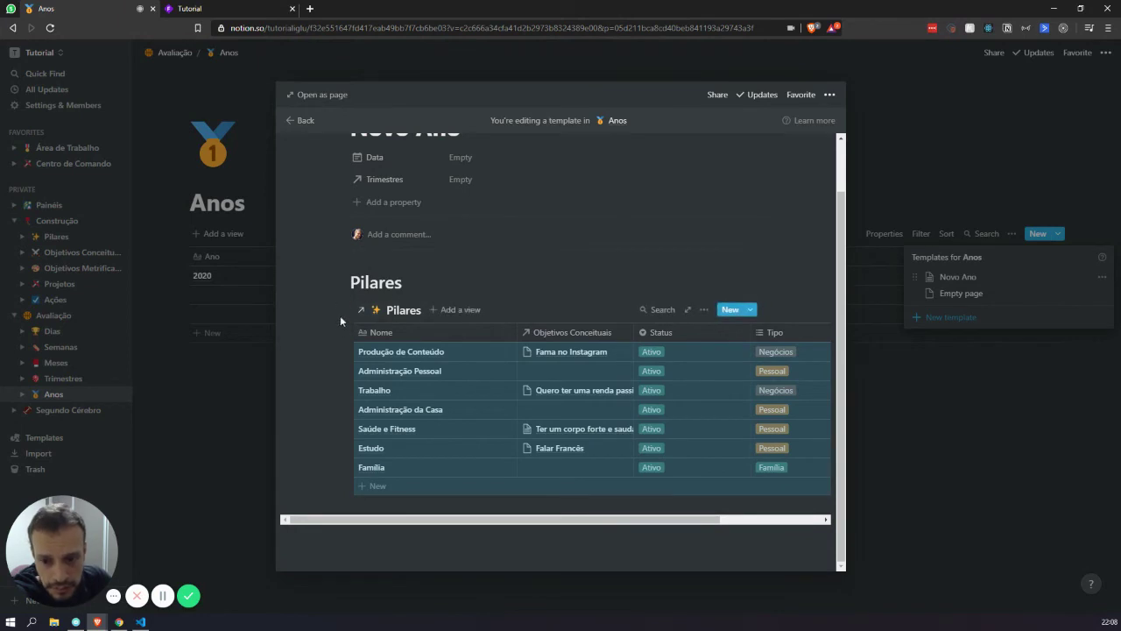
left_click(412, 281)
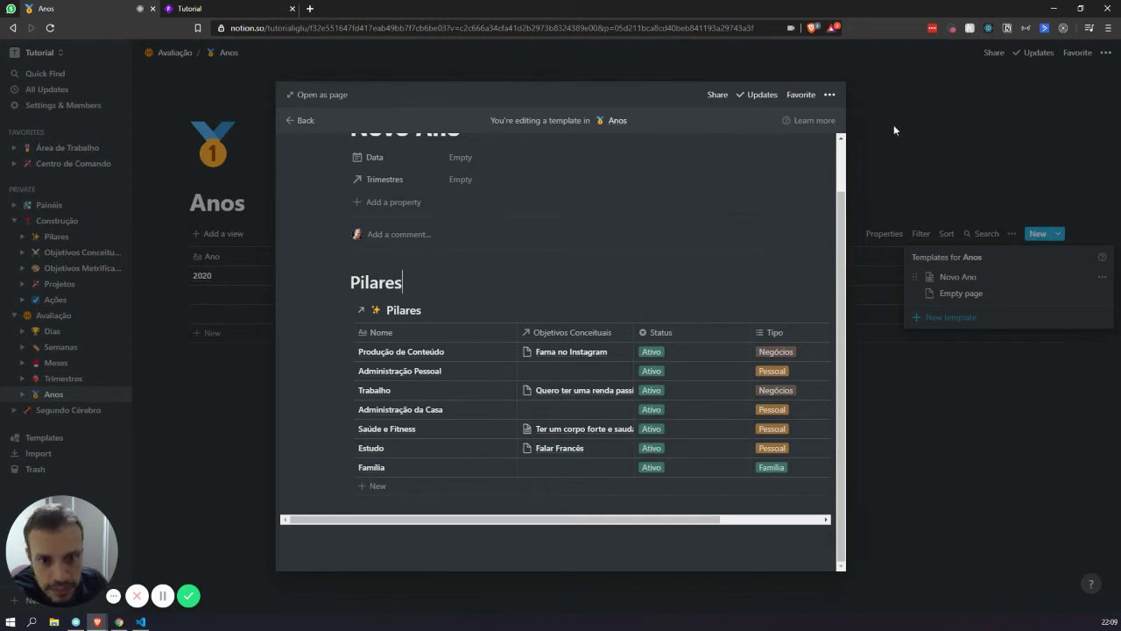
scroll(572, 200, "up", 1)
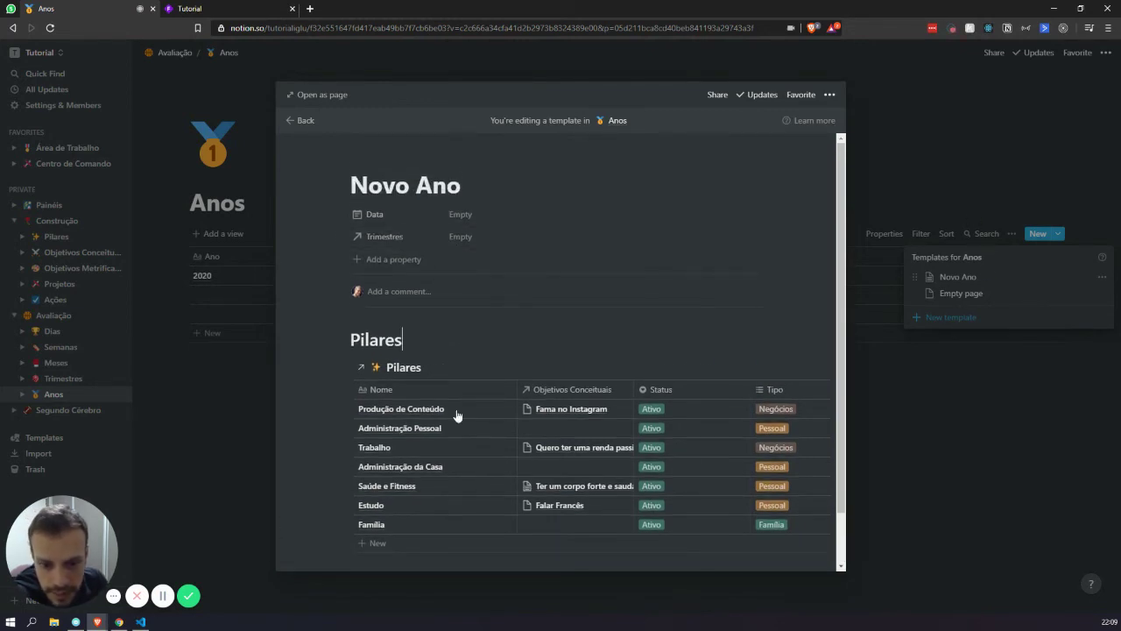
key("Escape")
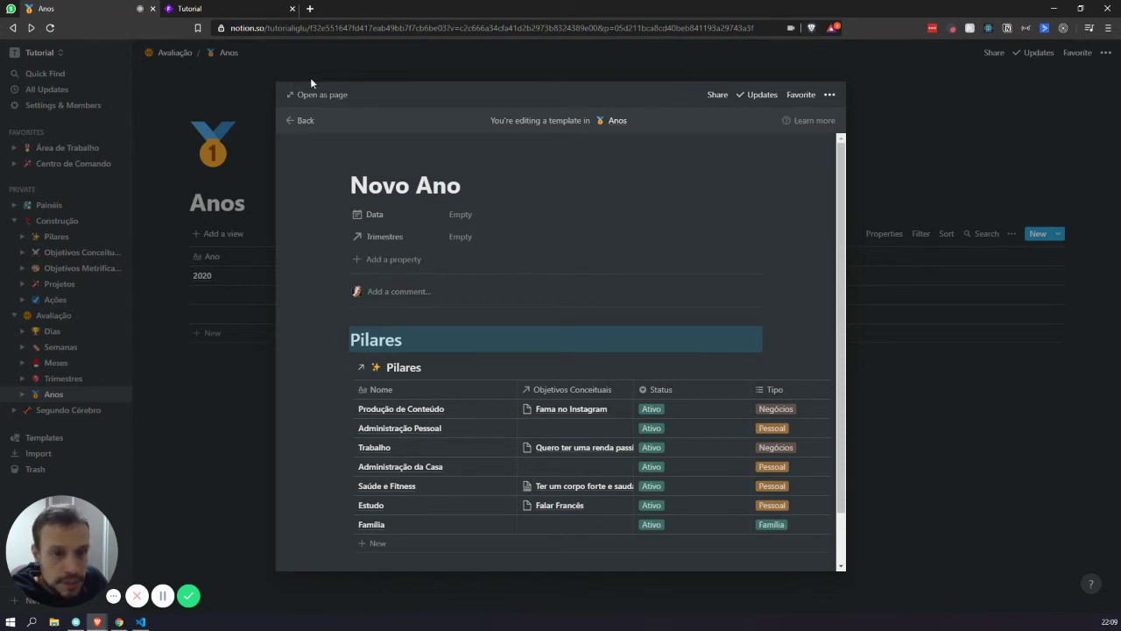
Step: Check the Shields setting for the Notion site and examine the trackers, bandwidth and time saved statistics on a new tab page
left_click(811, 27)
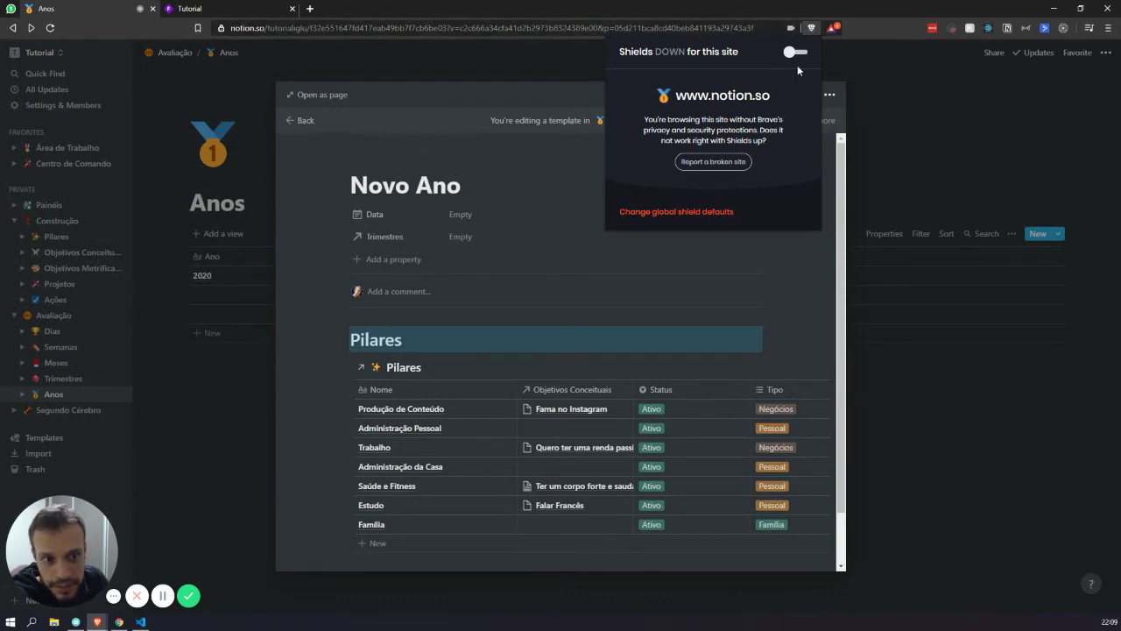
left_click(518, 128)
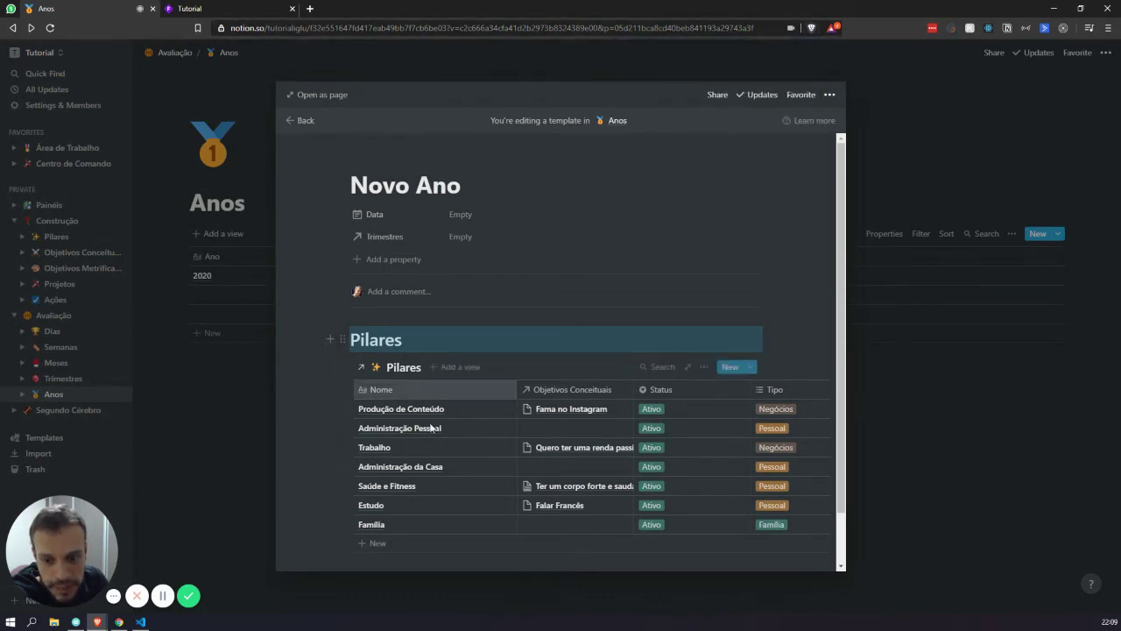
left_click(311, 8)
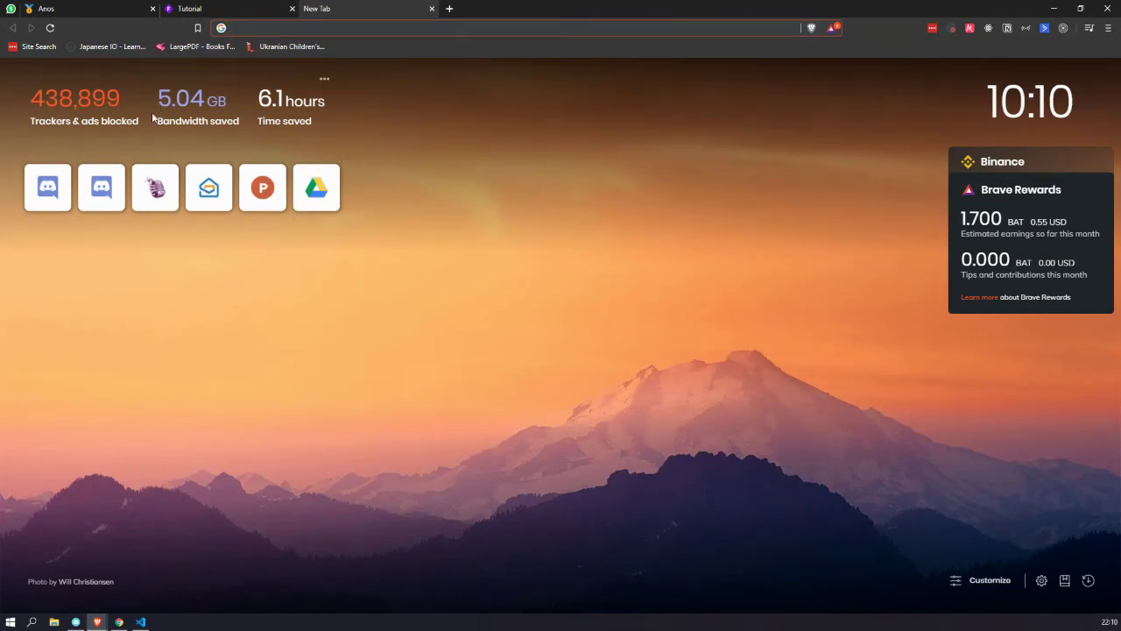
left_click_drag(35, 98, 123, 98)
left_click(486, 150)
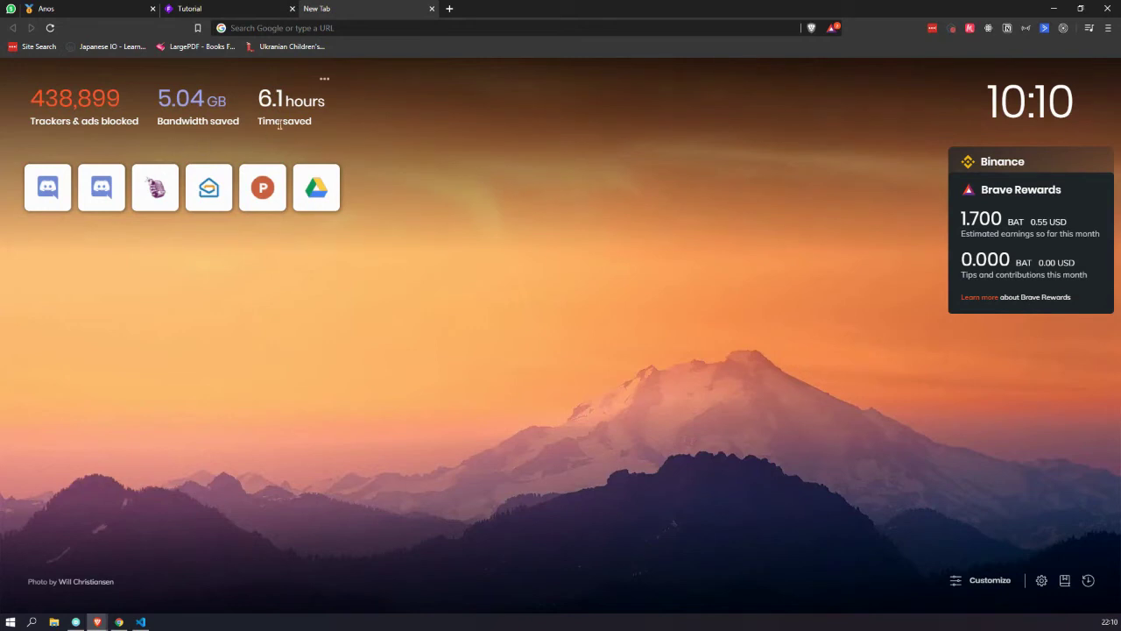
left_click_drag(229, 99, 177, 95)
left_click(234, 119)
left_click(178, 97)
left_click_drag(265, 98, 359, 105)
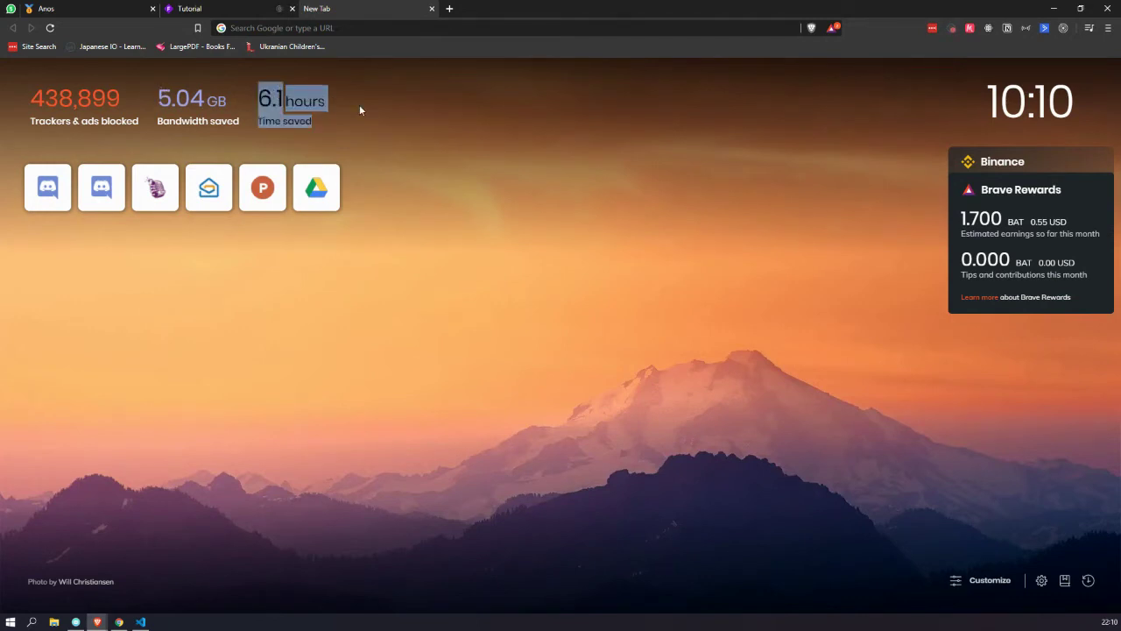
left_click(380, 100)
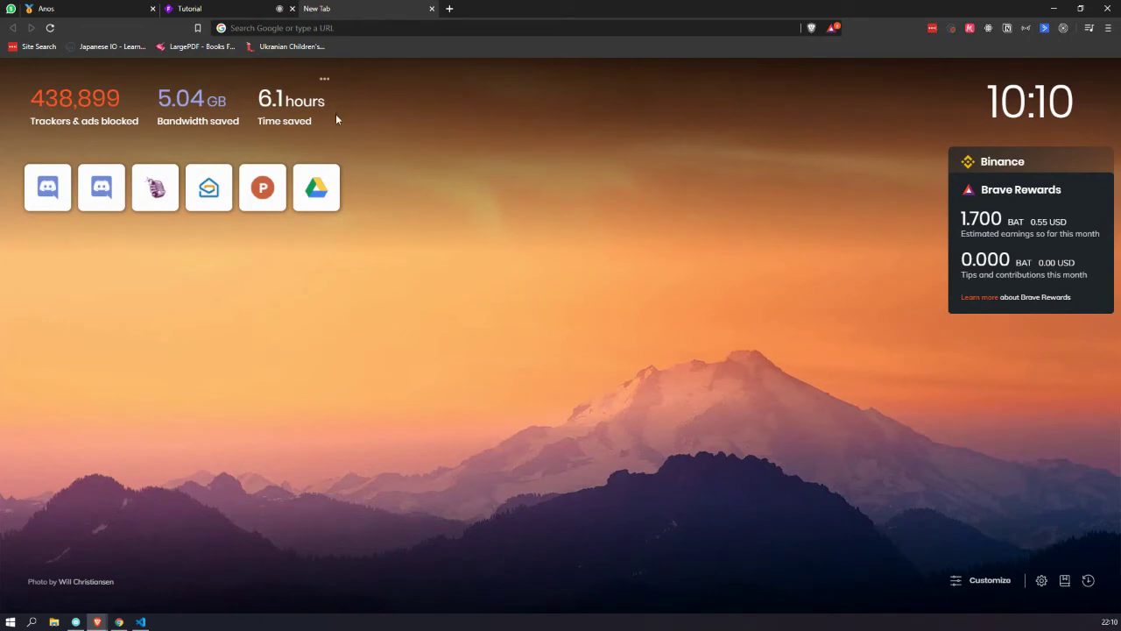
left_click_drag(337, 112, 260, 93)
left_click(372, 107)
left_click_drag(262, 93, 317, 102)
left_click(317, 102)
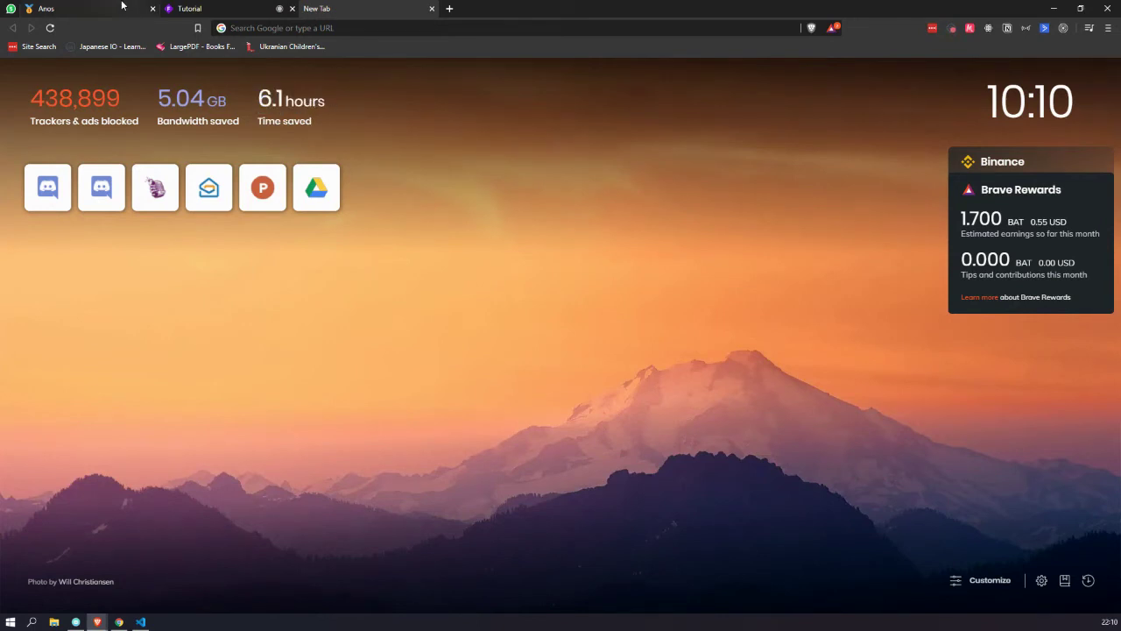
left_click(120, 6)
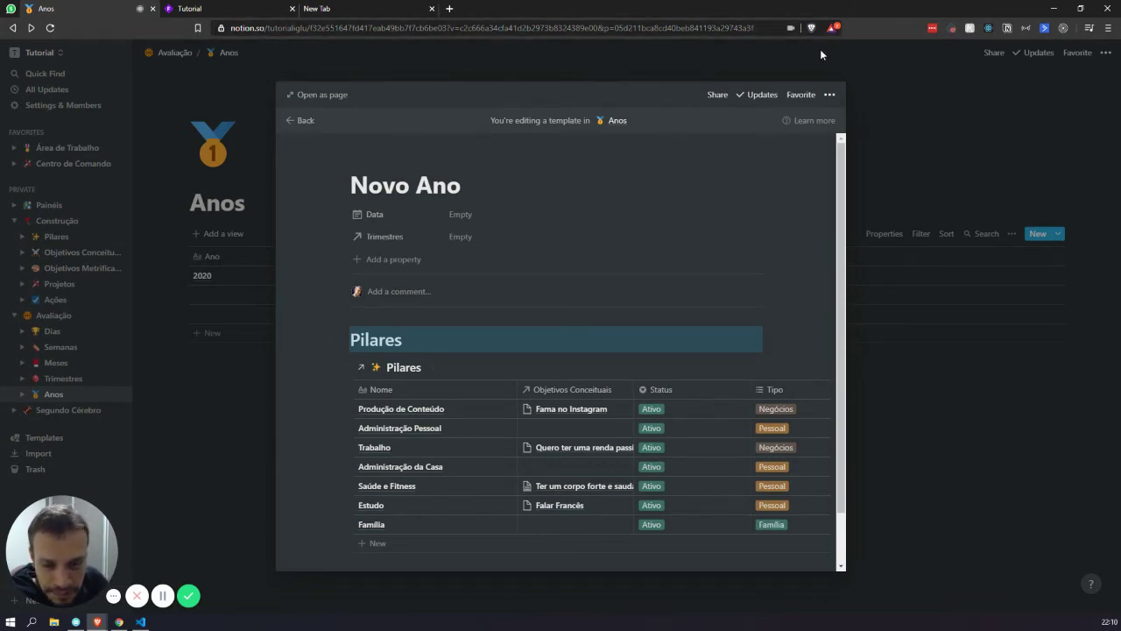
Step: Open the brave.com website in another new browser tab
left_click(449, 9)
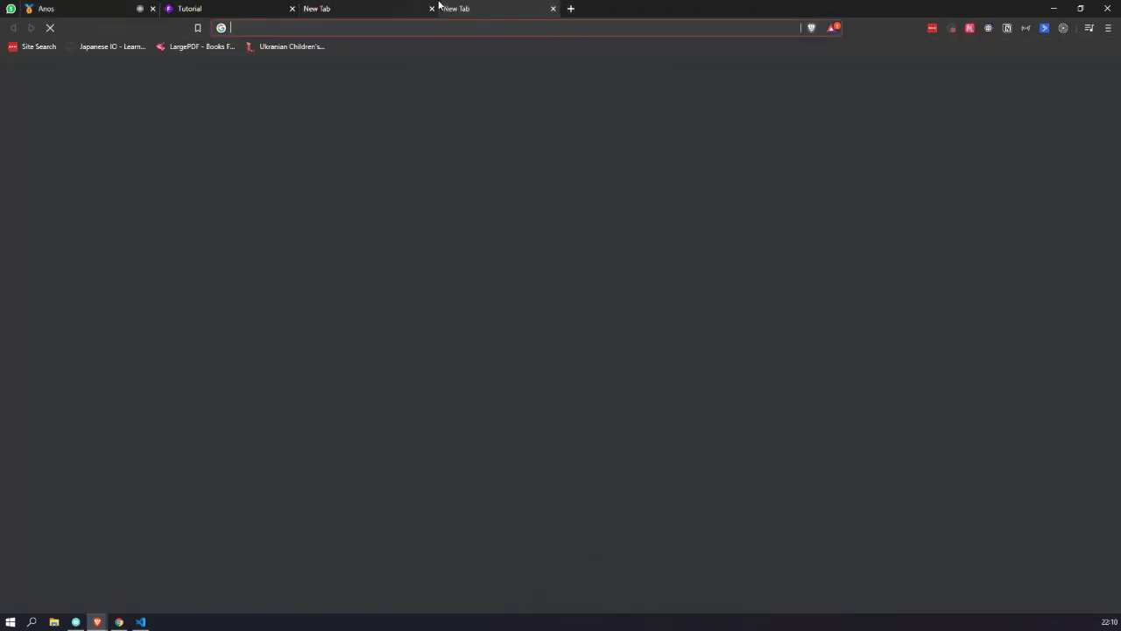
type("brave")
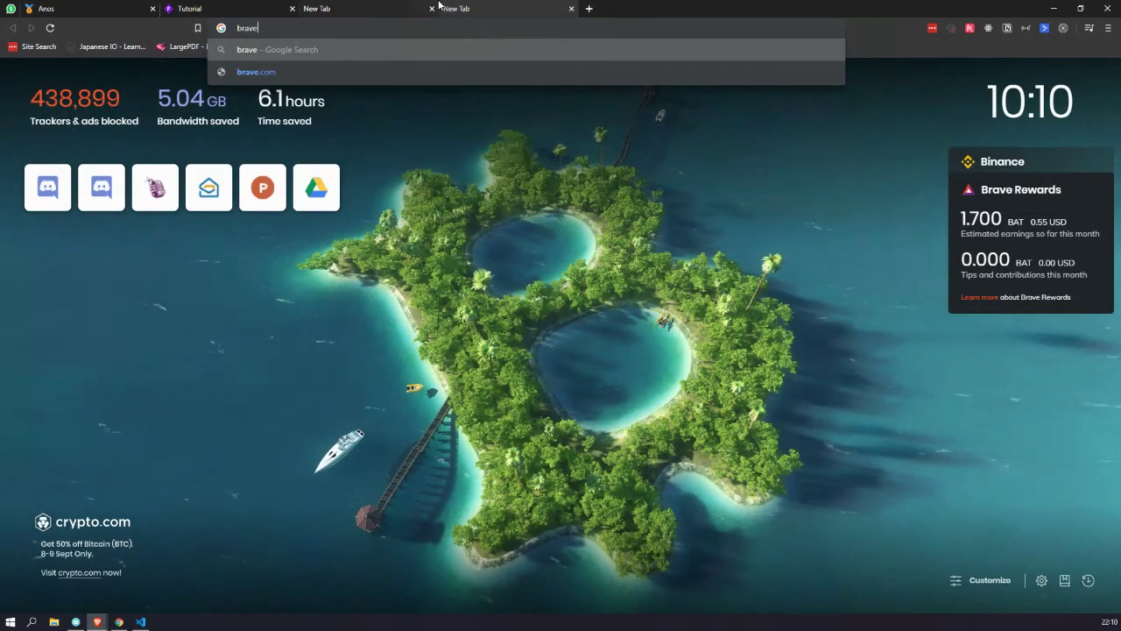
type(".com")
key("Return")
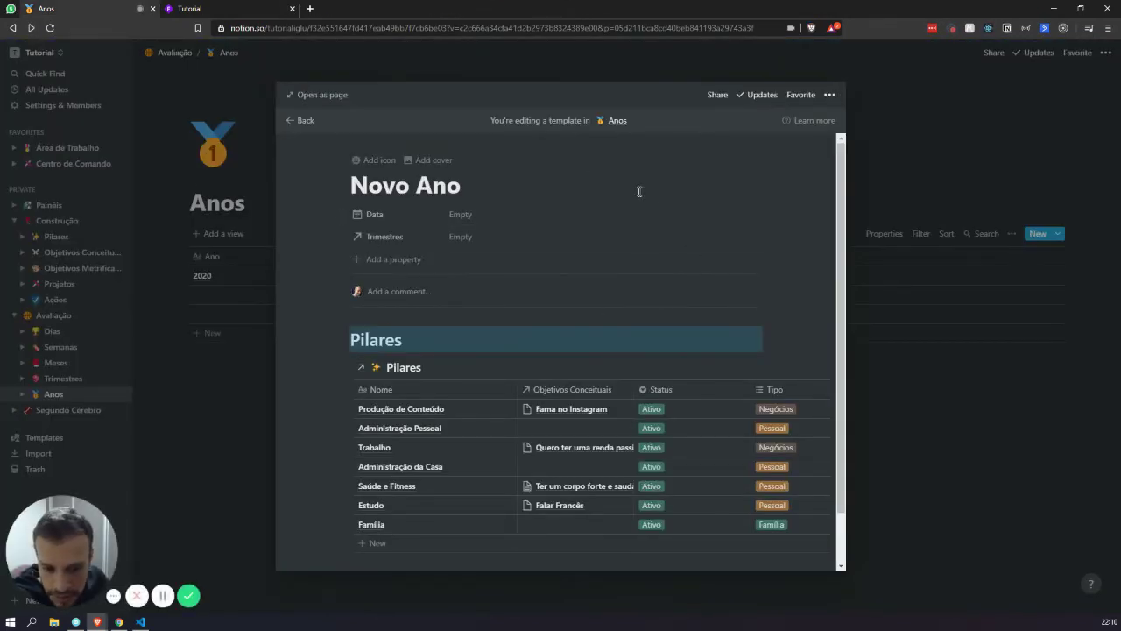
Step: Add an empty Heading 3 block below the linked Pilares database in the Novo Ano template
scroll(384, 375, "down", 1)
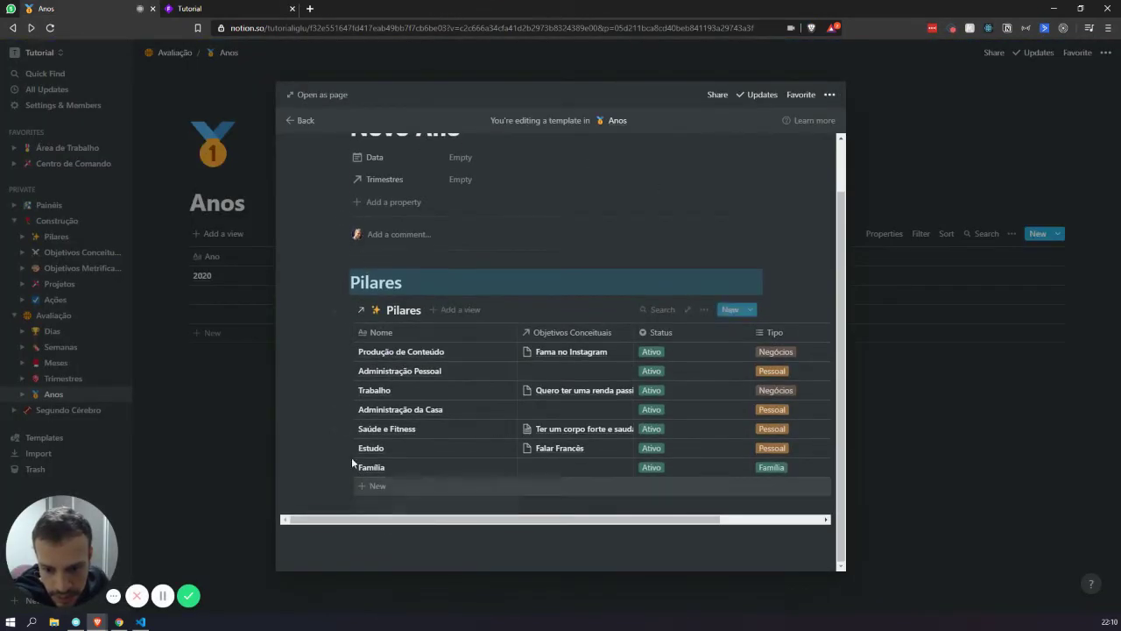
left_click(334, 310)
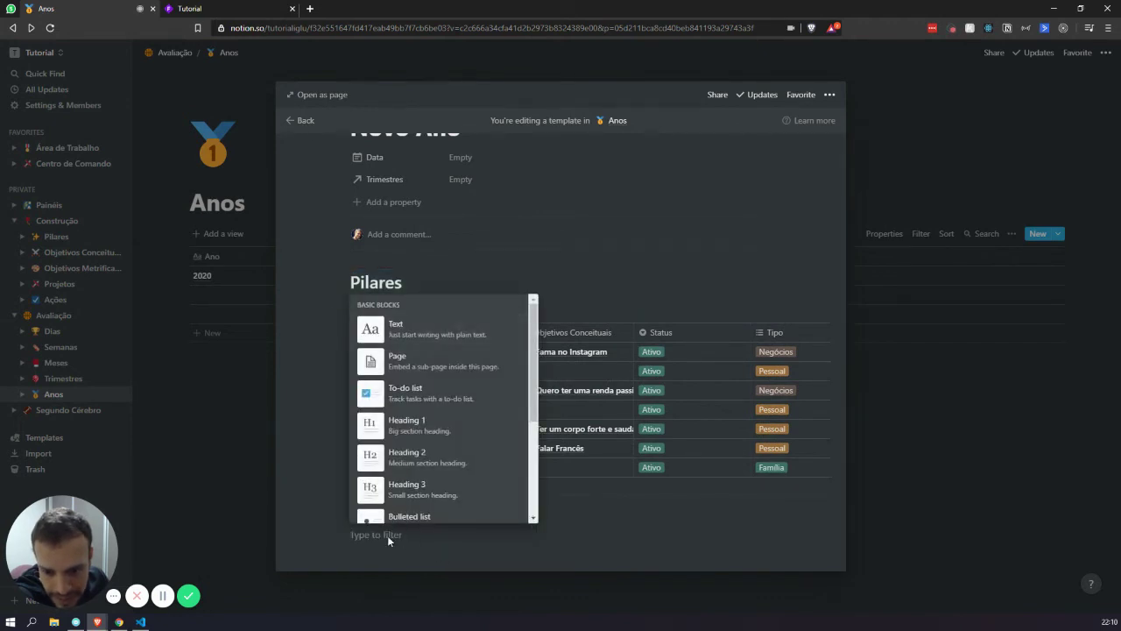
key("Escape")
scroll(387, 524, "down", 1)
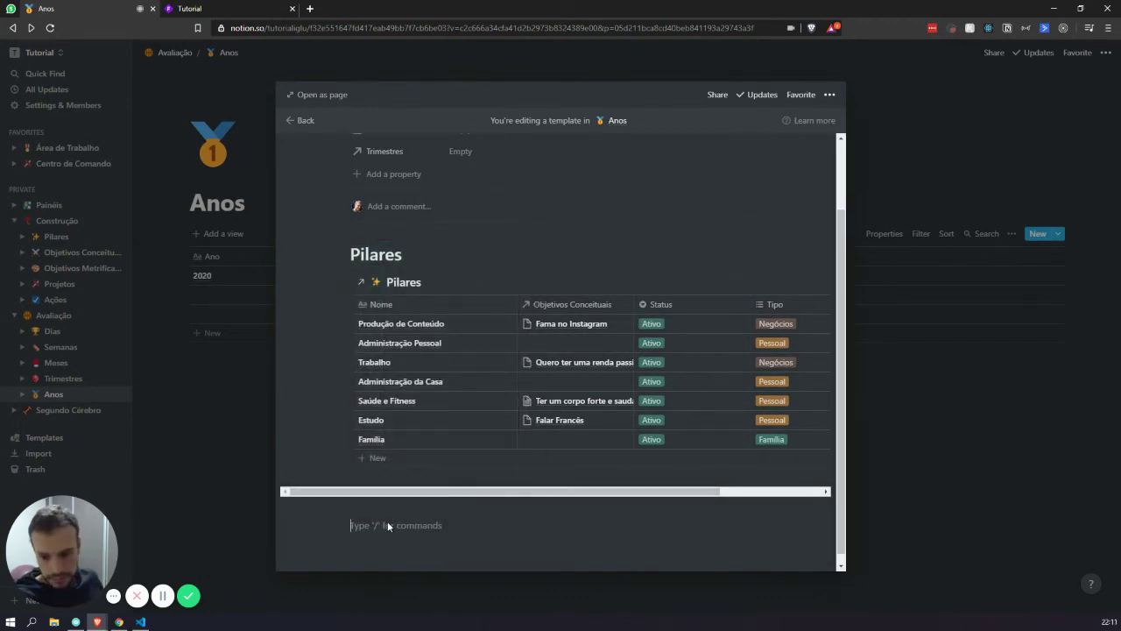
left_click(332, 363)
key("Return")
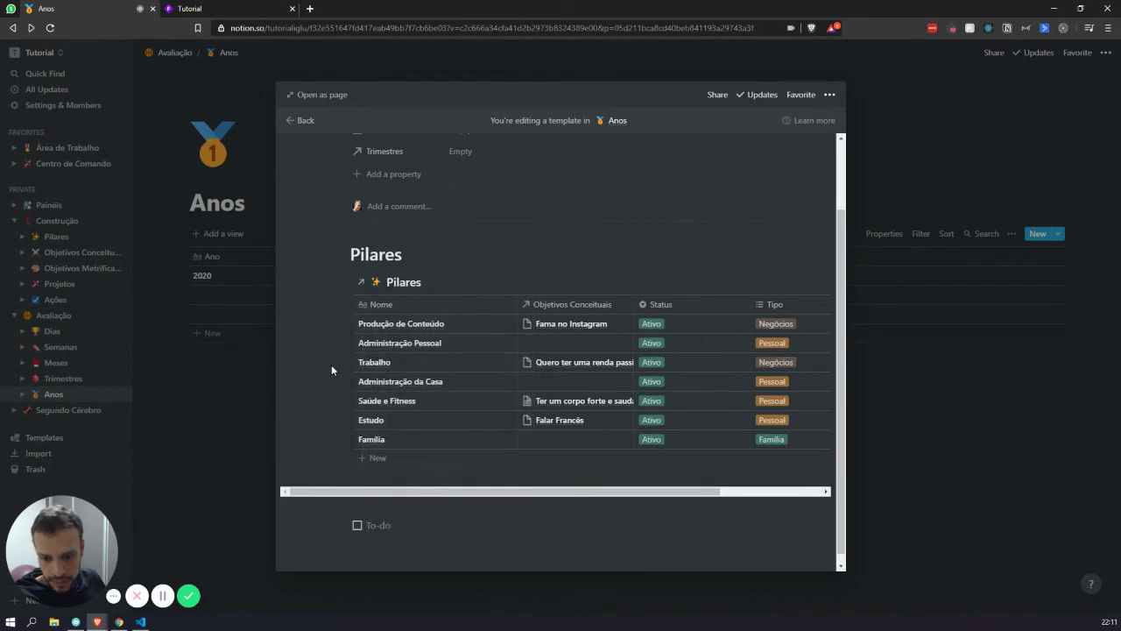
key("BackSpace")
type("/h3")
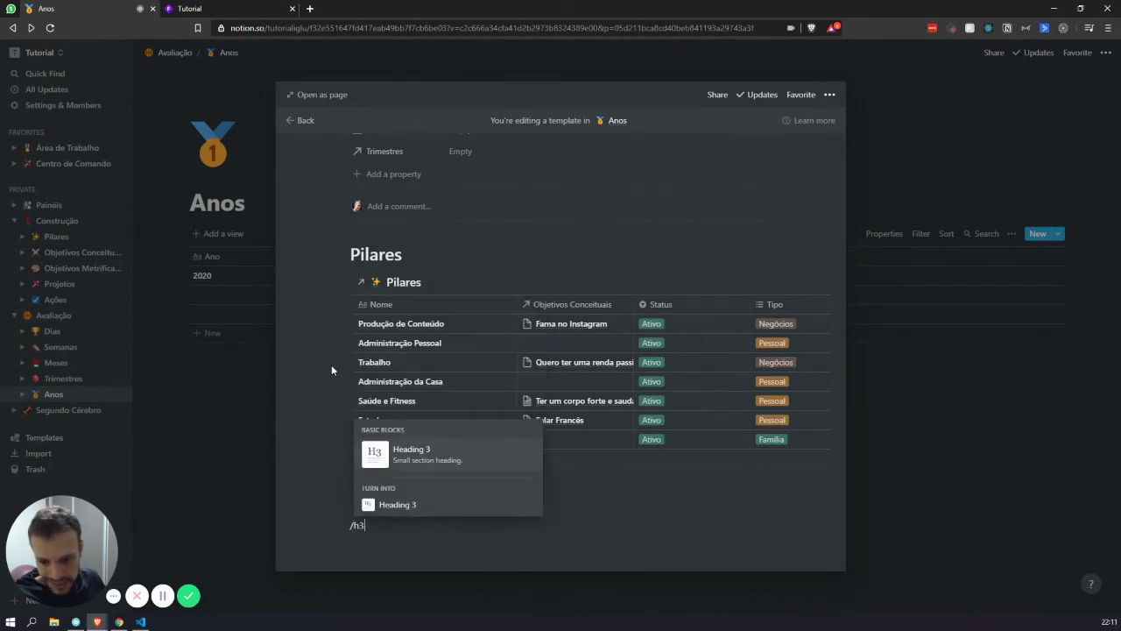
key("Return")
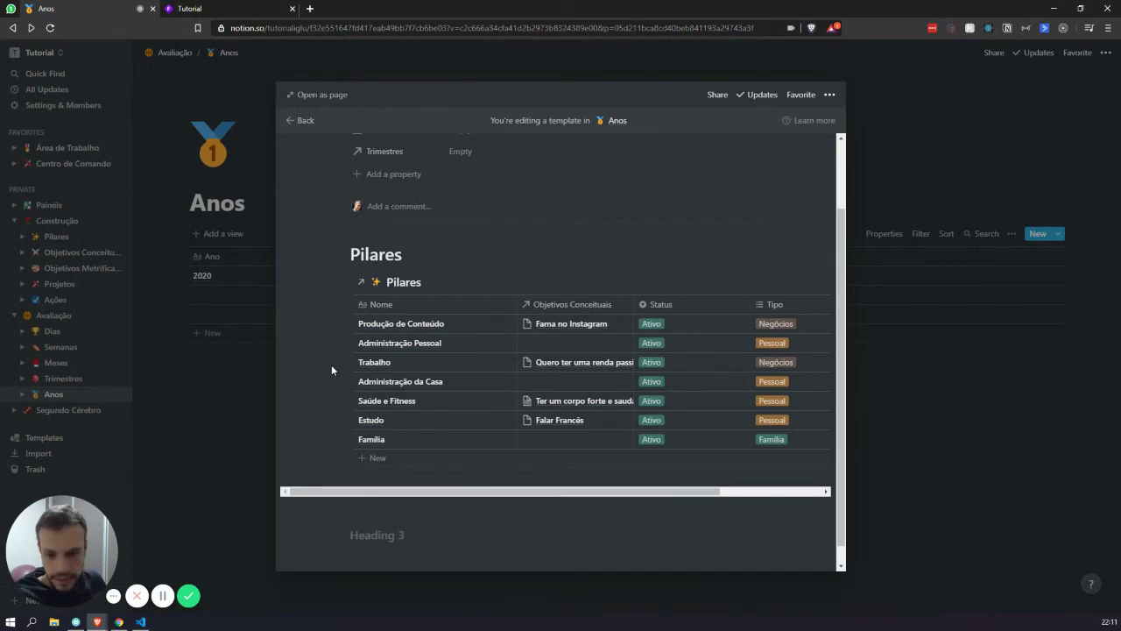
type("Q")
key("BackSpace")
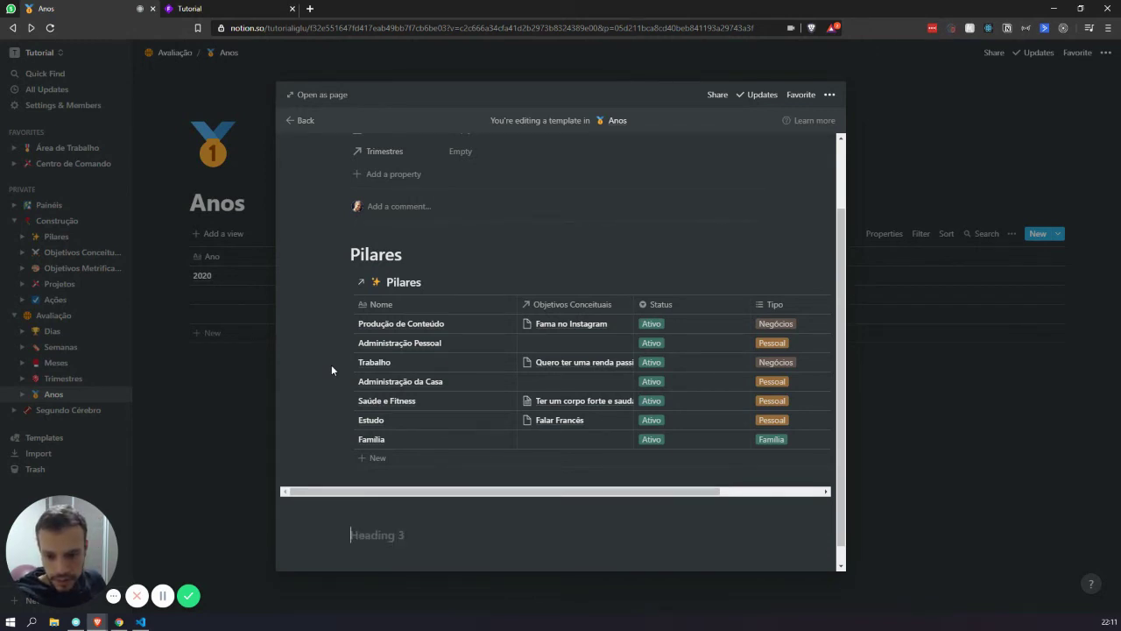
type("Quais p")
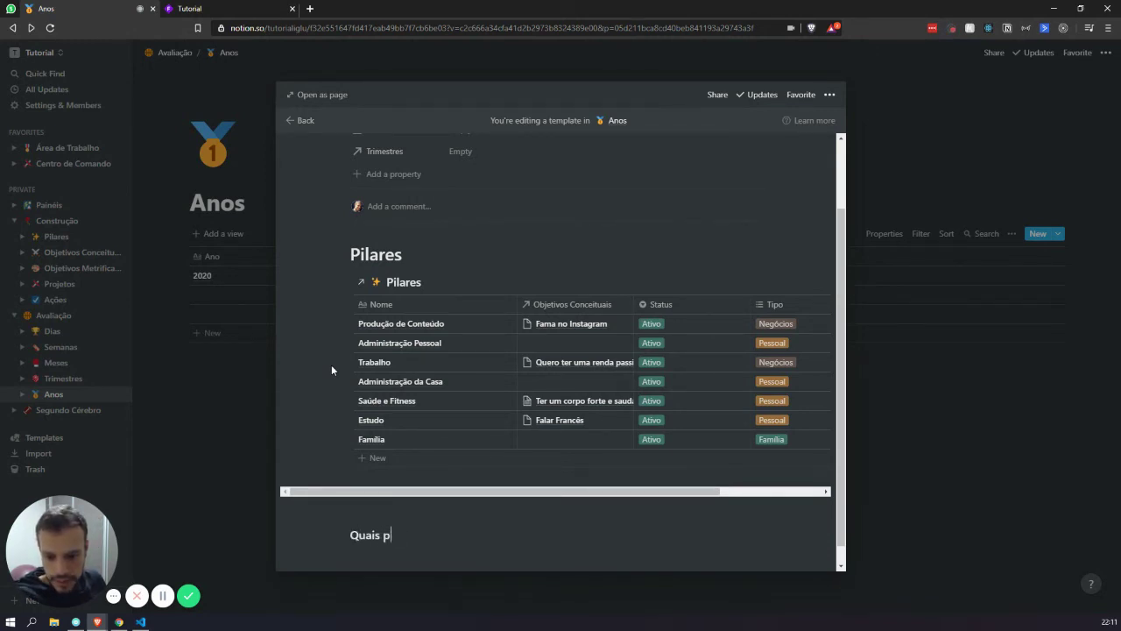
type("ilares ")
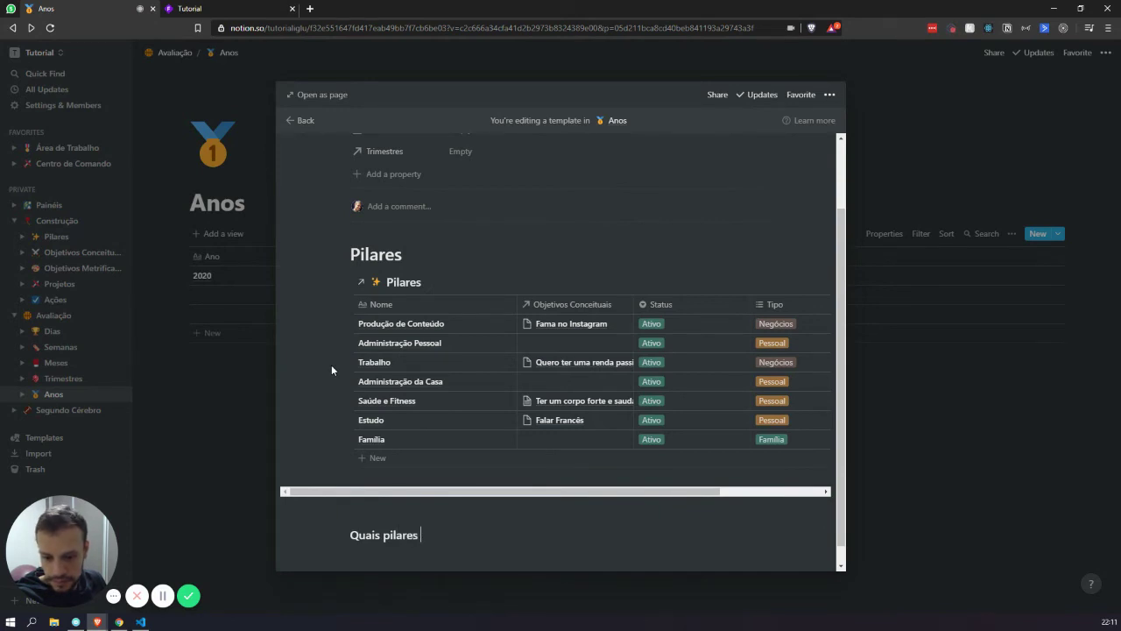
type("ainda fazem ")
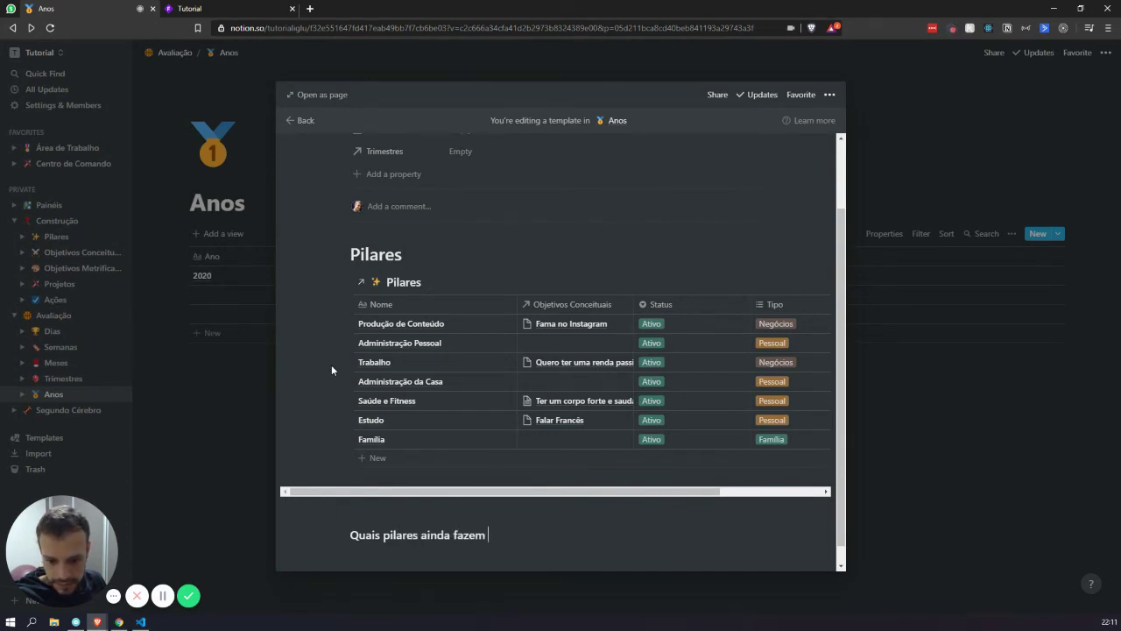
type("sentido")
key("Return")
type("/")
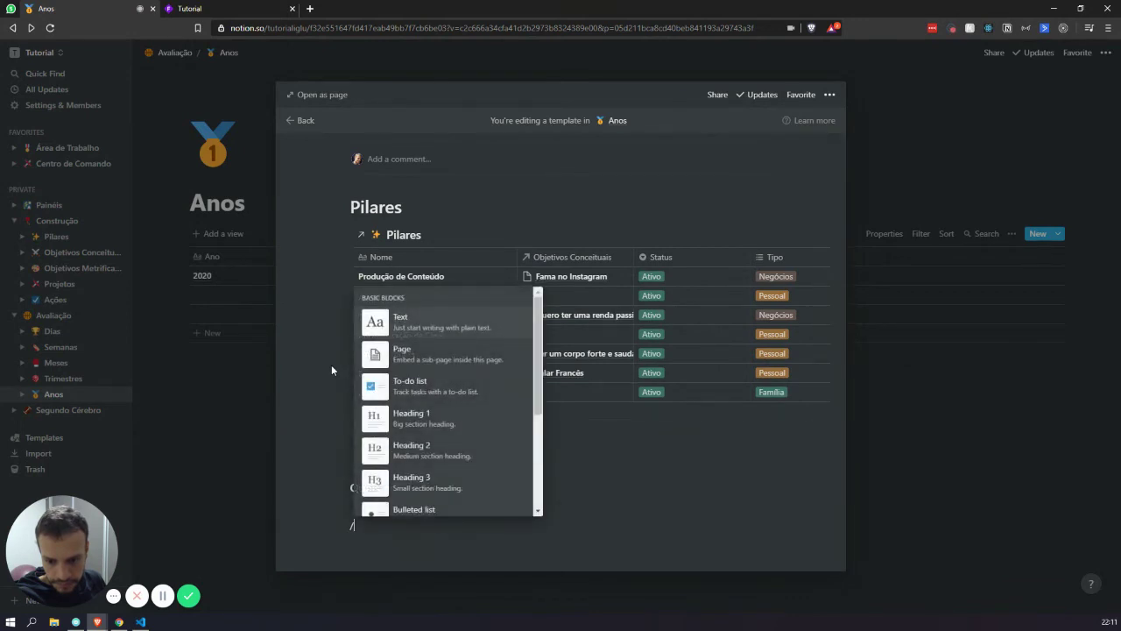
type("h3")
key("BackSpace")
key("BackSpace")
key("BackSpace")
key("BackSpace")
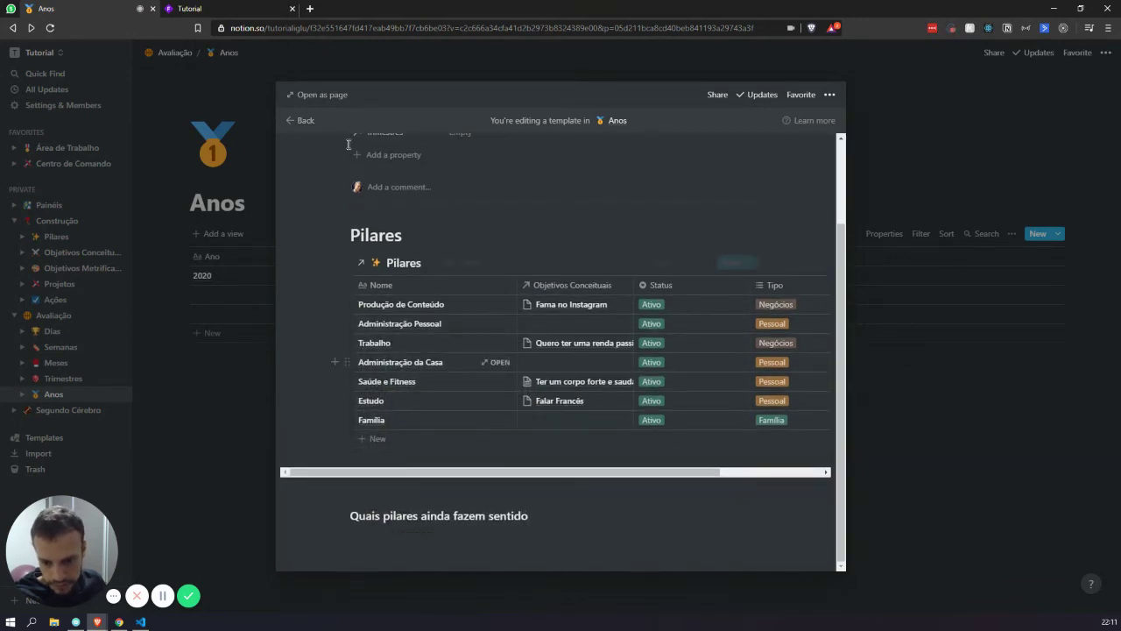
key("ctrl+BackSpace")
key("ctrl+BackSpace")
key("ctrl+BackSpace")
key("ctrl+BackSpace")
key("ctrl+BackSpace")
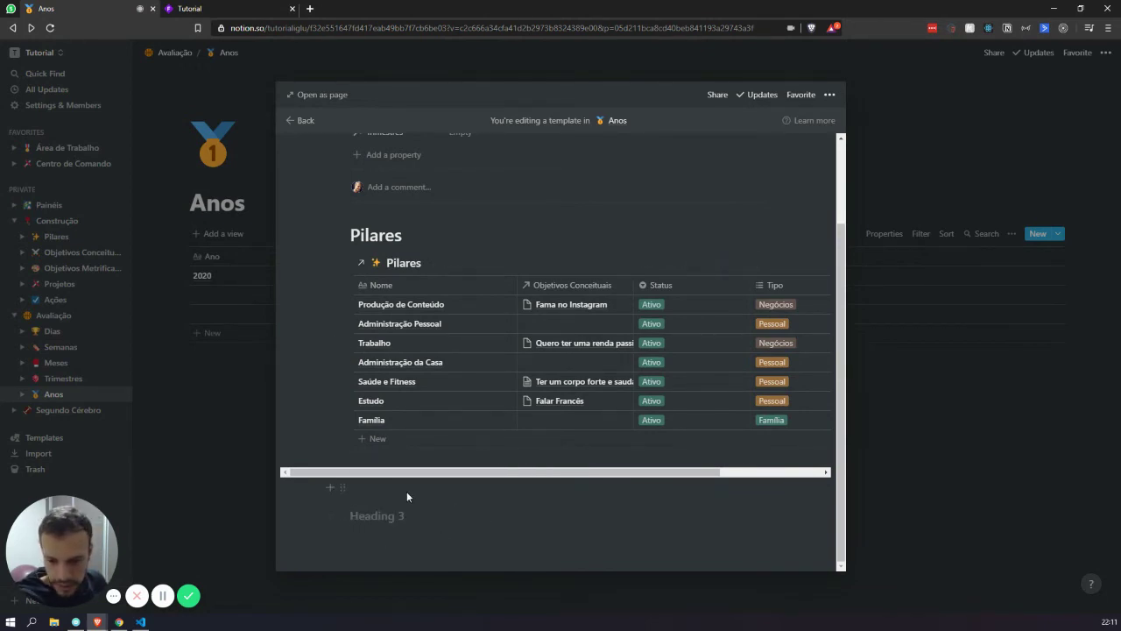
Step: Write the question "Há algum pilar que não faz mais sentido?" in the empty Heading 3 below the Pilares database
type("Há al")
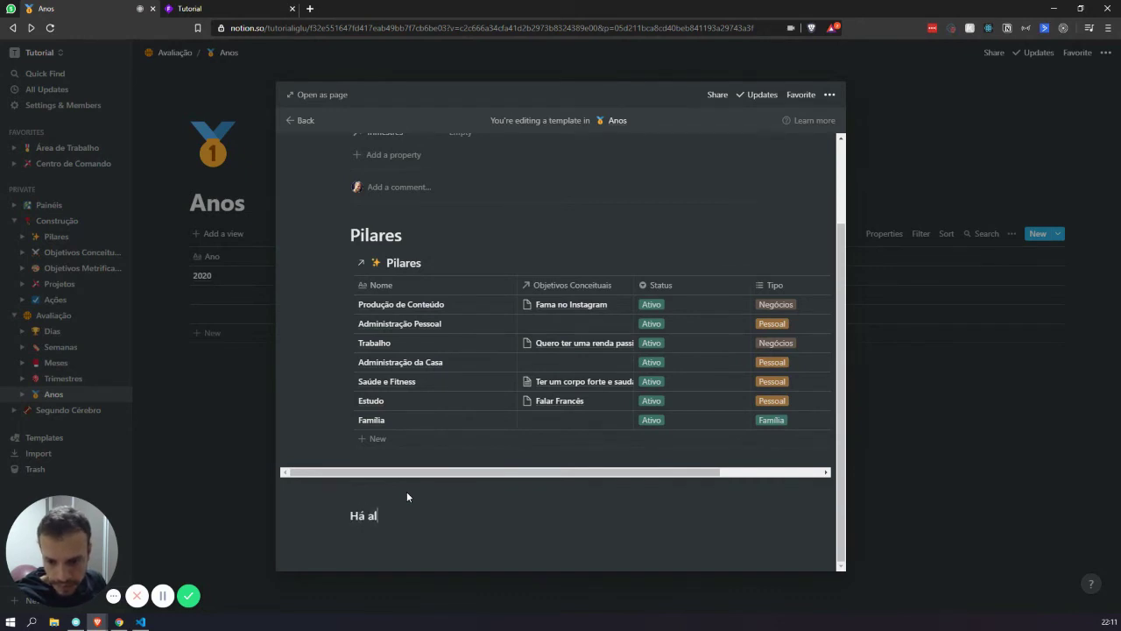
type("gum pilar que")
key("BackSpace")
type("qu")
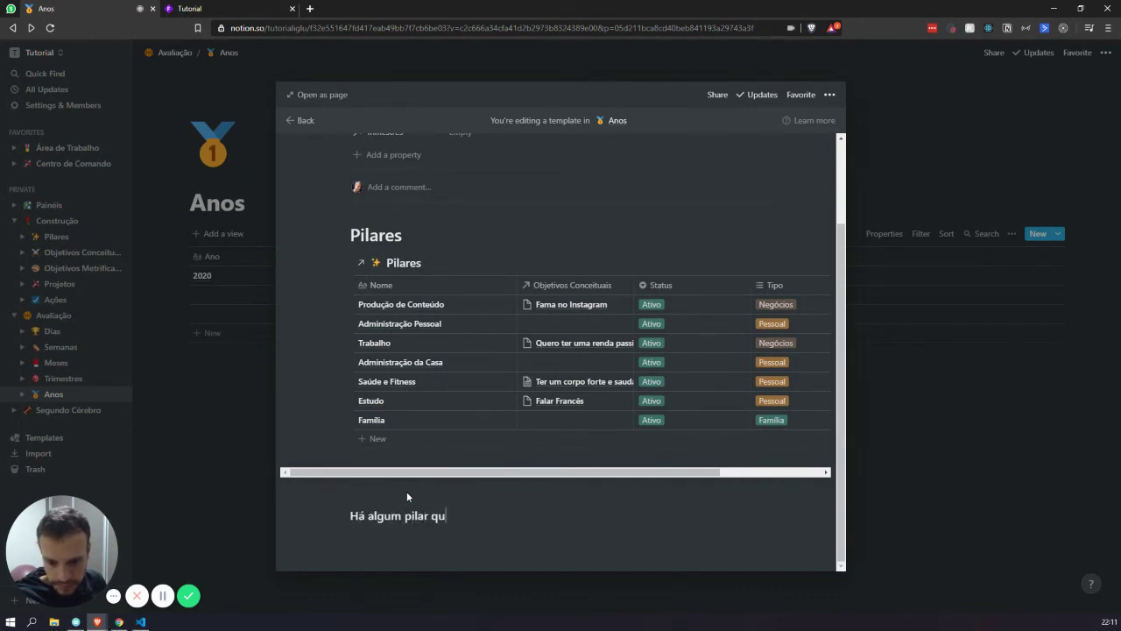
type("e não faz mais sentigo?")
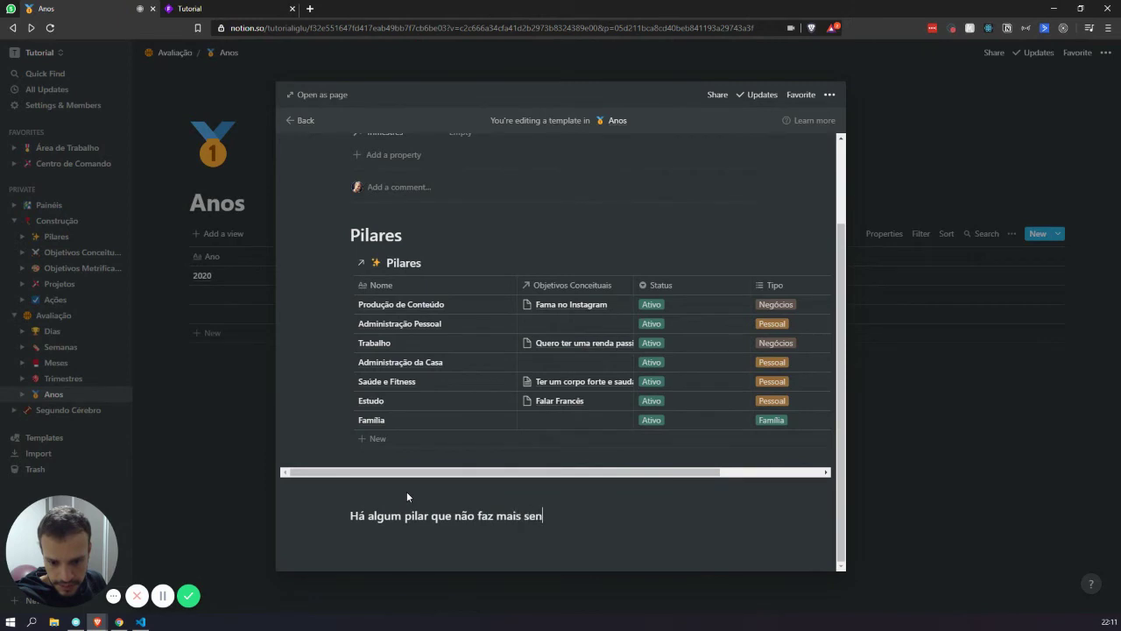
key("BackSpace")
key("BackSpace")
key("BackSpace")
type("do?")
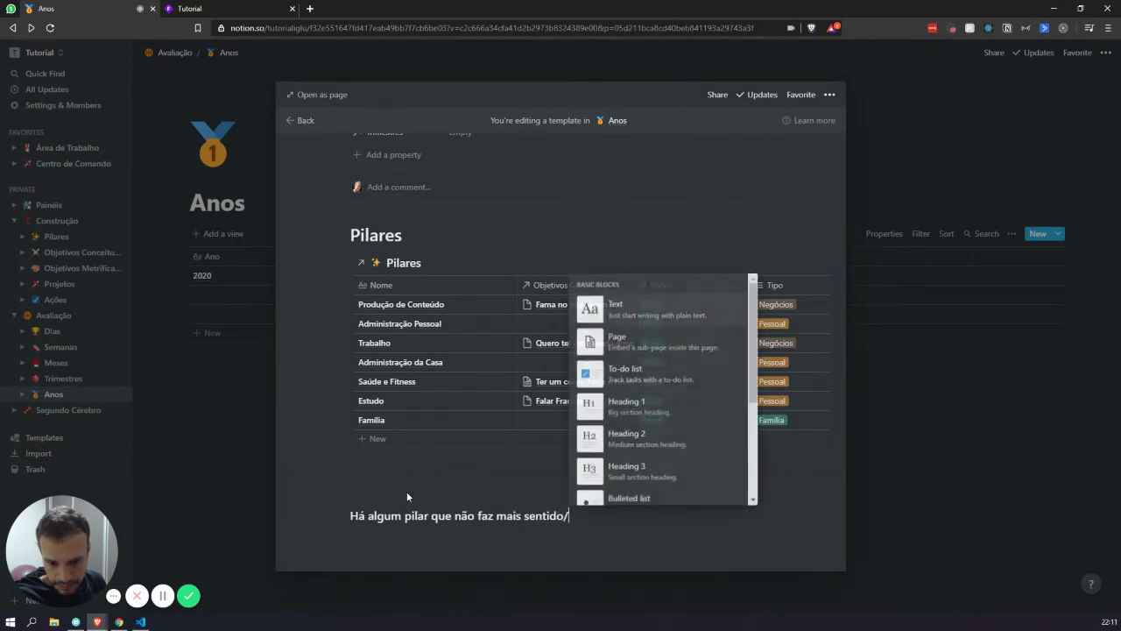
key("Escape")
Step: Add a Heading 3 below the first question reading "Há algum novo pilar planejado para o próximo ano?"
key("Return")
type("/h3")
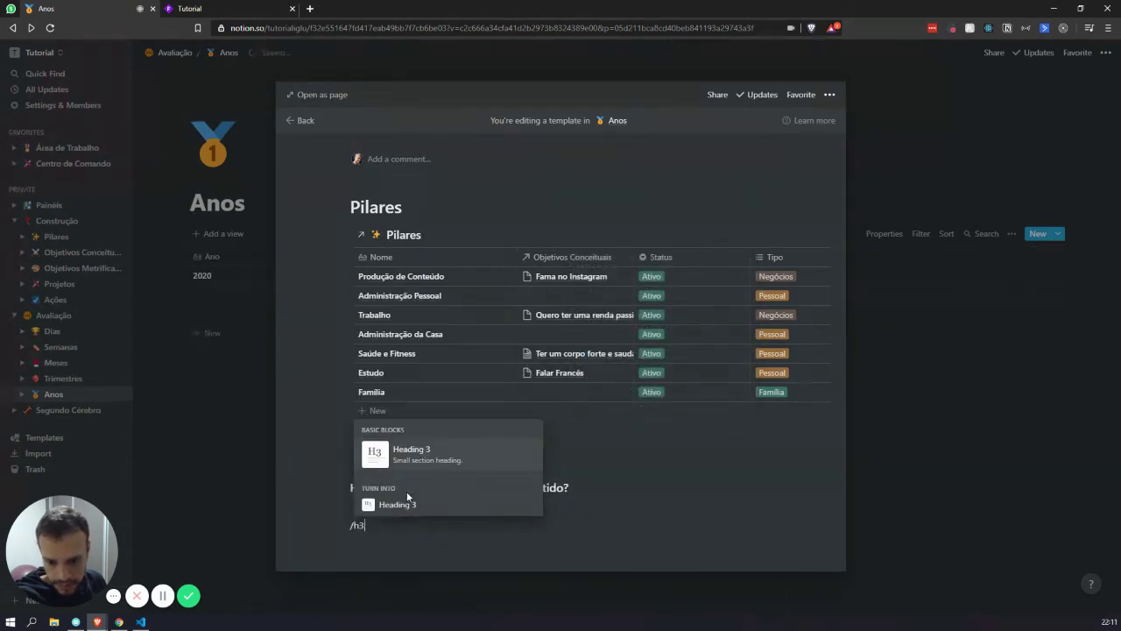
key("Return")
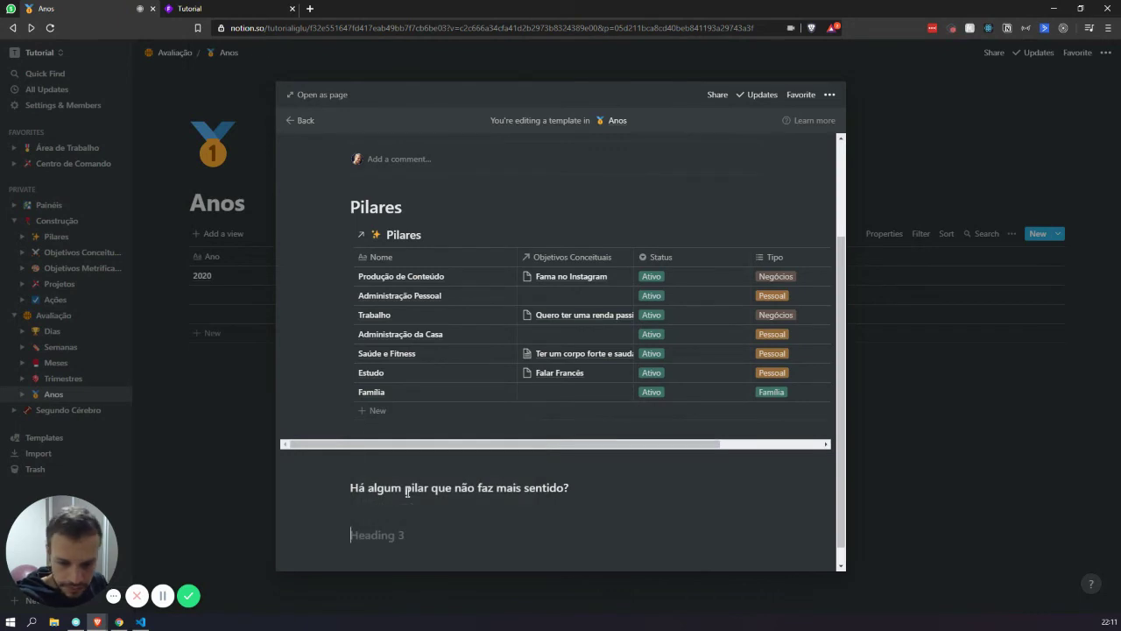
type("Há")
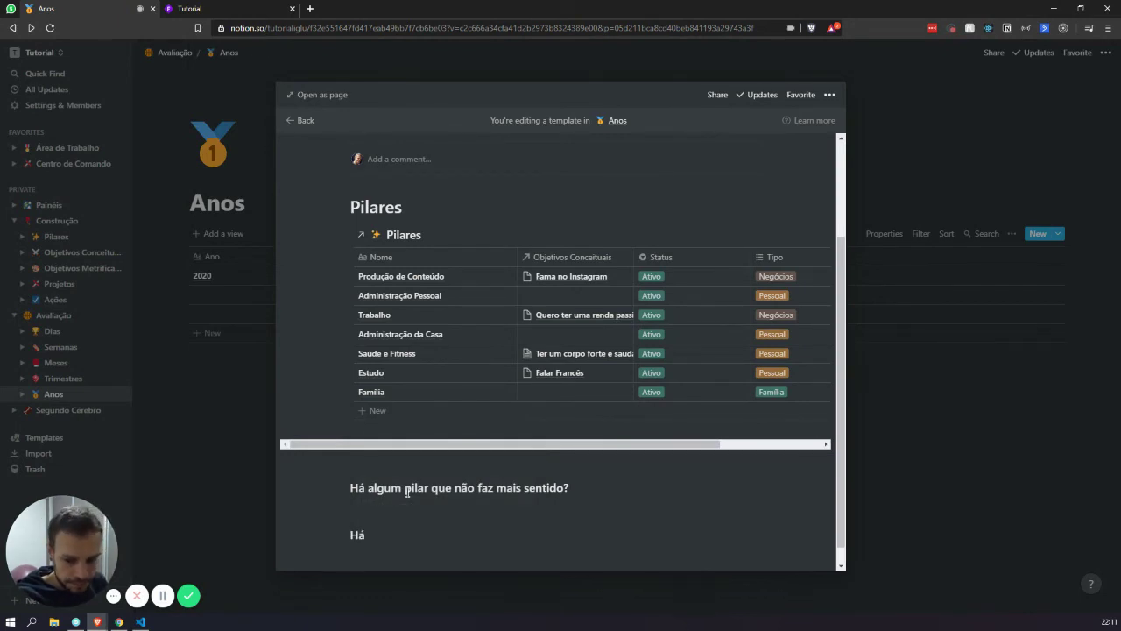
type(" algum novo p")
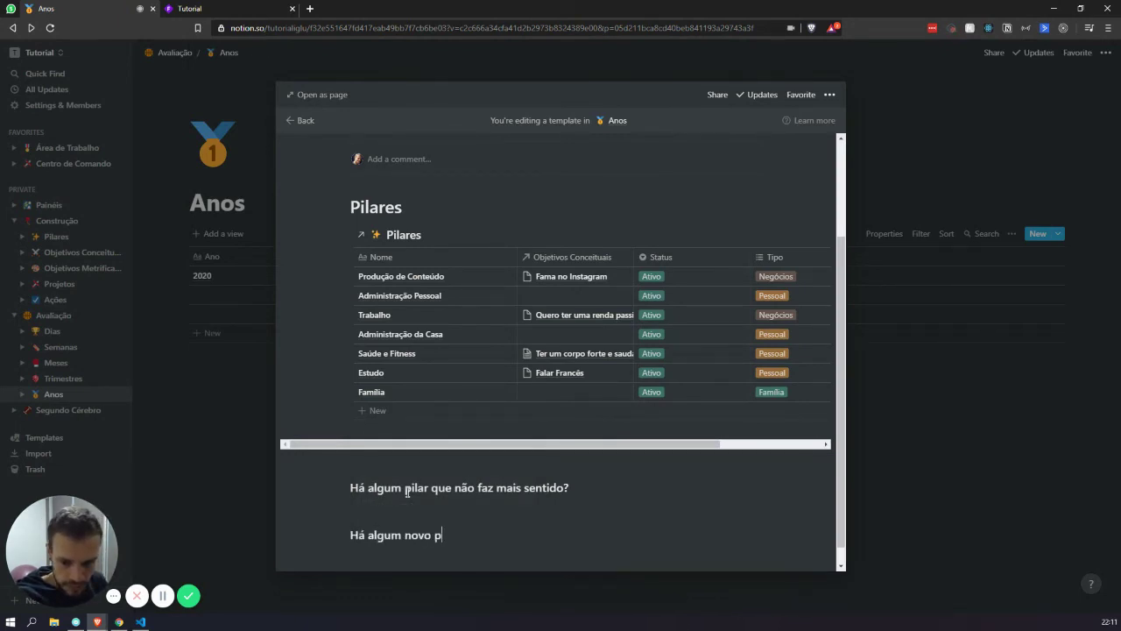
type("ilar q")
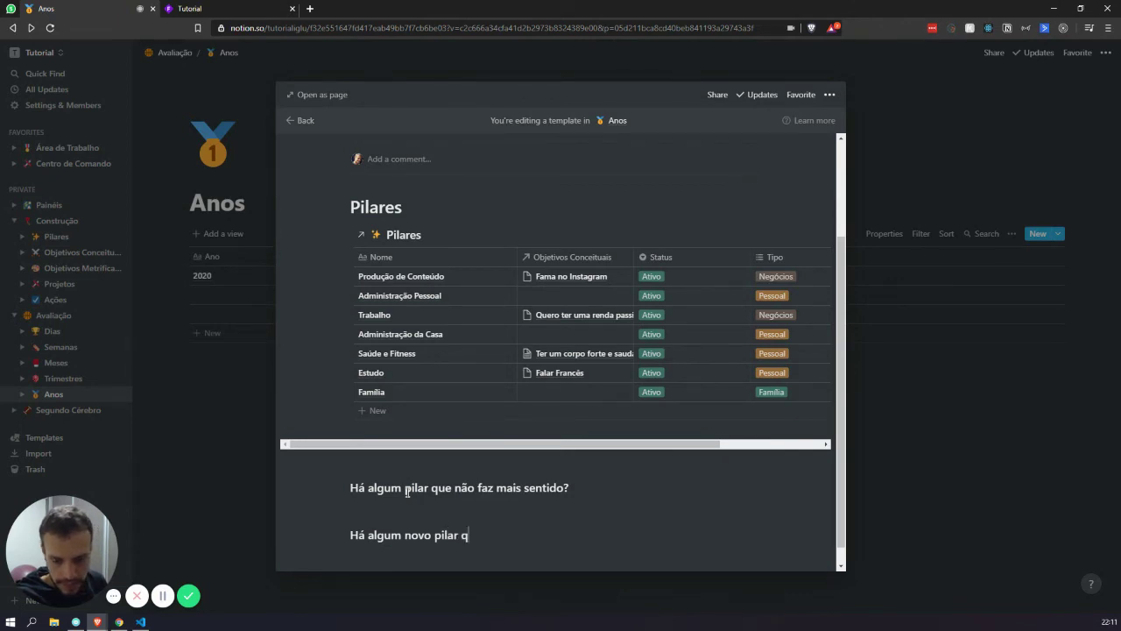
key("BackSpace")
type("interess")
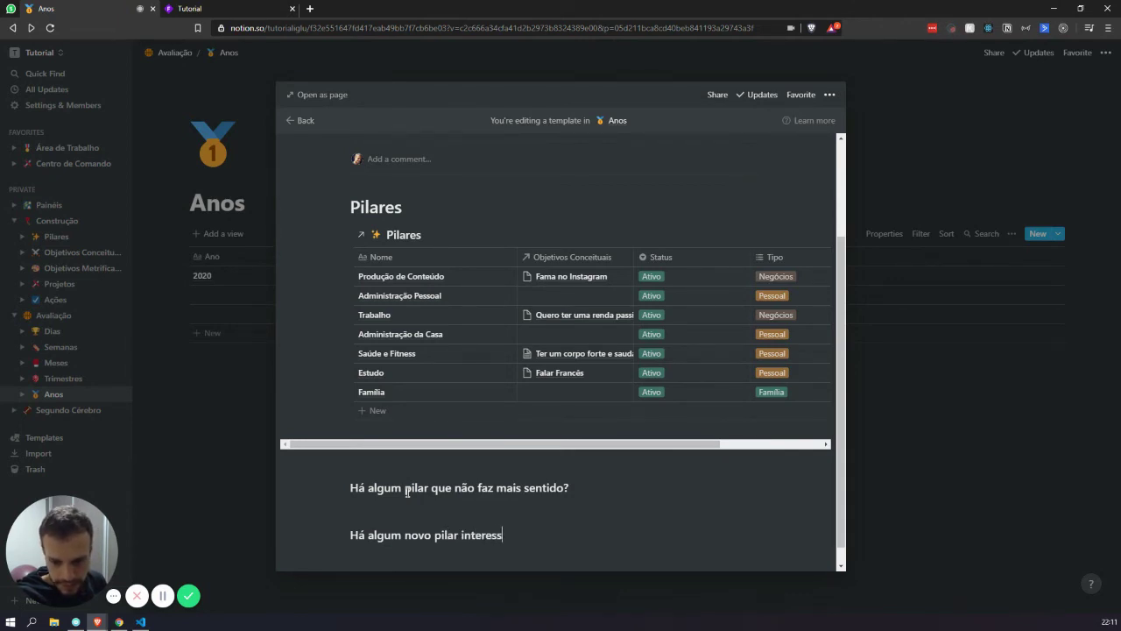
key("ctrl+BackSpace")
type("pla")
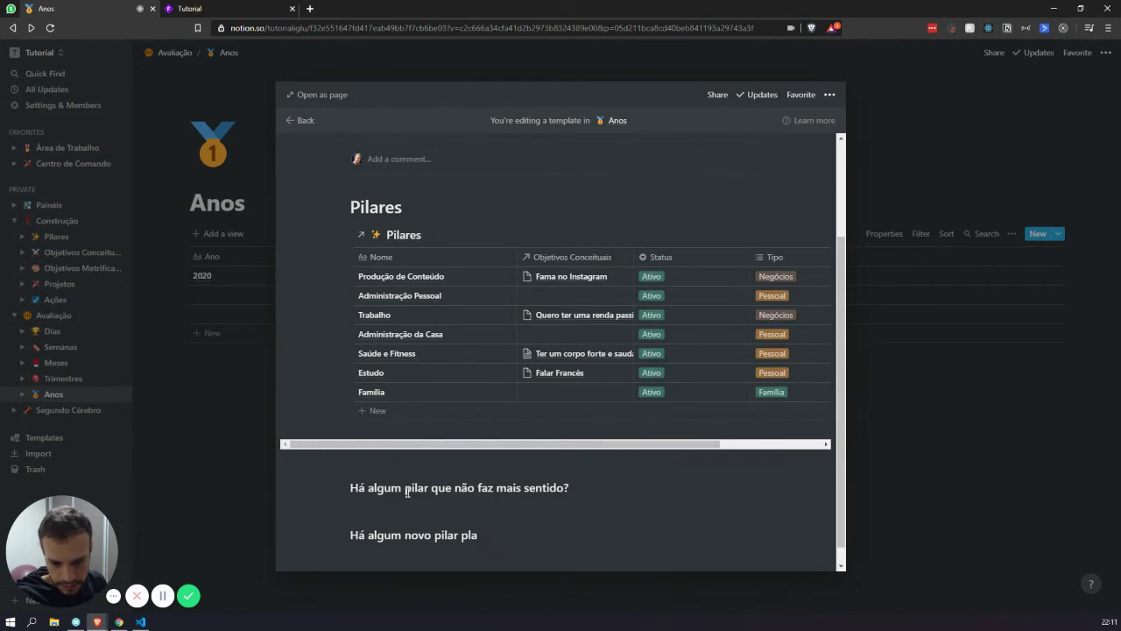
type("nejado para o pr")
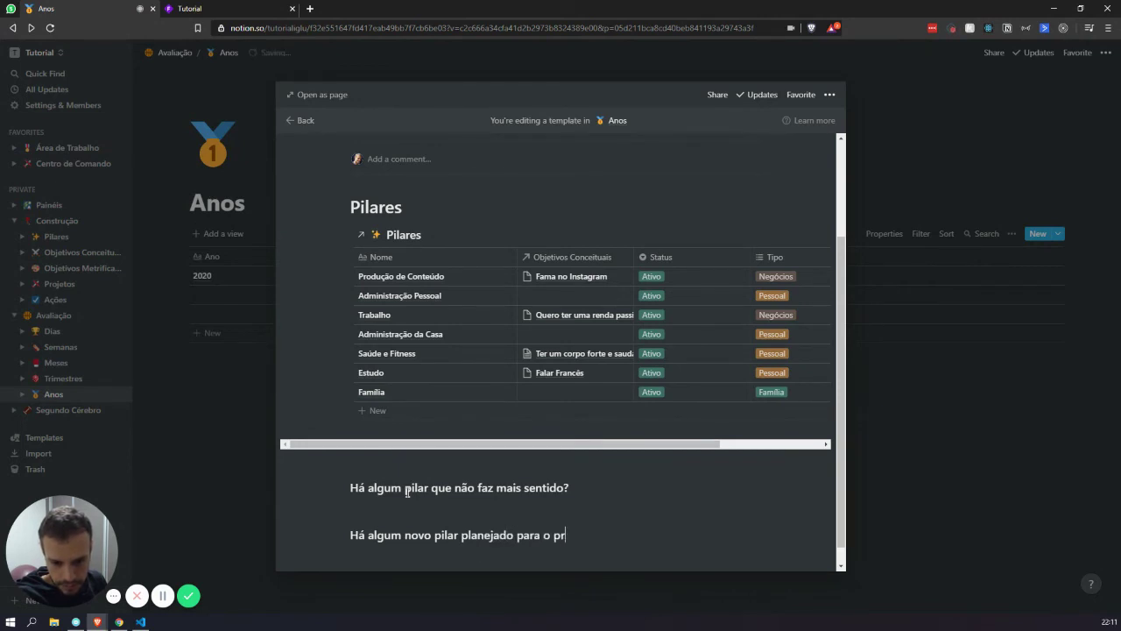
type("óximo ano?")
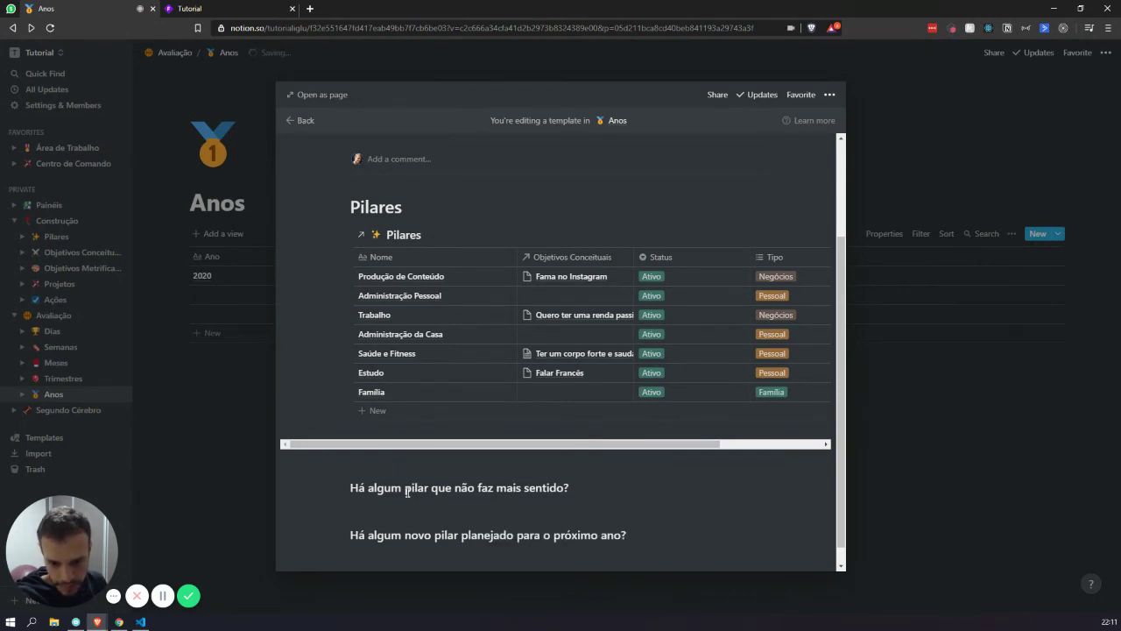
Step: Add another Heading 3 reading "Revisão das áreas da vida" below the two questions, leaving blank lines above it
scroll(480, 438, "down", 1)
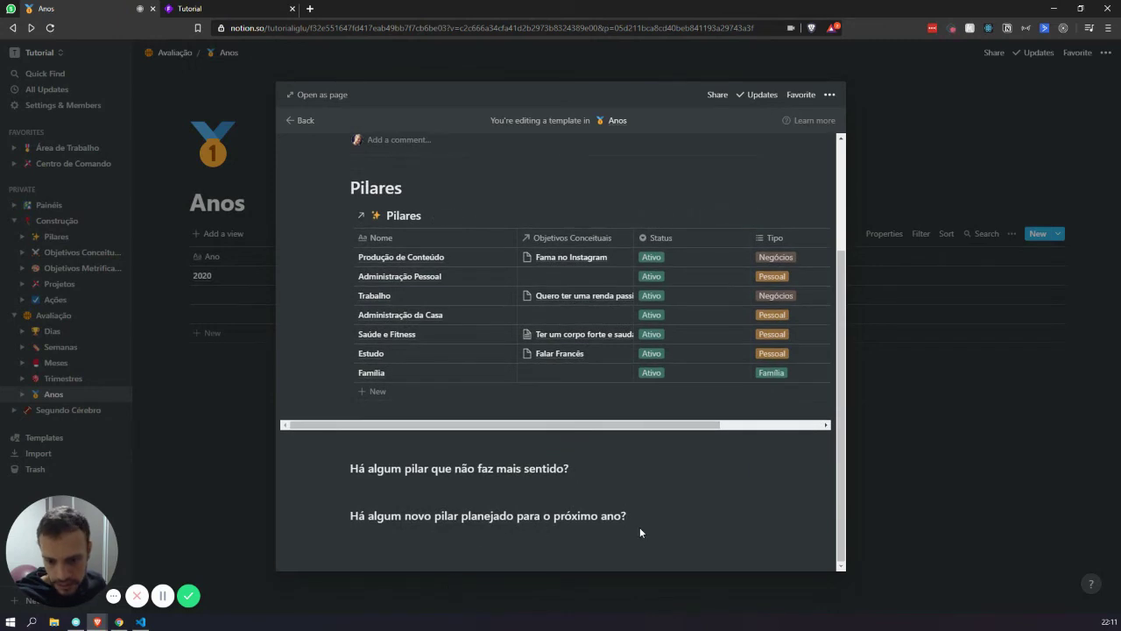
key("Return")
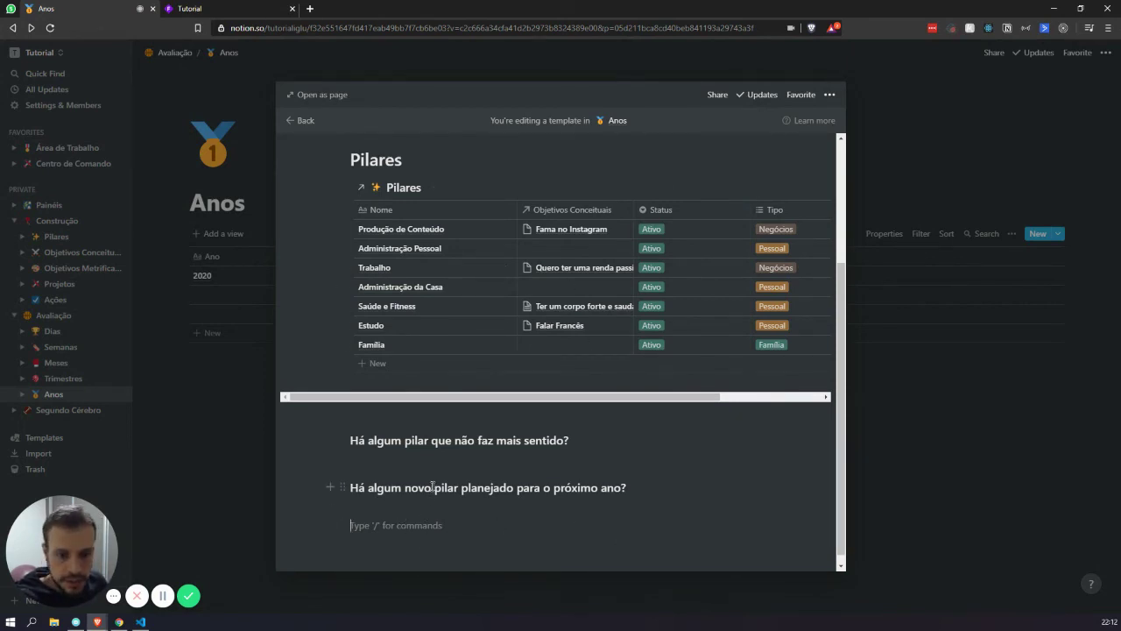
scroll(419, 513, "down", 1)
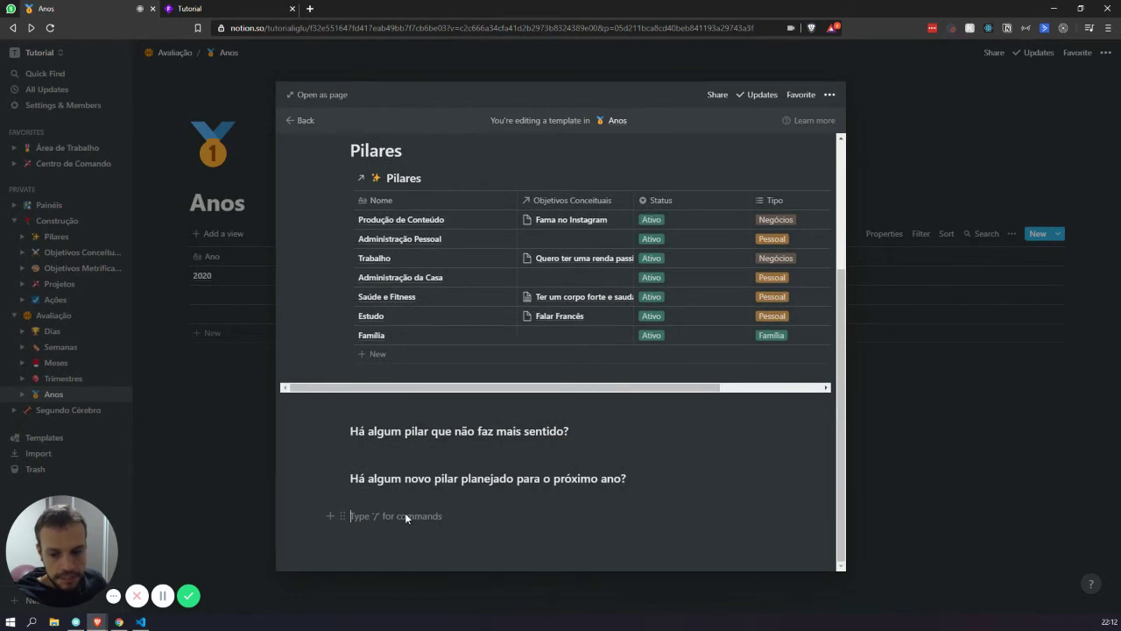
key("Return")
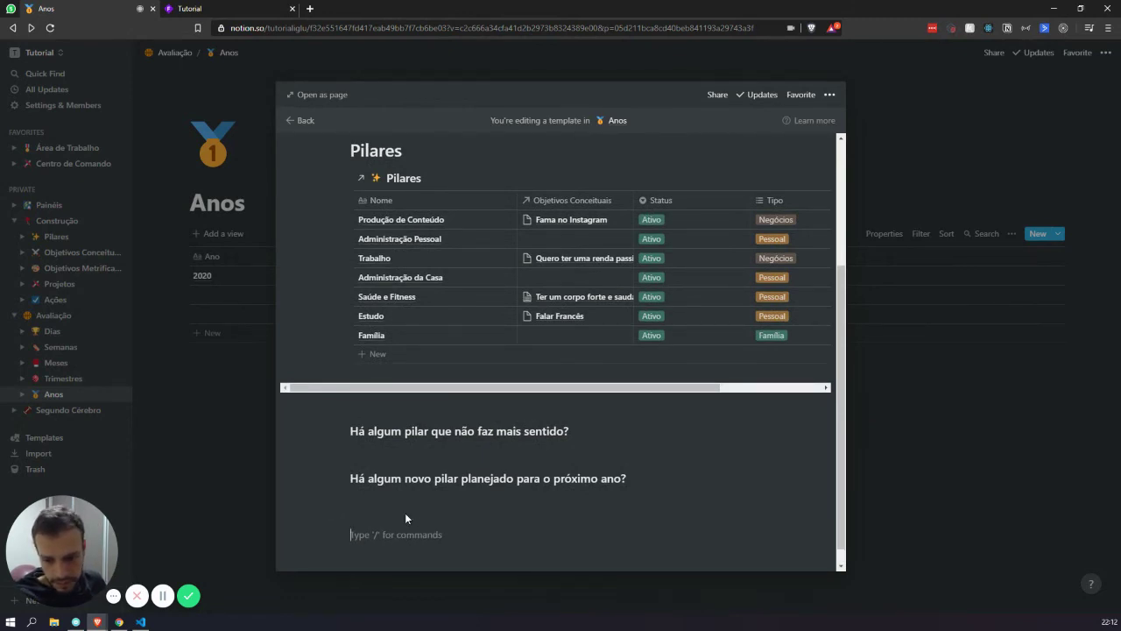
type("/h3")
key("Return")
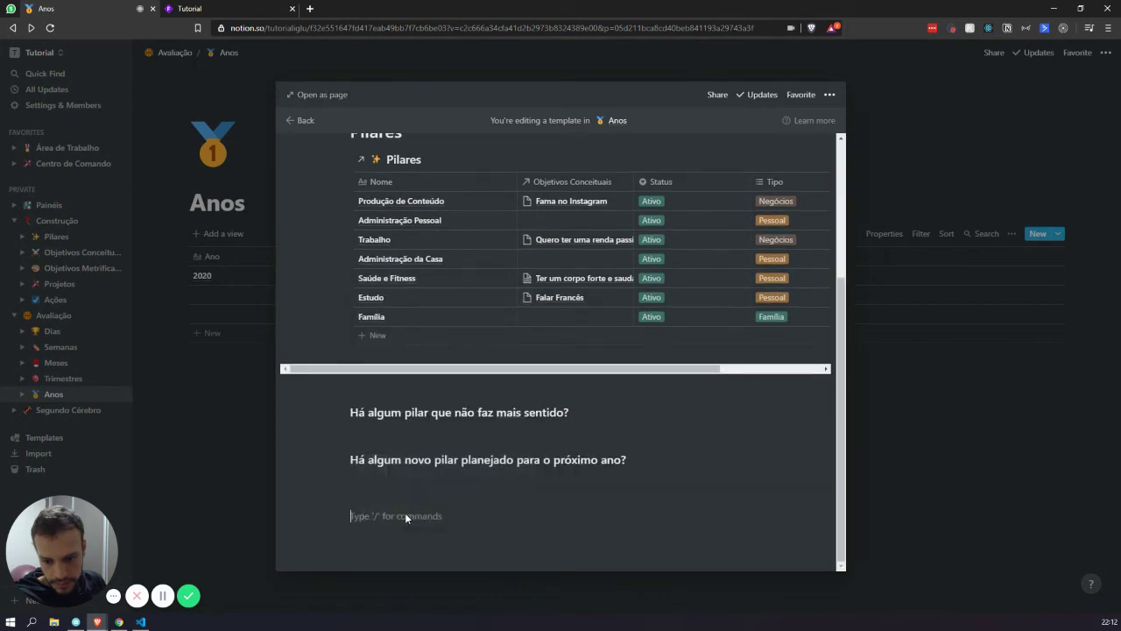
type("/h3")
key("Return")
type("Re")
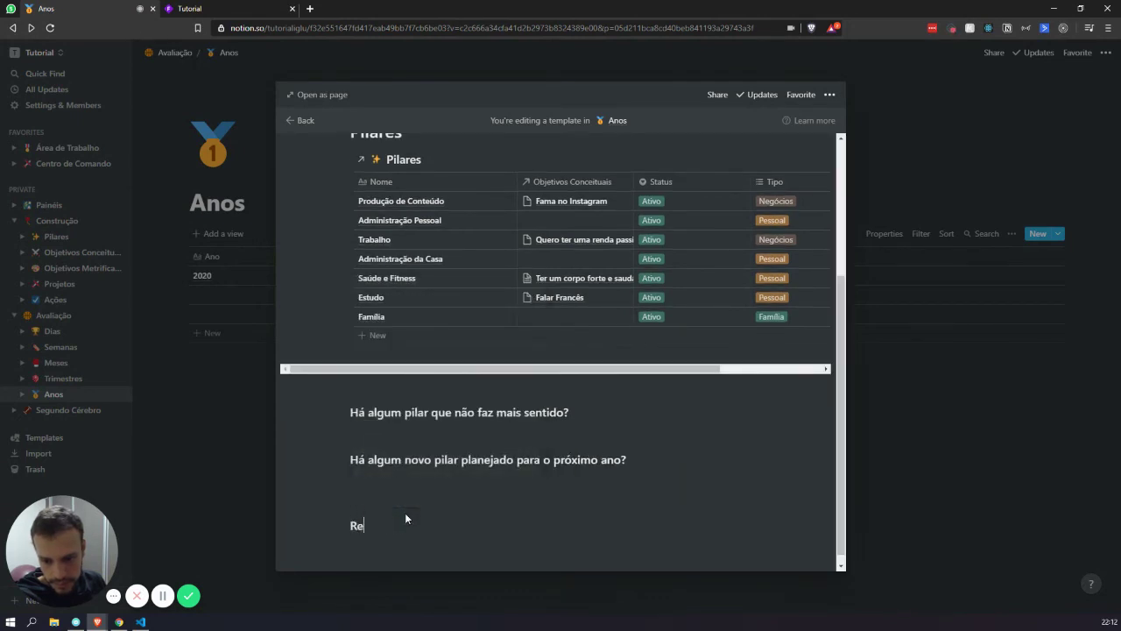
type("visão das áreas da vida")
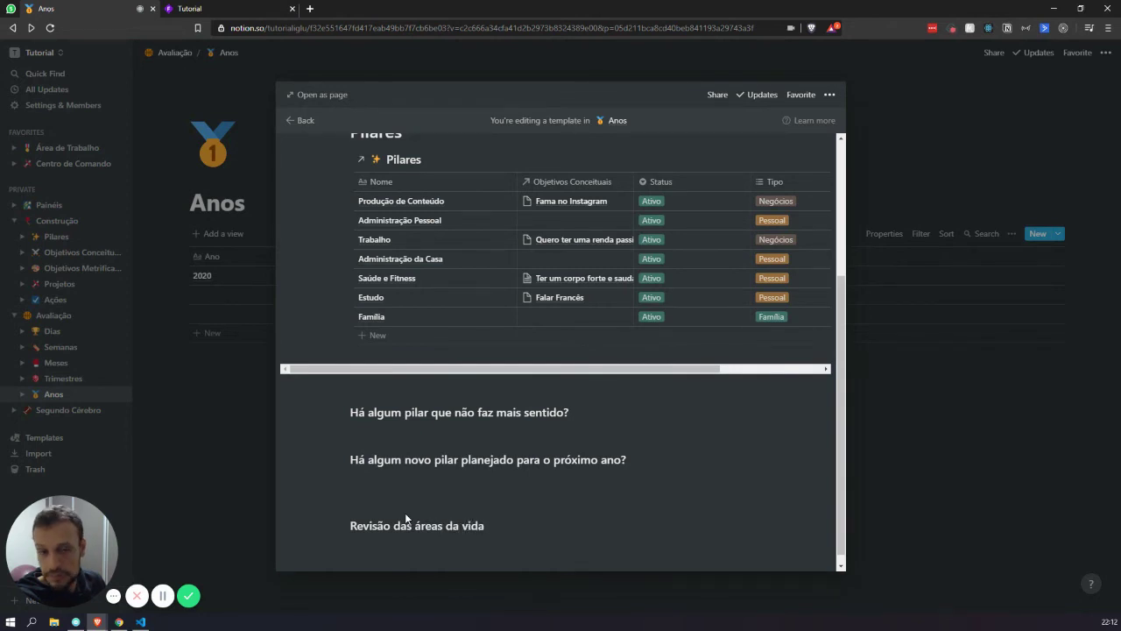
Step: Change the new heading's text to "Revisão do pilares", remove the extra blank line above it and add an empty line below
key("ctrl+BackSpace")
key("ctrl+BackSpace")
key("ctrl+BackSpace")
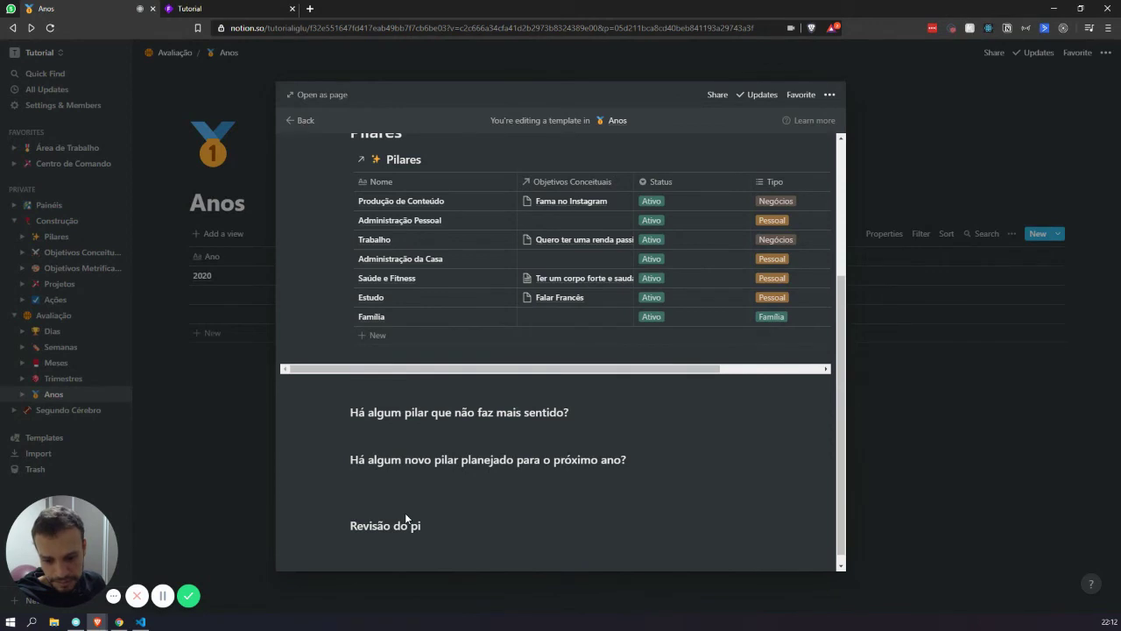
type("lares")
key("Up")
key("Down")
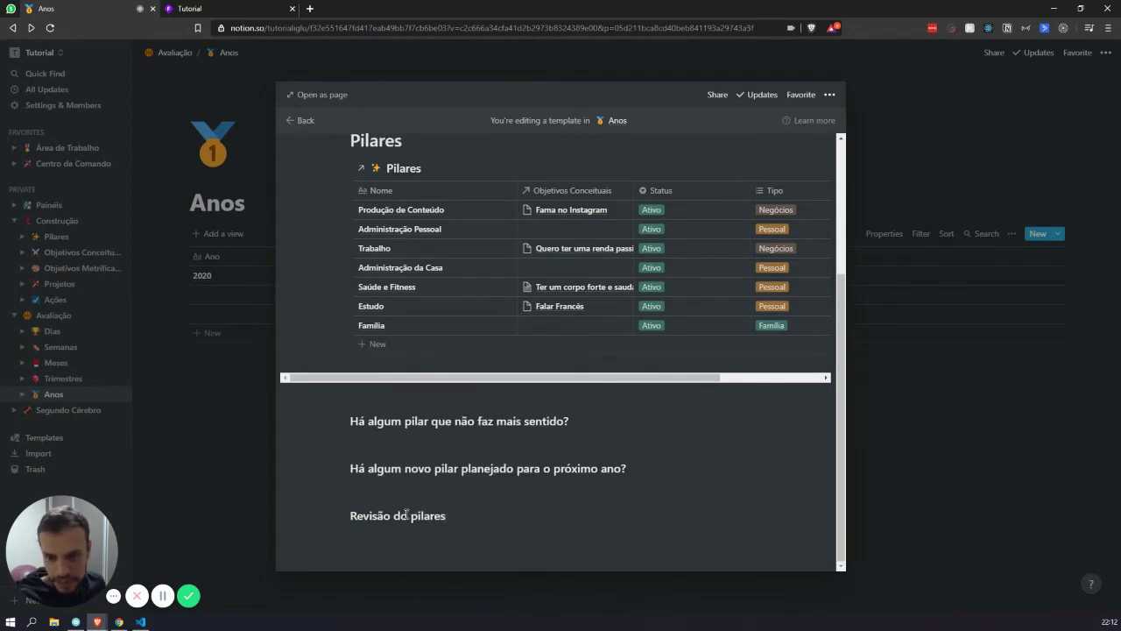
key("Return")
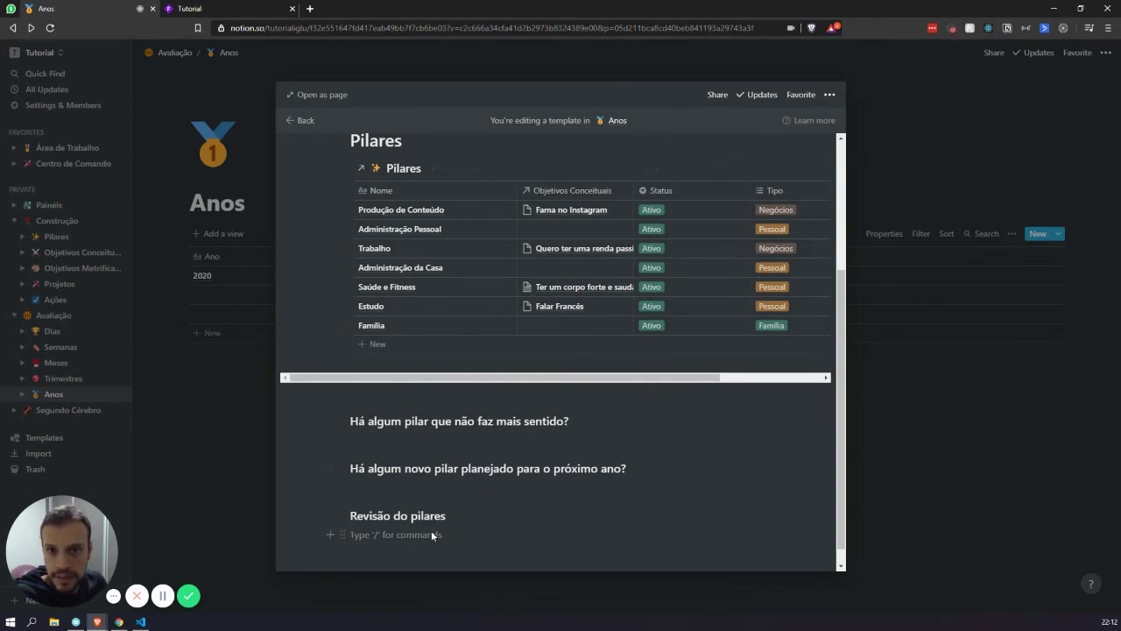
left_click(477, 512)
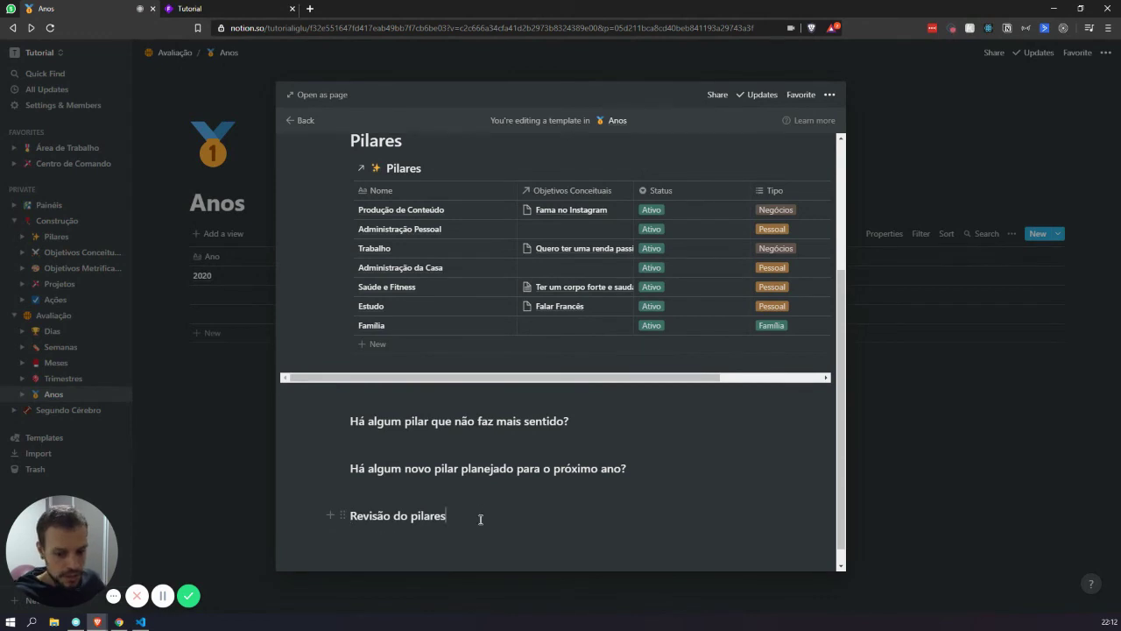
type("(brain-")
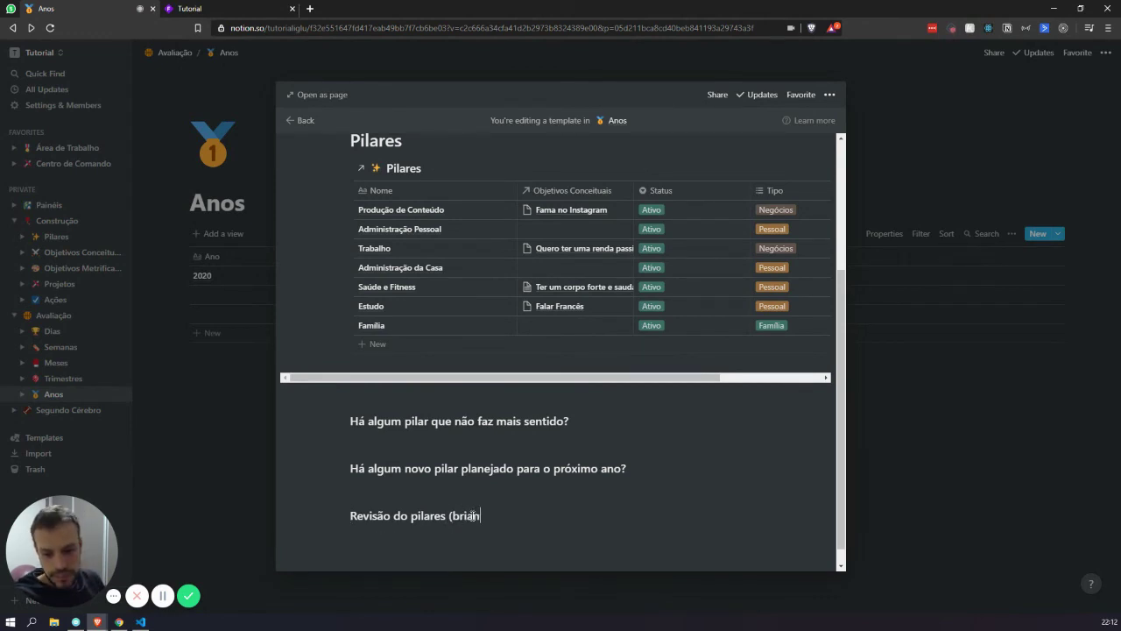
type("dump)")
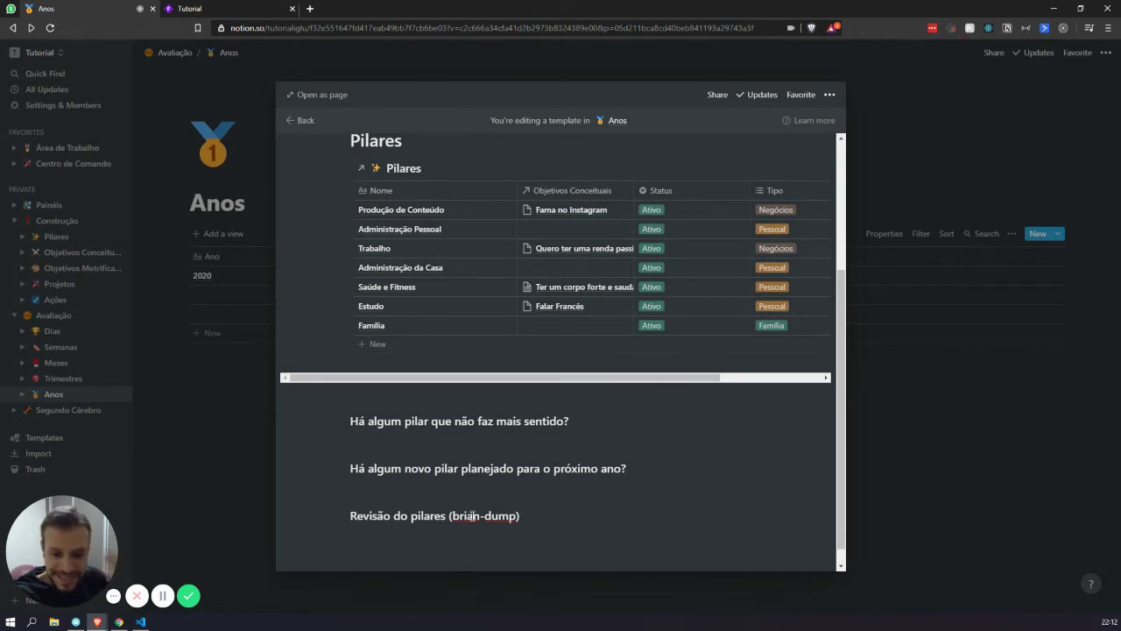
key("BackSpace")
key("BackSpace")
key("BackSpace")
key("BackSpace")
key("BackSpace")
key("BackSpace")
key("BackSpace")
key("BackSpace")
key("BackSpace")
key("BackSpace")
key("BackSpace")
key("BackSpace")
key("BackSpace")
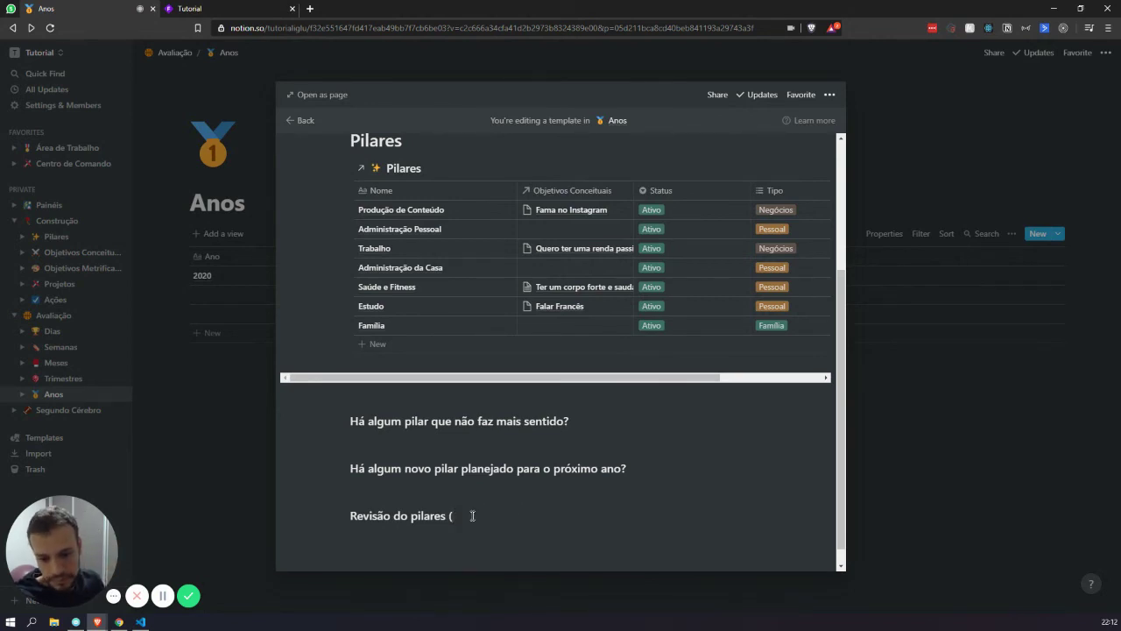
Step: Add an empty line below the "Revisão do pilares" heading and turn that heading into a Heading 2
key("Return")
key("Return")
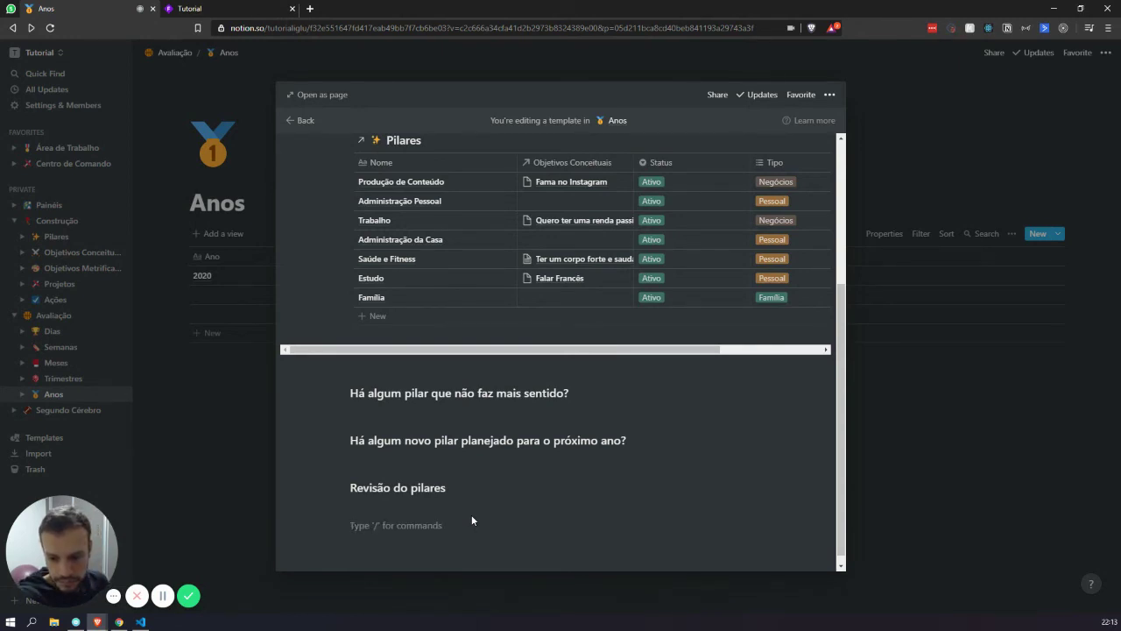
type("-")
key("BackSpace")
type("/h3")
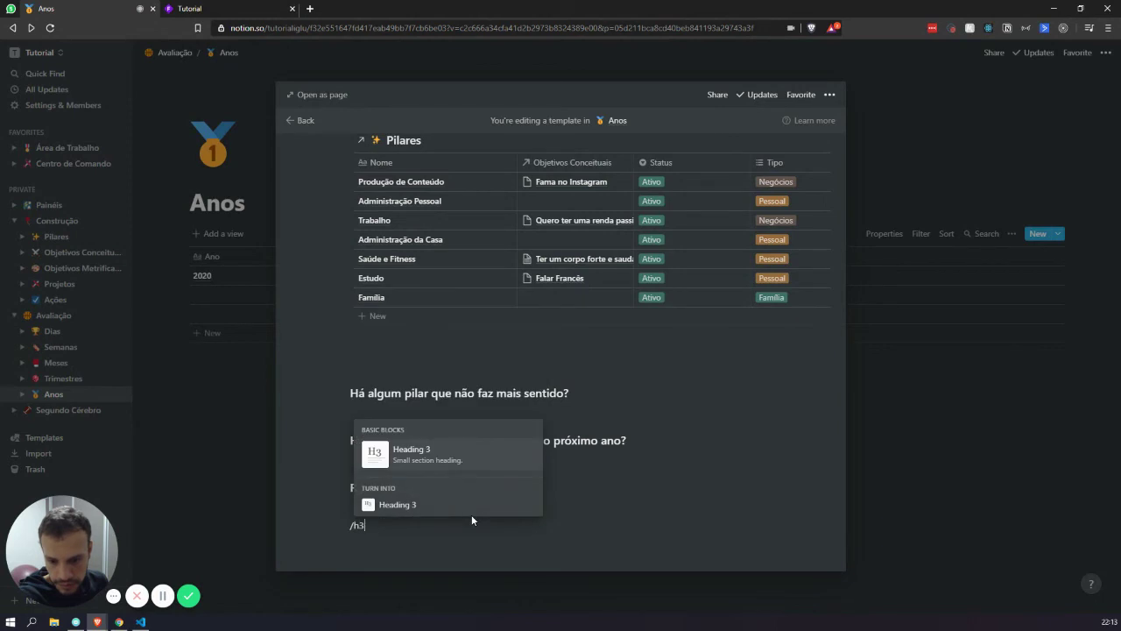
key("BackSpace")
key("Escape")
key("Up")
key("Up")
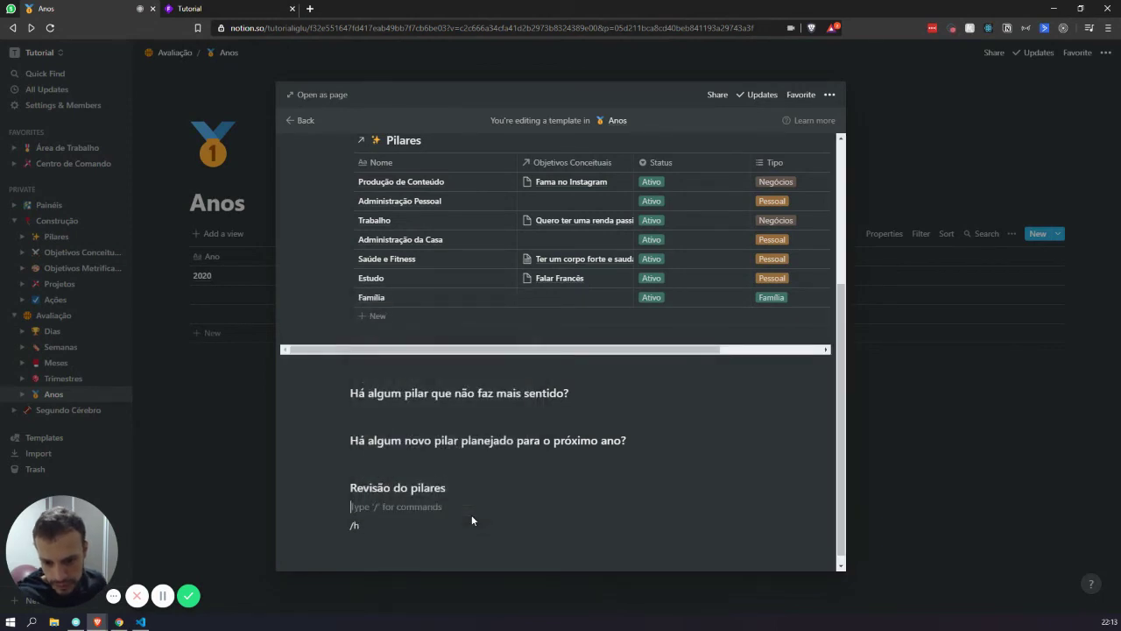
left_click(341, 487)
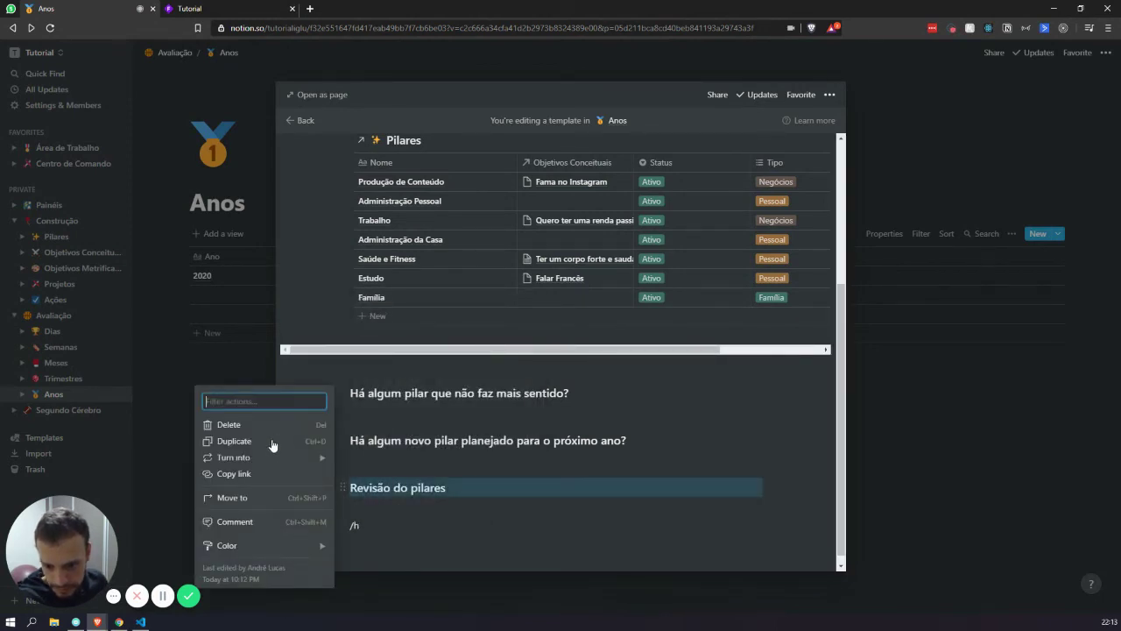
mouse_move(277, 460)
left_click(372, 392)
Step: Replace the leftover "/h" text below "Revisão do pilares" with a Heading 3 reading "Atuais"
left_click(380, 527)
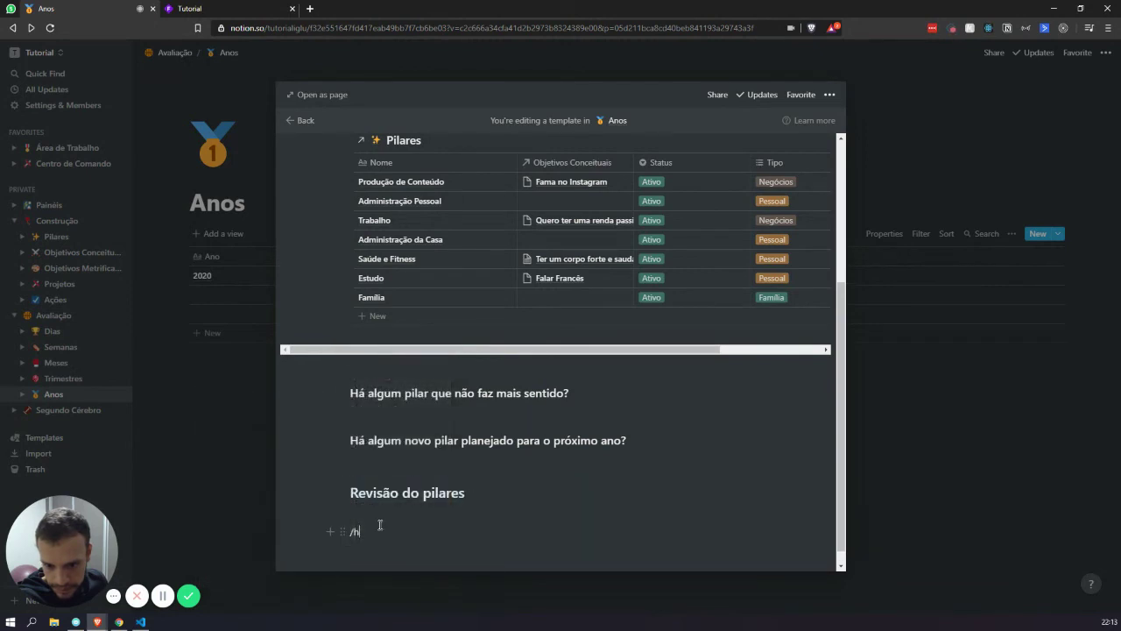
key("BackSpace")
key("BackSpace")
type("/h3")
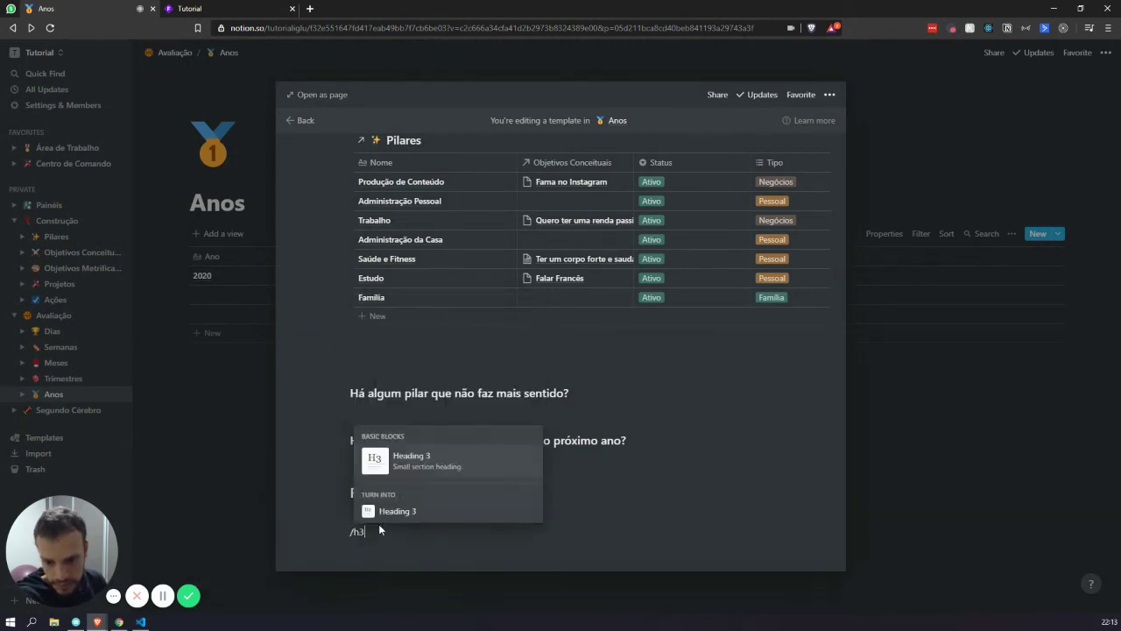
key("Return")
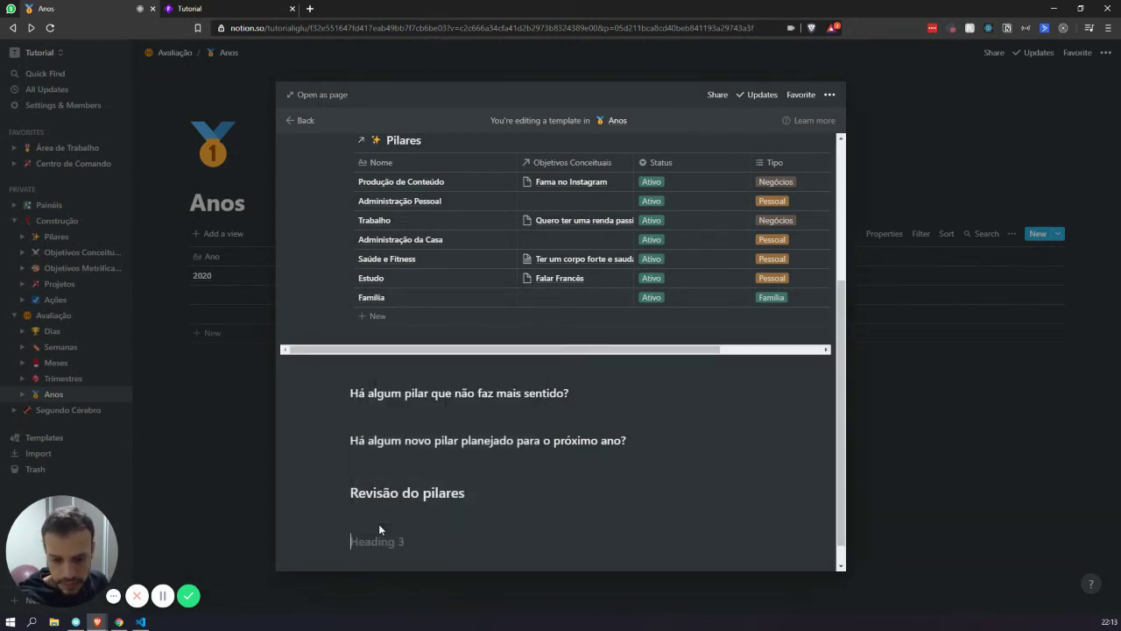
type("Atu")
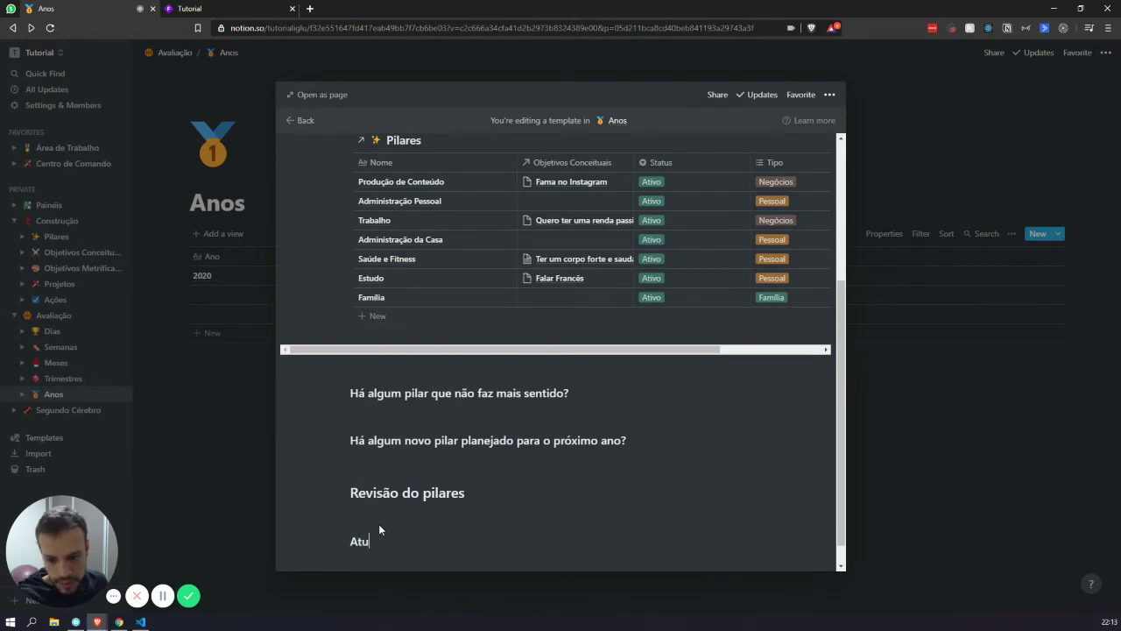
type("aliz")
Step: Add a Heading 3 reading "O ideal" below "Atuais", with an empty line between the two headings
key("Return")
type("/h3")
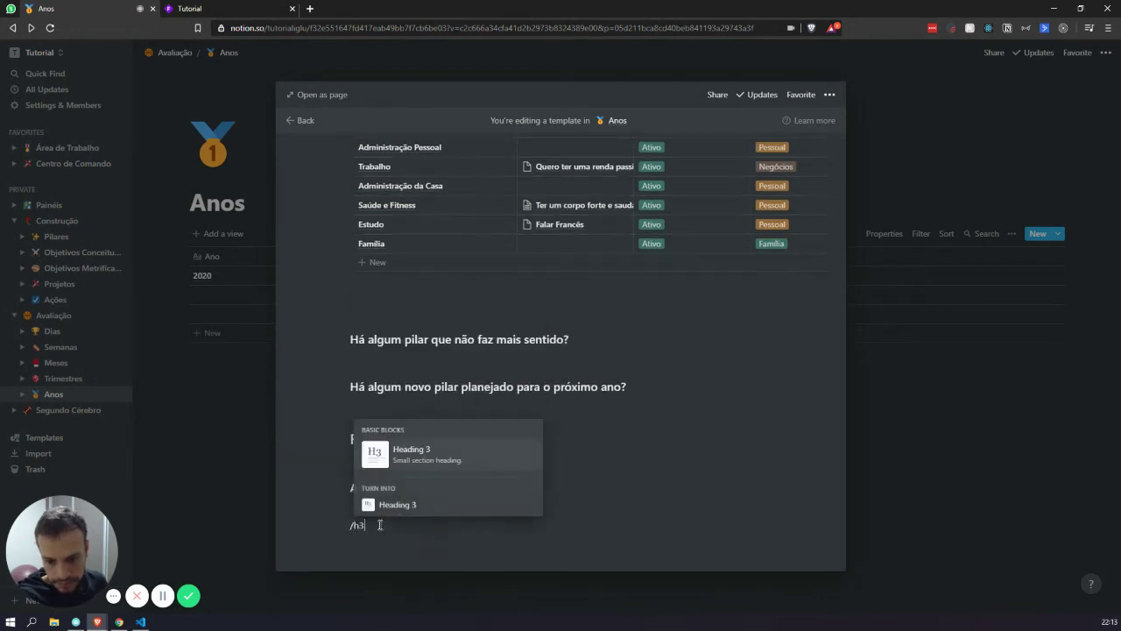
key("Return")
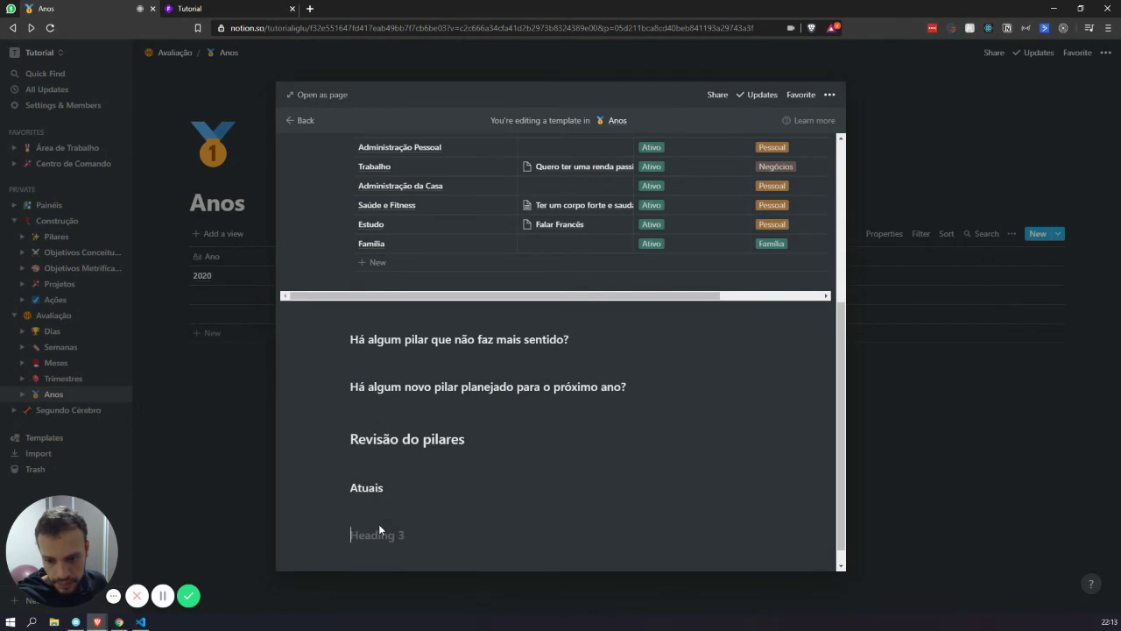
type("O ideal")
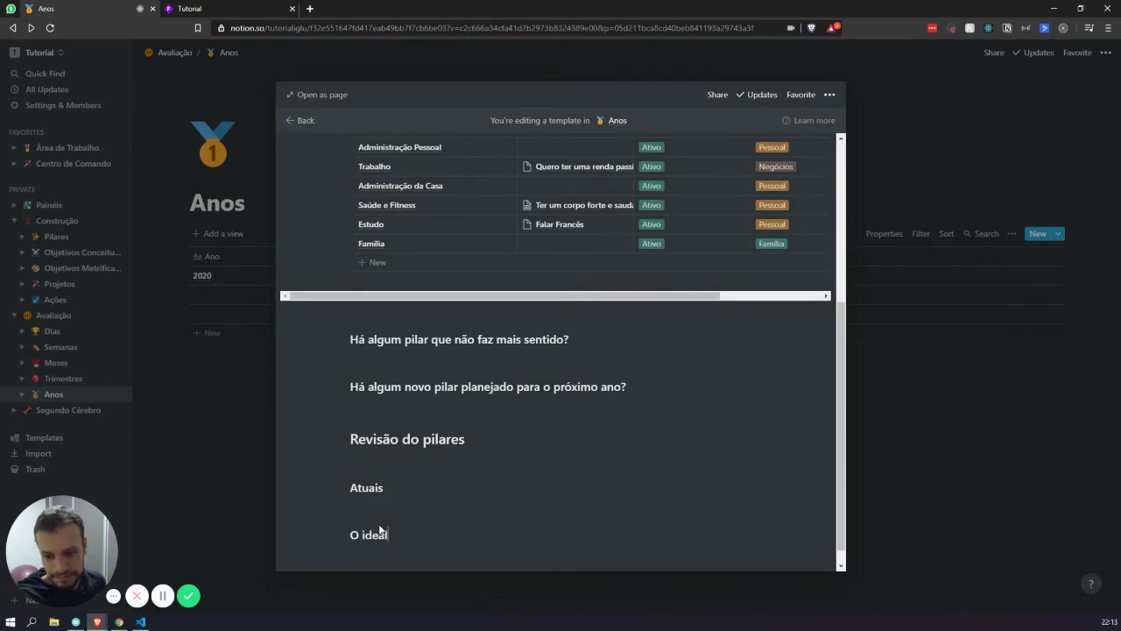
key("Home")
key("Return")
key("Up")
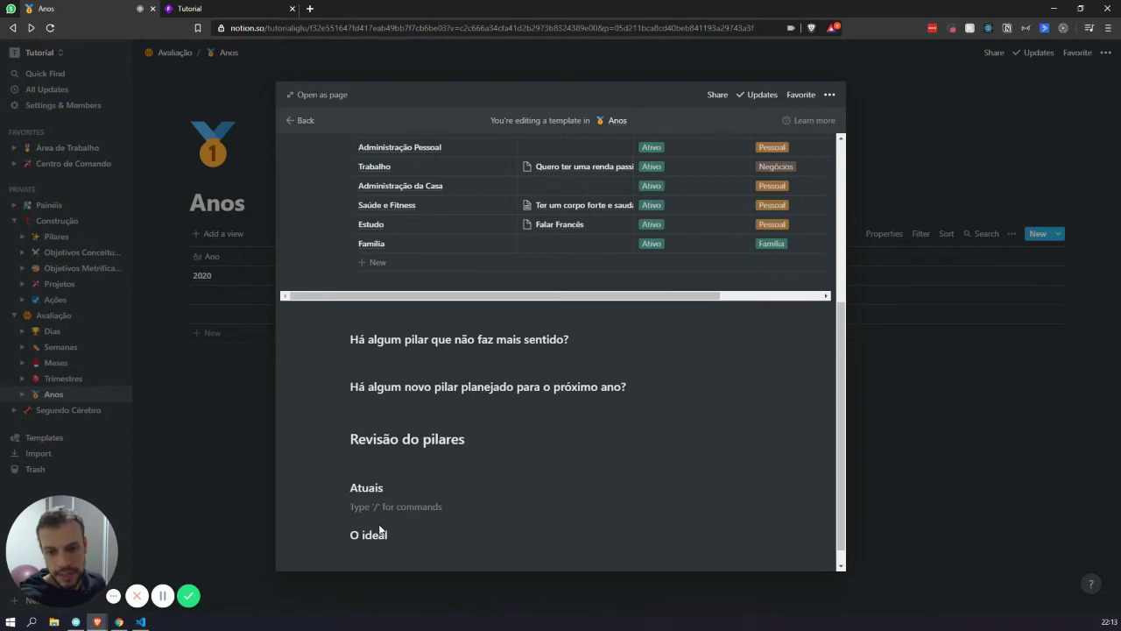
Step: Add the line "Produção de conteúdo" under the "Atuais" heading, with an indented empty line below it
scroll(429, 307, "up", 1)
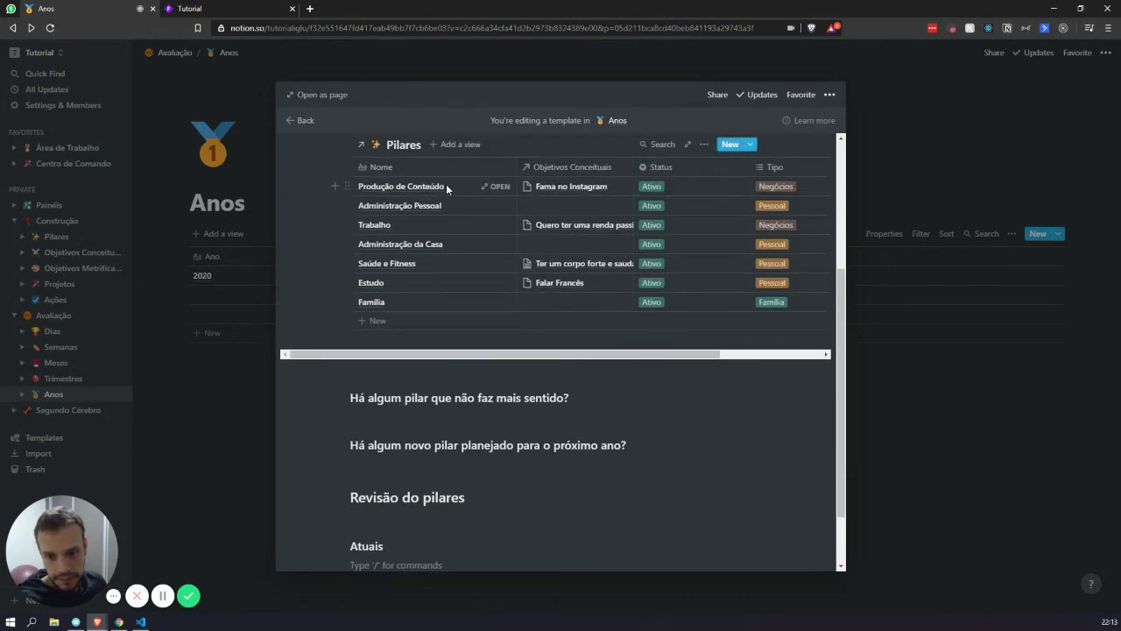
scroll(438, 508, "down", 1)
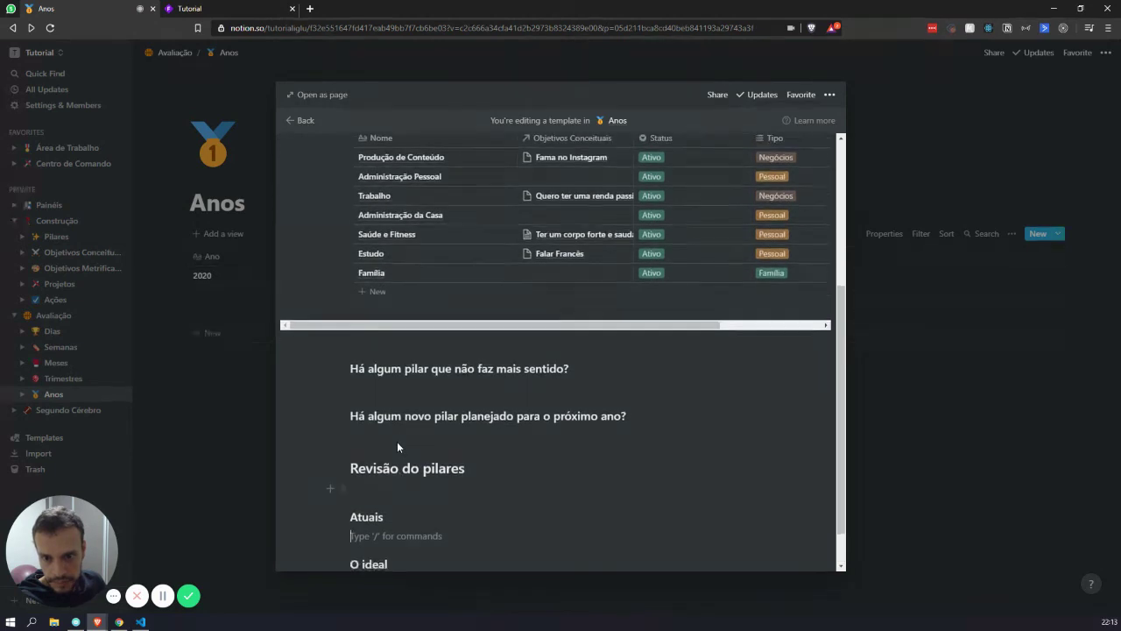
type("Produc")
type("ão de conteúdo")
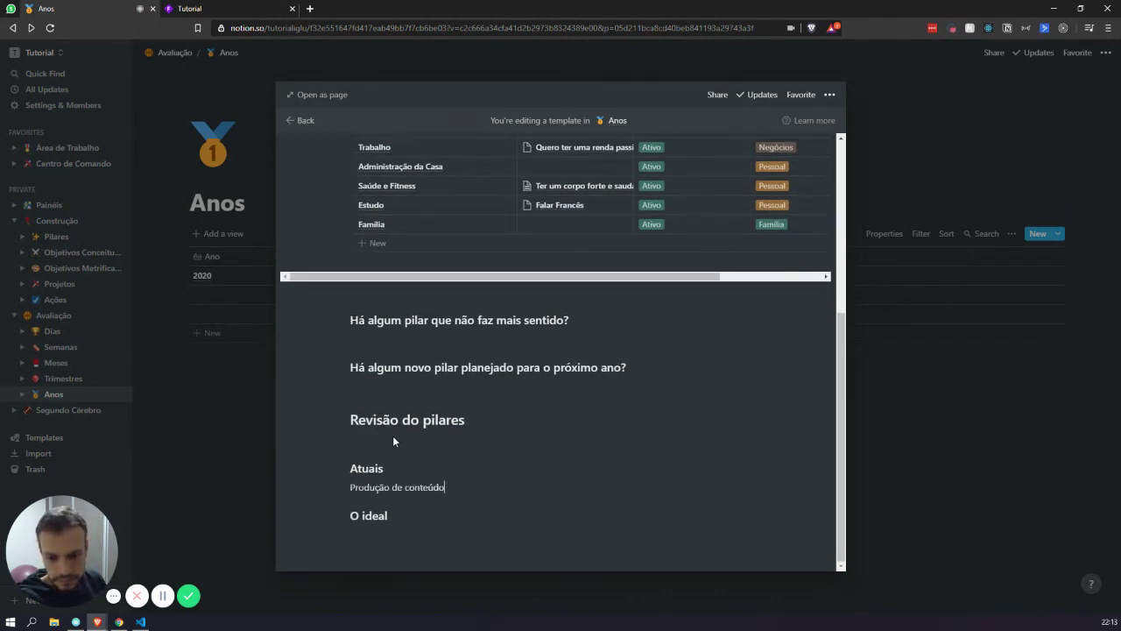
key("Return")
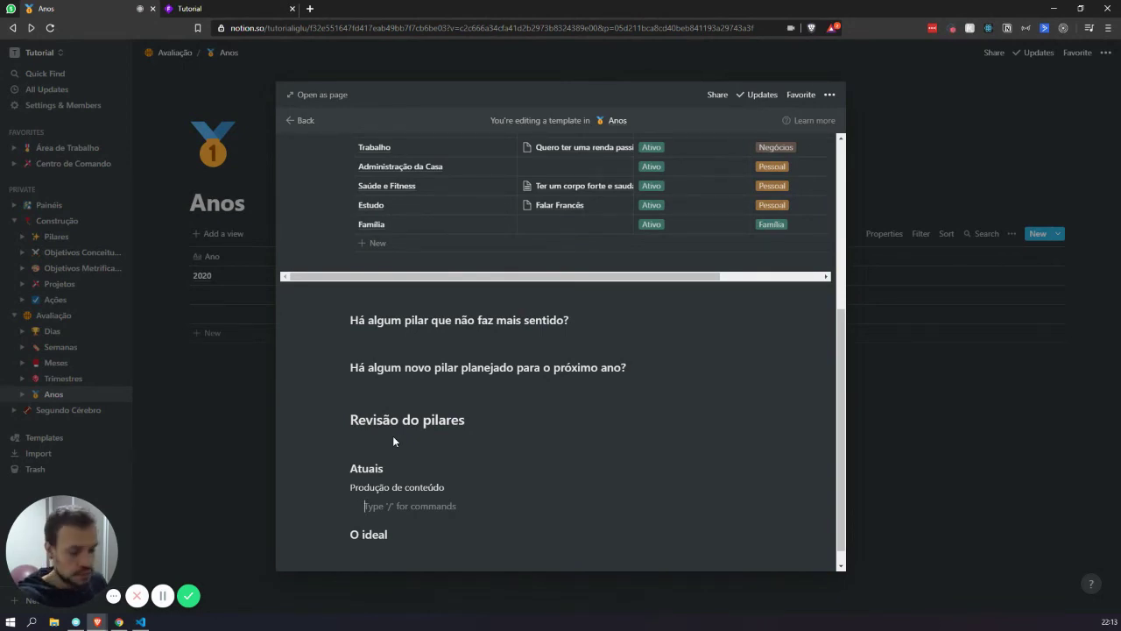
Step: Turn the indented line under "Produção de conteúdo" into a to-do item reading "Por que isso é importante"
type("-")
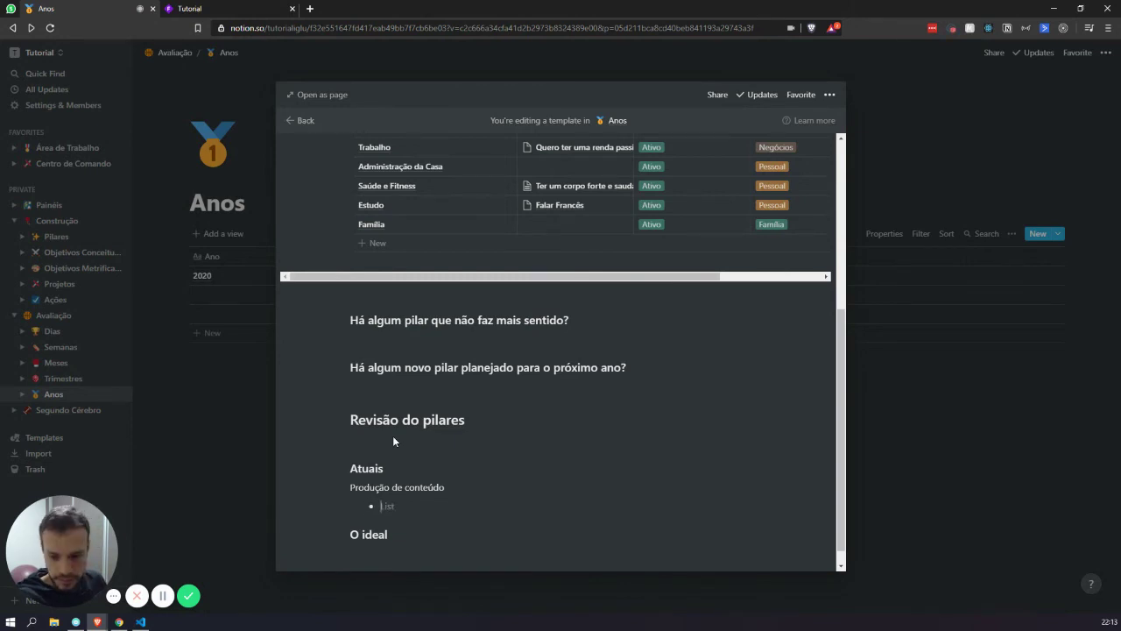
key("BackSpace")
type("/to")
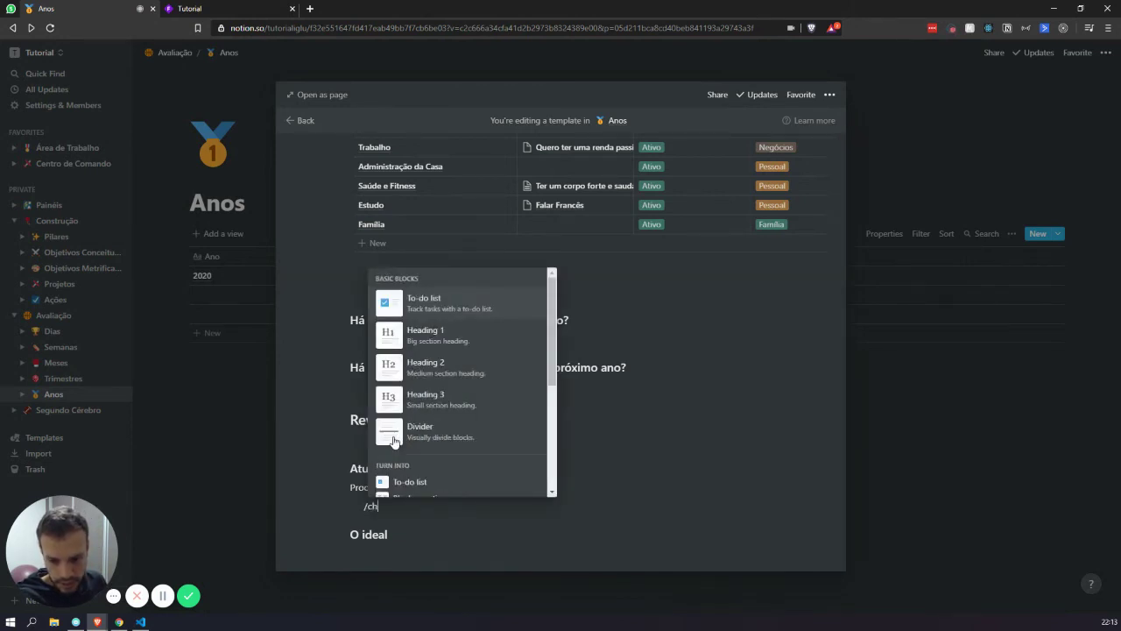
key("Return")
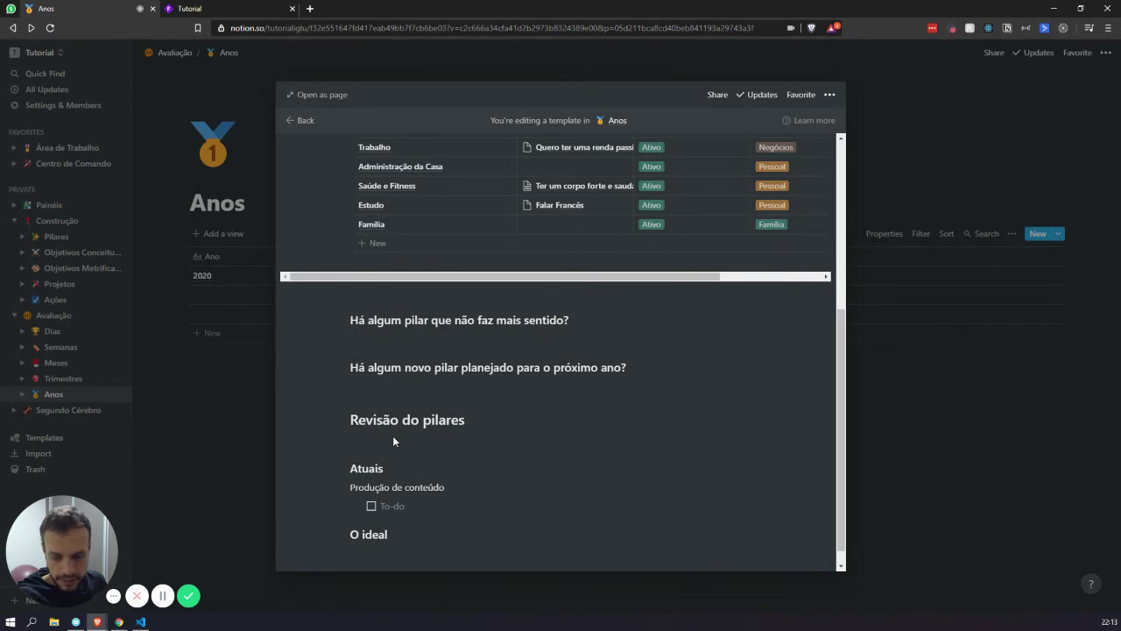
type("P")
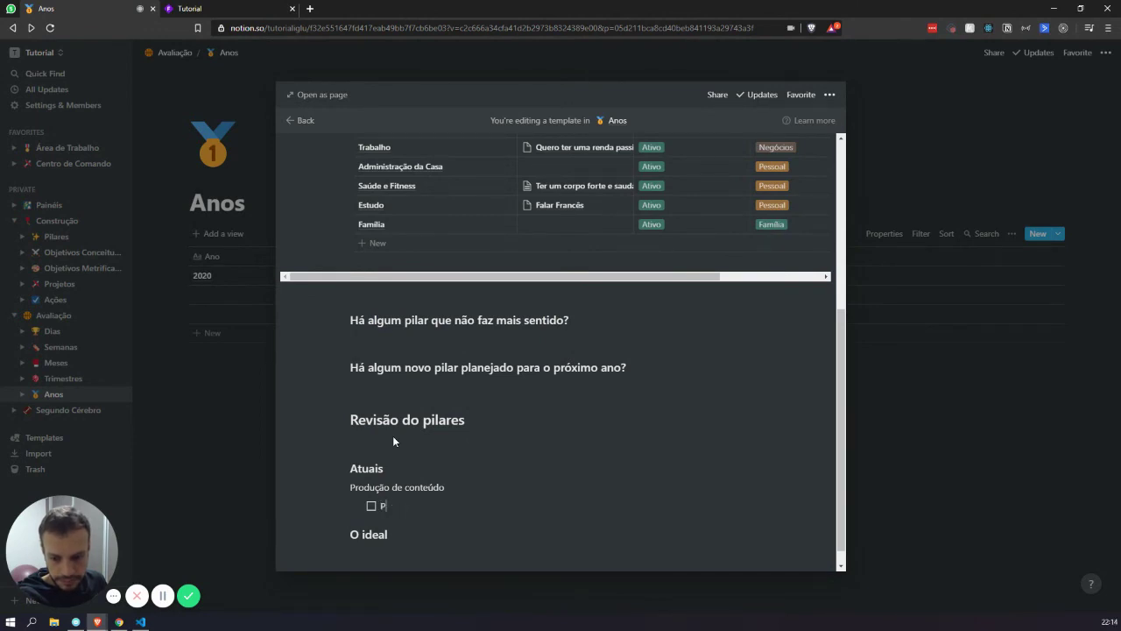
type("or que isso é importante")
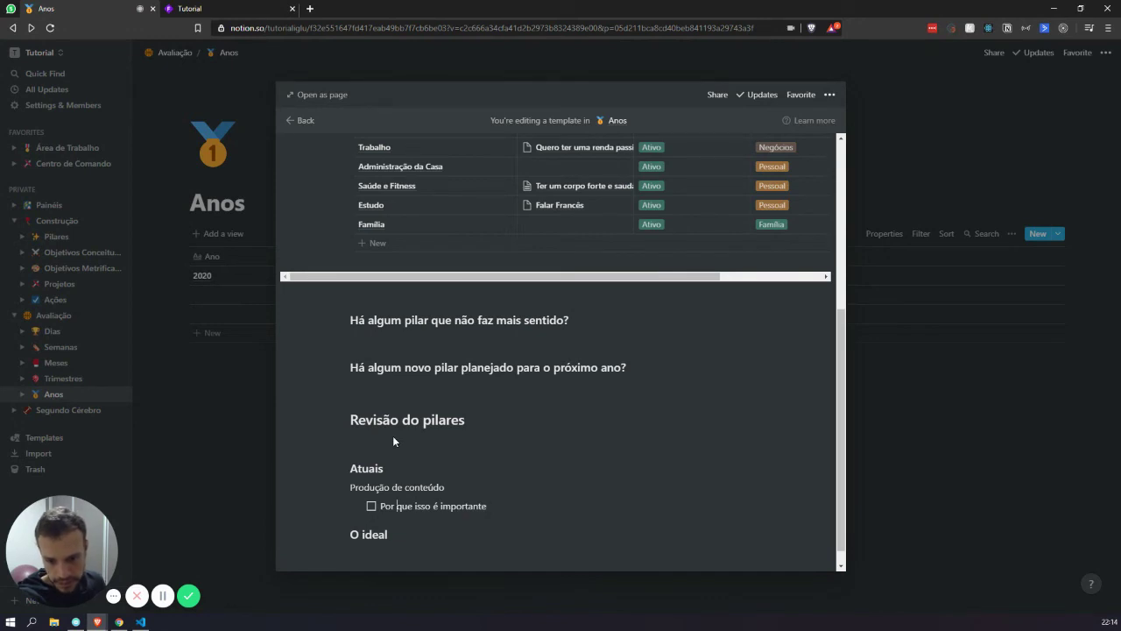
Step: Convert the "Por que isso é importante" to-do back to plain indented text ending in a colon, and add an empty line below
key("Home")
key("BackSpace")
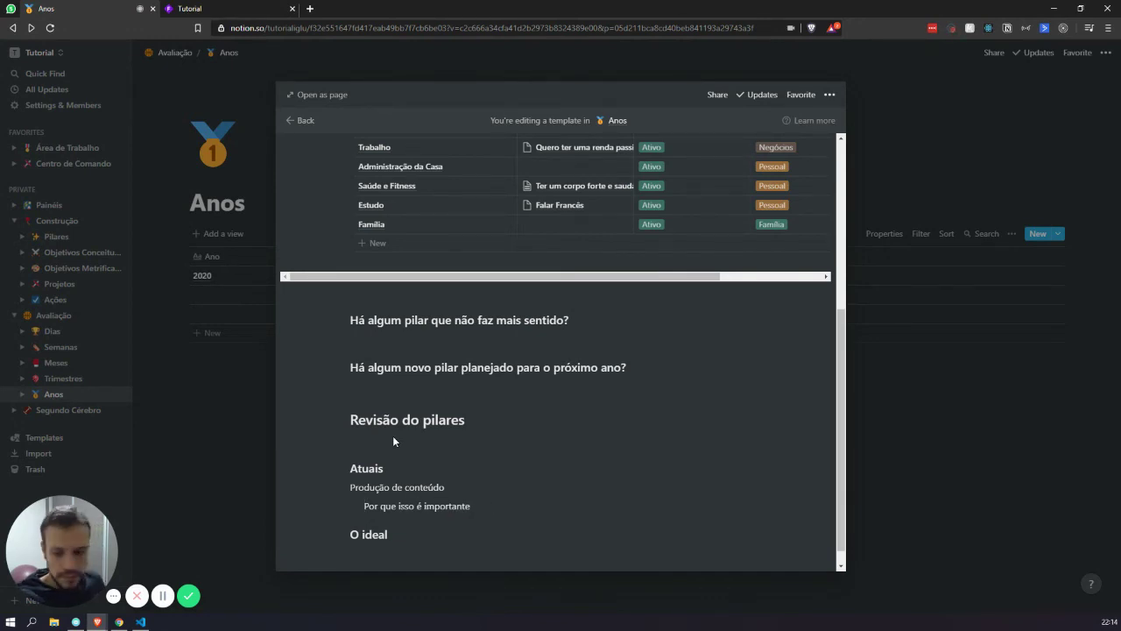
key("End")
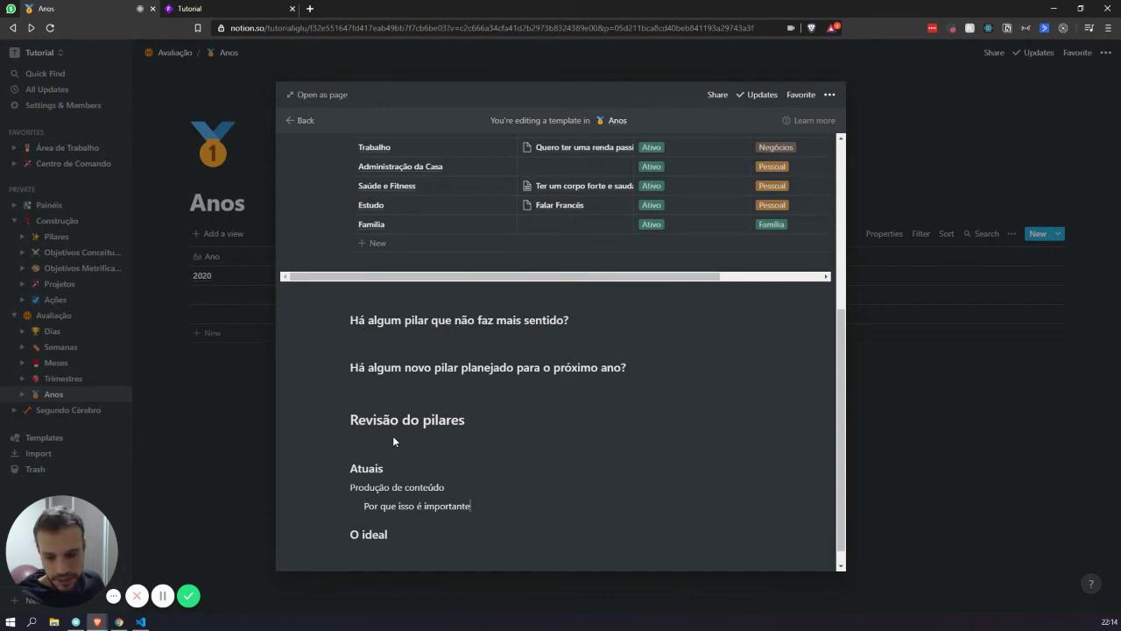
type(":")
key("BackSpace")
key("BackSpace")
type(":")
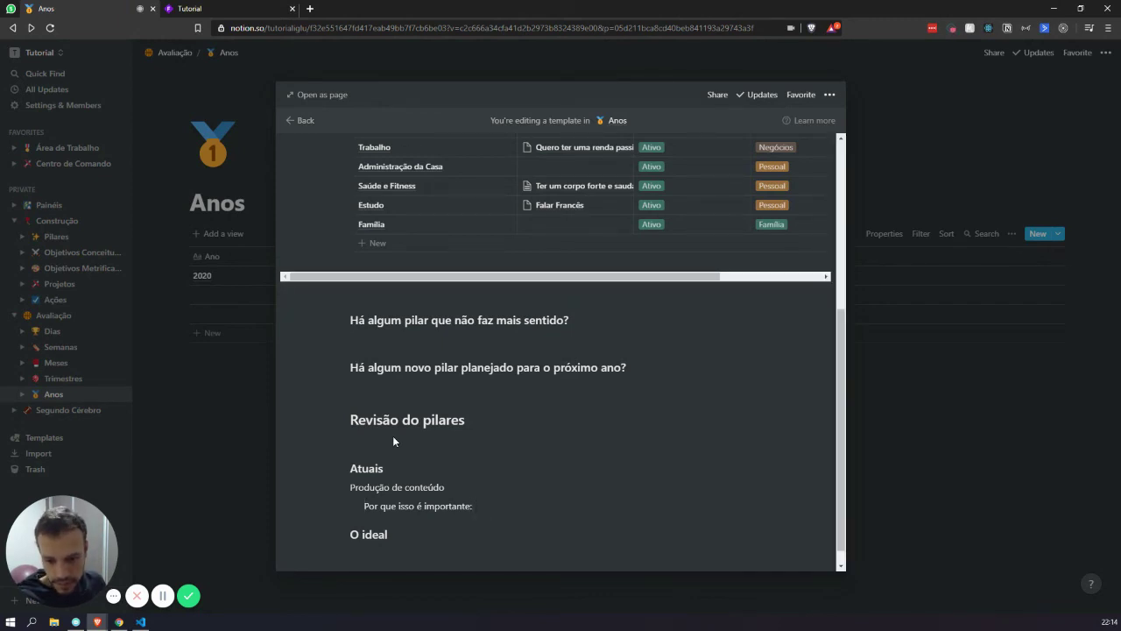
key("Return")
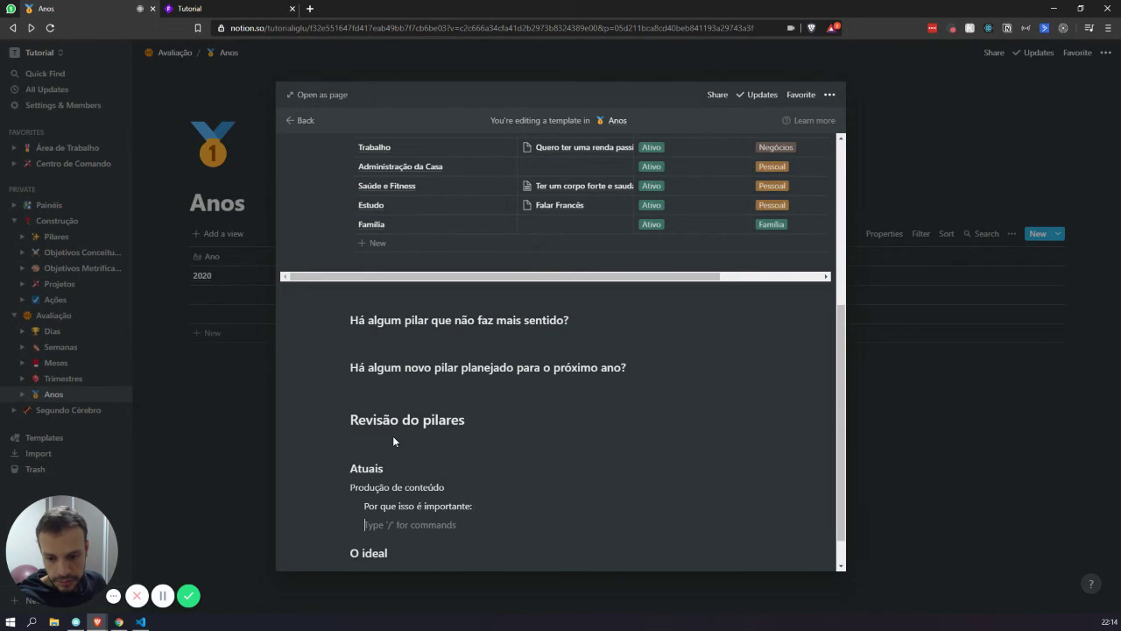
Step: Apply the Novo Objetivo Conceitual template to Produção de Conteúdo's "Fama no Instagram" objective, and return to the empty line below "Por que isso é importante:"
scroll(551, 230, "up", 4)
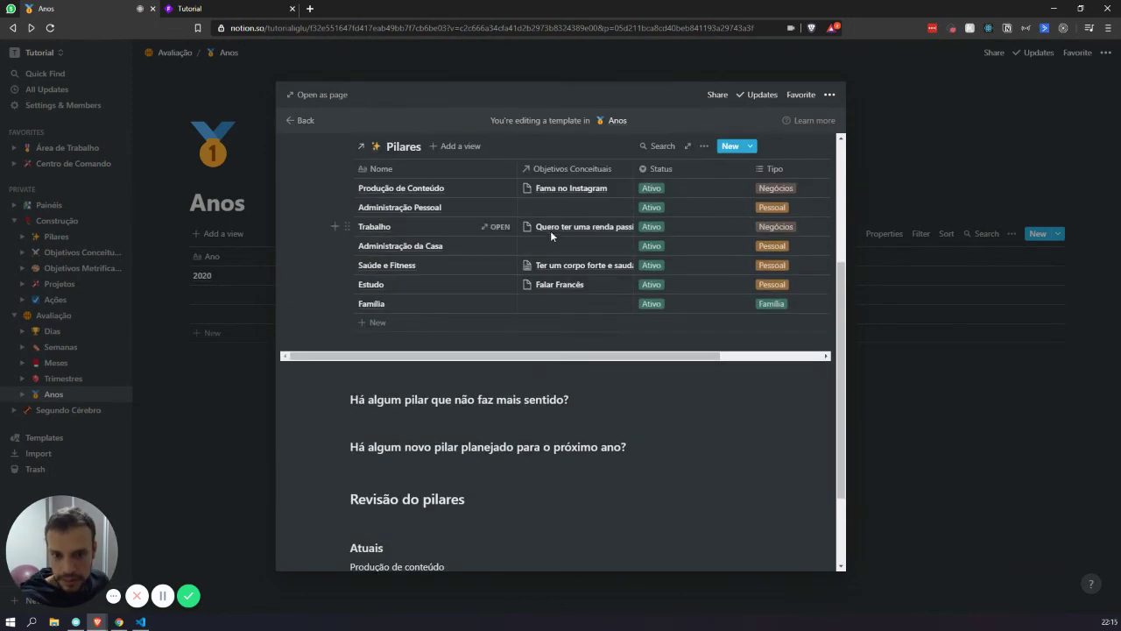
left_click(549, 249)
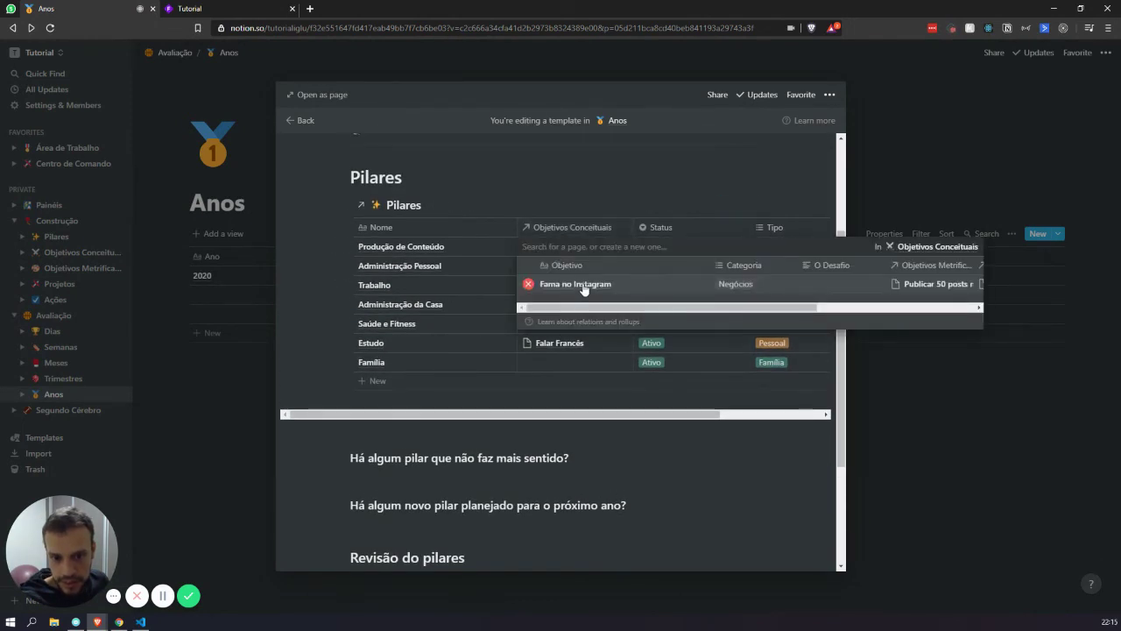
left_click(574, 285)
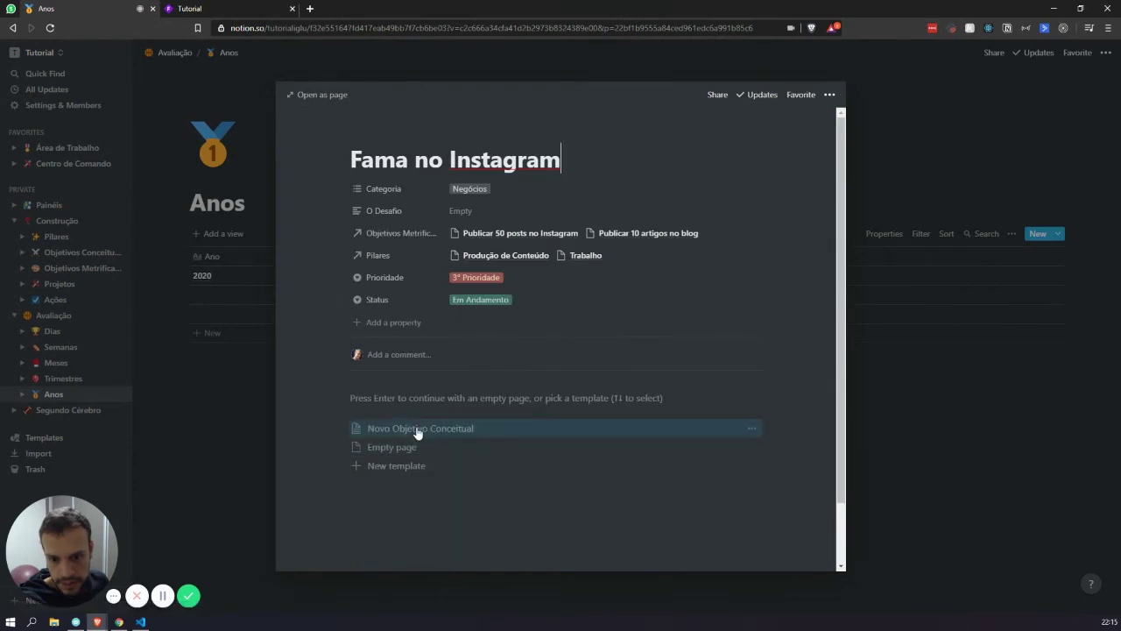
left_click(450, 430)
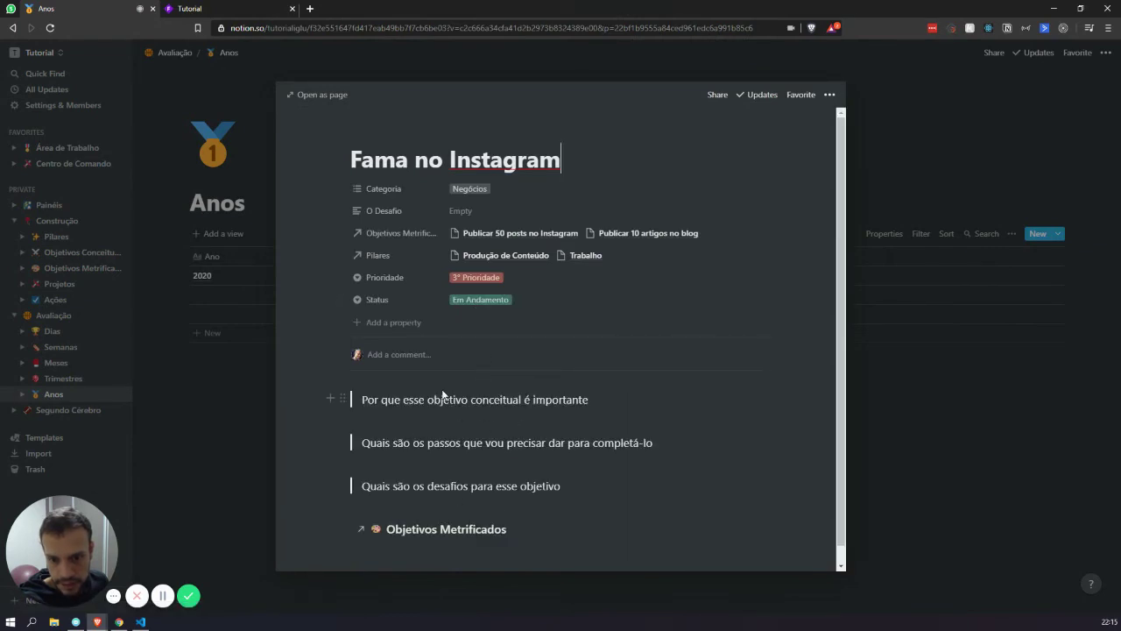
scroll(421, 351, "down", 2)
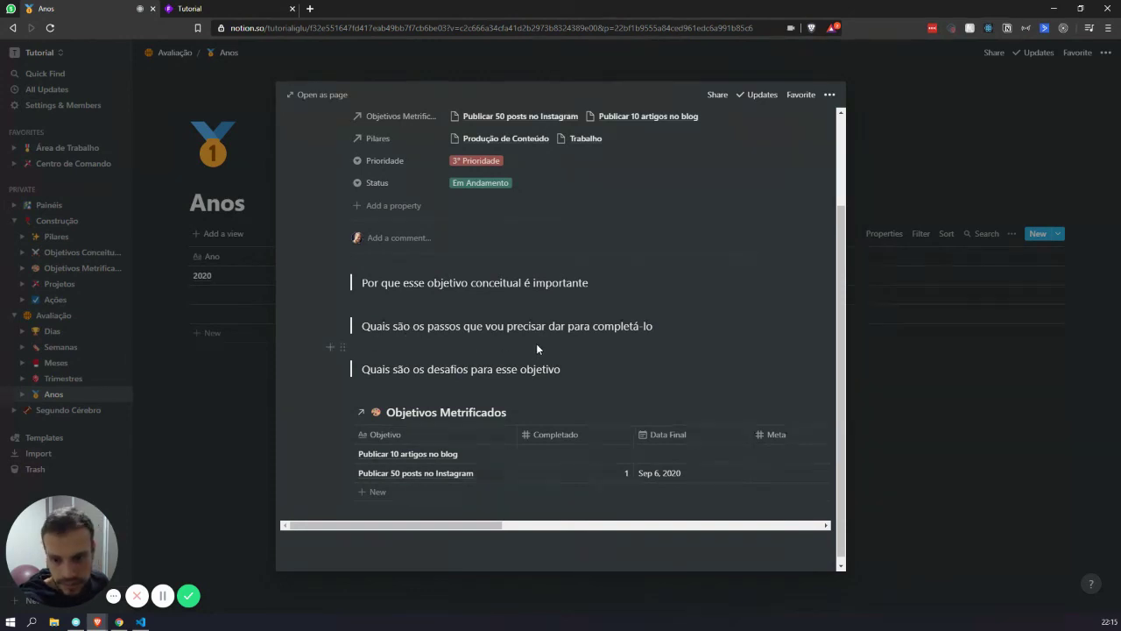
key("alt+Left")
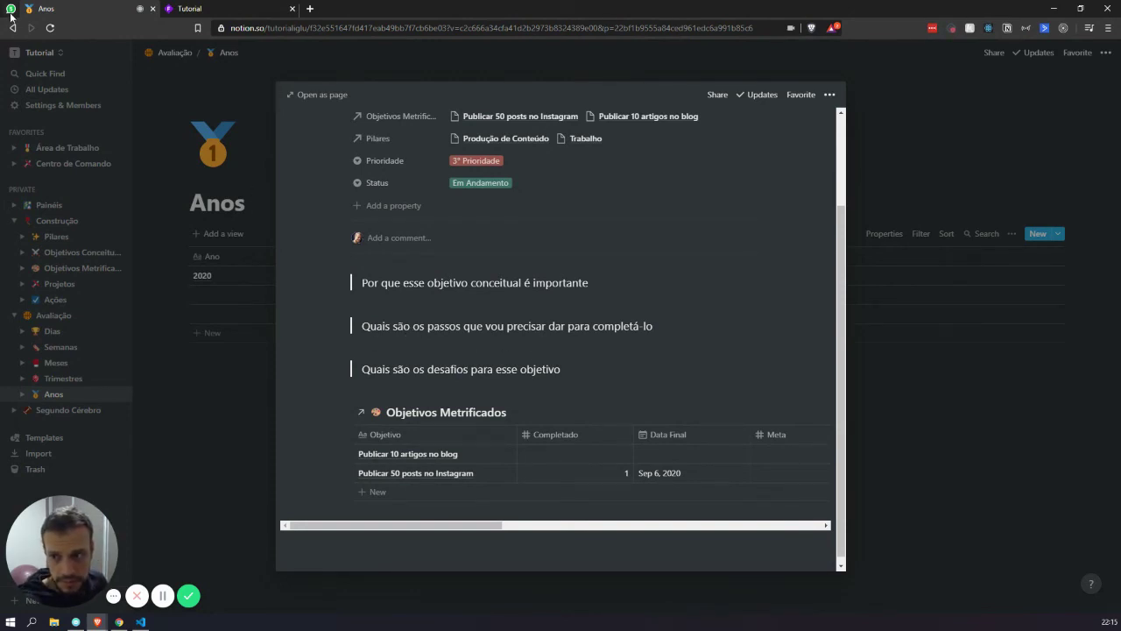
scroll(354, 271, "down", 3)
scroll(467, 332, "down", 1)
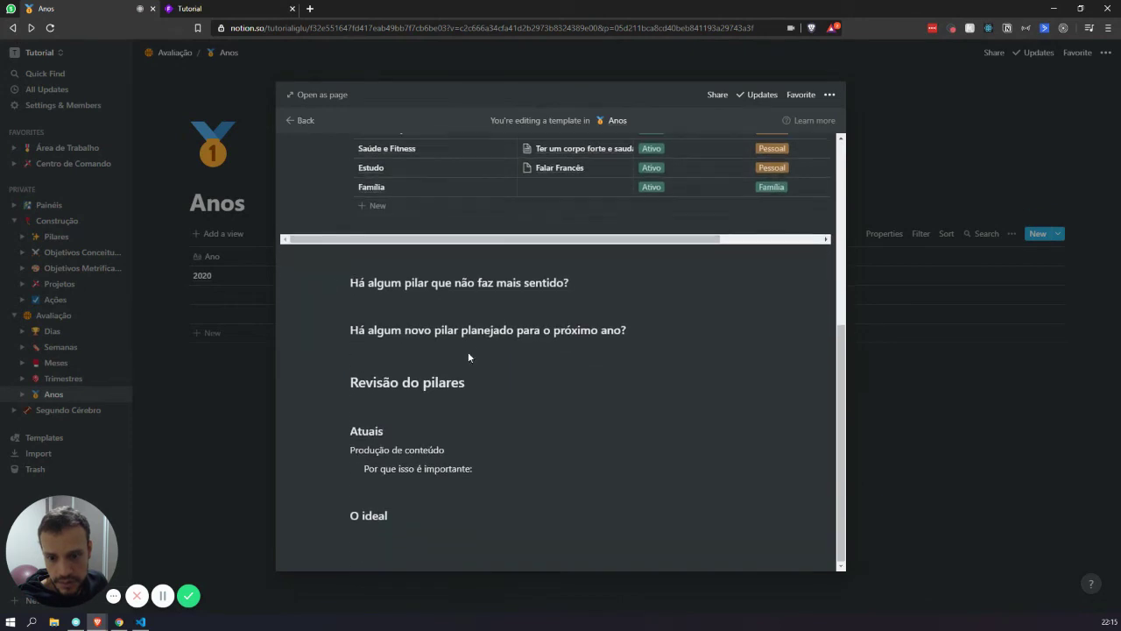
left_click(479, 462)
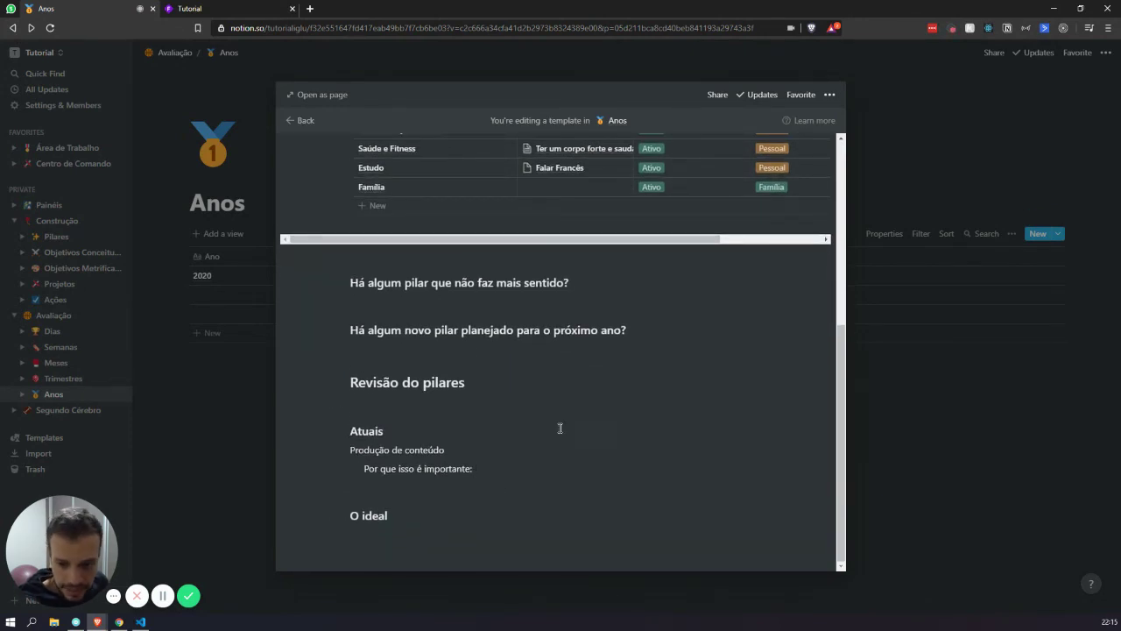
left_click(410, 484)
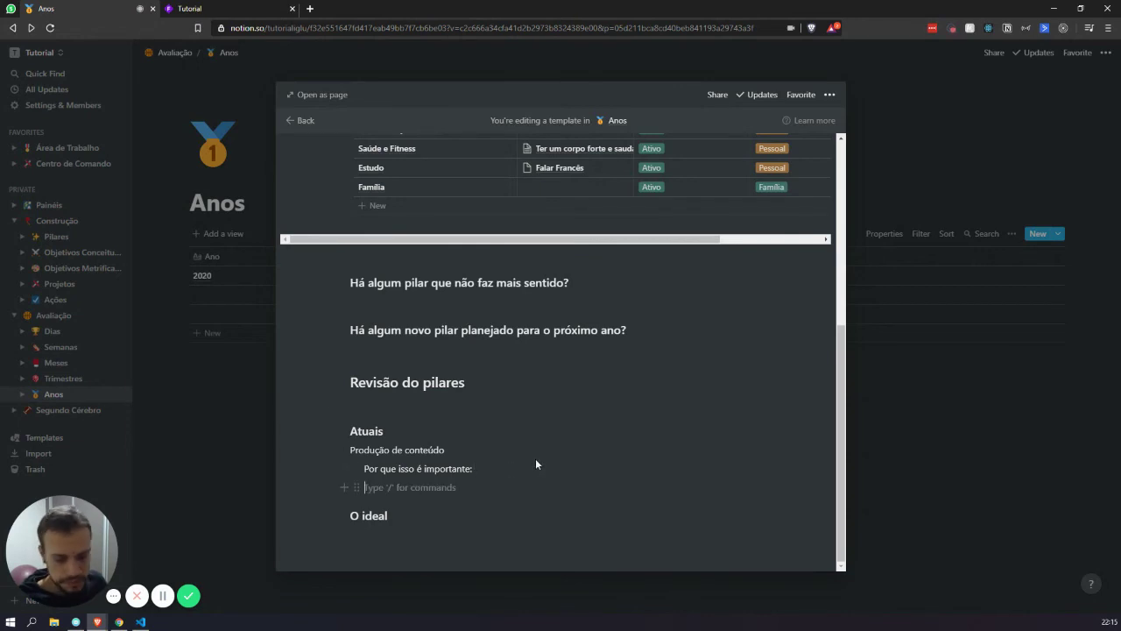
type("Como")
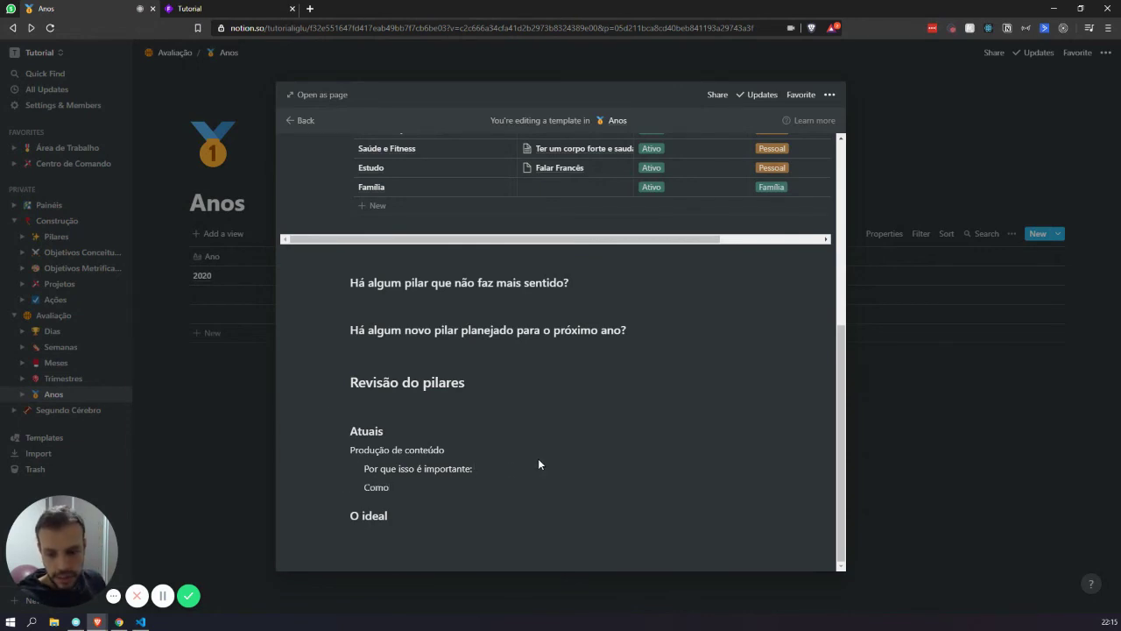
key("ctrl+BackSpace")
type("Como isso")
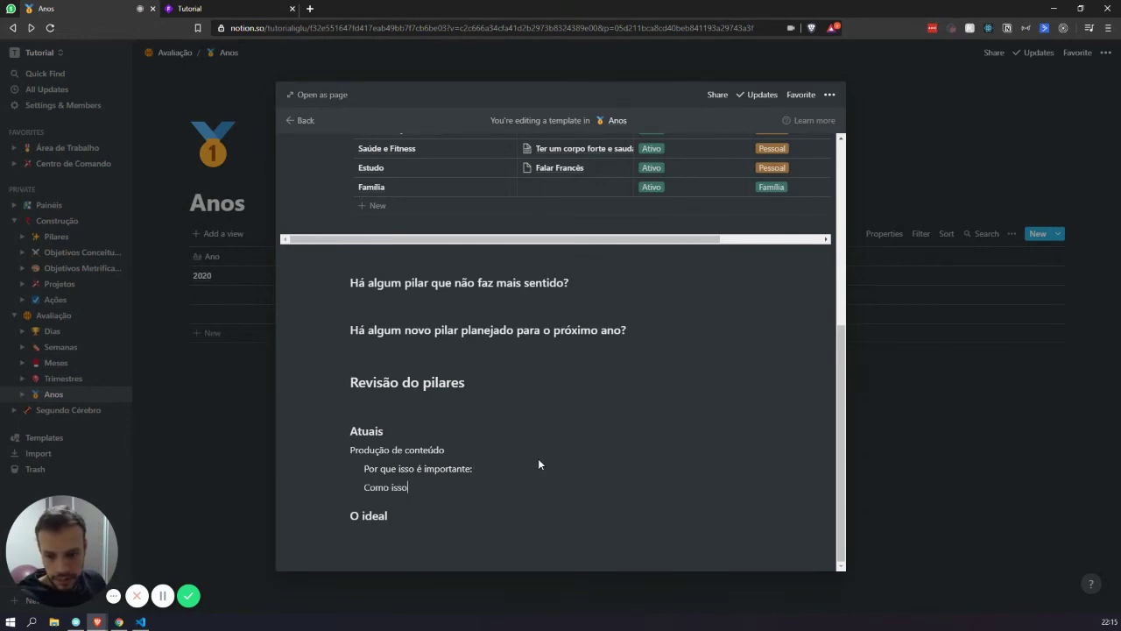
key("ctrl+BackSpace")
key("ctrl+BackSpace")
Step: Write "Por que isso me ajuda a prosseguir na vida:" on the indented line below "Por que isso é importante:"
type("POr que")
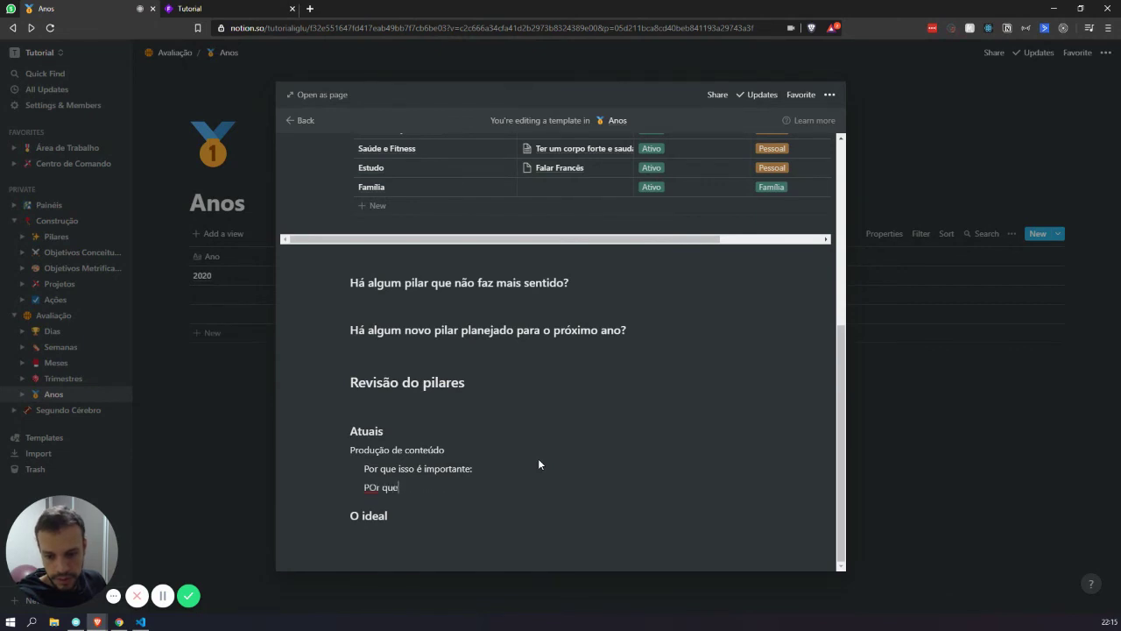
key("BackSpace")
key("BackSpace")
key("BackSpace")
key("BackSpace")
key("BackSpace")
key("BackSpace")
type("orque")
key("BackSpace")
key("BackSpace")
key("BackSpace")
key("BackSpace")
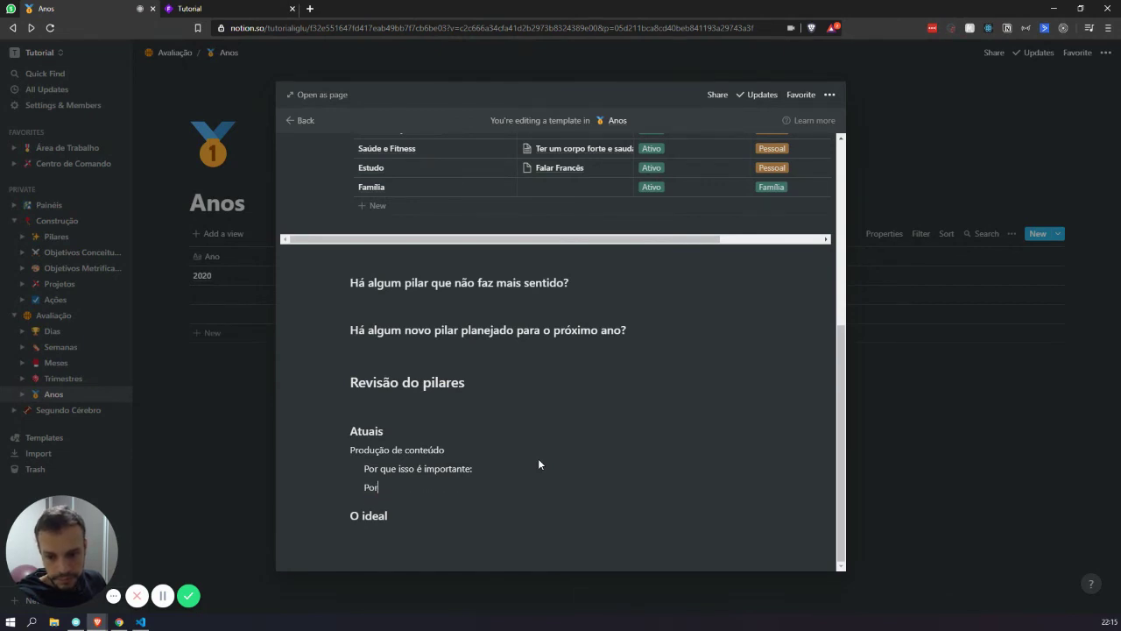
type("que isso")
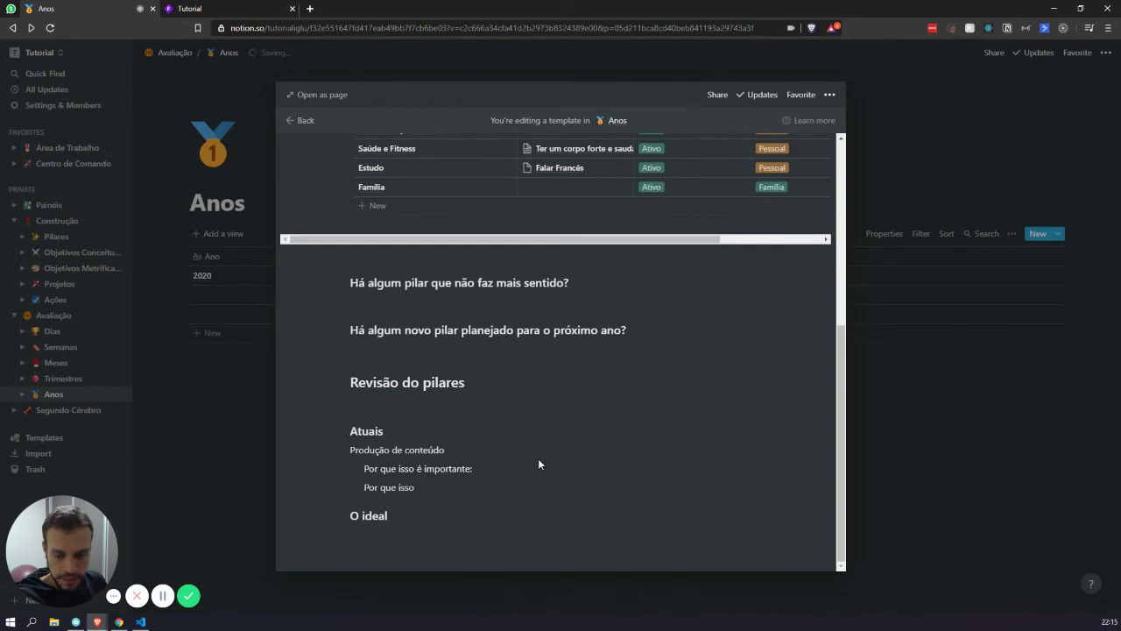
type("me ajud")
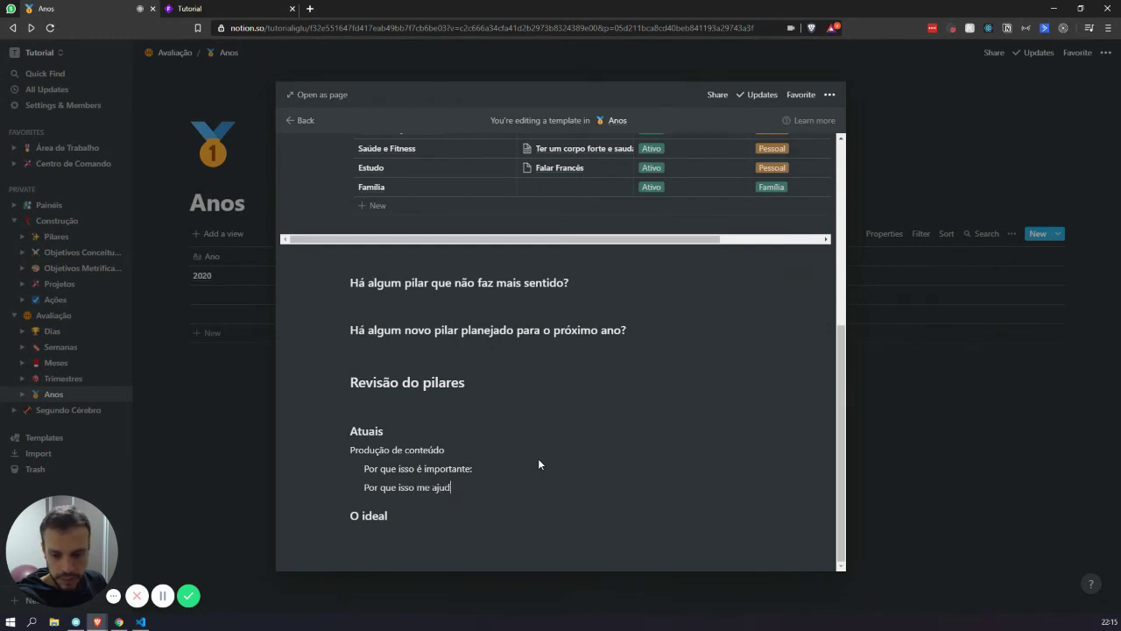
type("a a pro")
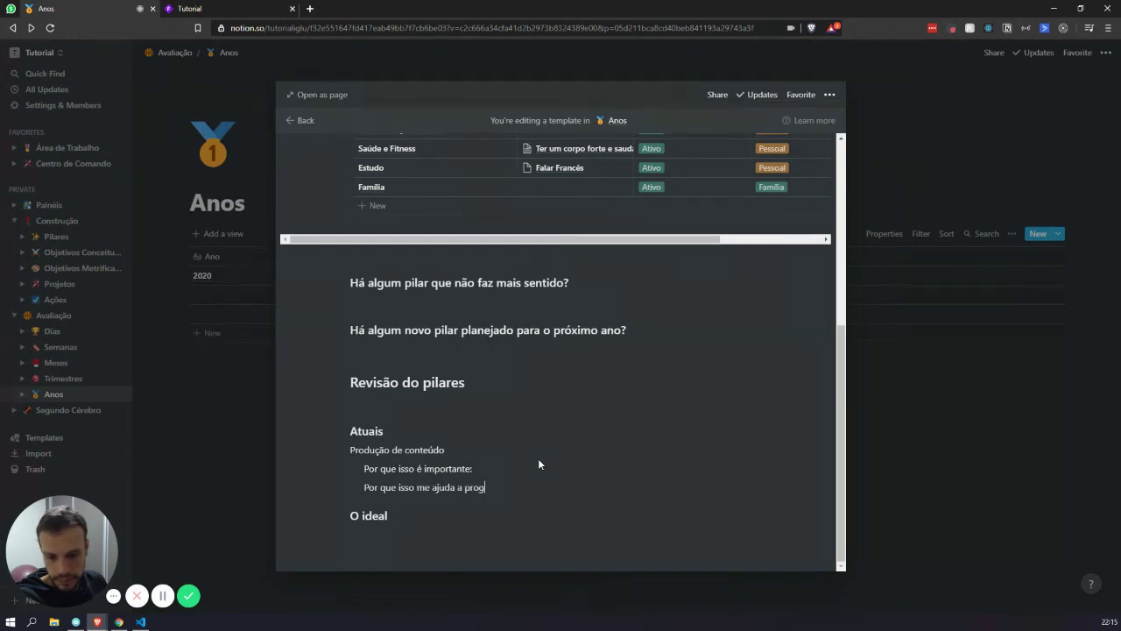
type("sseguir na iv")
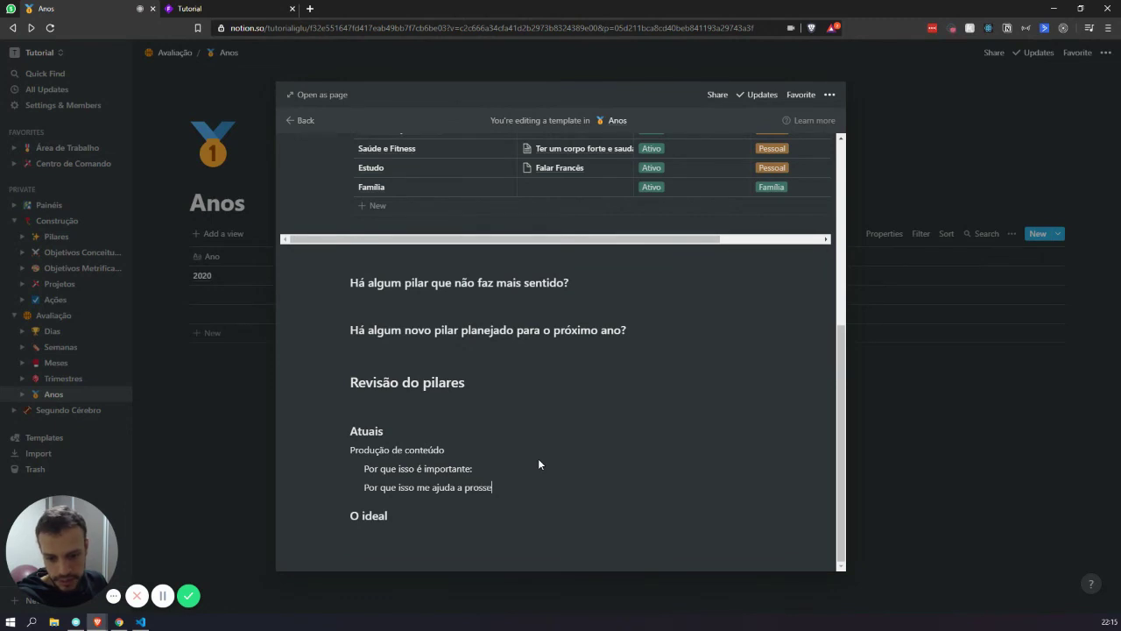
key("BackSpace")
key("BackSpace")
type("vida:")
Step: Add a third indented line under "Produção de conteúdo" reading "Como eu me sinto com esse pilar:"
key("Return")
type("Como isso")
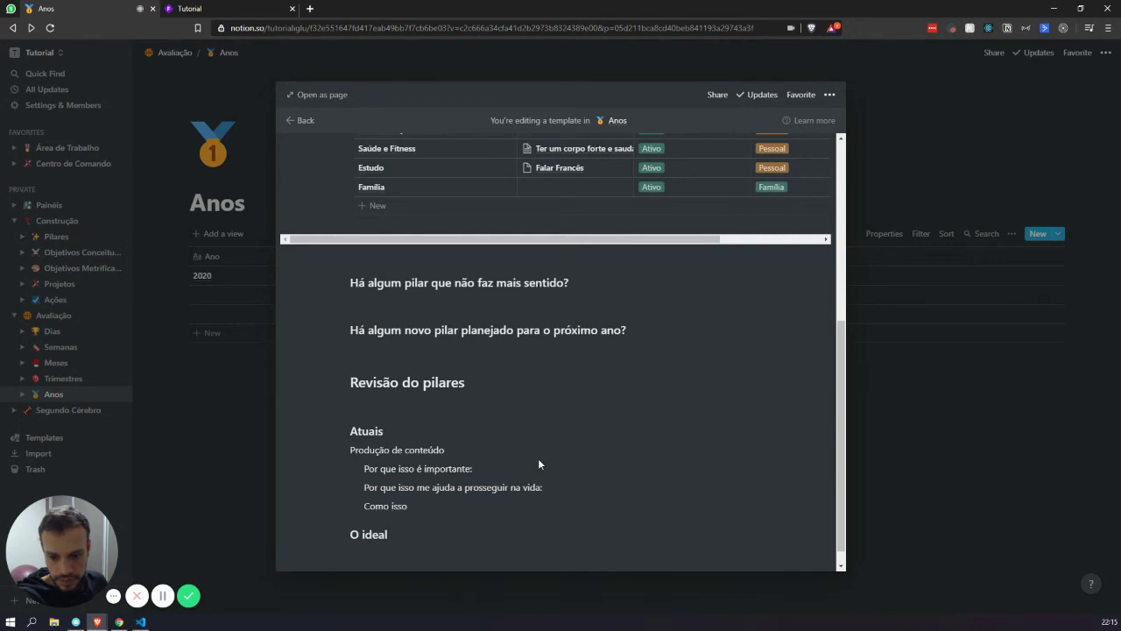
key("BackSpace")
key("BackSpace")
key("BackSpace")
key("BackSpace")
type("eu em")
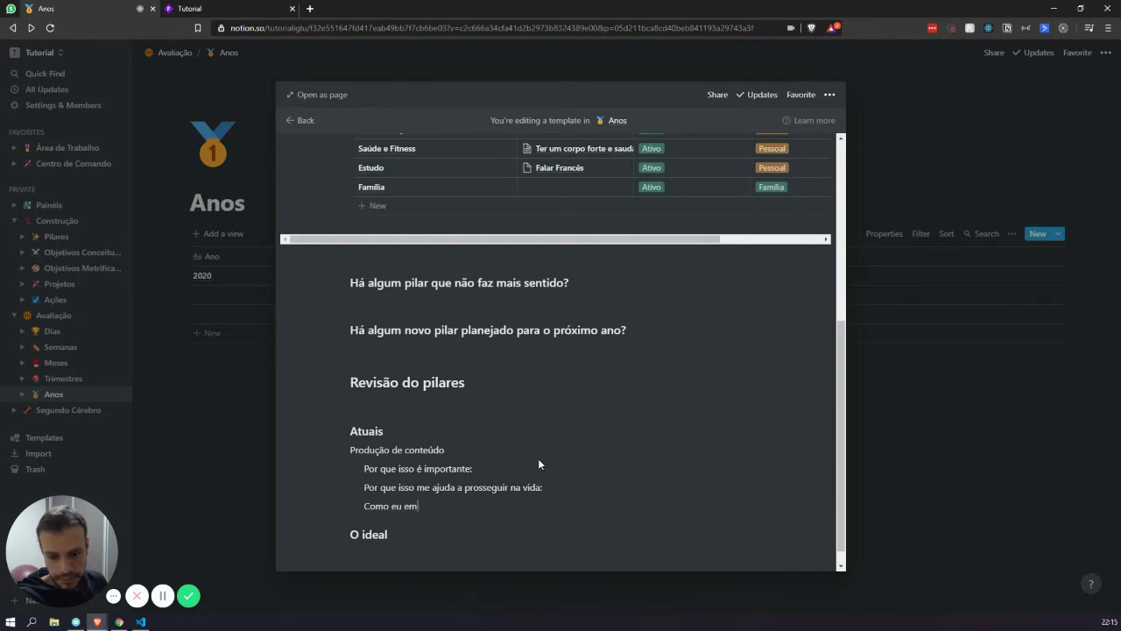
key("BackSpace")
key("BackSpace")
type("me sinto c")
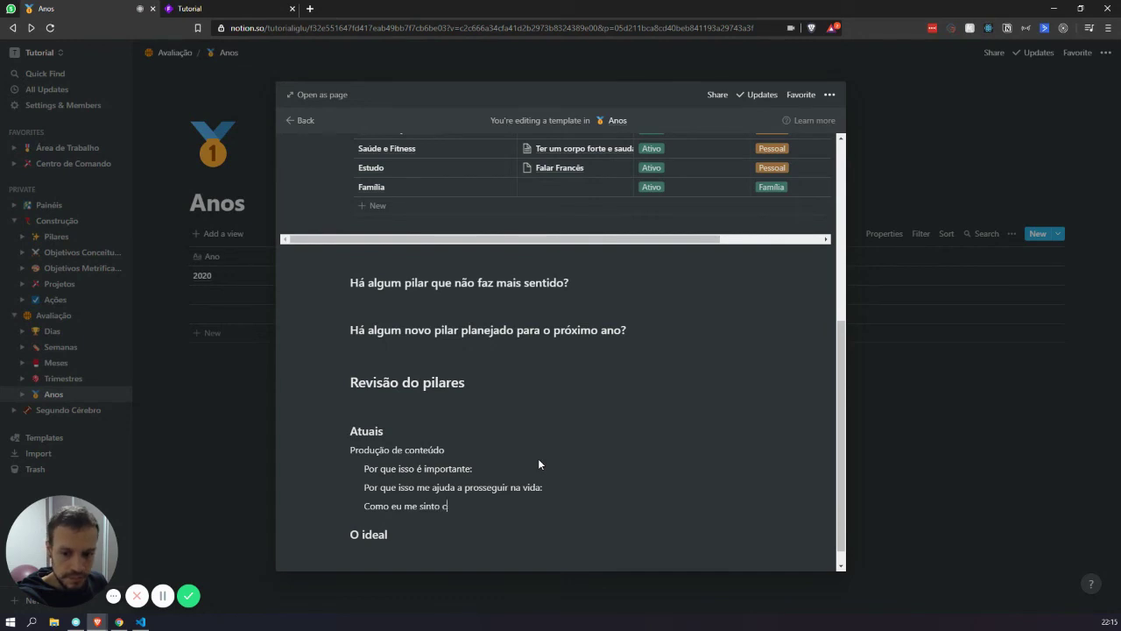
type("om esse p")
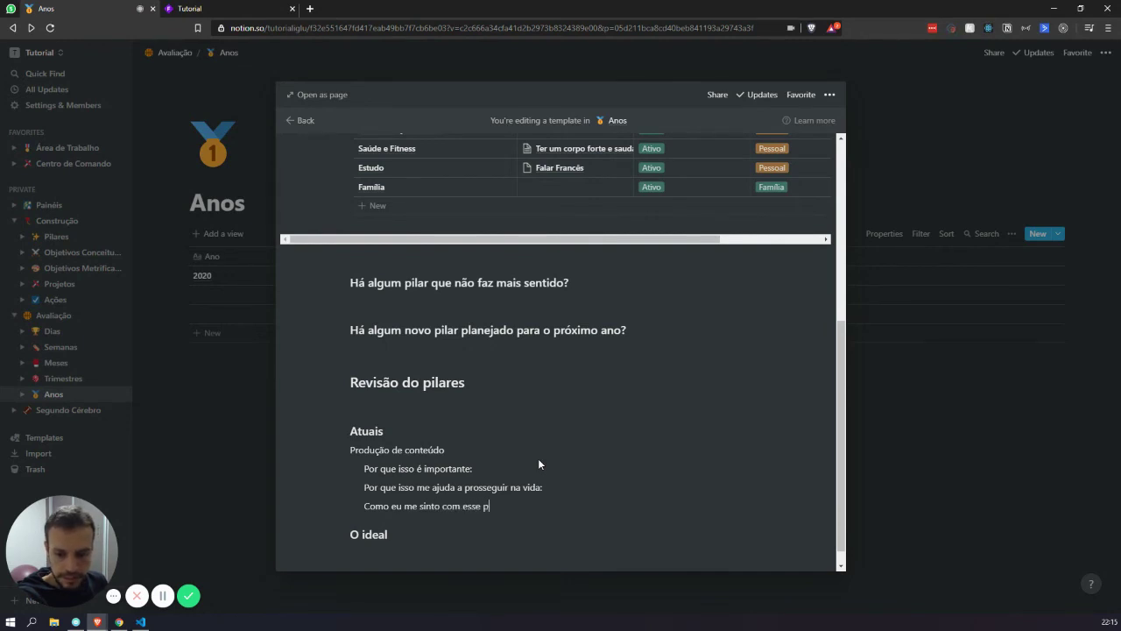
type("ilar:")
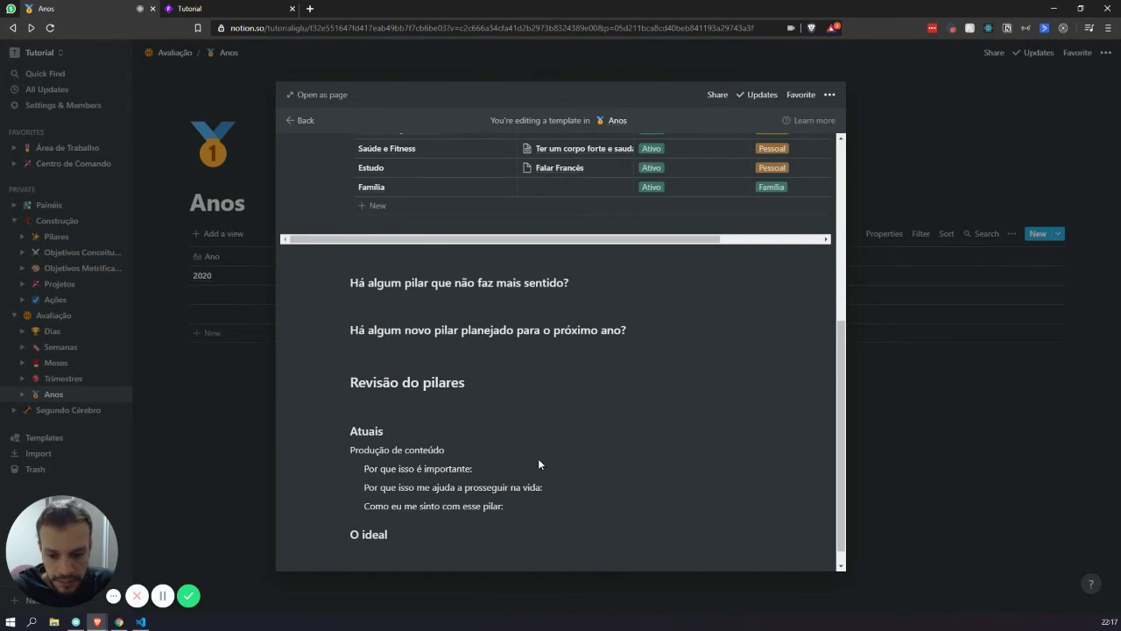
scroll(526, 360, "down", 1)
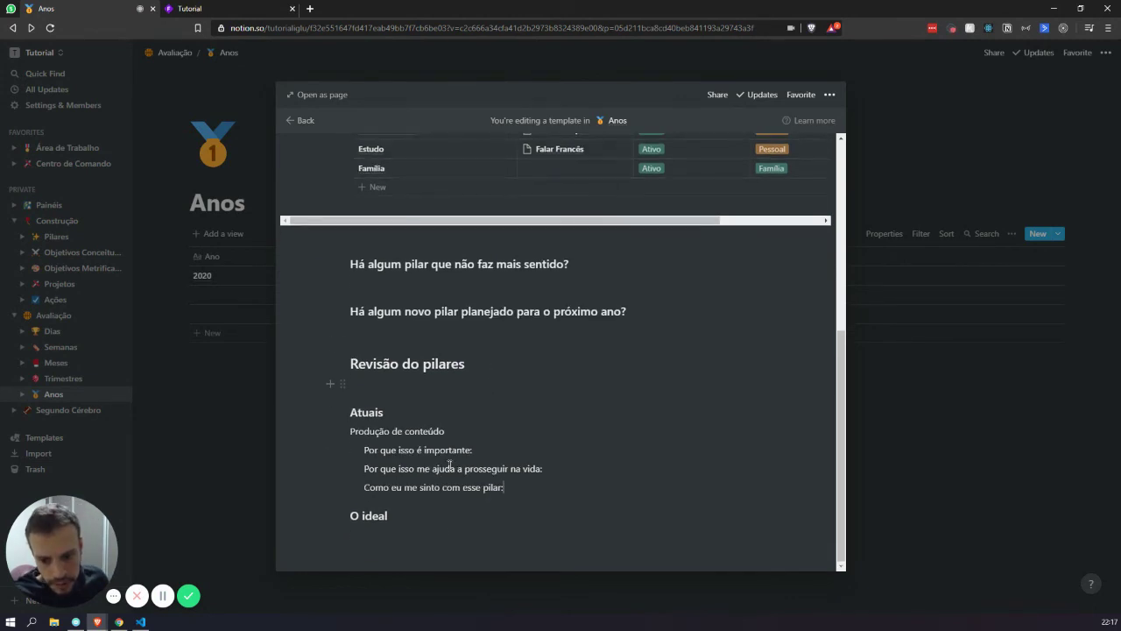
left_click(422, 538)
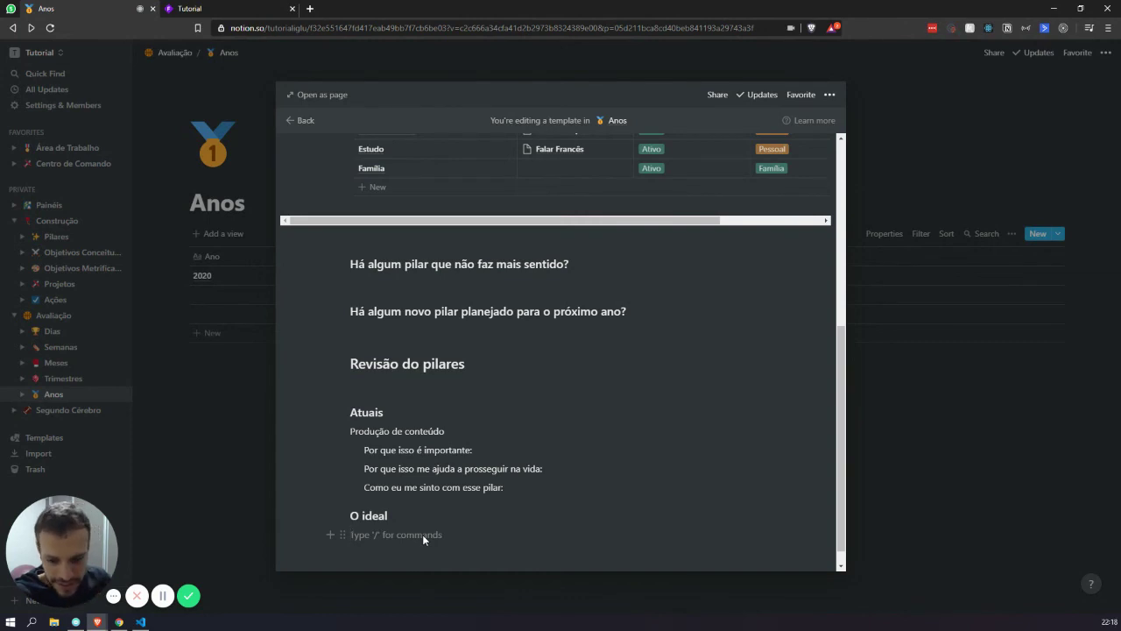
left_click_drag(509, 487, 462, 488)
left_click_drag(383, 458, 348, 447)
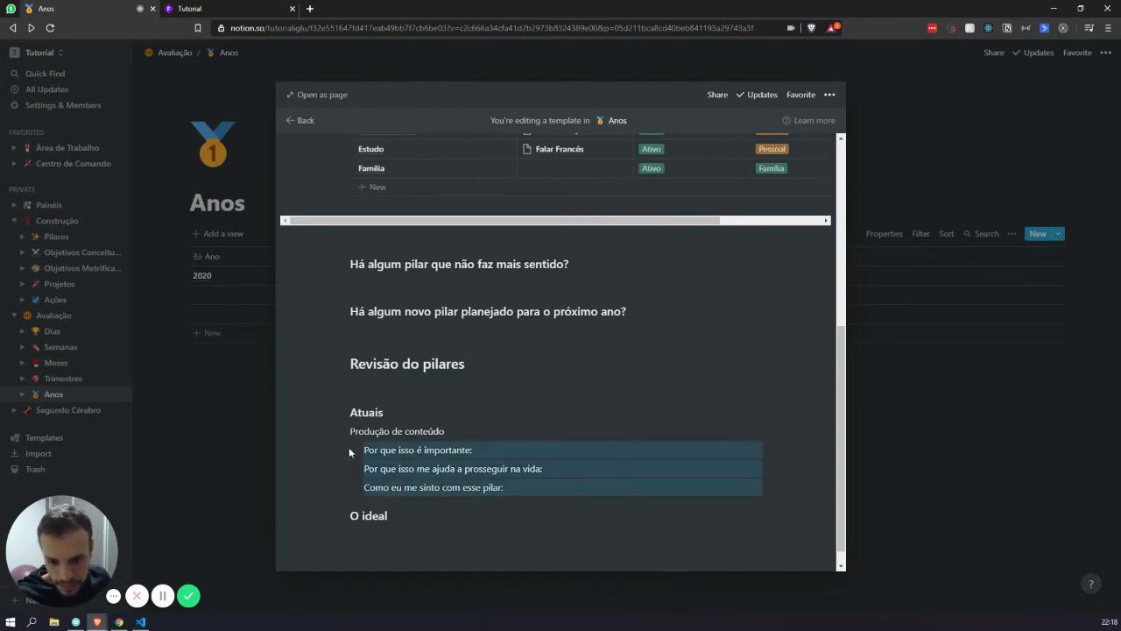
left_click(390, 540)
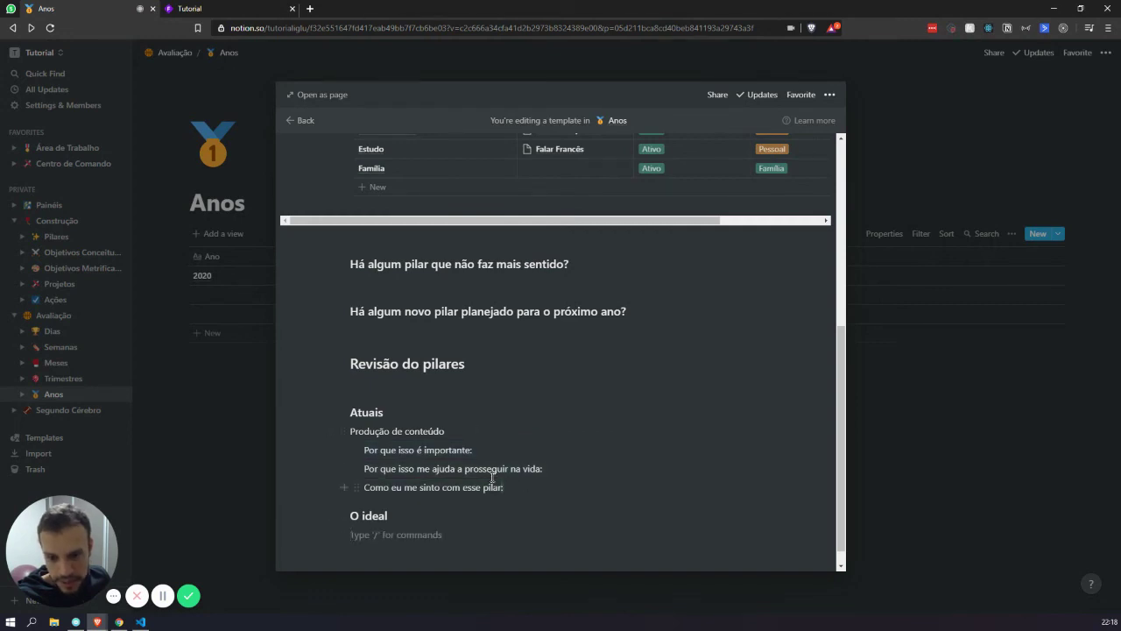
left_click_drag(498, 480, 316, 428)
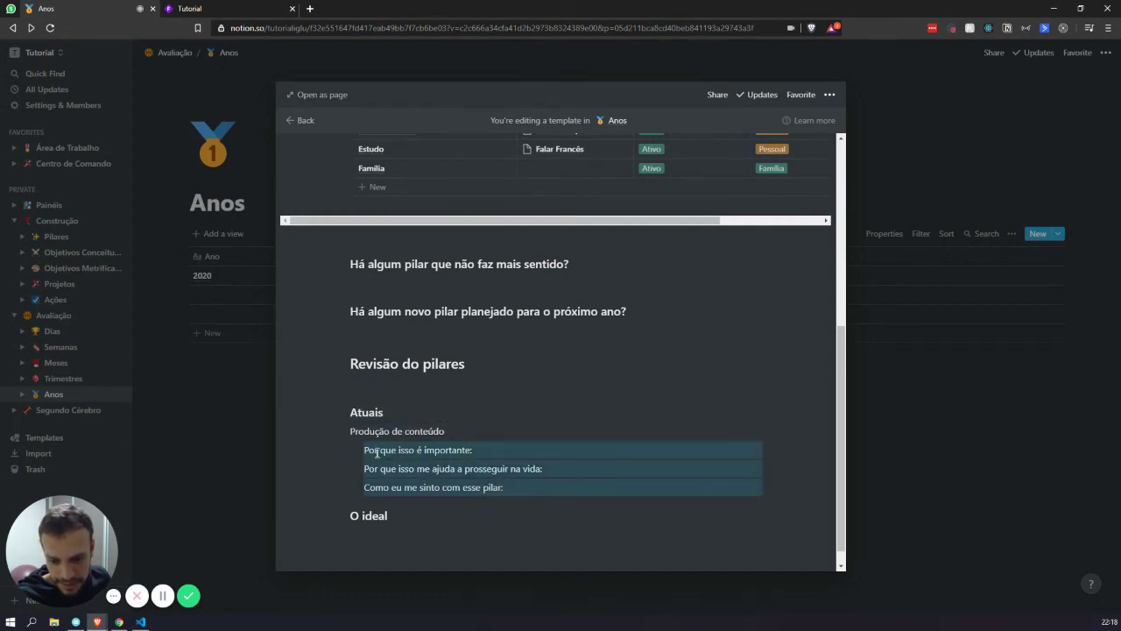
Step: Write "Maratonista" under the "O ideal" heading and add an empty indented line below it
left_click(396, 531)
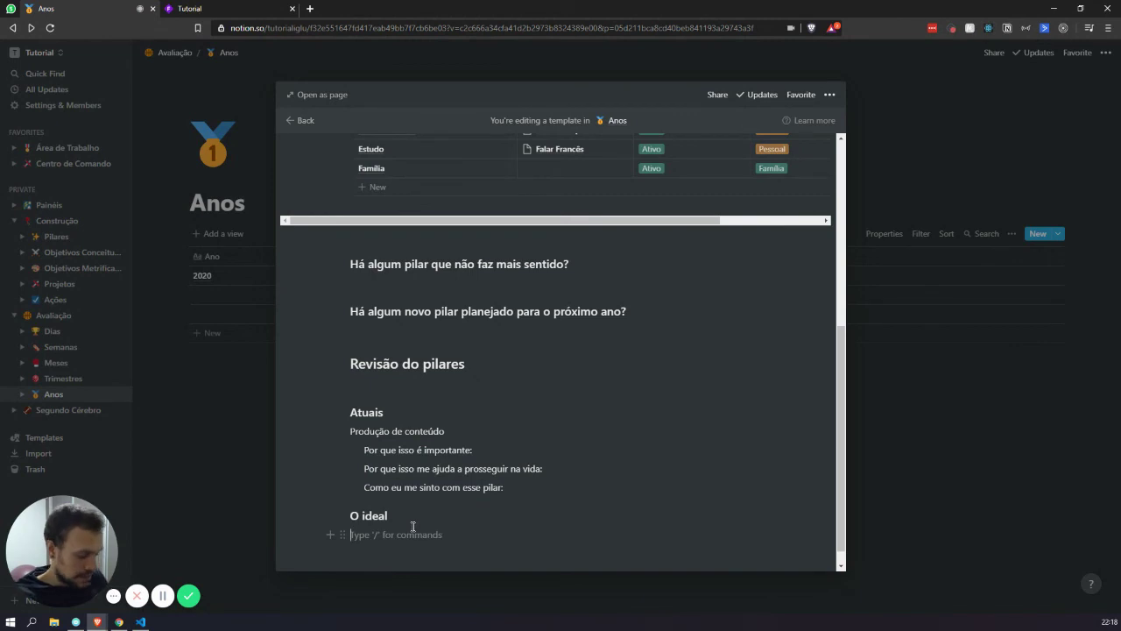
type("At")
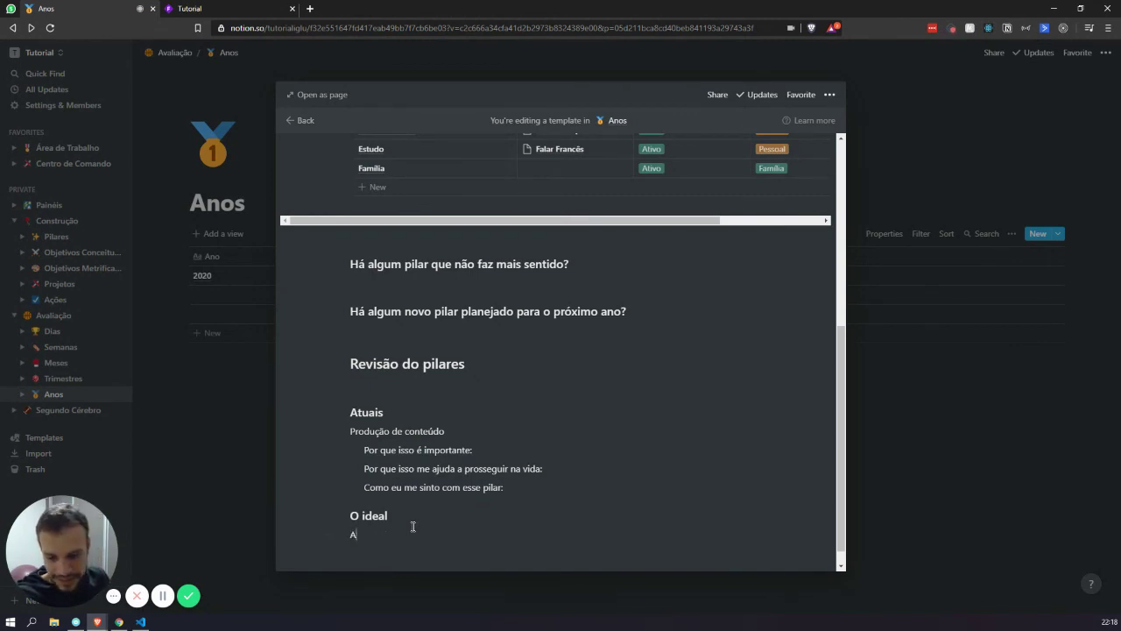
key("BackSpace")
key("BackSpace")
type("Atleta")
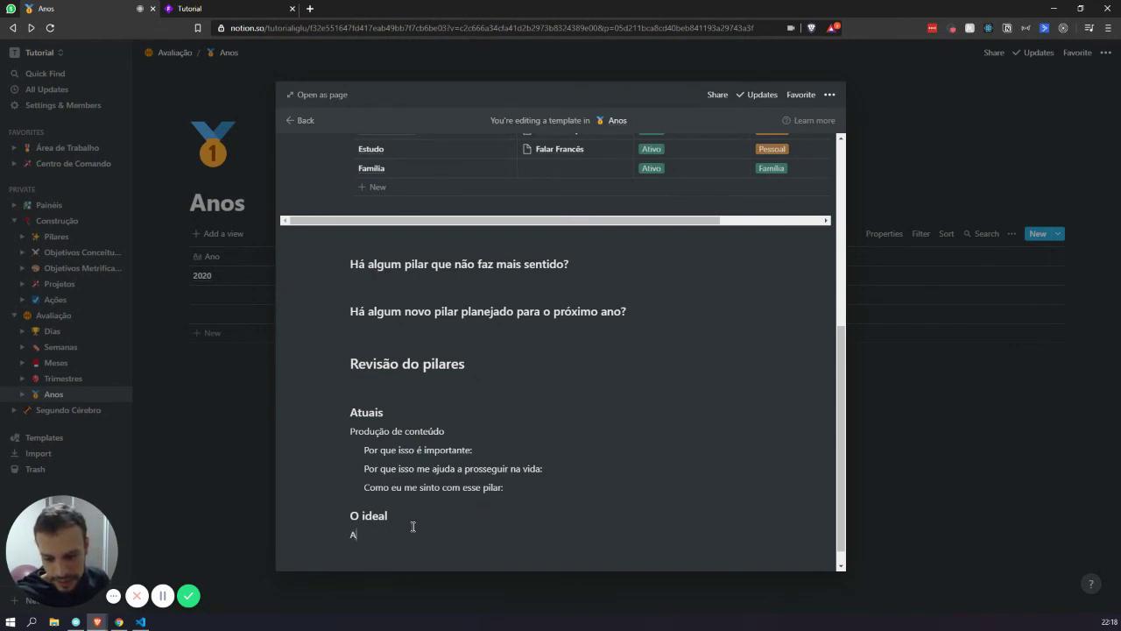
type(" de ")
type("criador")
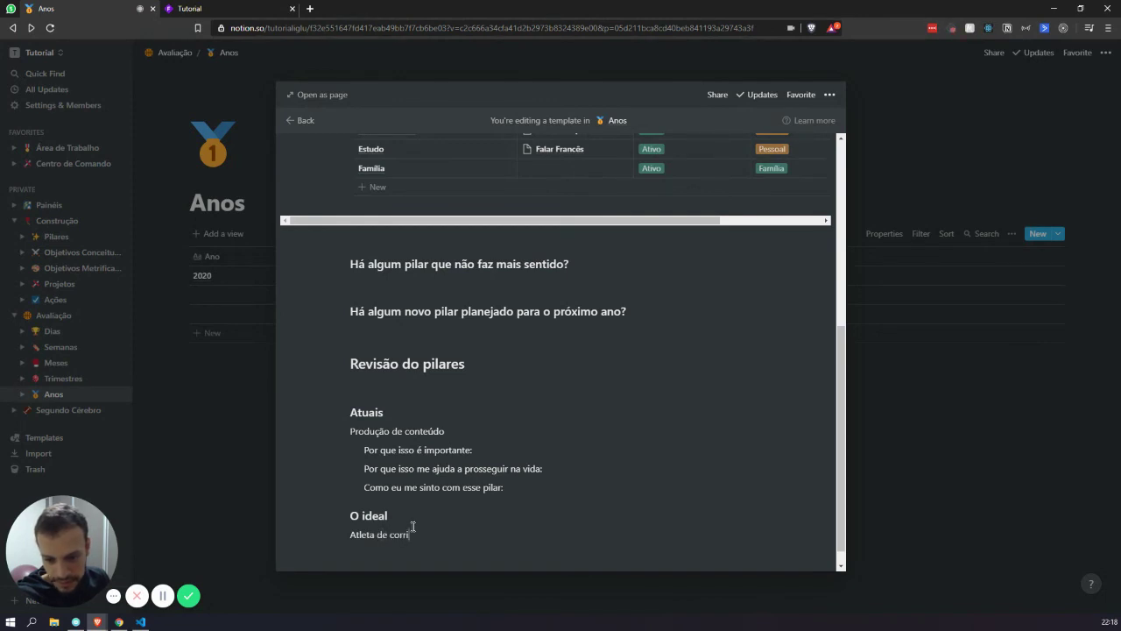
key("ctrl+BackSpace")
key("ctrl+BackSpace")
key("ctrl+BackSpace")
type("Maratonista")
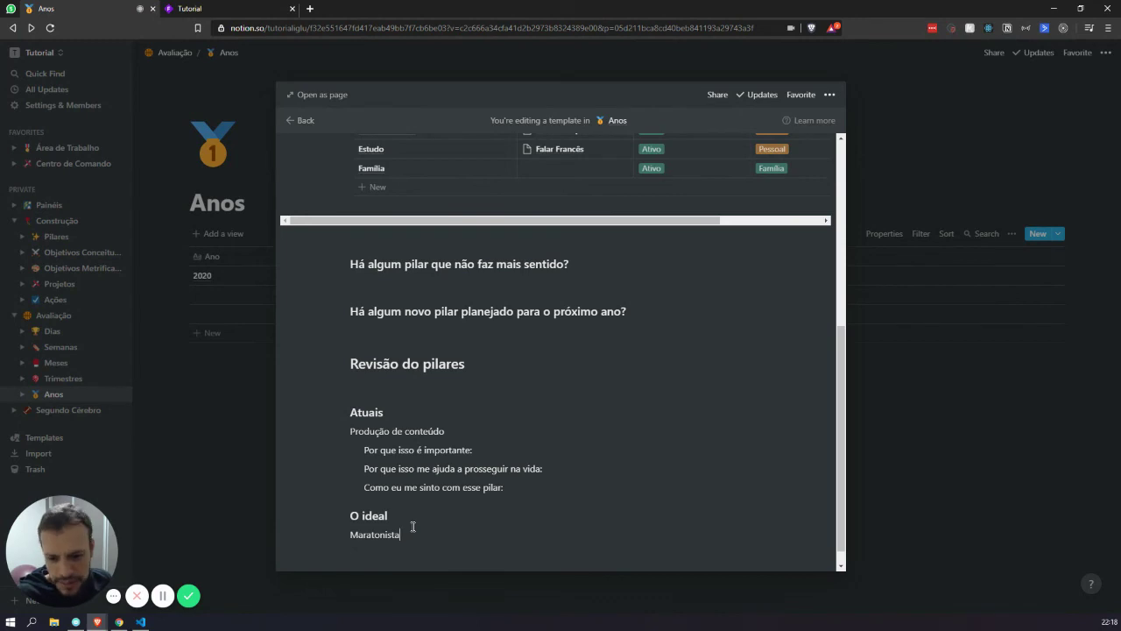
key("Return")
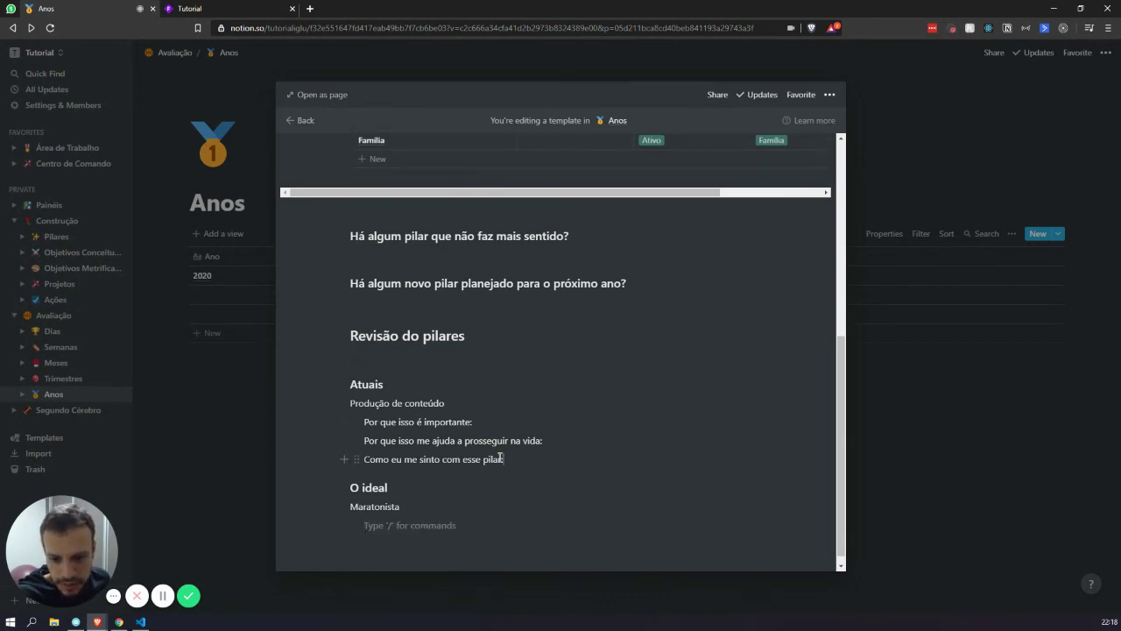
Step: Copy the three indented prompts from "Produção de conteúdo" and paste them below "Maratonista", leaving no empty line between
left_click_drag(500, 461, 369, 414)
key("ctrl+c")
left_click(438, 519)
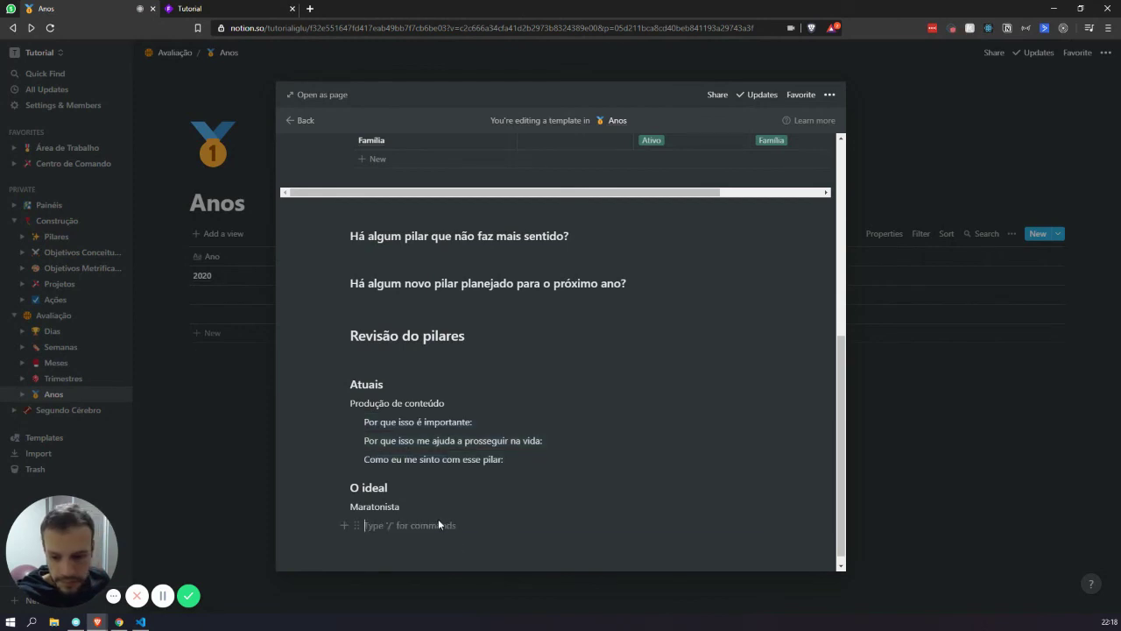
key("ctrl+v")
key("BackSpace")
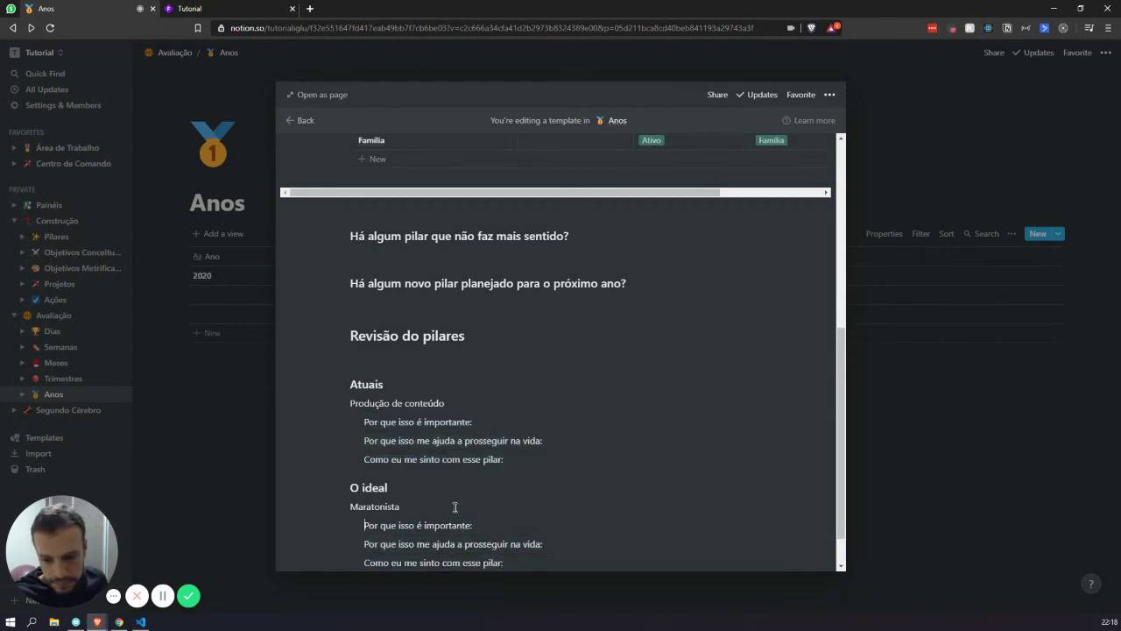
Step: Reword the first prompt under "Maratonista" to "Por que isso seria importante:"
scroll(360, 279, "down", 1)
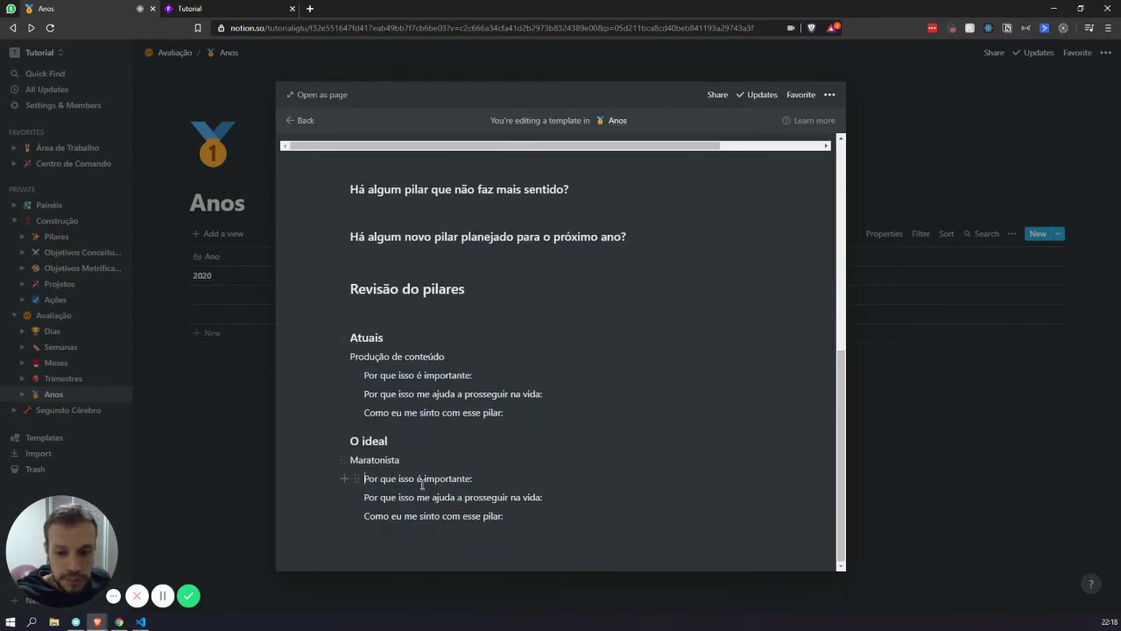
double_click(421, 479)
type("ser")
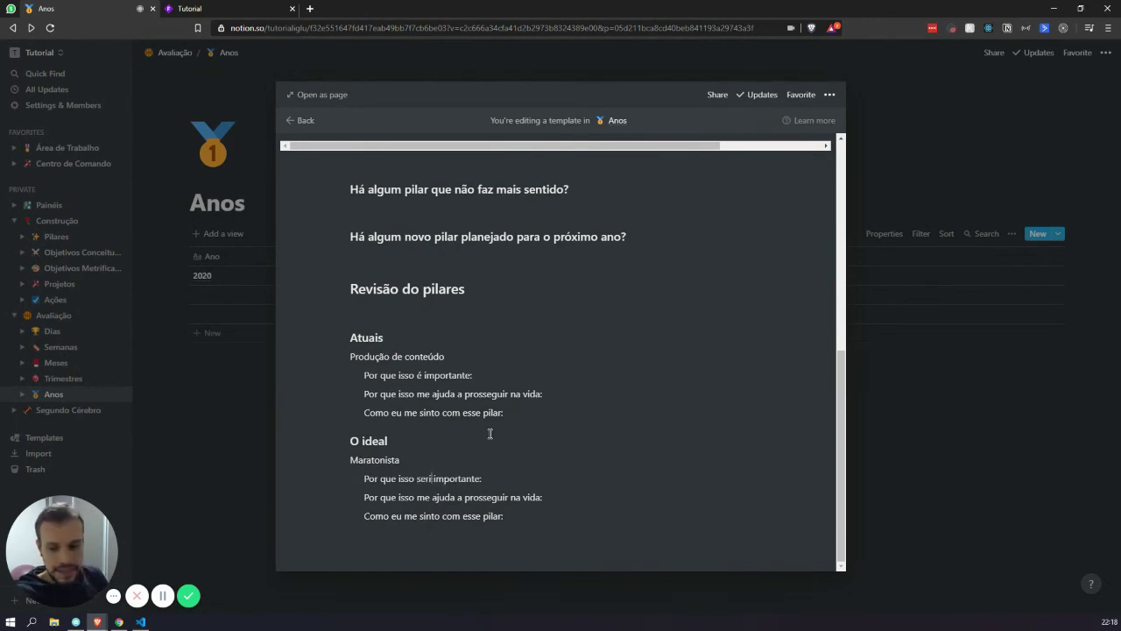
type("ia")
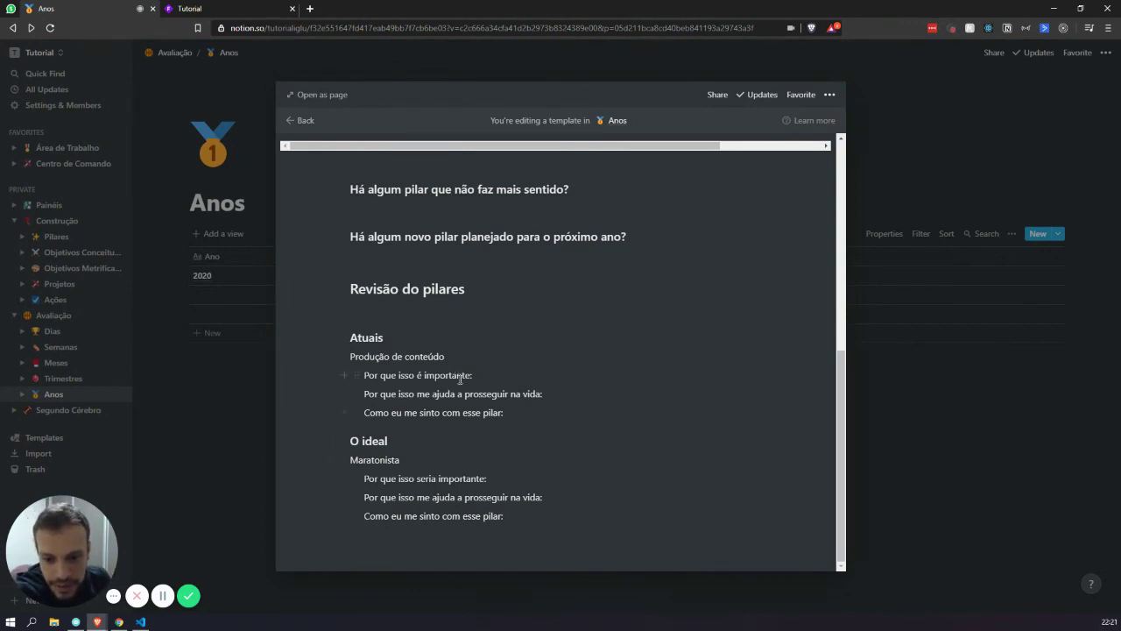
left_click(519, 531)
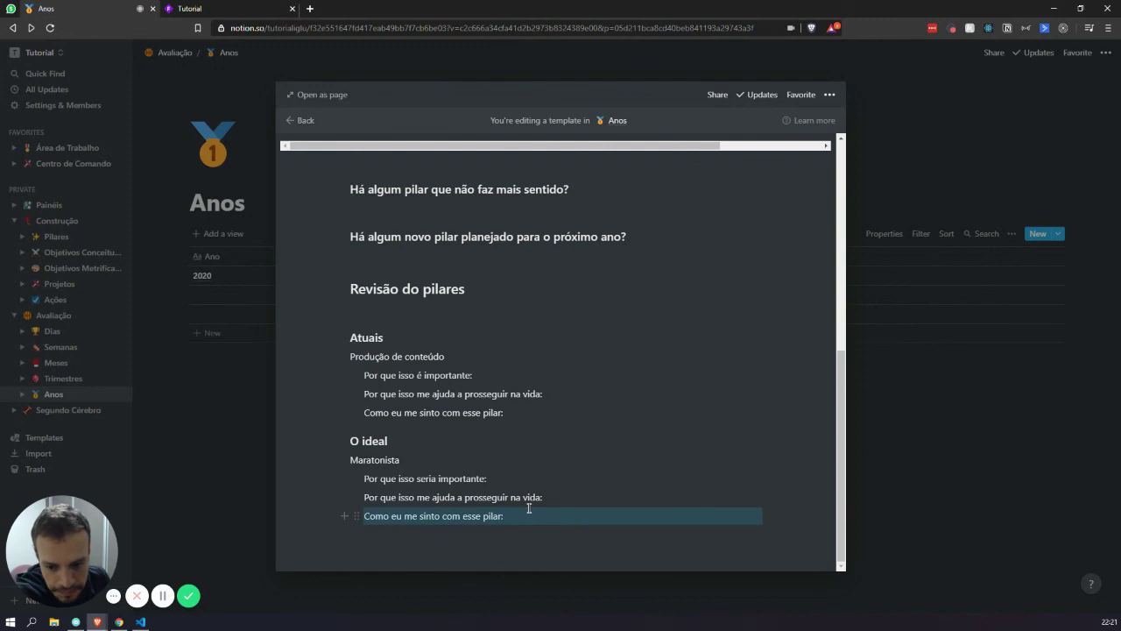
scroll(413, 368, "up", 1)
scroll(413, 368, "down", 1)
left_click_drag(506, 517, 437, 455)
left_click(431, 441)
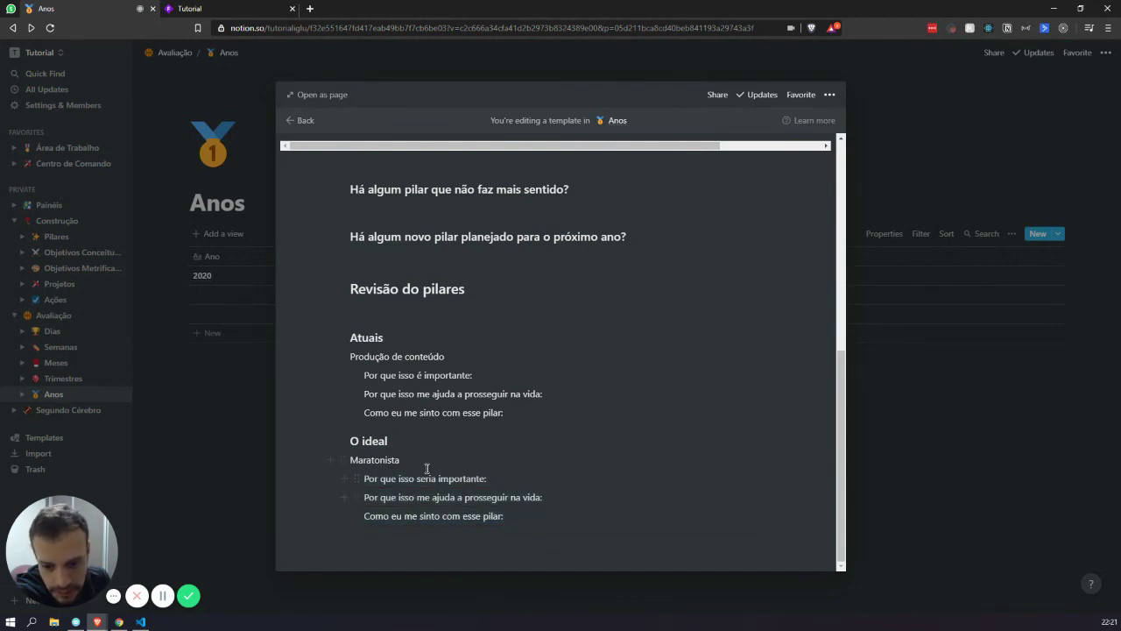
Step: Replace "Maratonista" under "O ideal" with the placeholder "[Seu pilar ideal]"
double_click(380, 461)
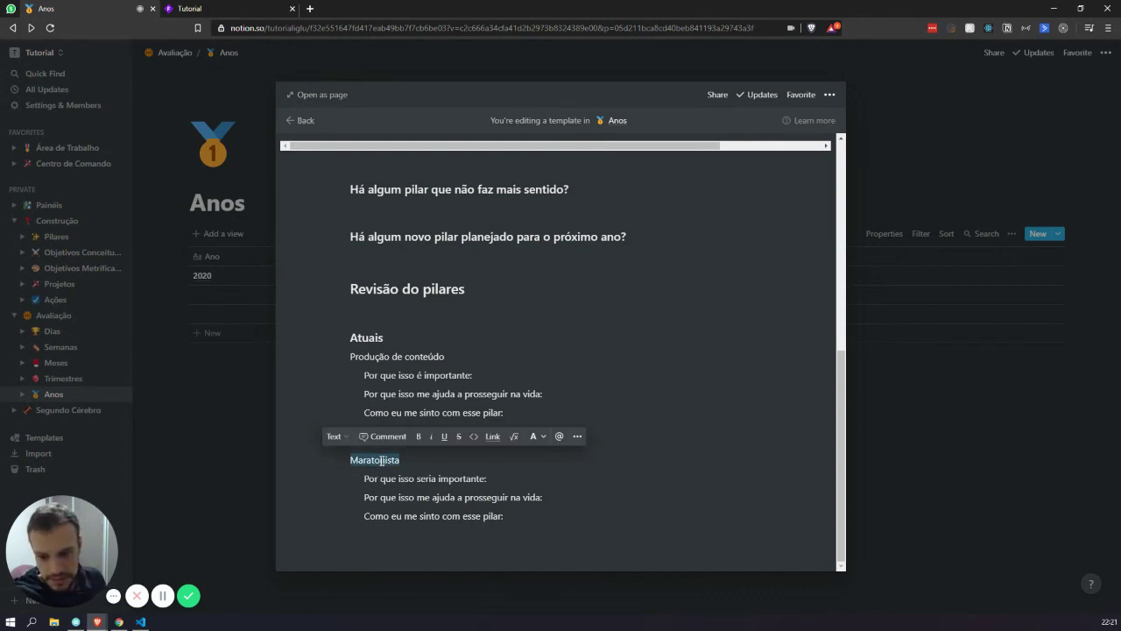
type("[]")
key("ctrl+z")
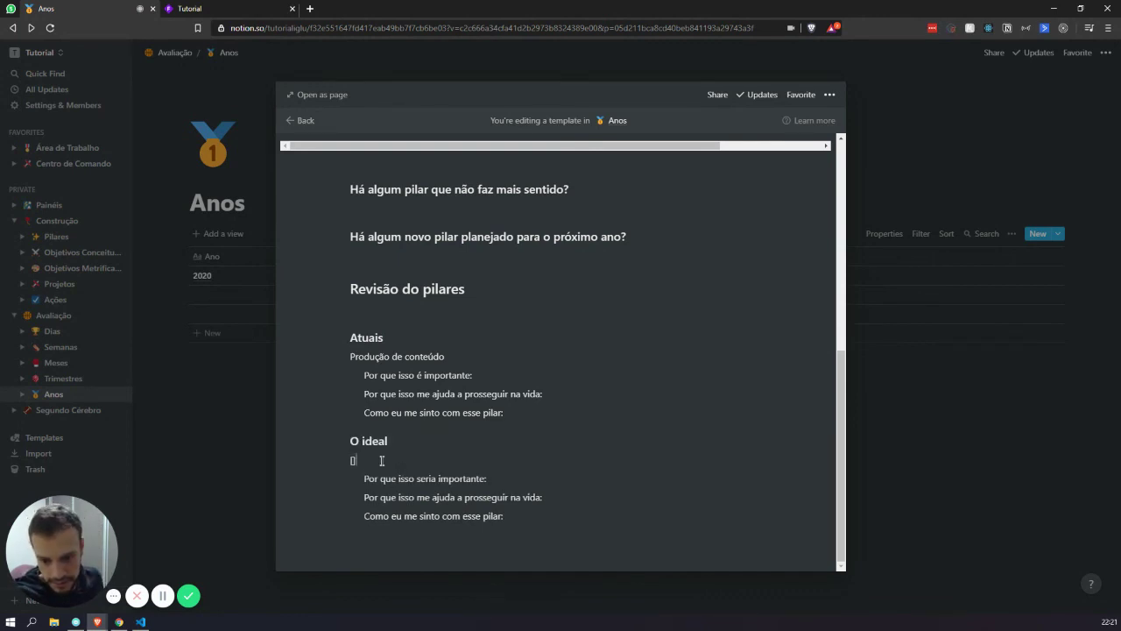
type("ins")
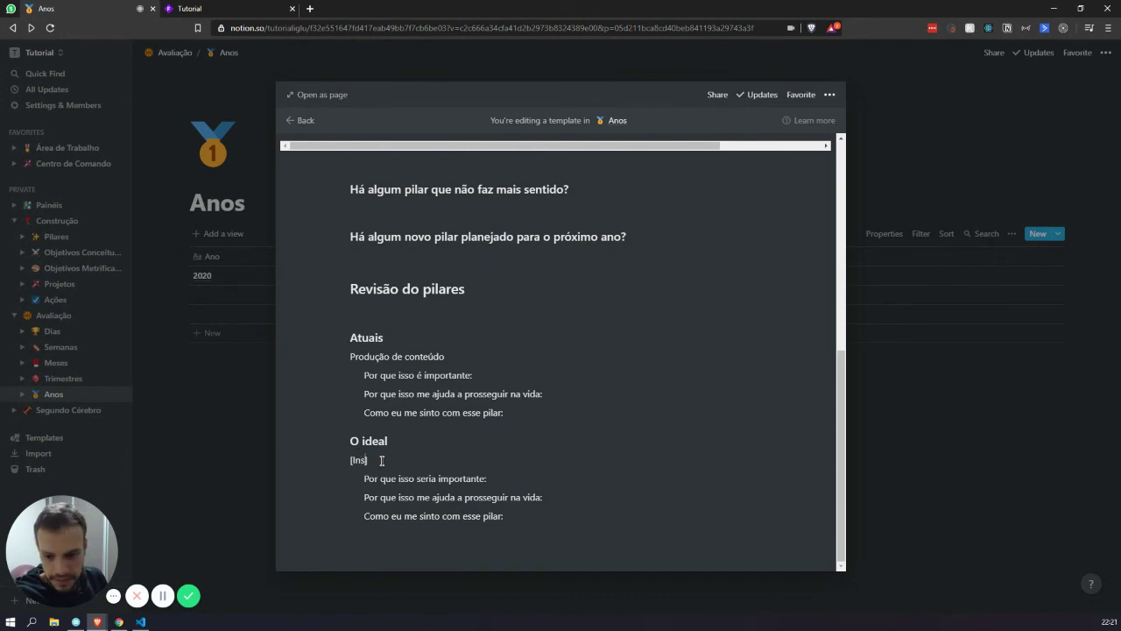
key("BackSpace")
key("BackSpace")
key("BackSpace")
type("Seu pilar")
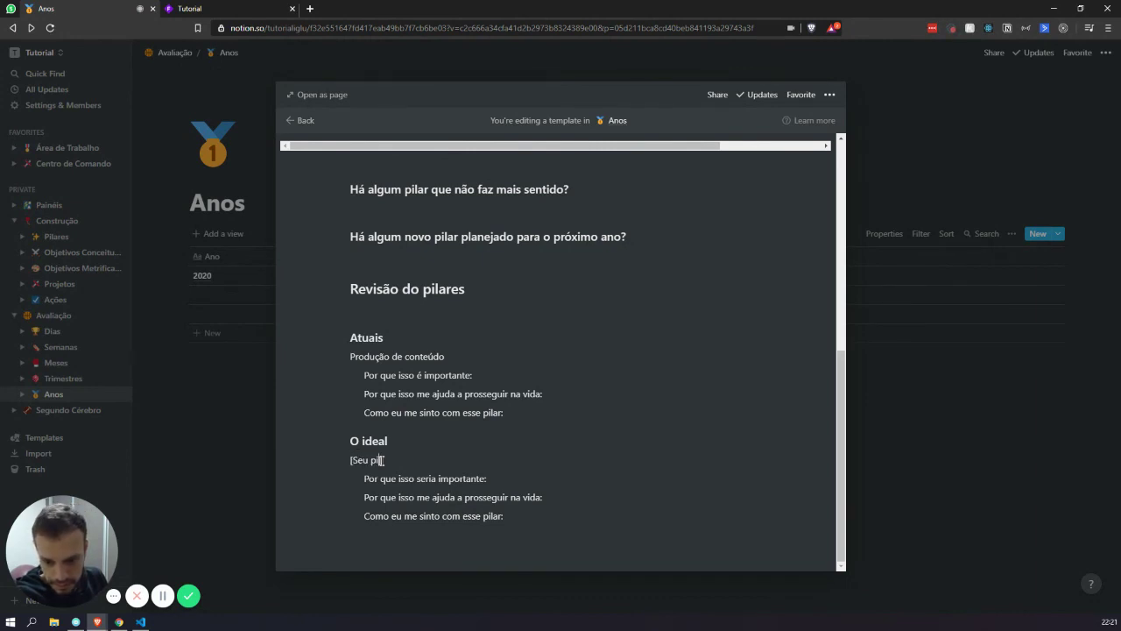
type(" ideal")
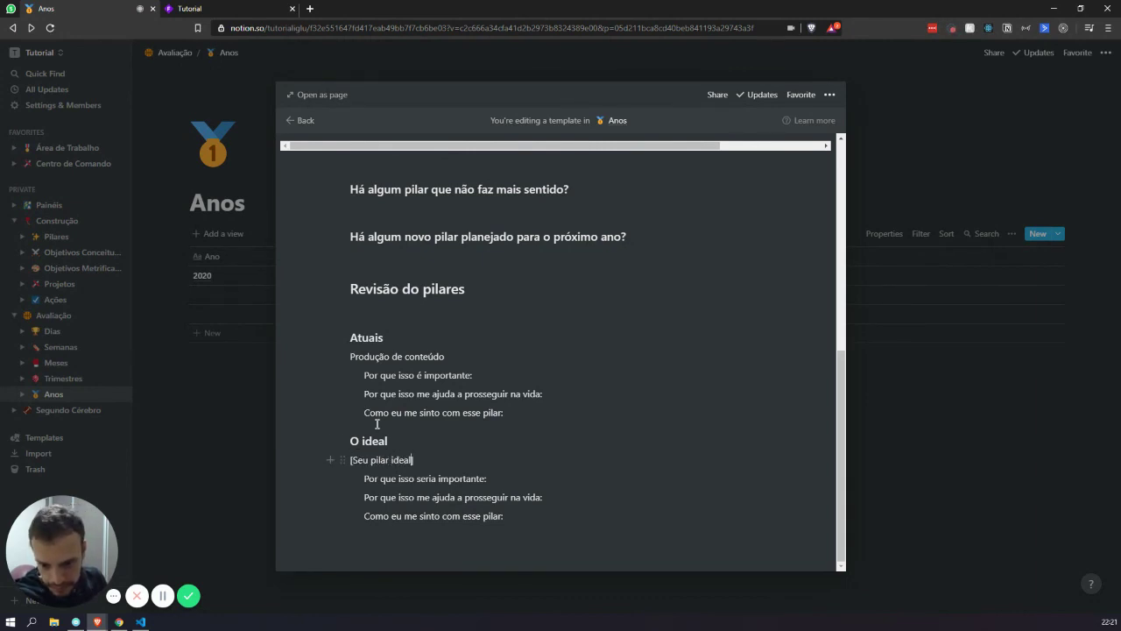
Step: Replace "Produção de conteúdo" under "Atuais" with the plain-text placeholder "[Pilar atual]"
left_click_drag(446, 357, 350, 356)
key("BackSpace")
type("[]")
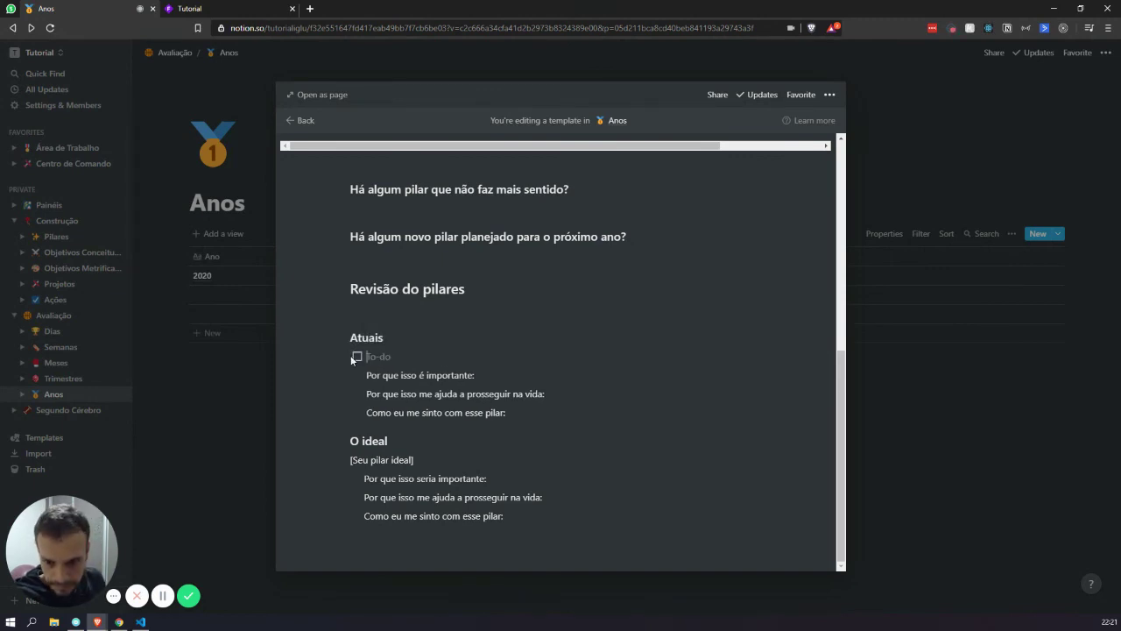
key("BackSpace")
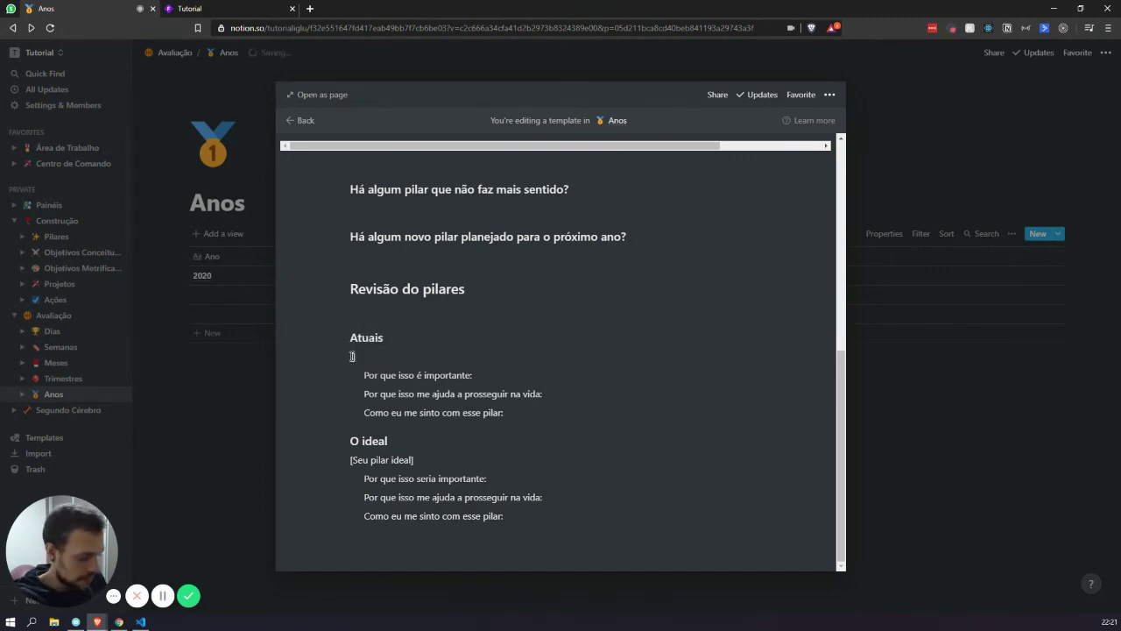
type("[Pilar atual]")
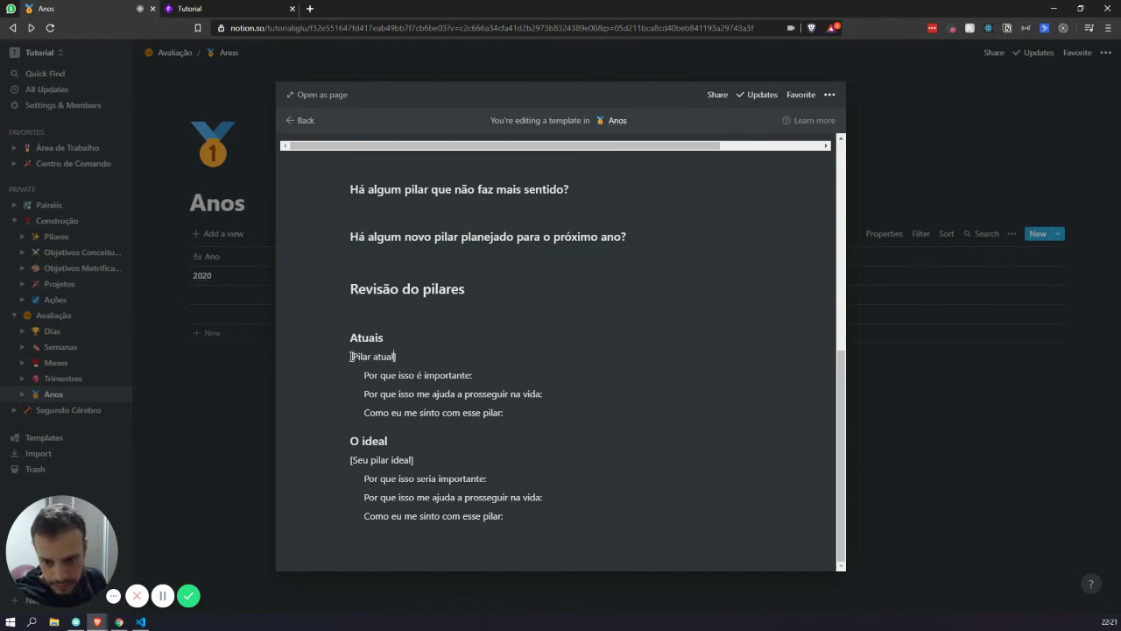
Step: Add a fourth prompt under "[Seu pilar ideal]" reading "Eu estaria disposto a enfrentar o que é necessário para conquistar esse pilar/objetivo"
left_click(571, 515)
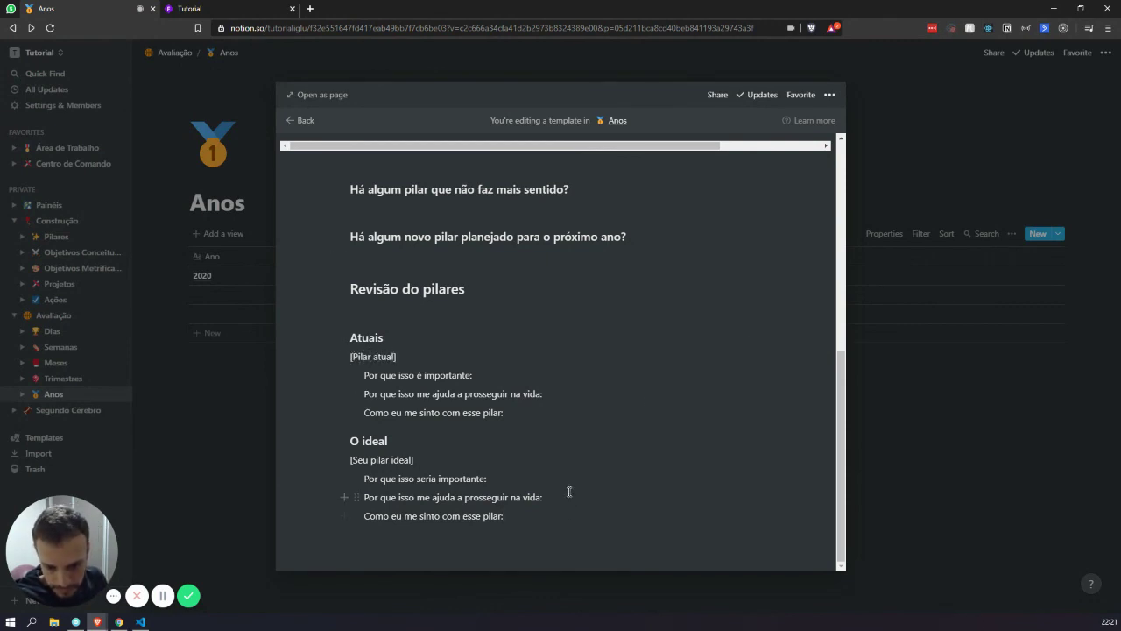
key("Return")
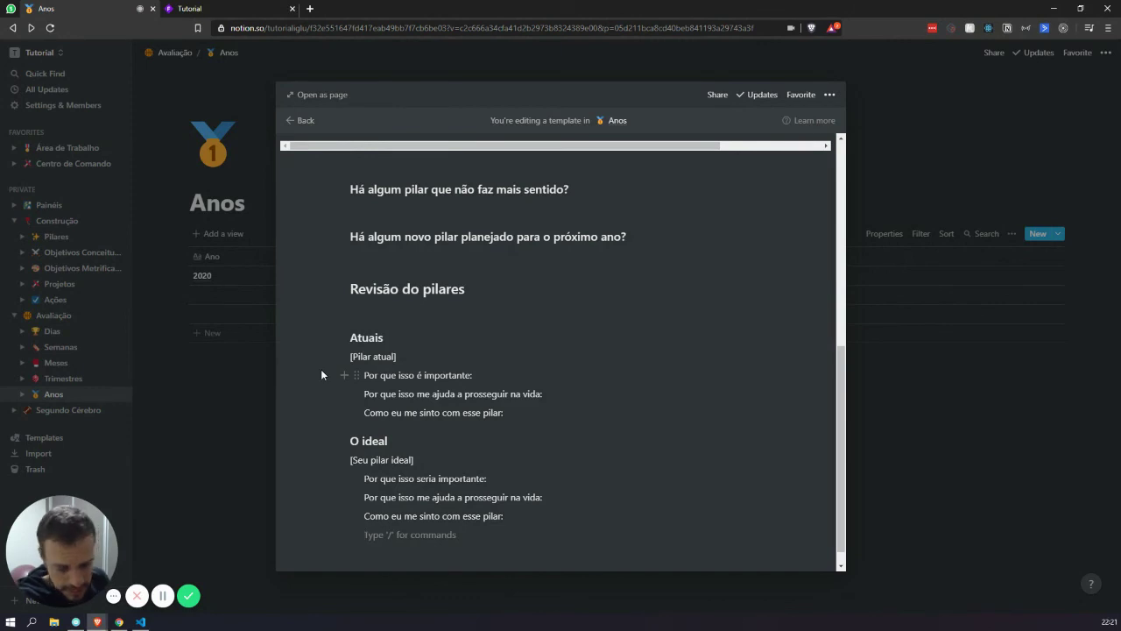
type("Eu es")
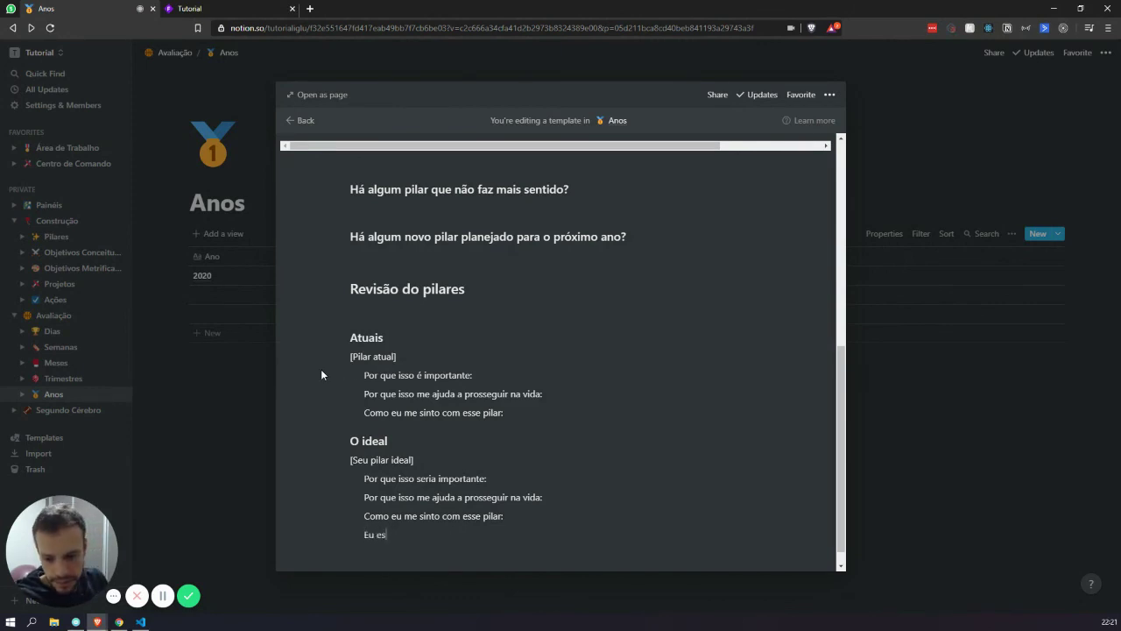
type("taria disposto ")
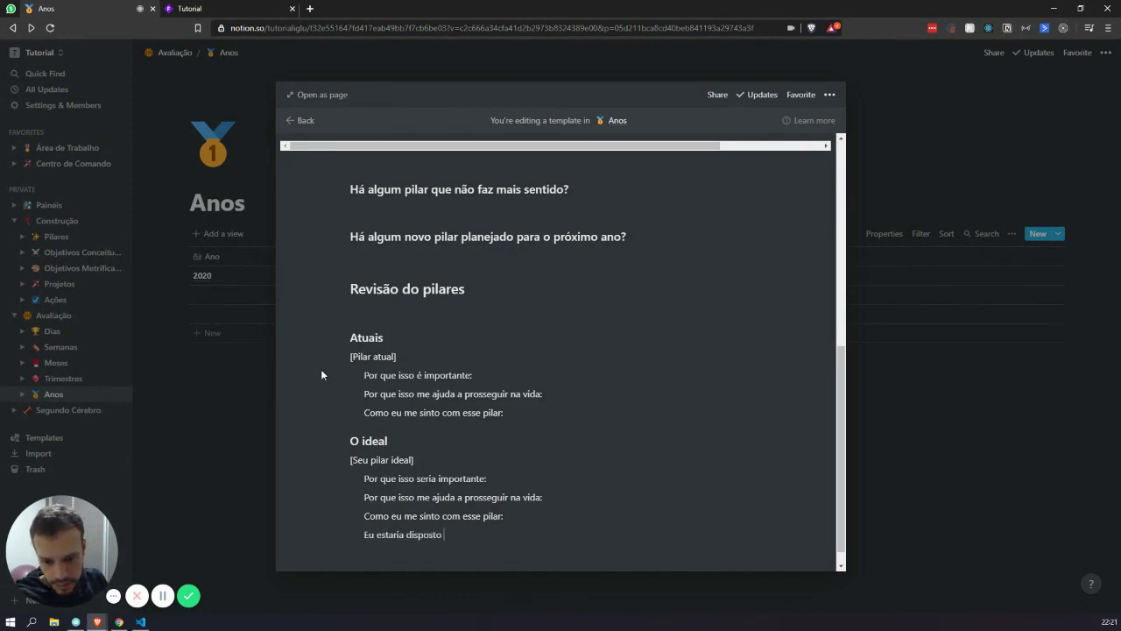
type("a enfrentar o")
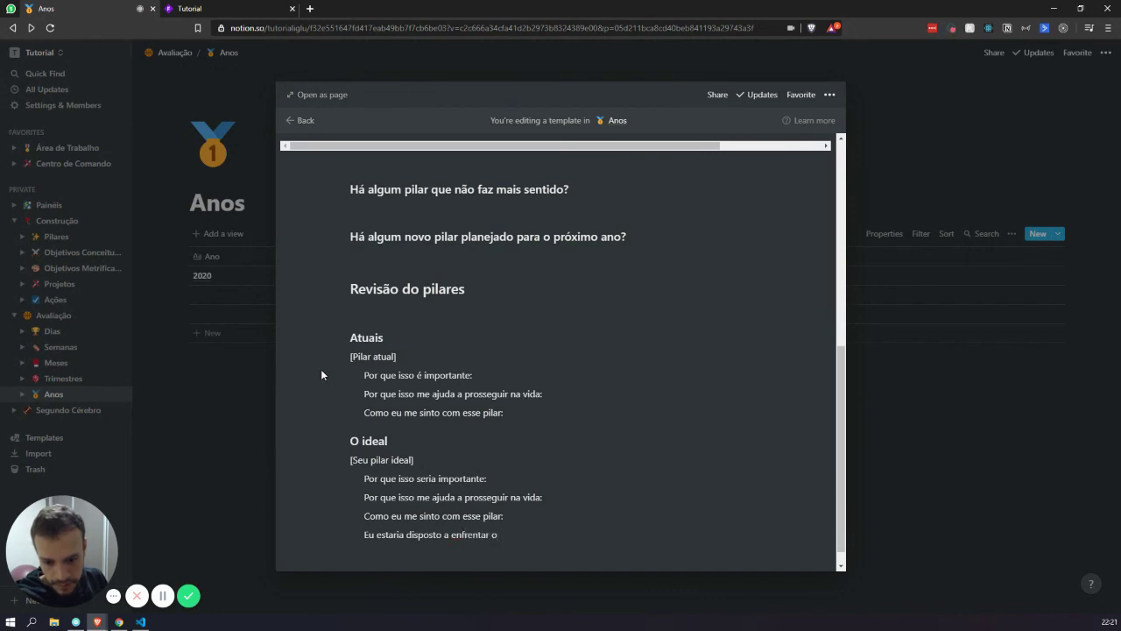
type(" que é necess")
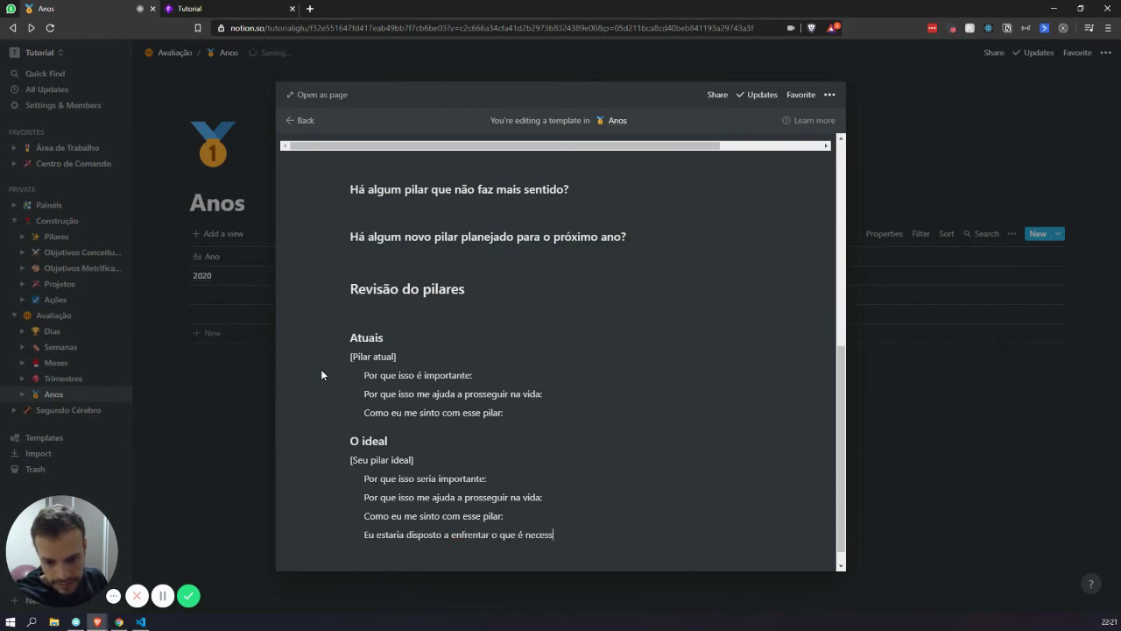
type("ário para conquistar")
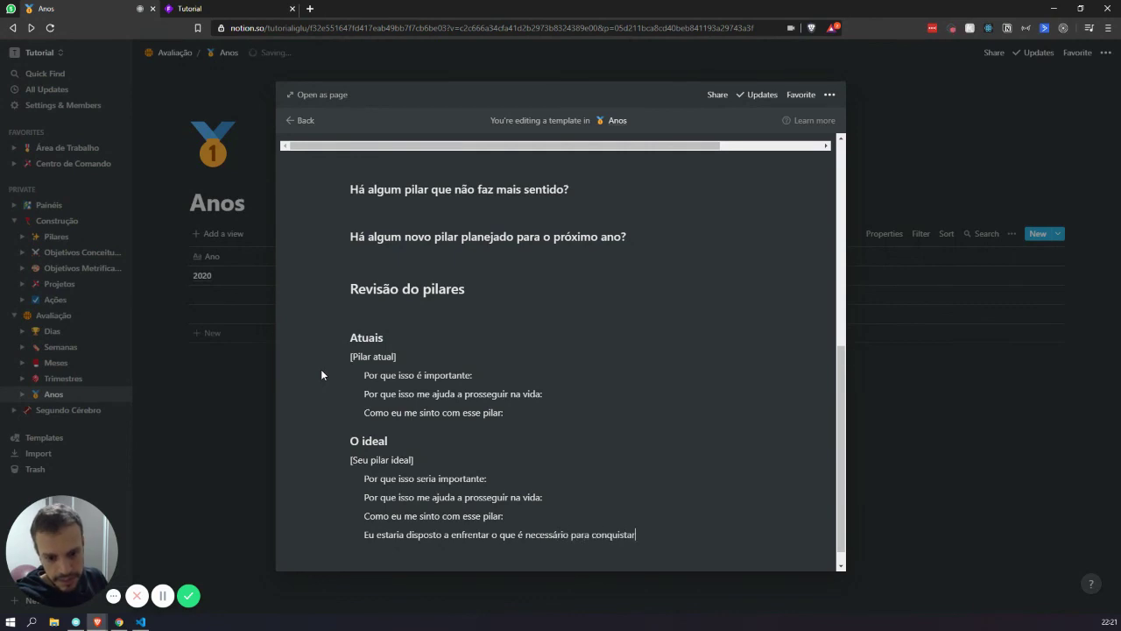
type(" esse pilar")
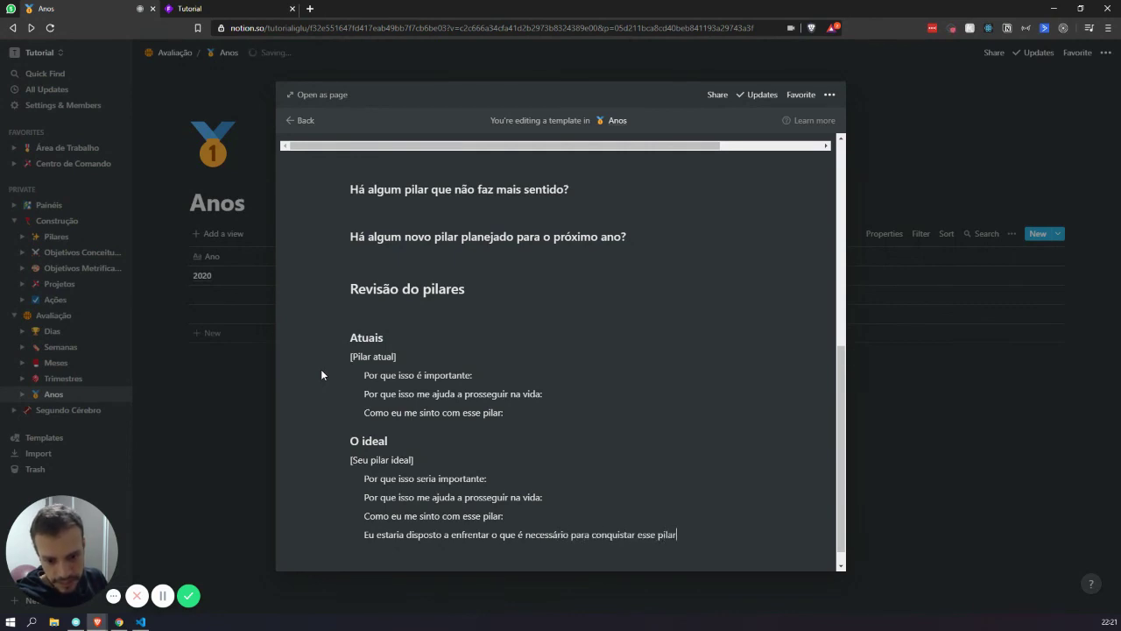
type("/objetivo")
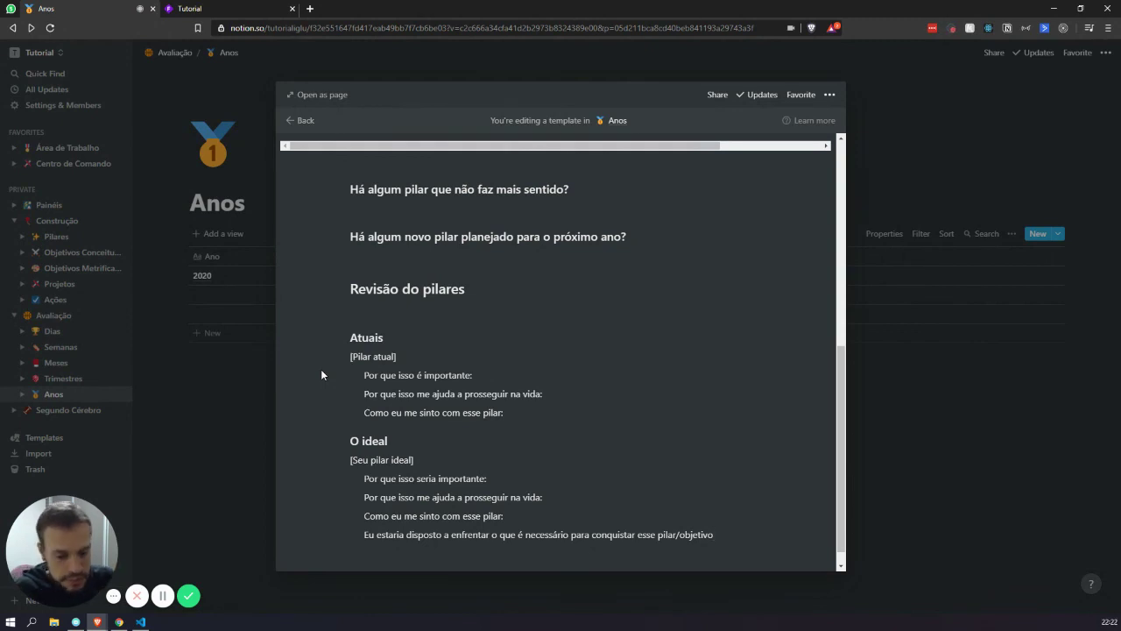
Step: Add an empty unindented line below the last prompt of the "O ideal" section
key("Return")
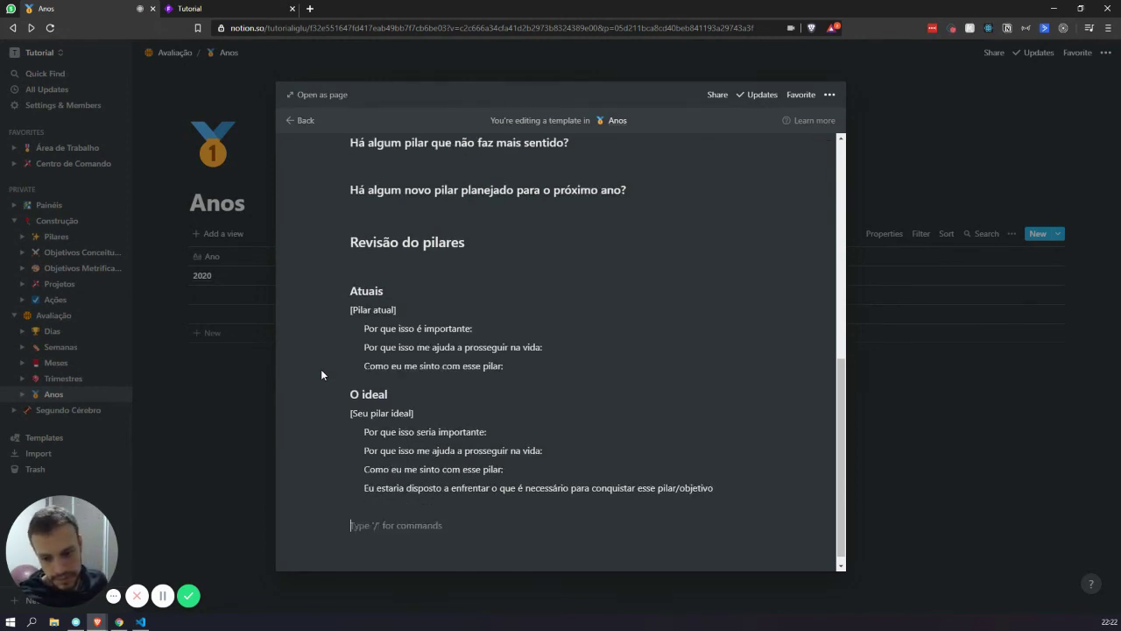
key("Return")
key("shift+Tab")
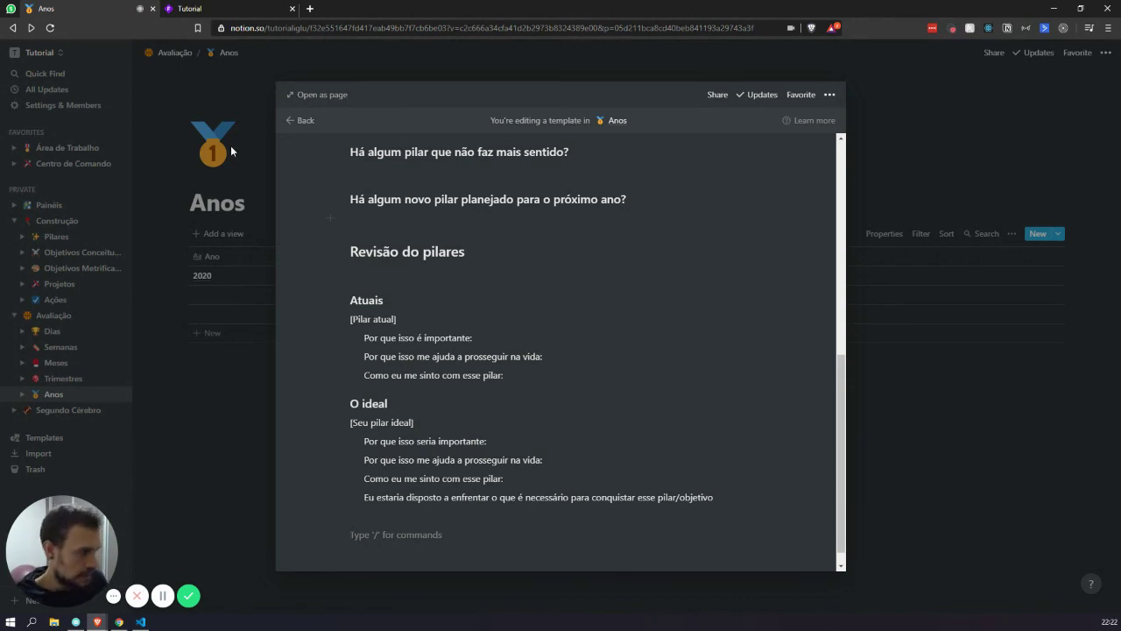
Step: Look over the Novo Ano template from its properties and Pilares table down to the pillar review prompts
scroll(576, 359, "down", 1)
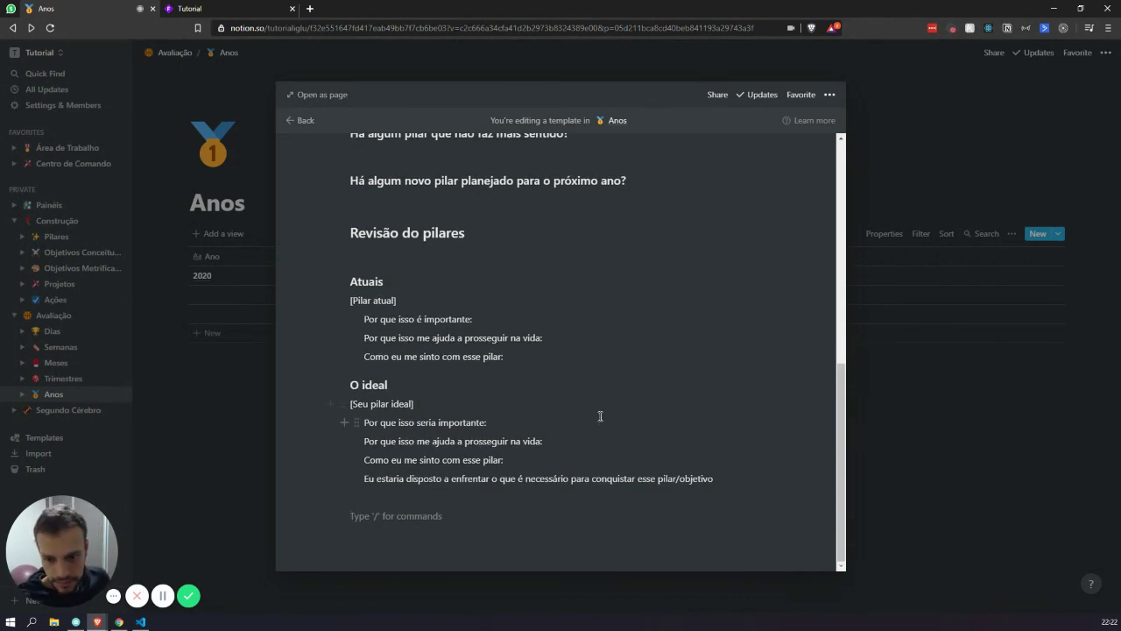
scroll(500, 425, "up", 2)
scroll(500, 421, "up", 2)
scroll(500, 408, "down", 3)
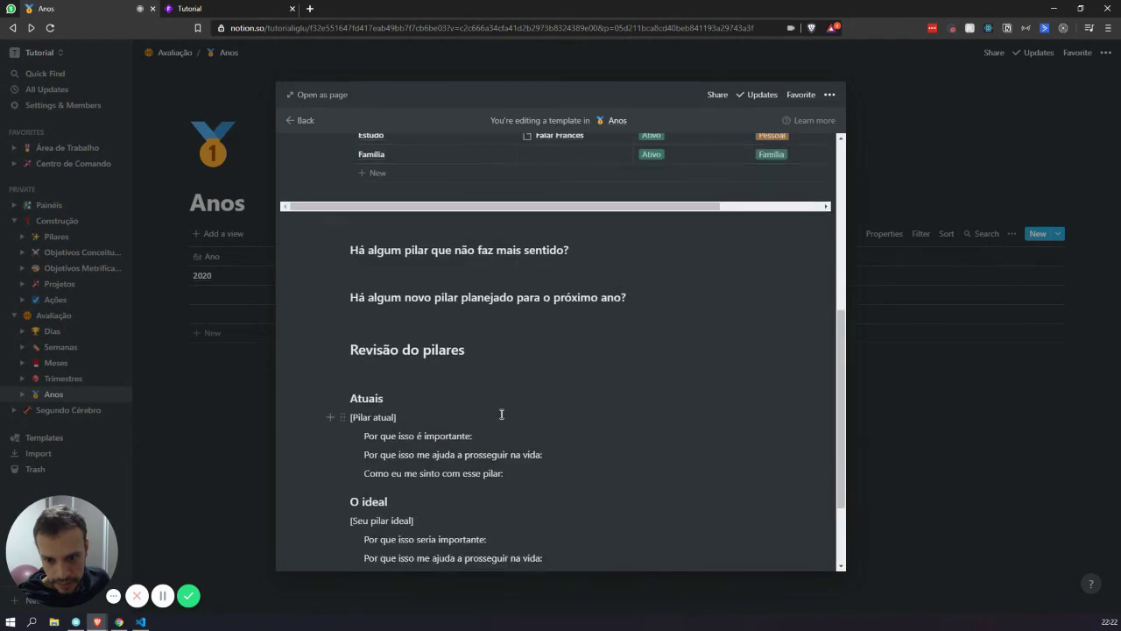
scroll(484, 408, "down", 1)
scroll(491, 412, "up", 5)
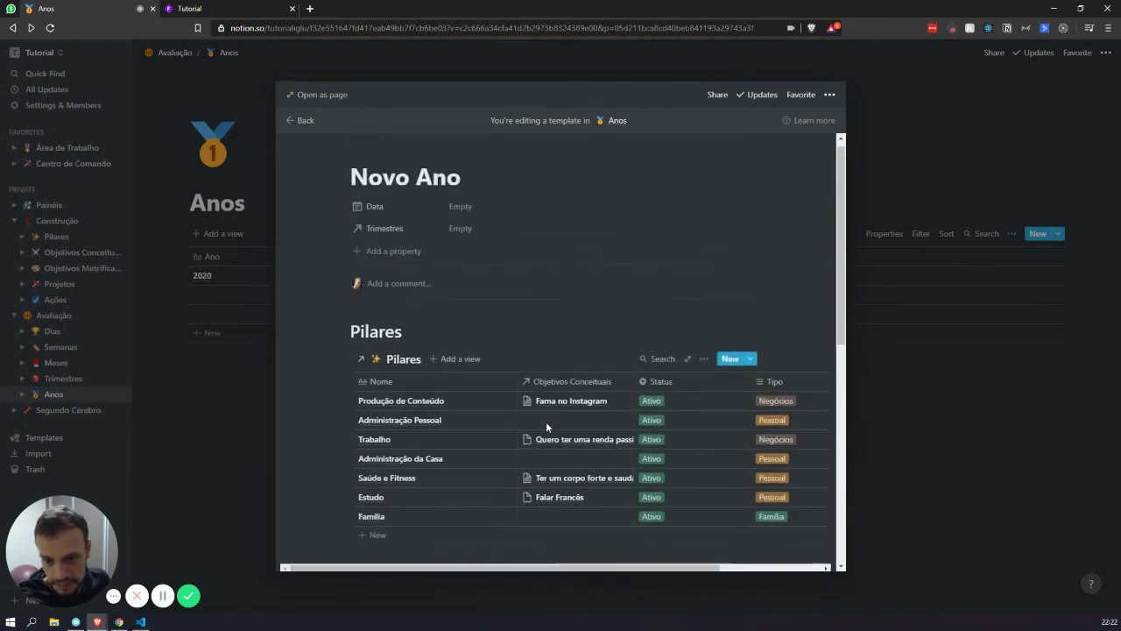
scroll(546, 421, "down", 4)
scroll(517, 403, "down", 2)
scroll(499, 391, "up", 1)
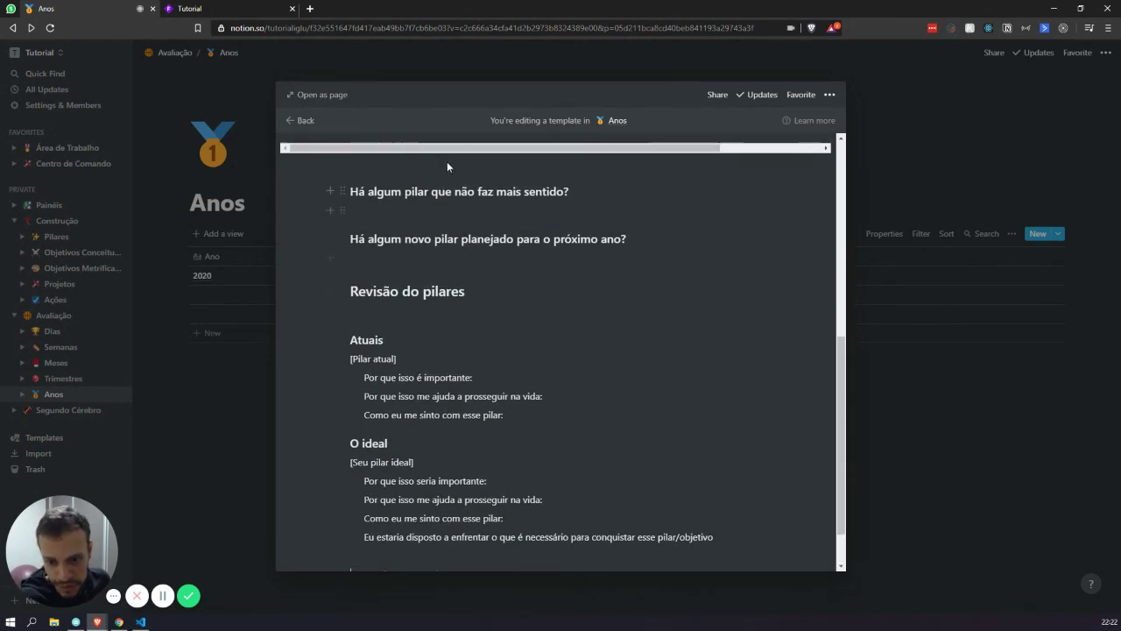
scroll(490, 241, "down", 1)
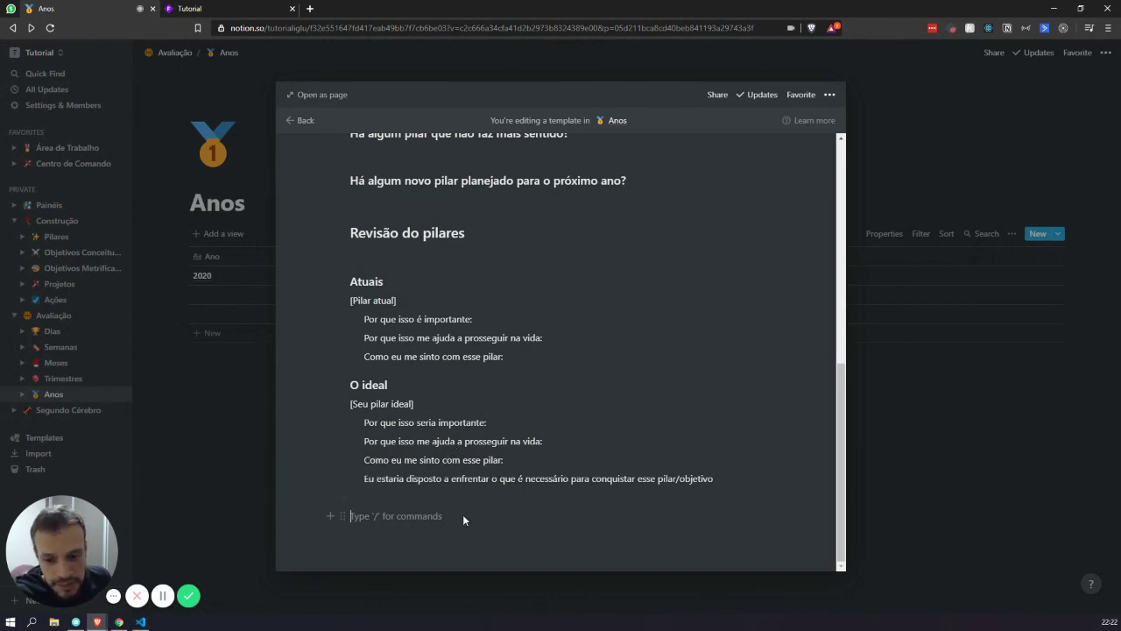
Step: Examine the "Revisão do pilares" section with its "Atuais" and "O ideal" prompts, and close the template
left_click_drag(460, 513, 390, 304)
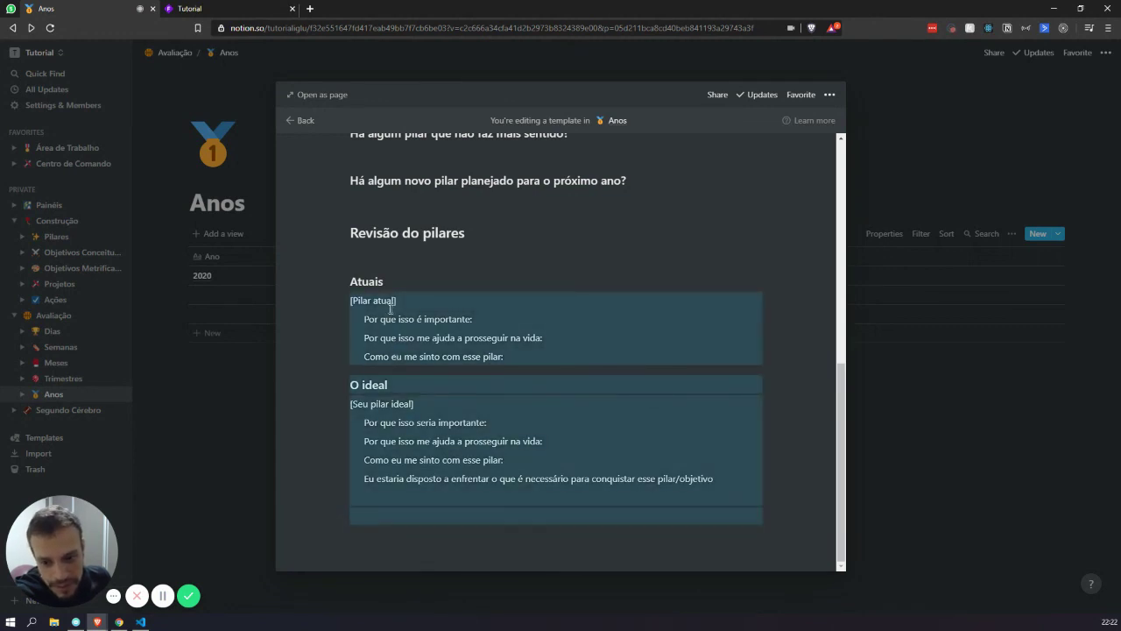
left_click(441, 293)
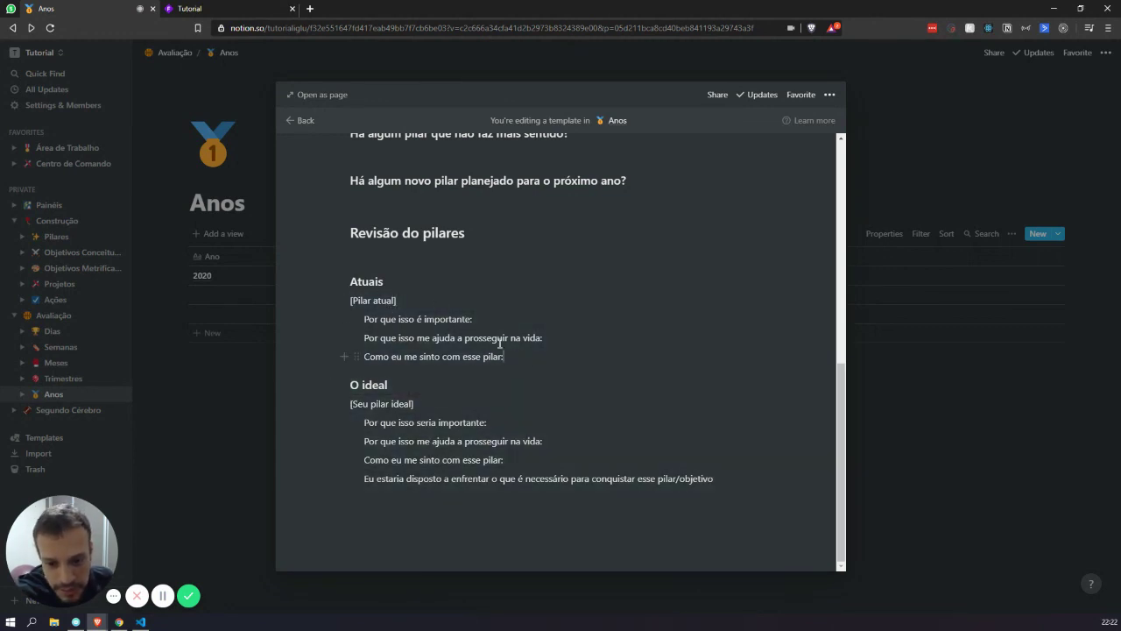
left_click_drag(501, 351, 425, 317)
left_click(473, 290)
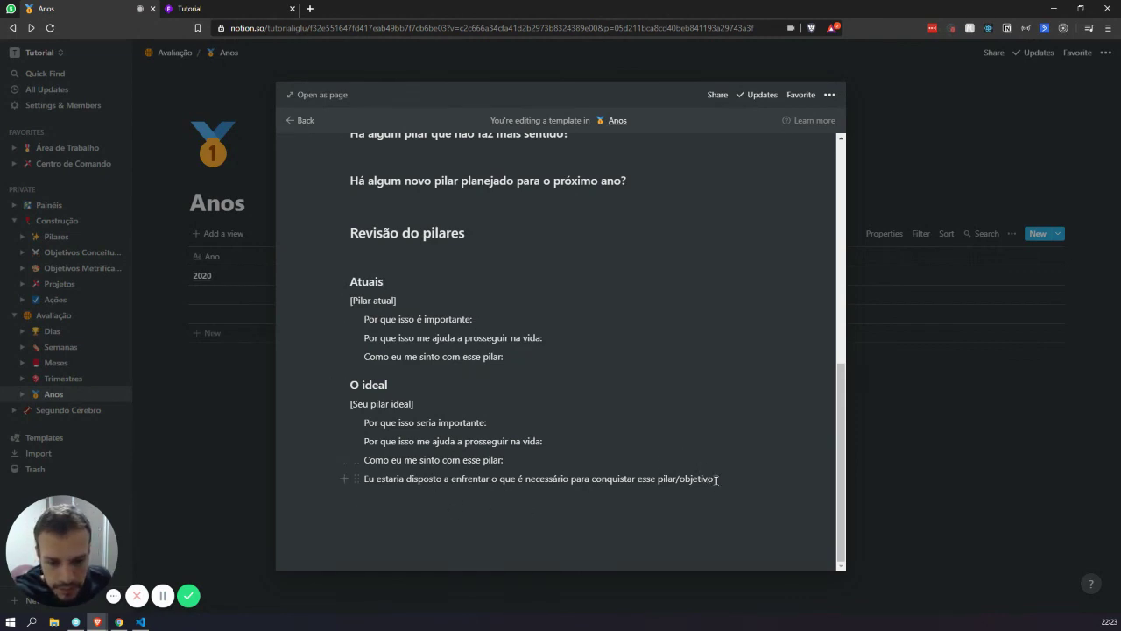
left_click_drag(717, 480, 332, 241)
scroll(491, 320, "up", 5)
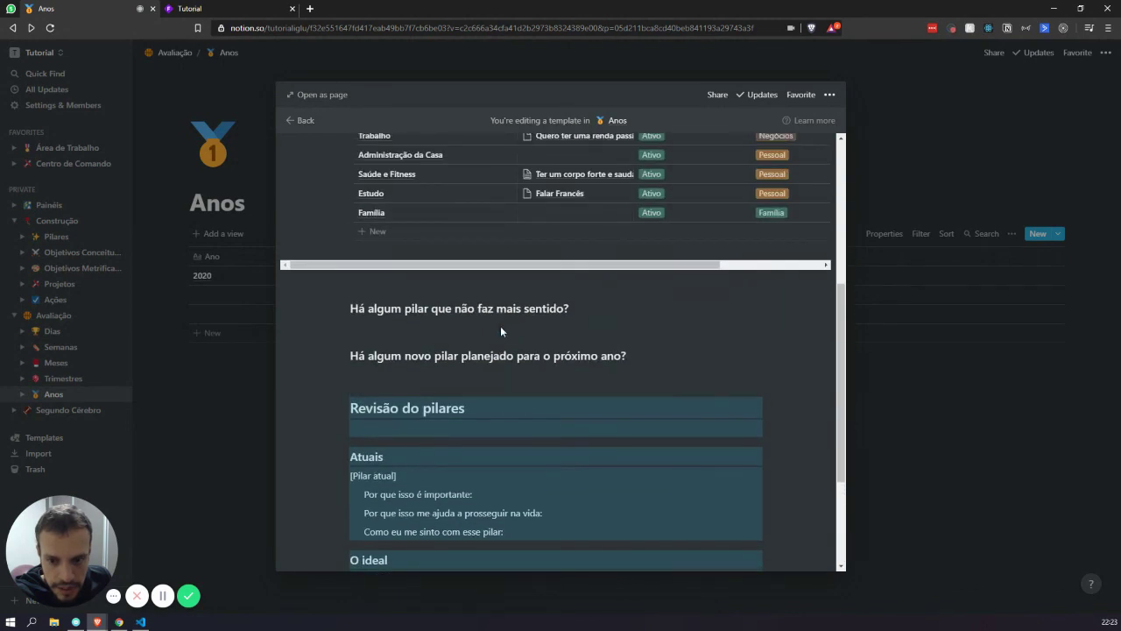
left_click(218, 239)
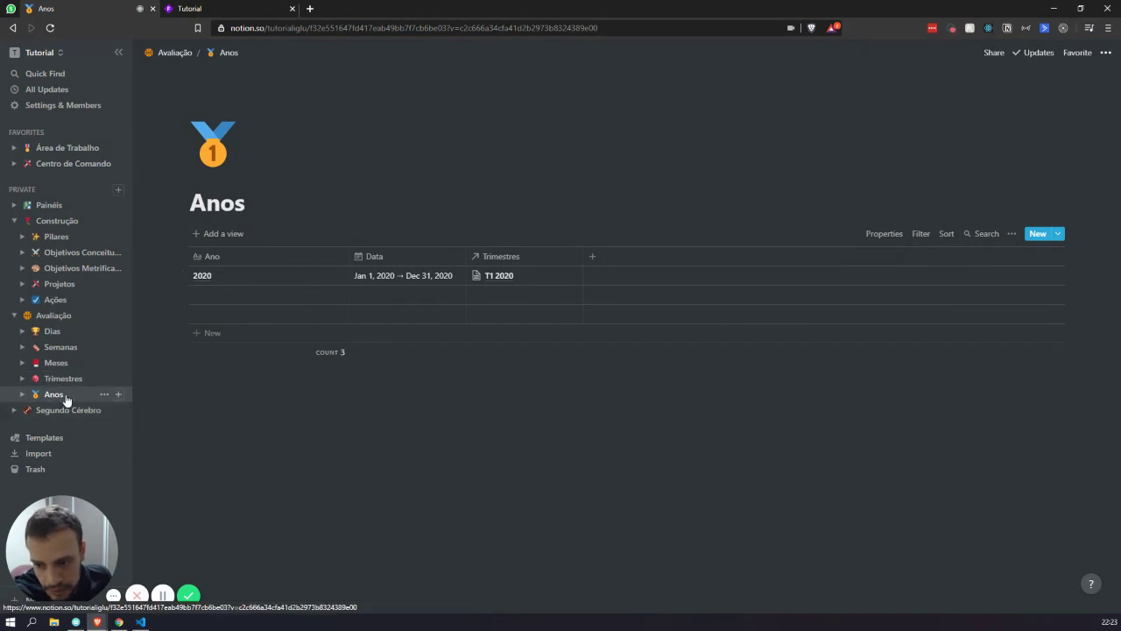
Step: Open the Novo Ano template of the Anos database for editing at the empty line after the last prompt
left_click(1058, 233)
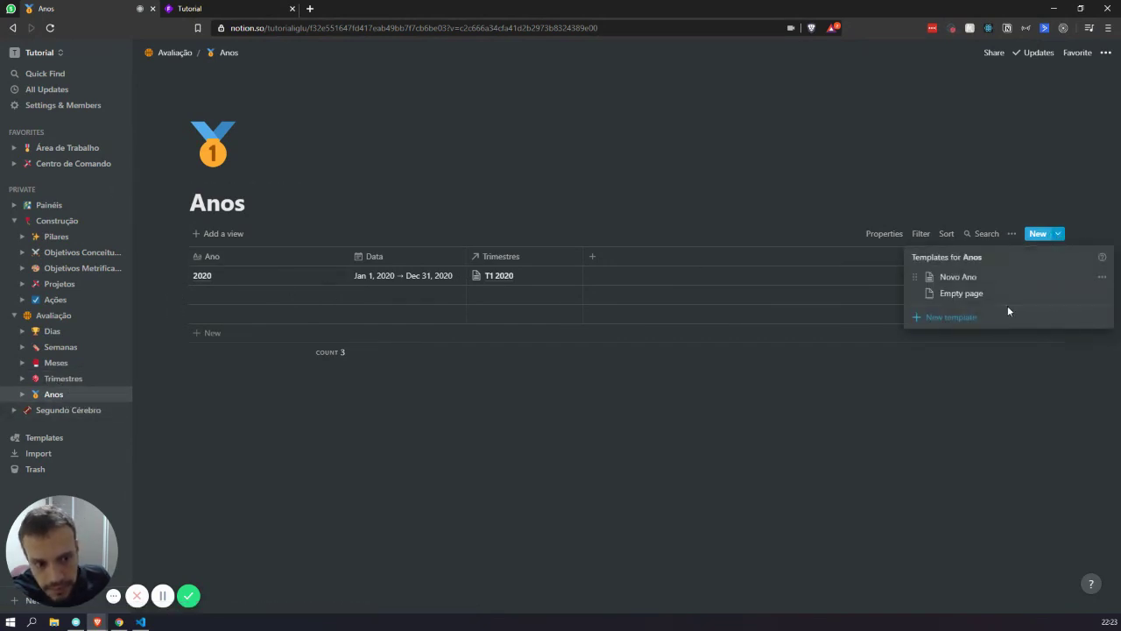
left_click(1102, 277)
left_click(1018, 261)
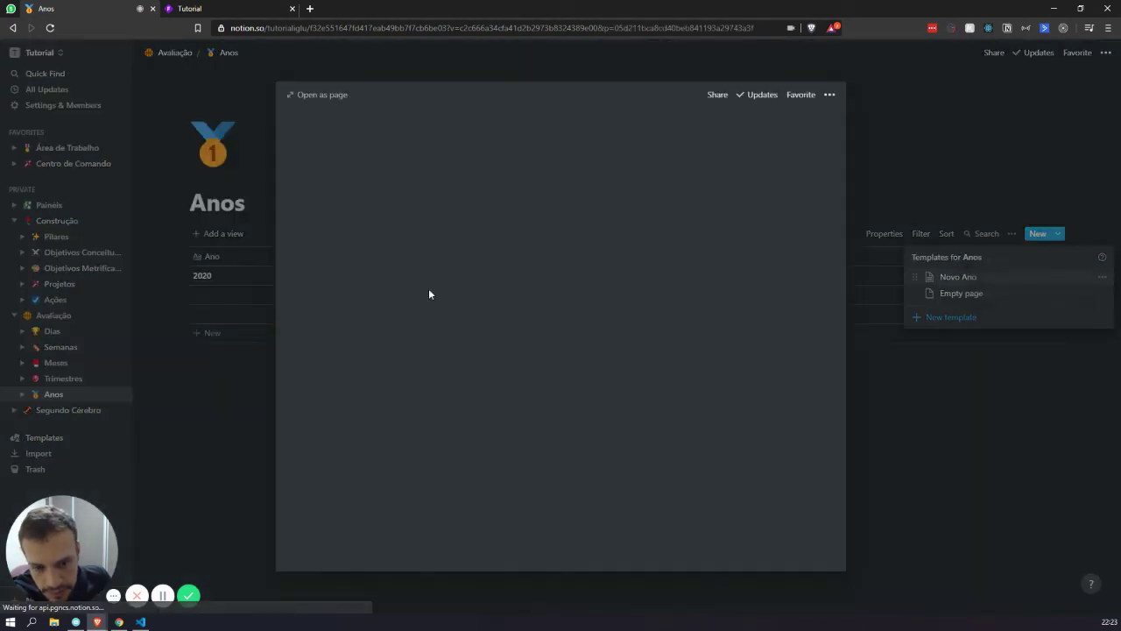
scroll(427, 351, "down", 10)
scroll(456, 421, "down", 3)
left_click(489, 502)
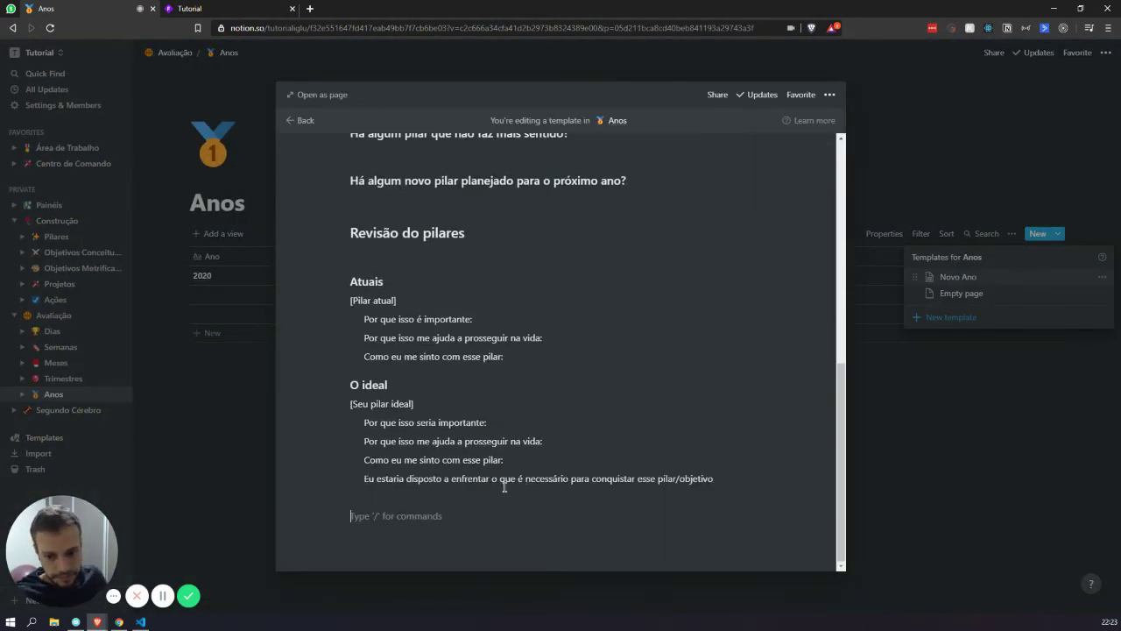
Step: Add a Heading 1 reading "Revisão das avaliações" at the end of the template
type("/h1")
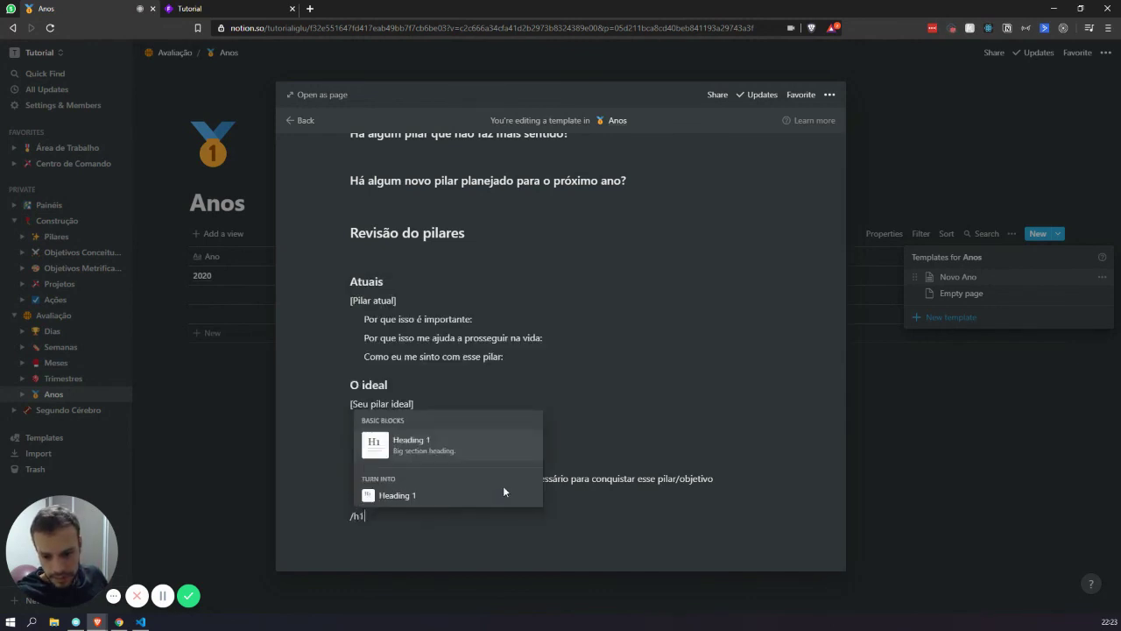
key("Return")
type("Ravi")
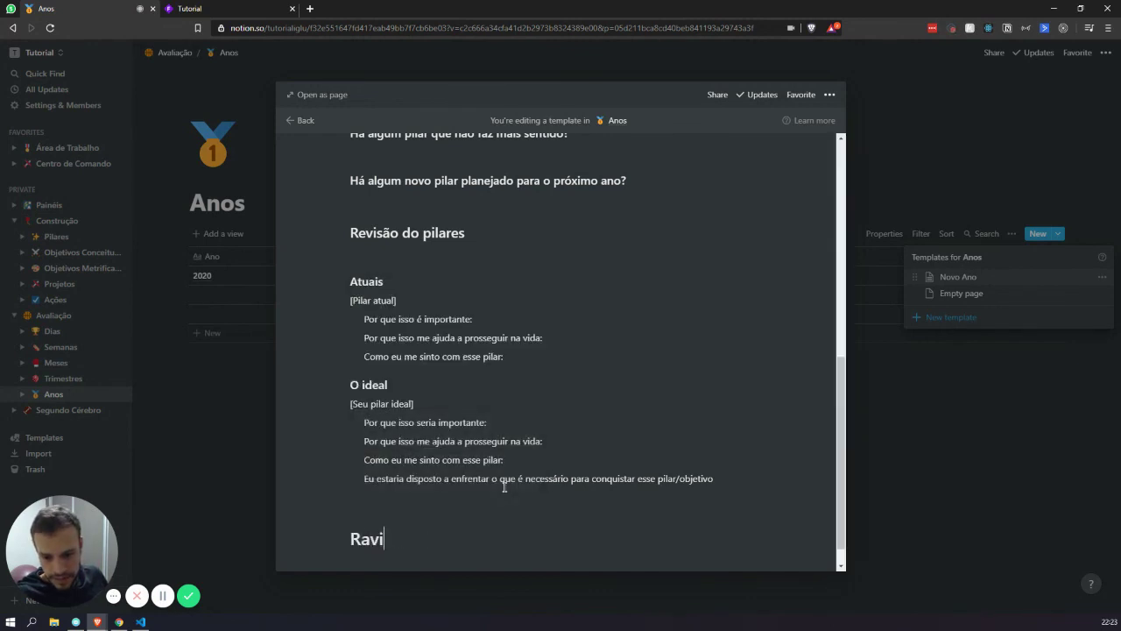
key("BackSpace")
key("BackSpace")
key("BackSpace")
type("evisua")
key("BackSpace")
key("BackSpace")
type("s")
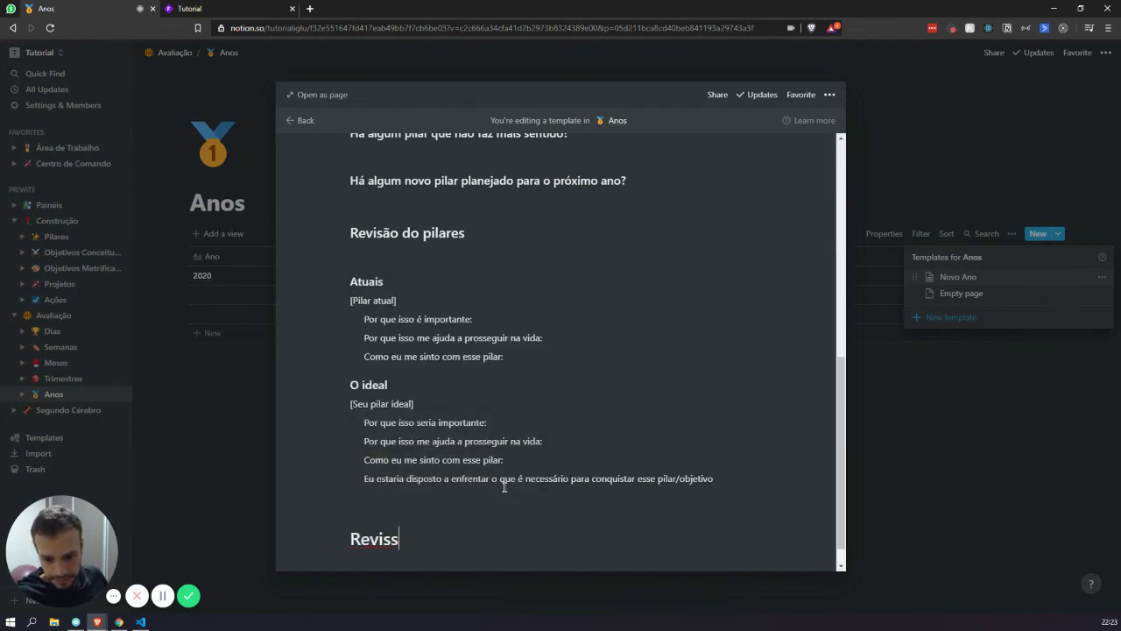
key("BackSpace")
type("ão das ")
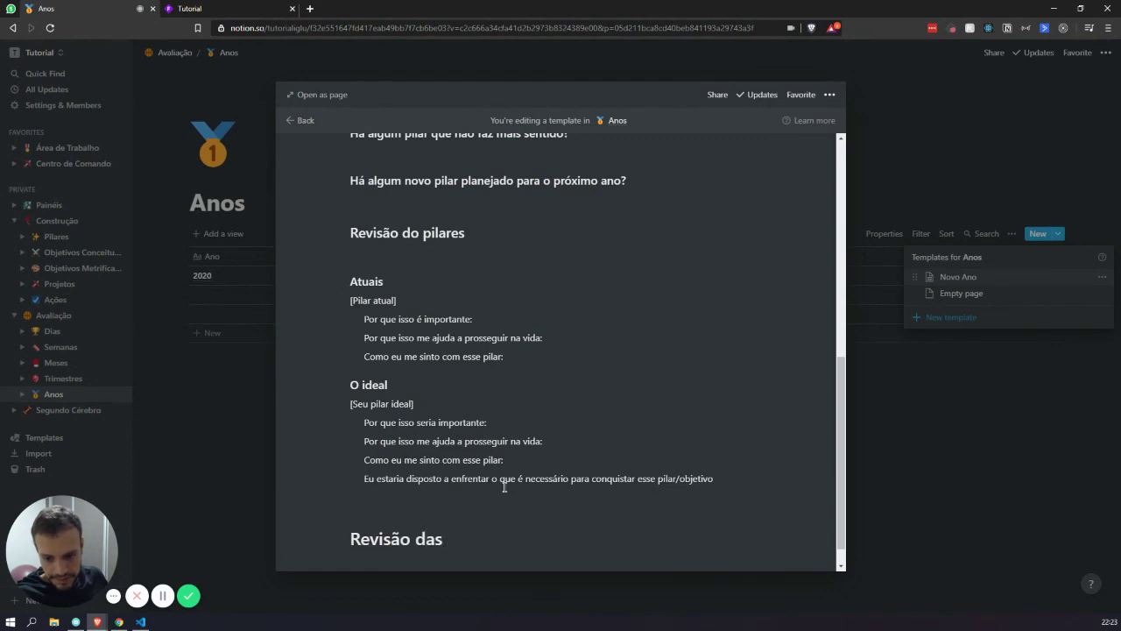
type("avalia")
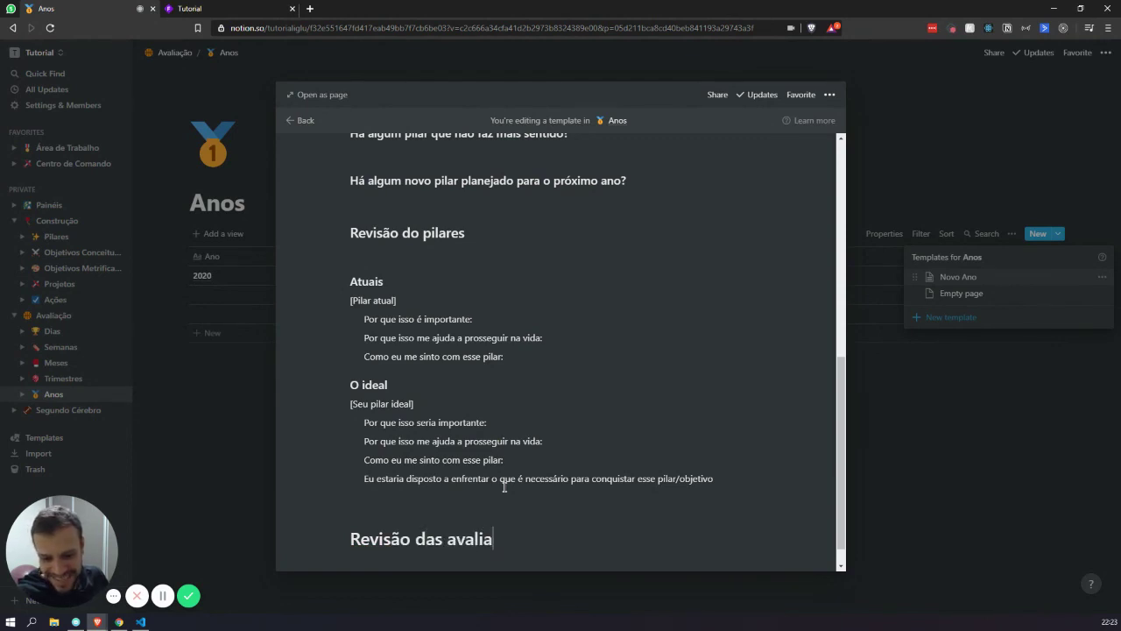
type("ções")
Step: Add a to-do list under "Revisão das avaliações" with "Revisão das Semanas", "Revisão dos Meses" and "Revisão dos Trimestres"
key("Return")
type("/ch")
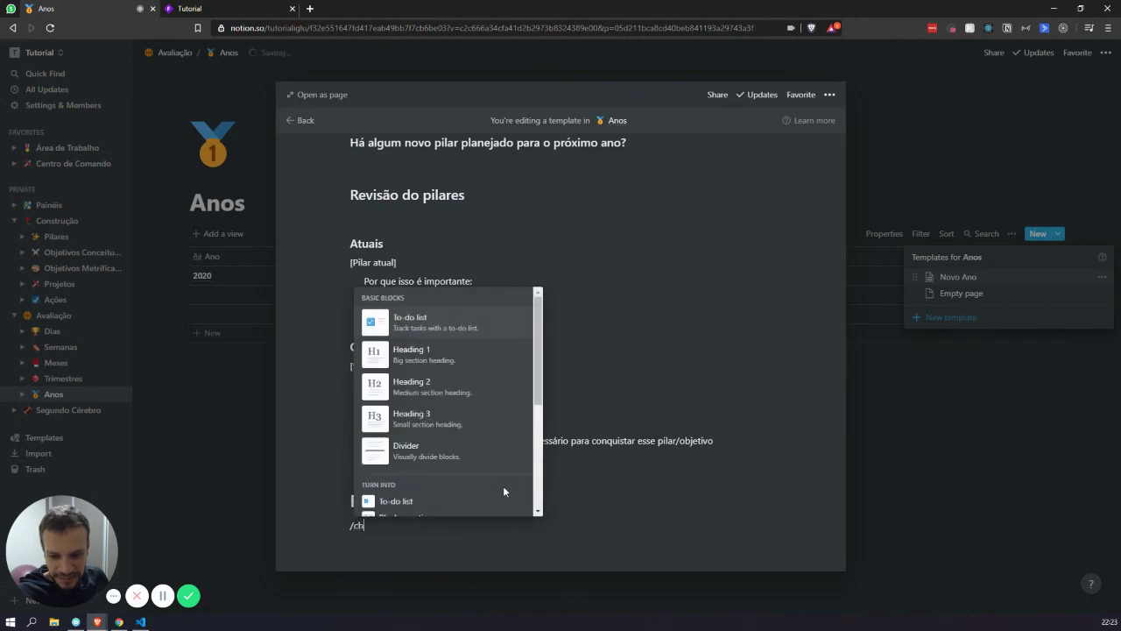
key("Return")
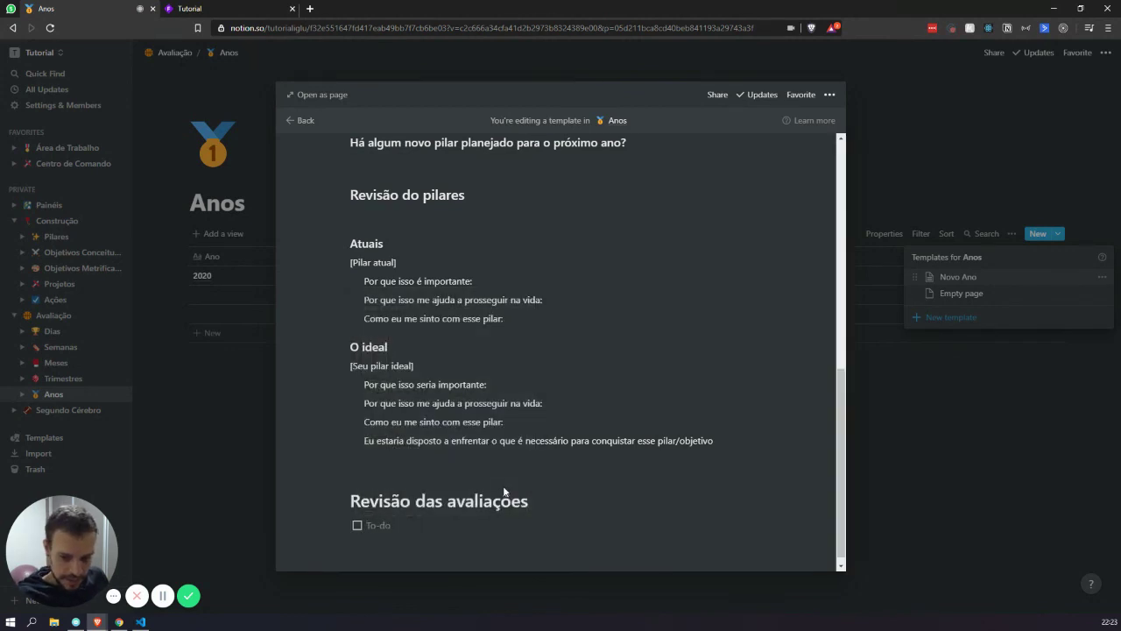
type("Revisão das ")
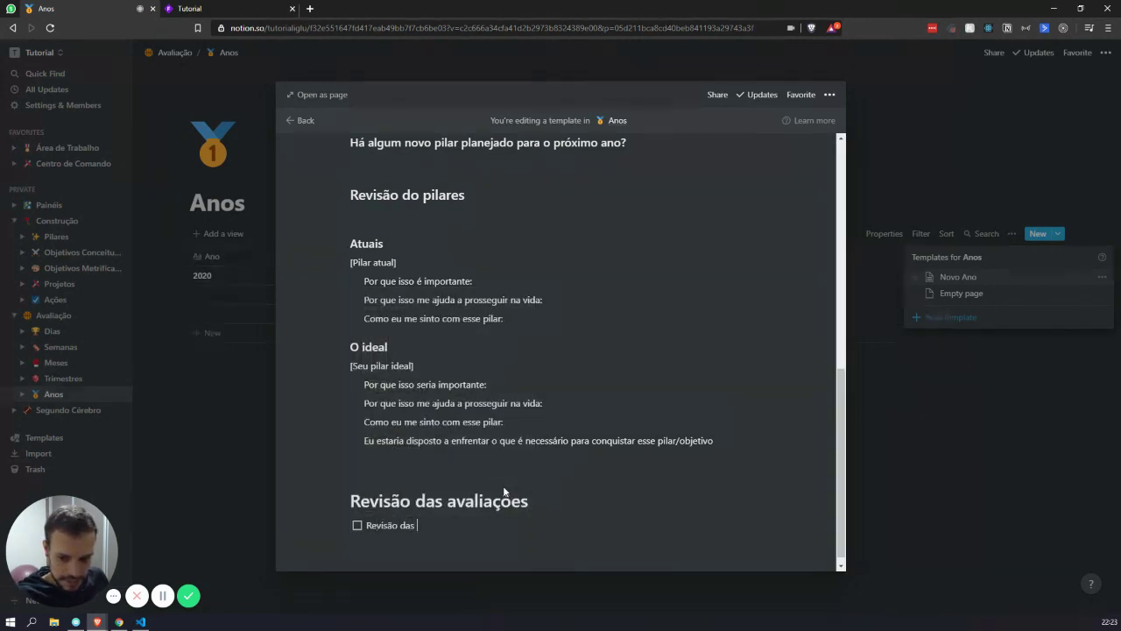
type("Semanas")
key("Return")
type("Rev")
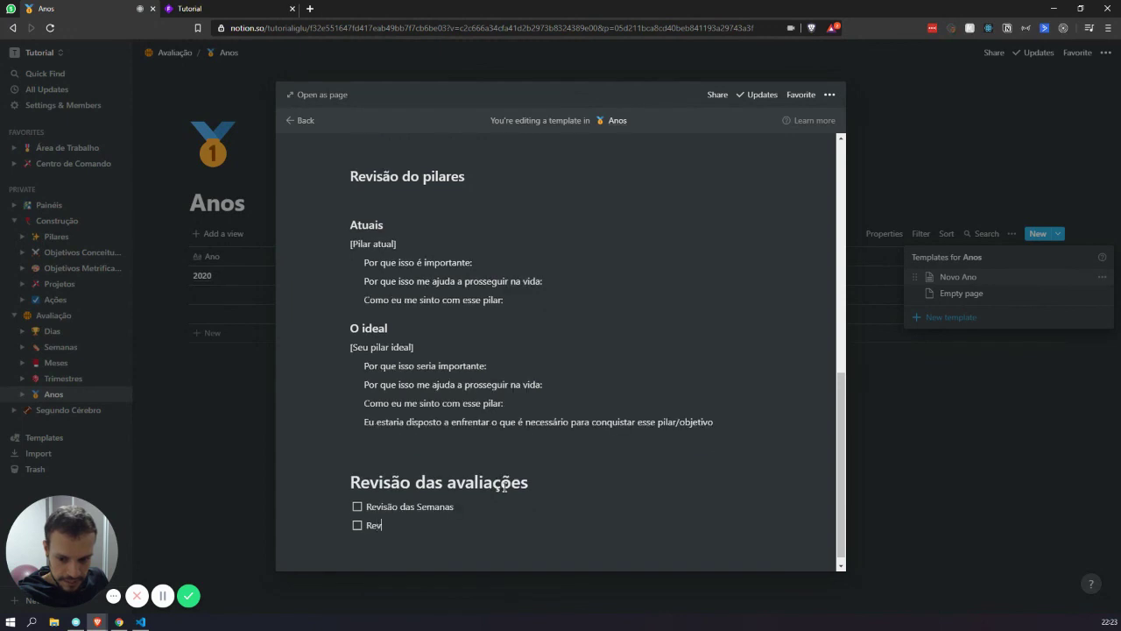
type("isão dos Meses")
key("Return")
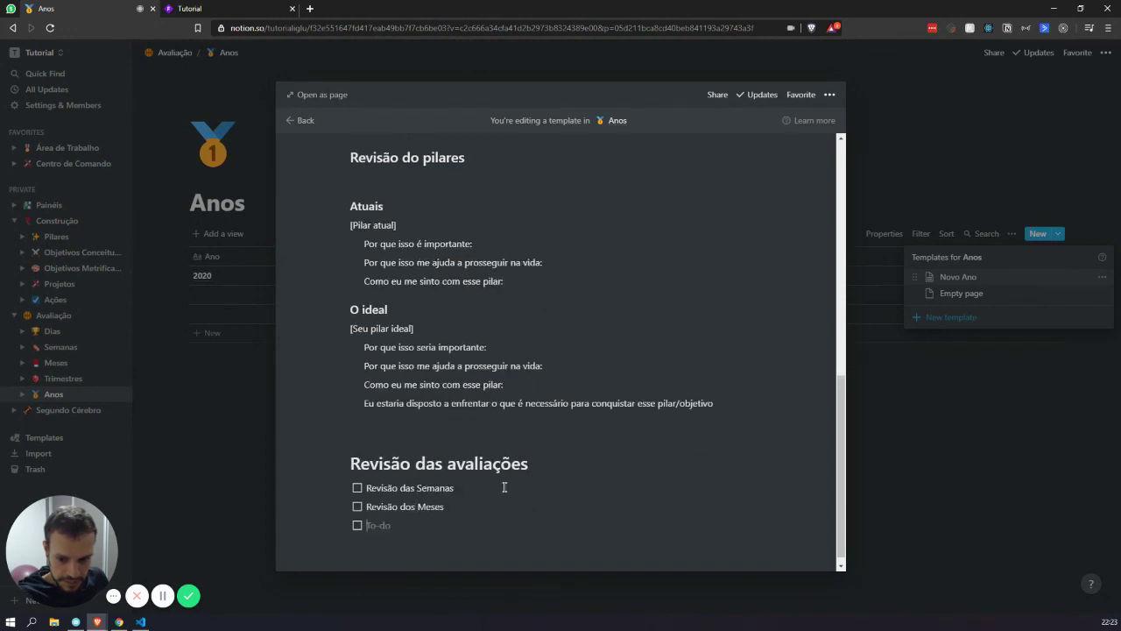
type("Revisão d")
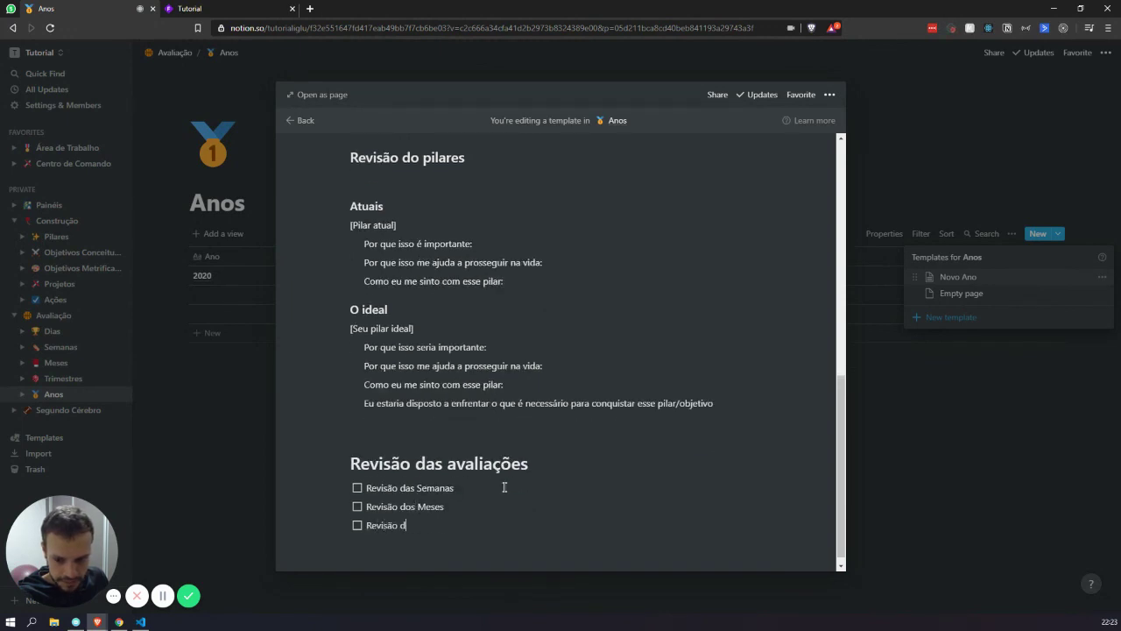
type("os Trimestres")
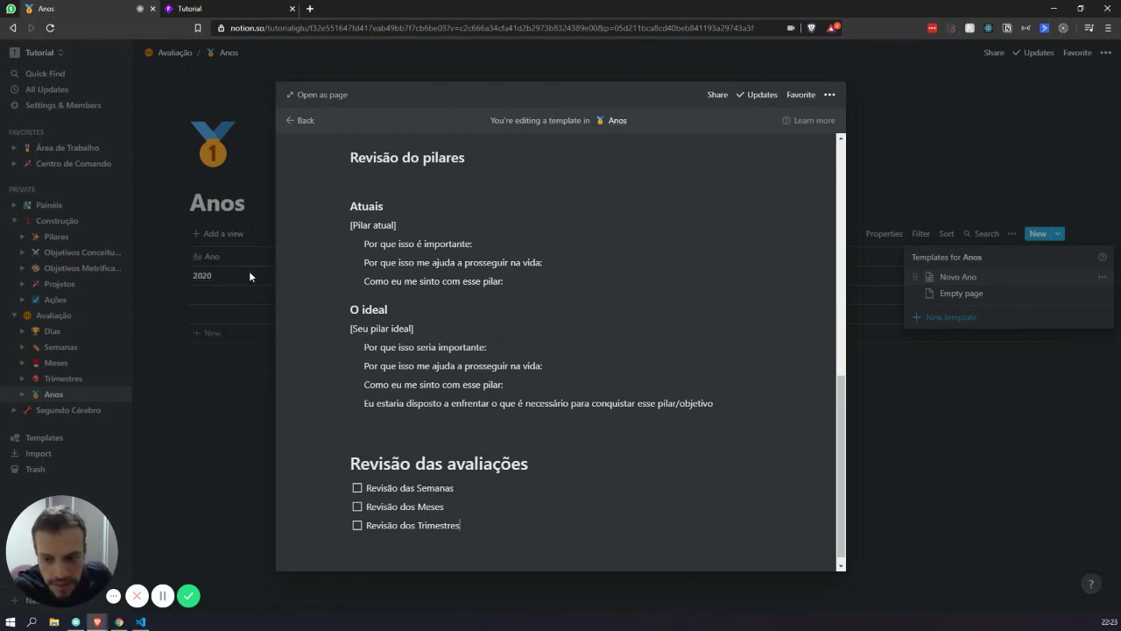
Step: Review the "Revisão das Semanas" to-do, close the template and open the Semanas database to examine its entries
double_click(441, 488)
triple_click(443, 488)
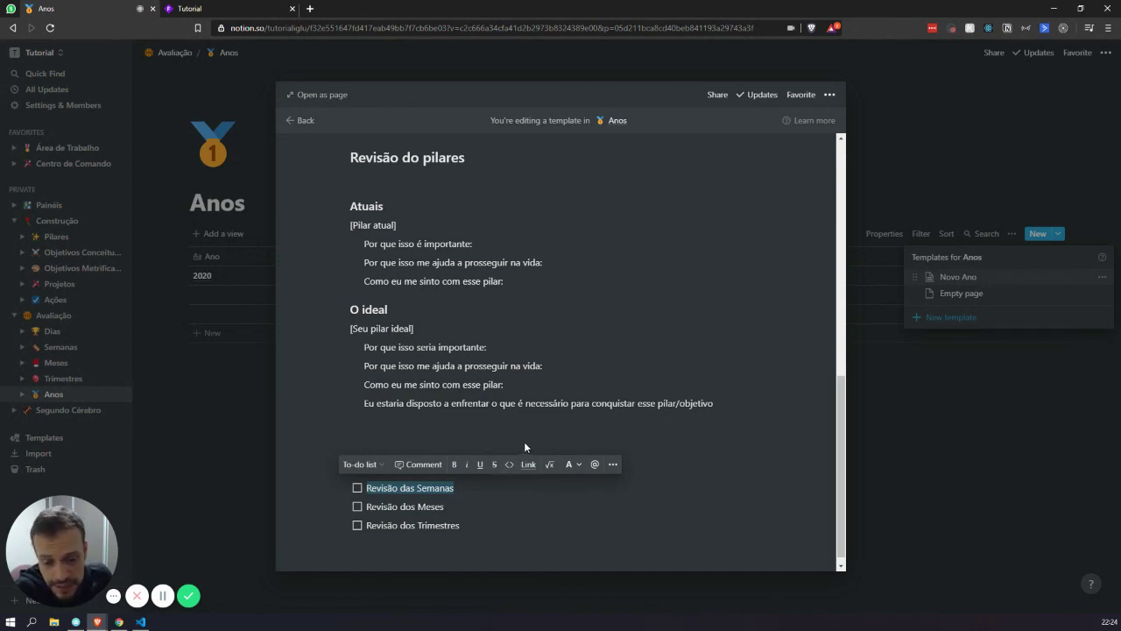
left_click(433, 503)
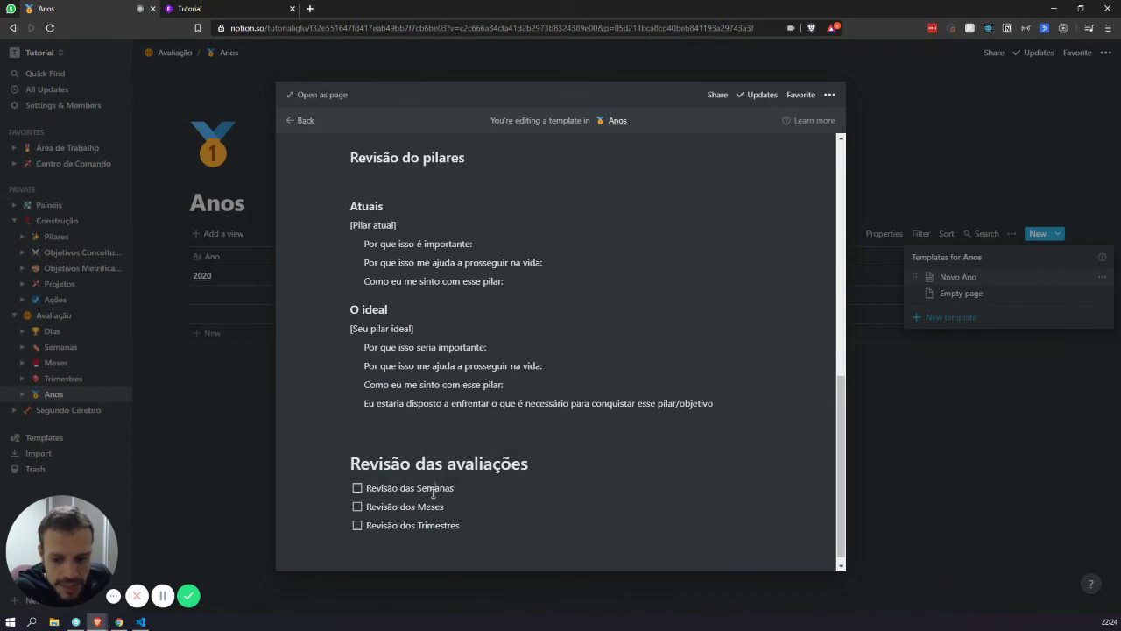
triple_click(433, 493)
left_click(212, 401)
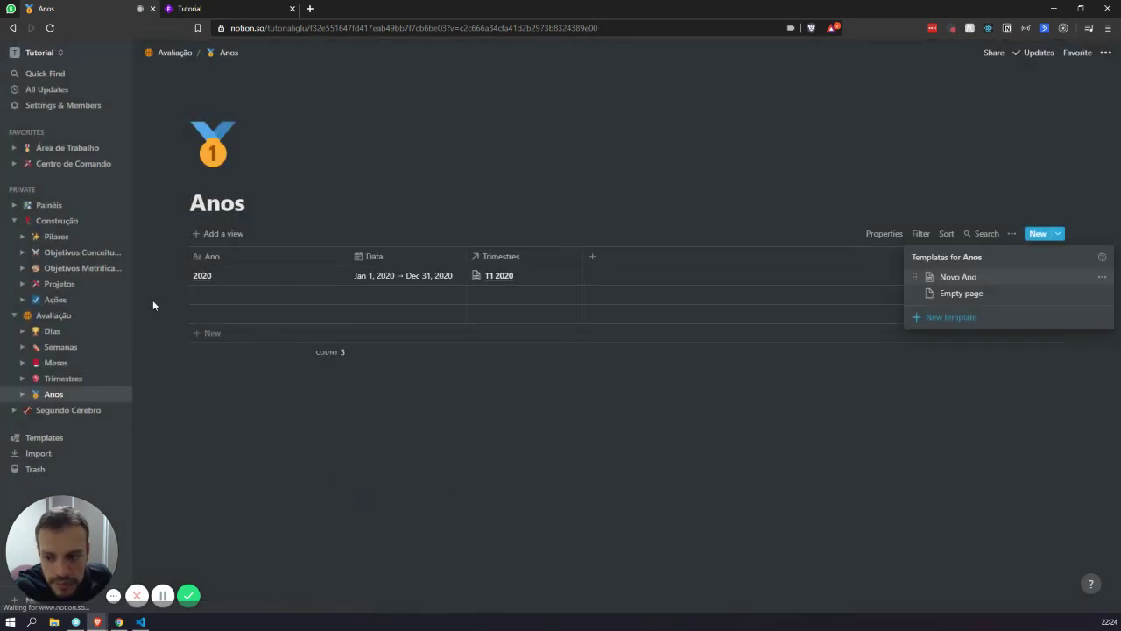
left_click(62, 349)
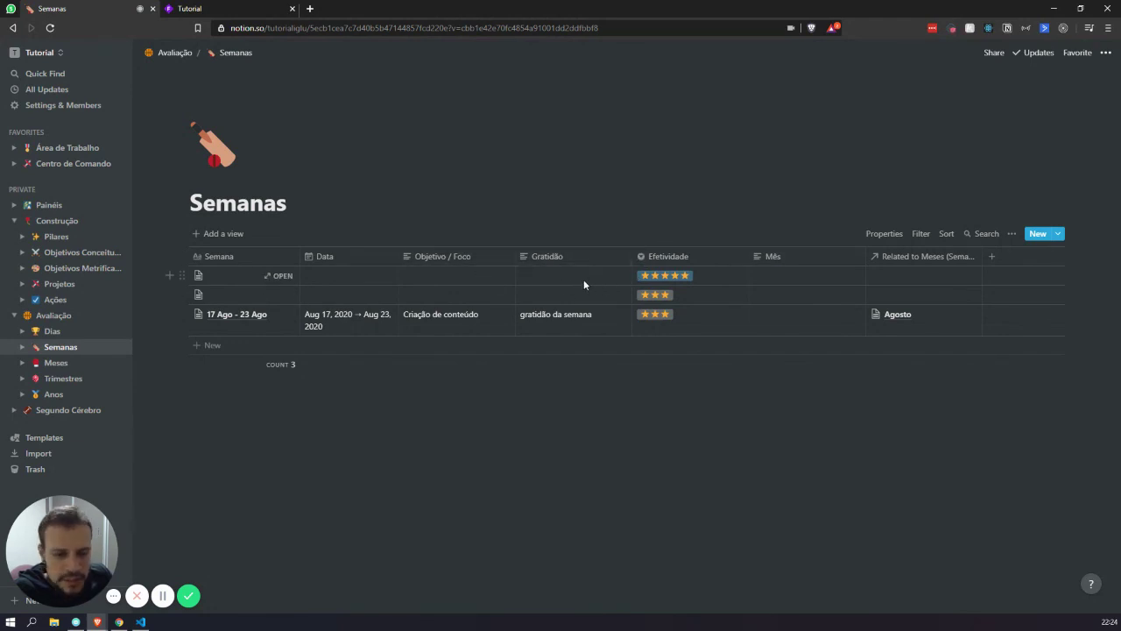
Step: Search the web for "semanas no ano" in a separate browser tab, close it and return to the Anos database
key("ctrl+t")
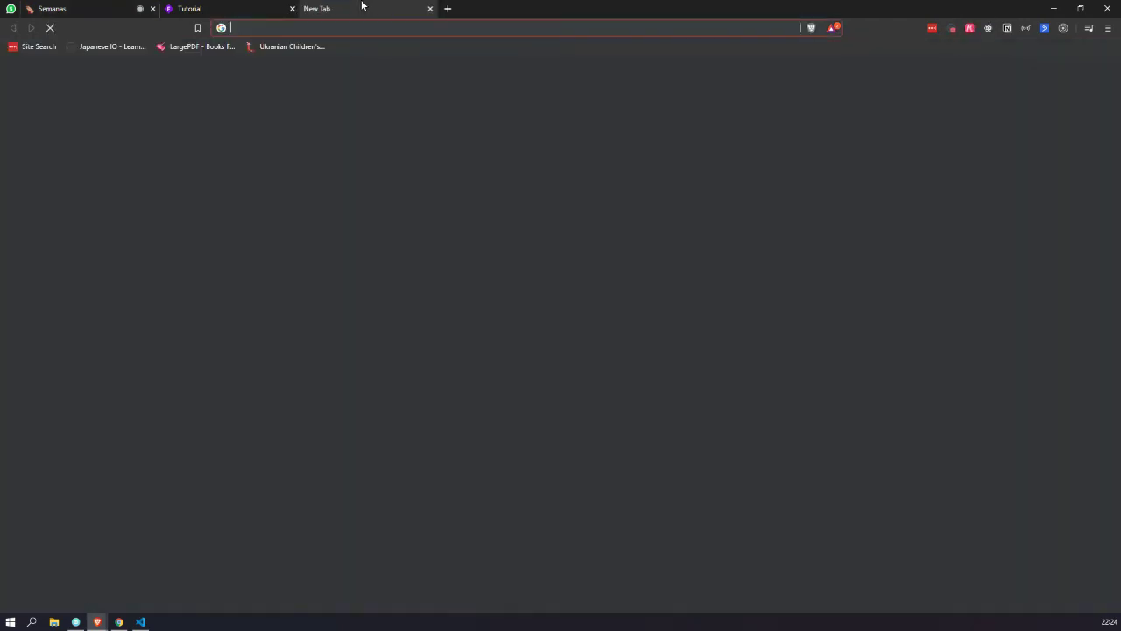
type("semanas no ano")
key("Return")
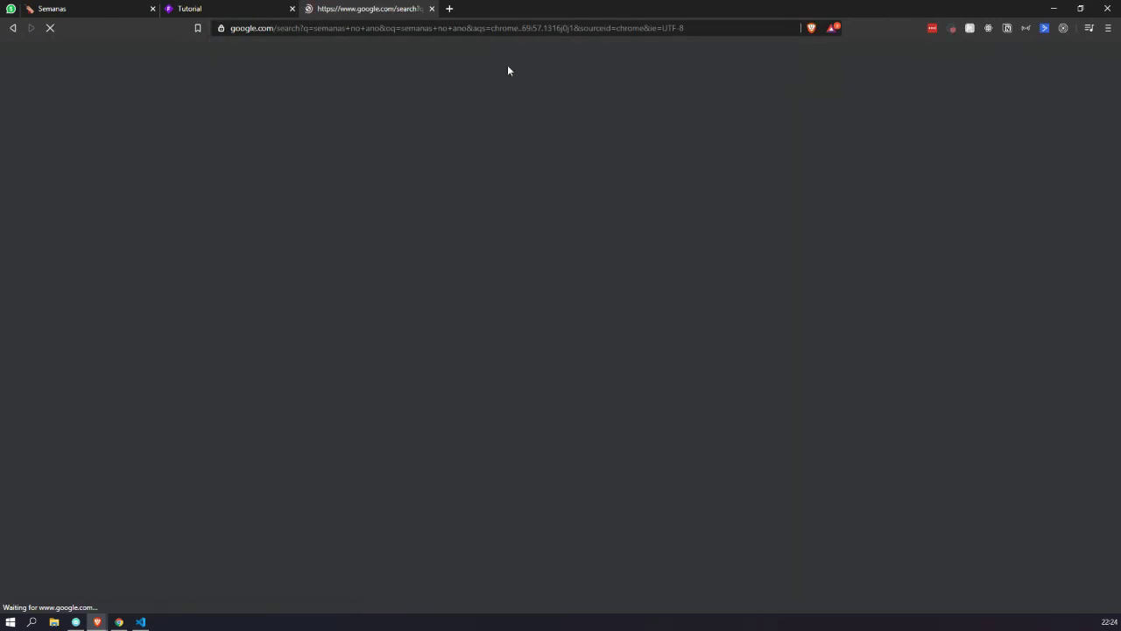
middle_click(320, 6)
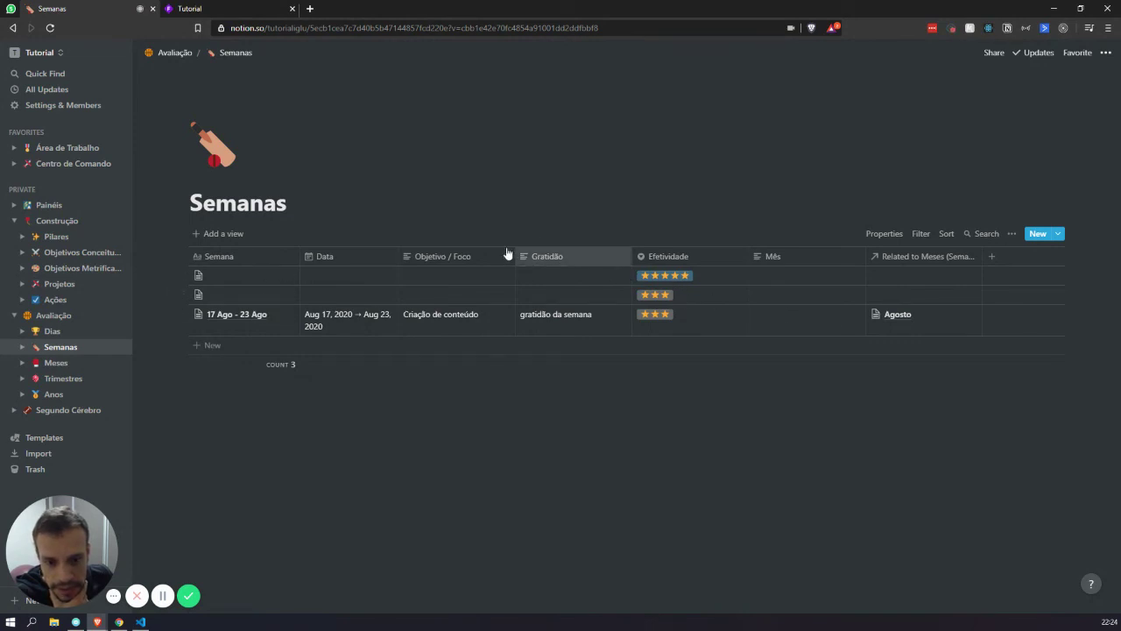
left_click(53, 394)
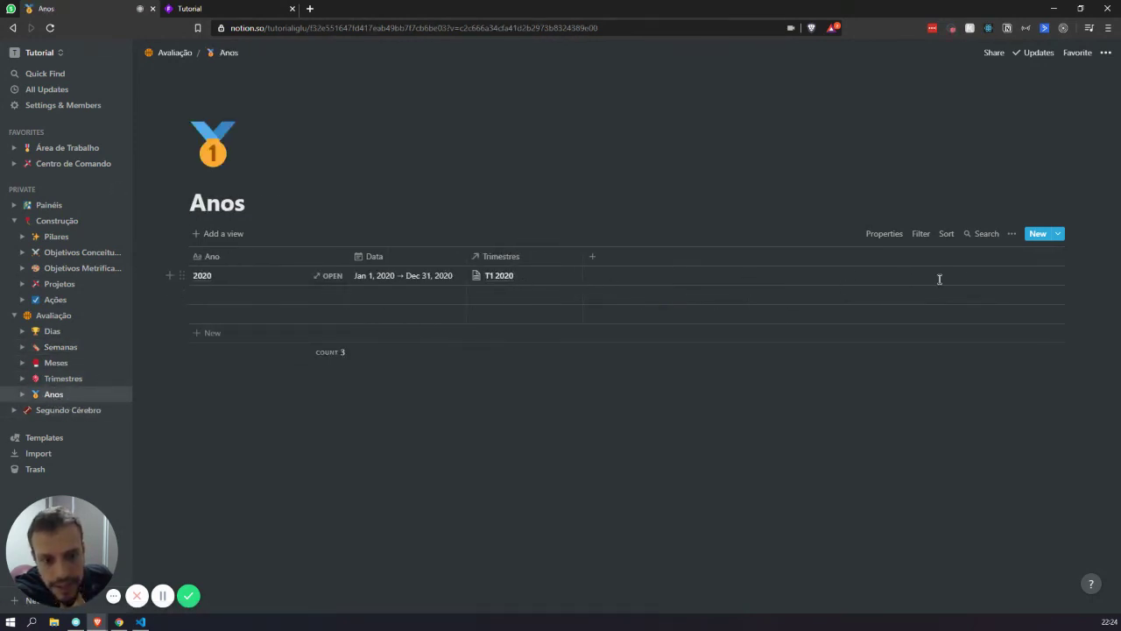
Step: Open the Novo Ano template of the Anos database for editing and go to its end
left_click(1059, 234)
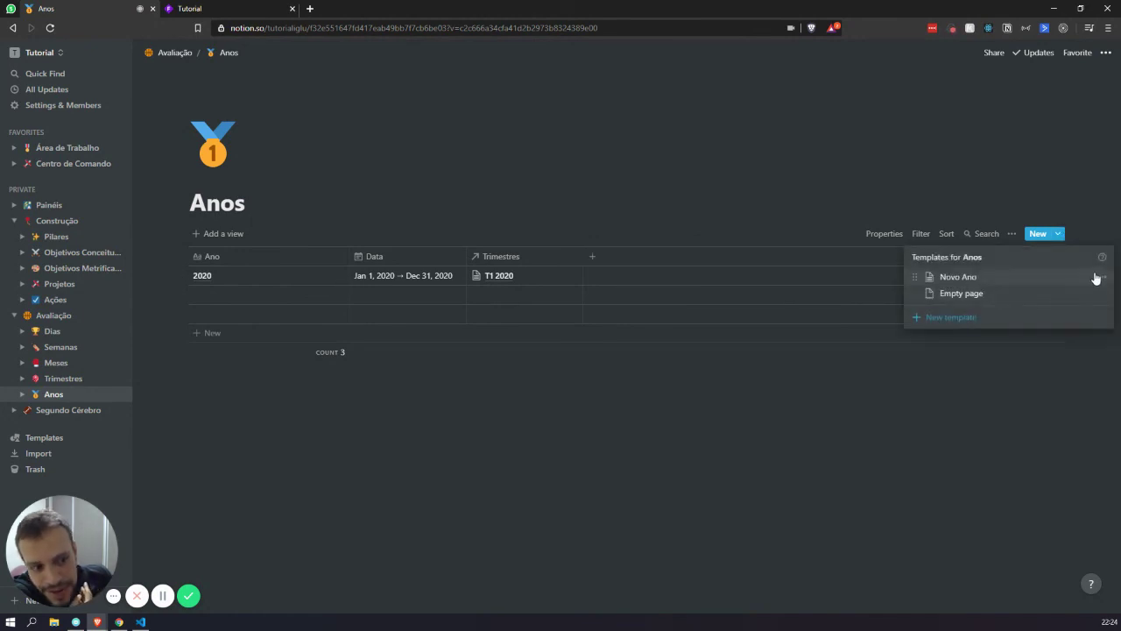
left_click(1102, 277)
left_click(1008, 261)
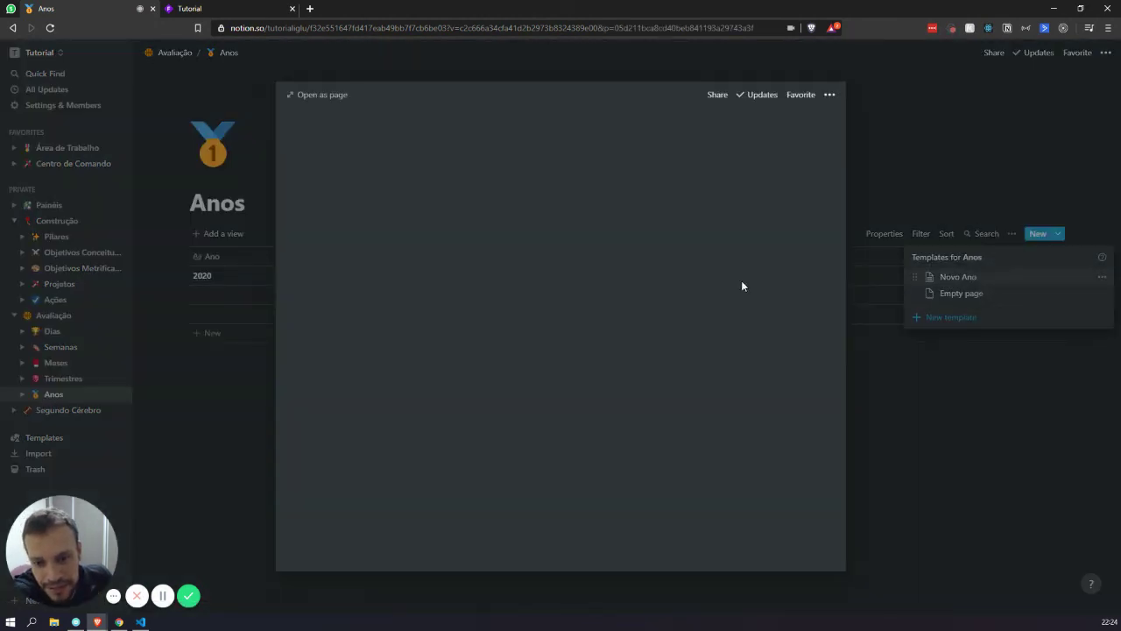
scroll(526, 316, "down", 5)
scroll(523, 330, "down", 3)
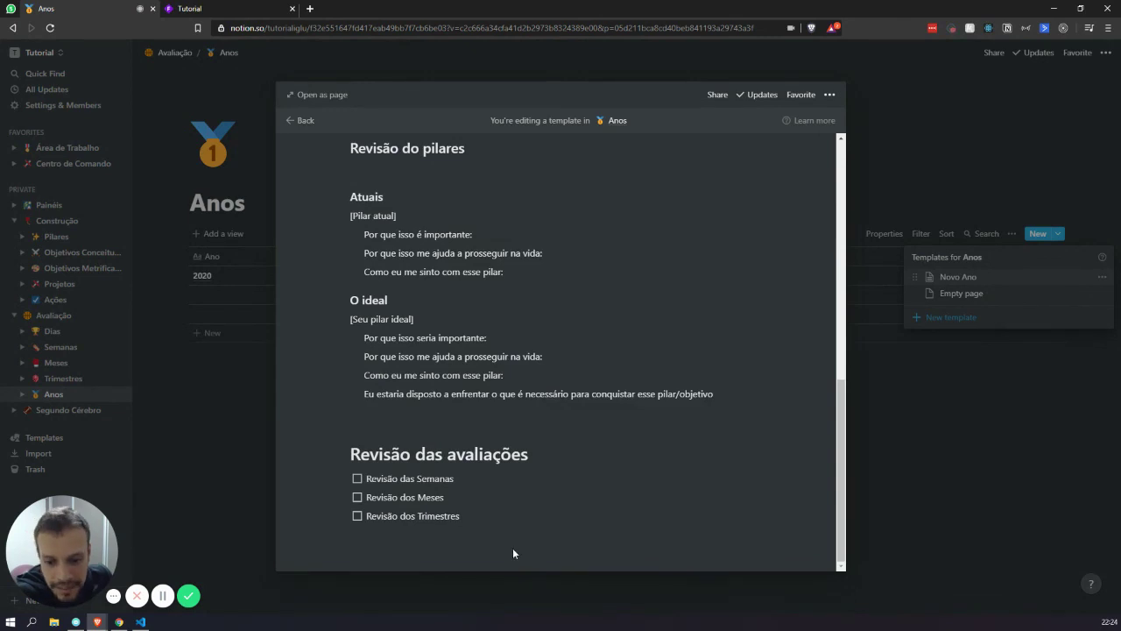
Step: Add a Heading 3 reading "O que de aprendizados e conquistas deve ser destacado" below the to-do list, followed by an empty line
left_click(495, 534)
key("Return")
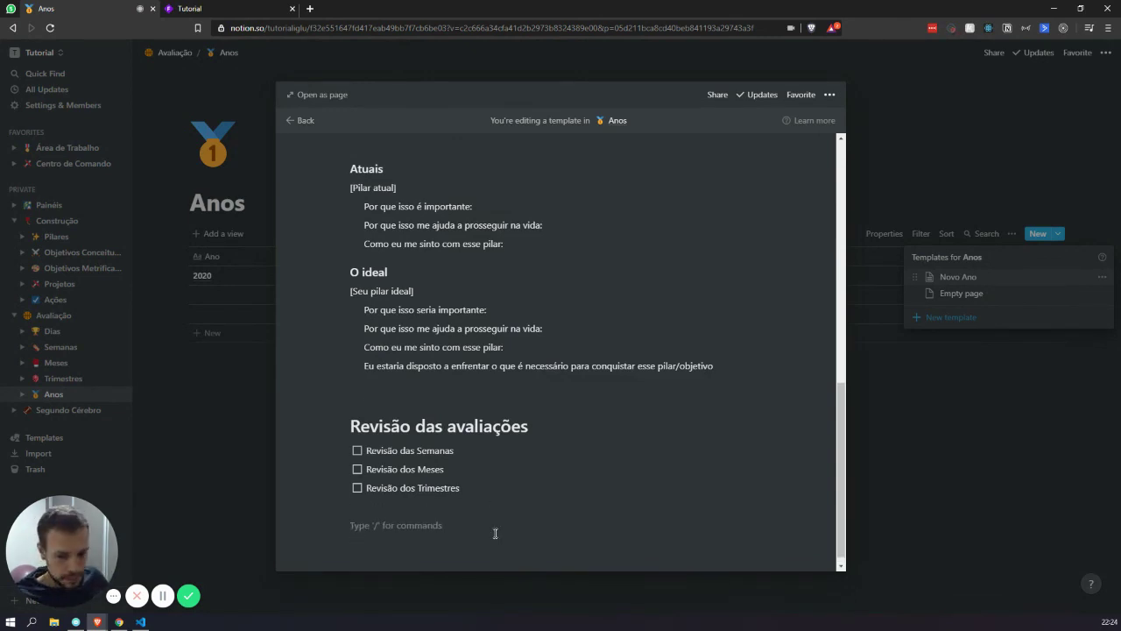
type("/h3")
key("Return")
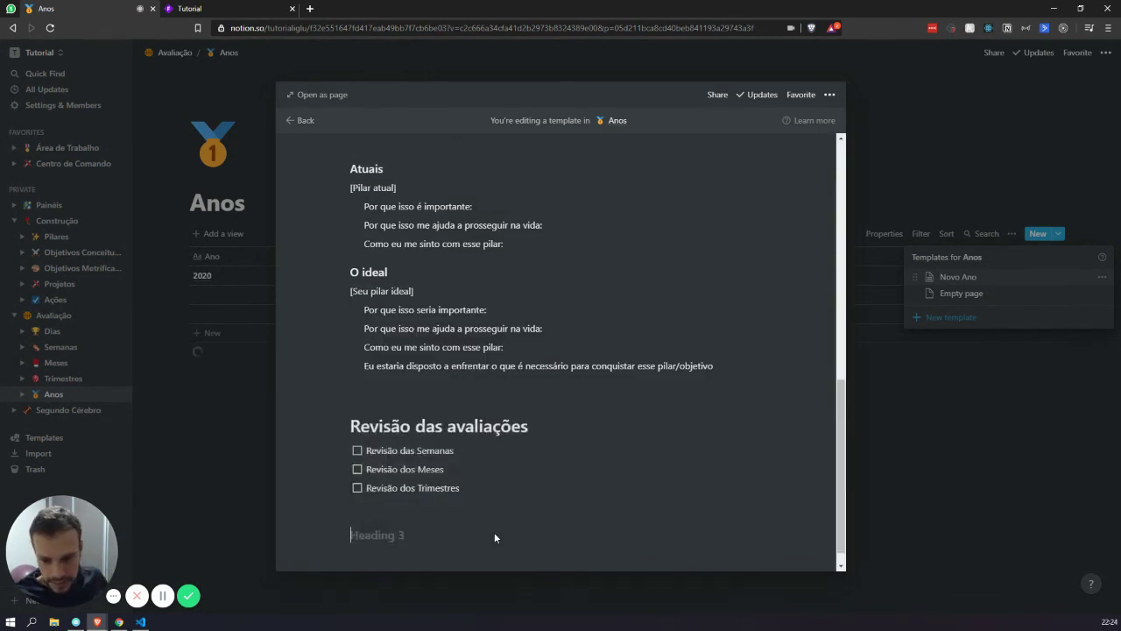
type("O que de")
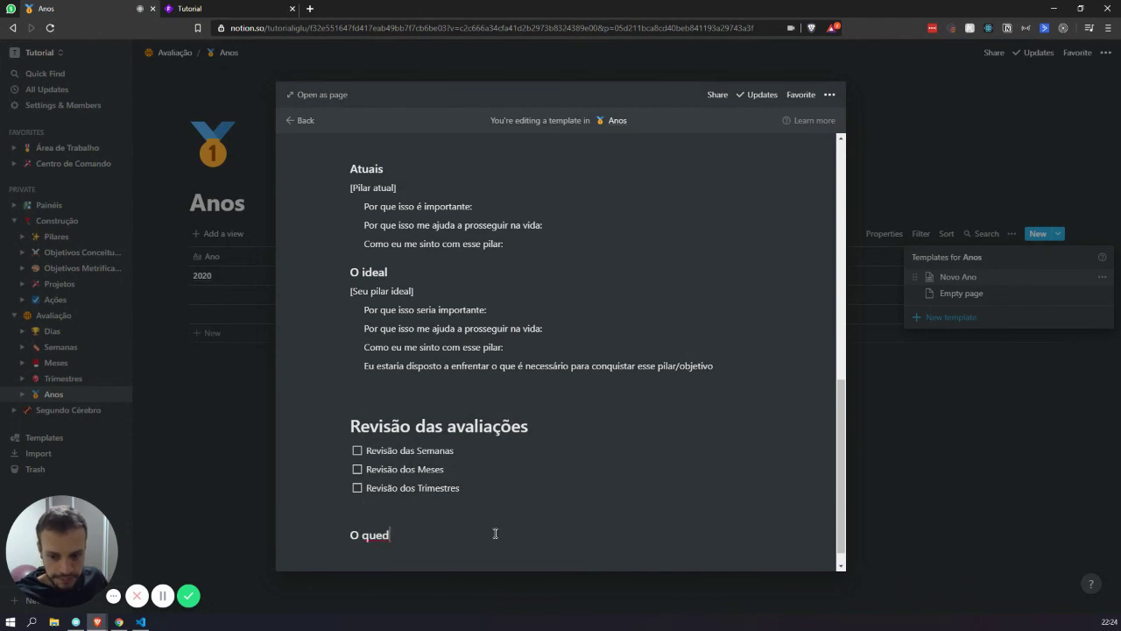
type(" aprendizado")
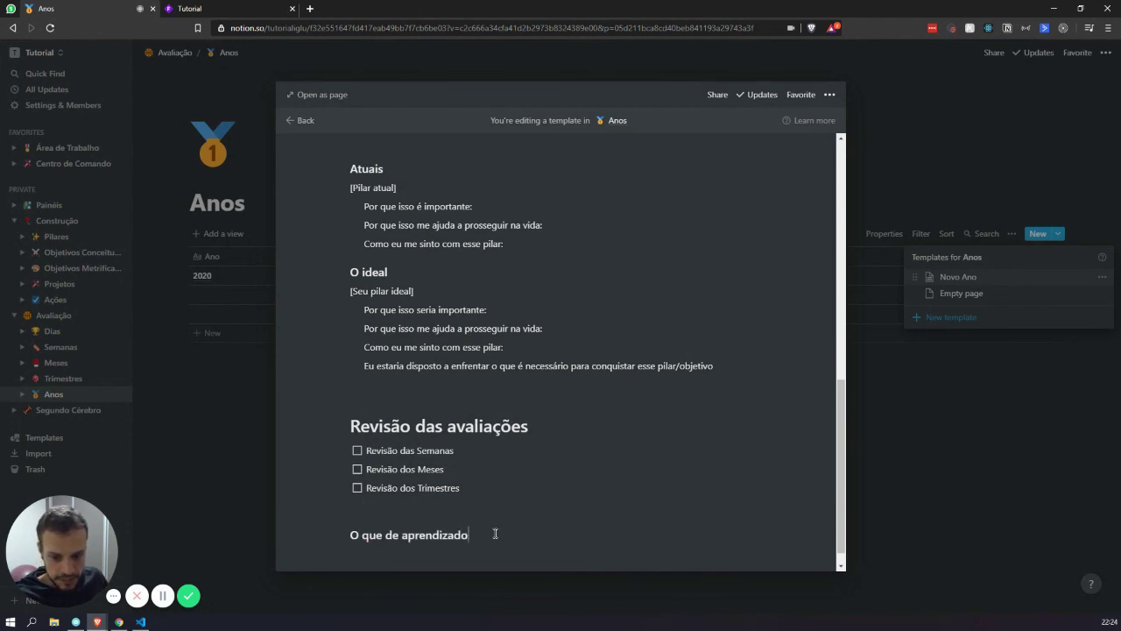
type("s e c")
key("BackSpace")
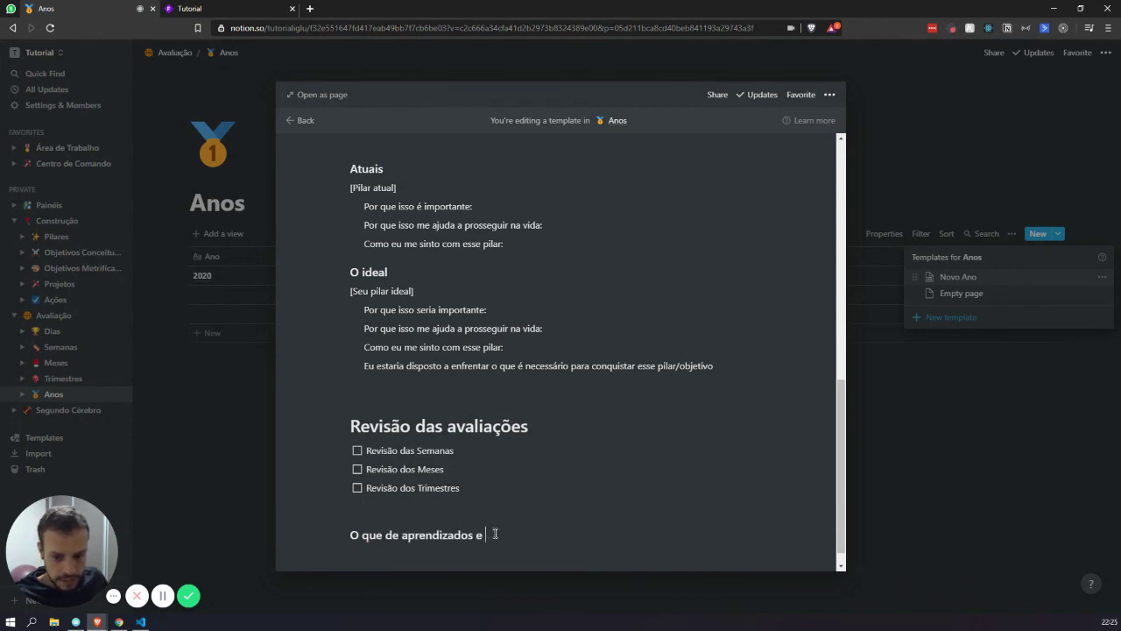
type("conquistas dev")
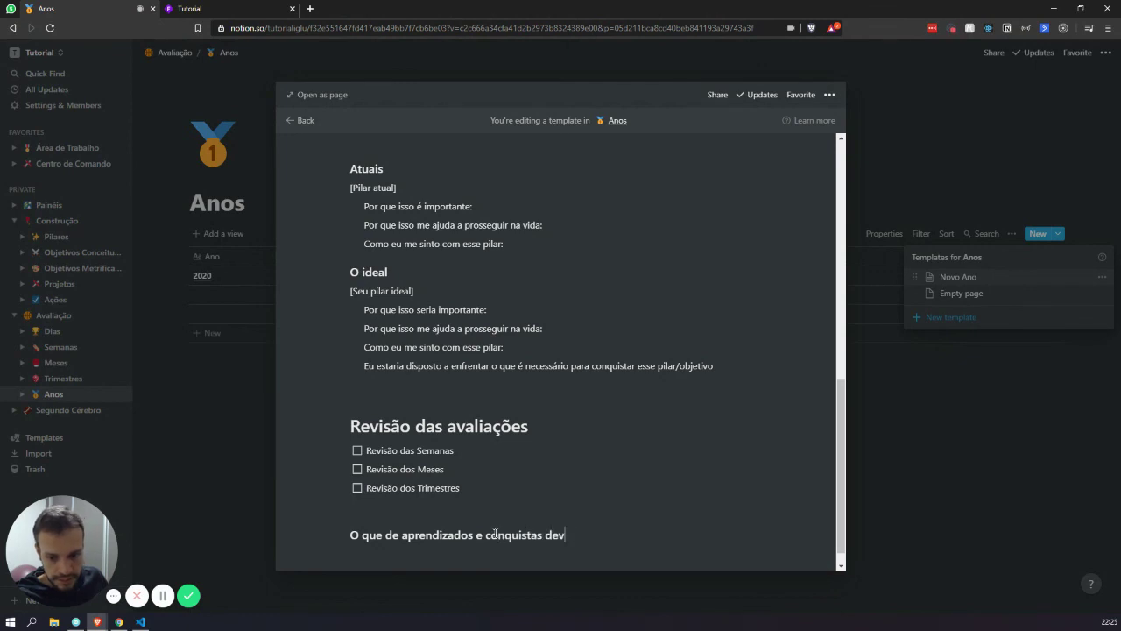
type("e ser mencion")
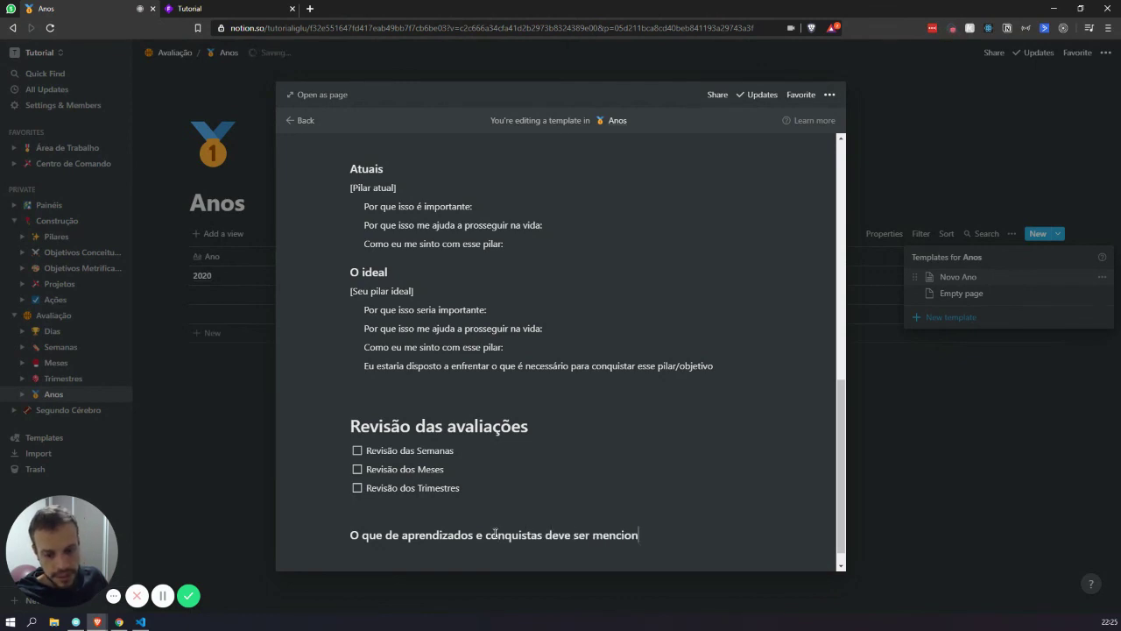
key("ctrl+BackSpace")
type("destacado")
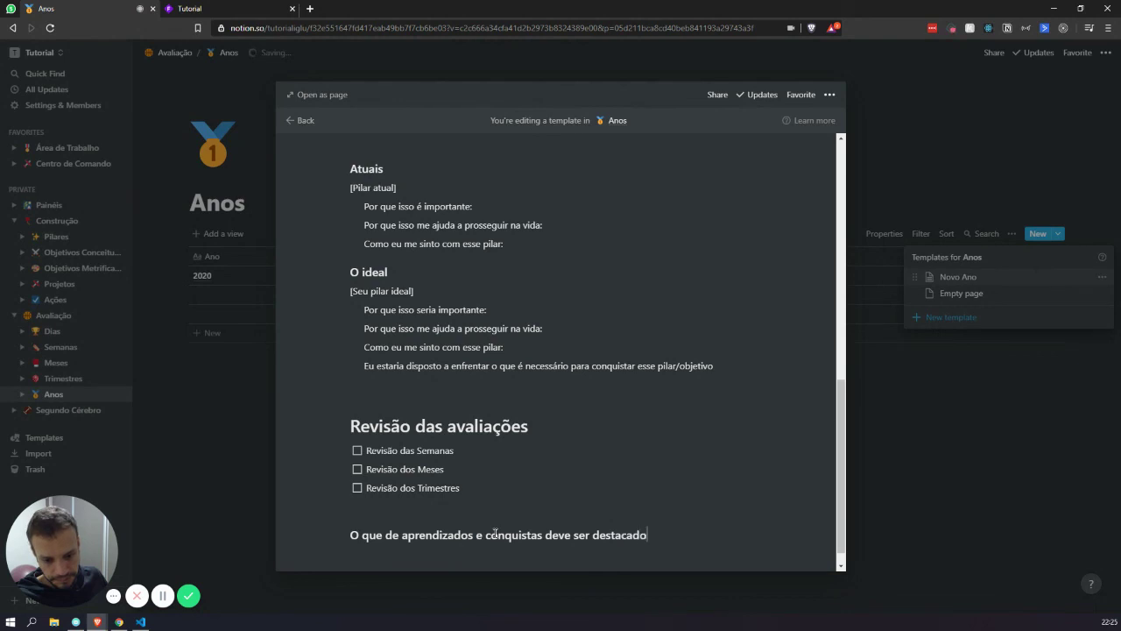
key("Return")
key("Return")
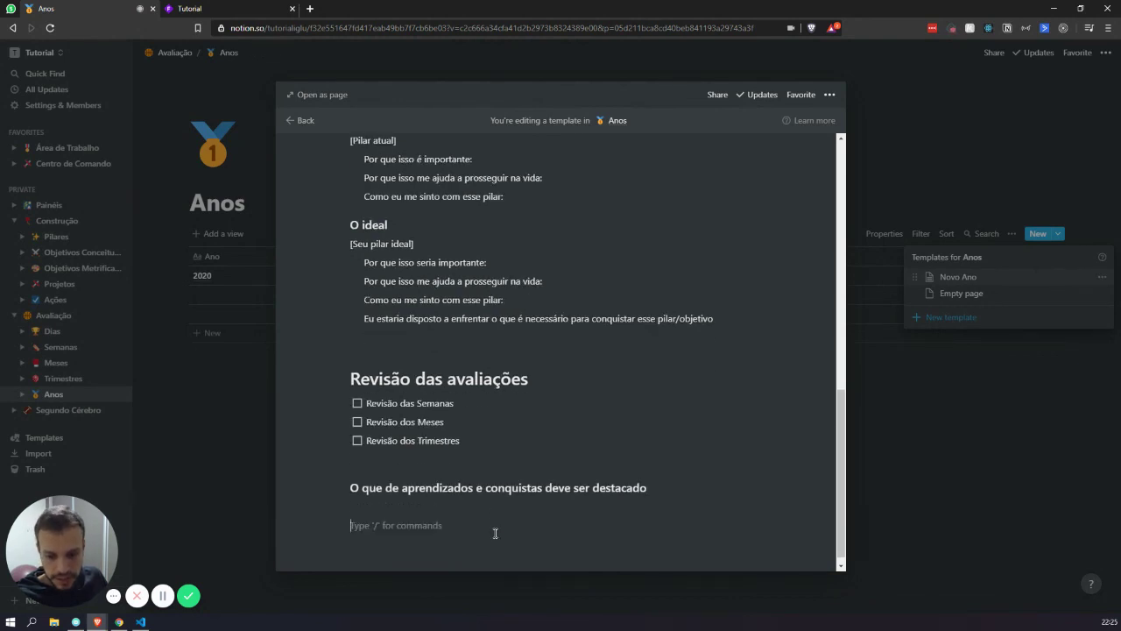
type("/h")
key("BackSpace")
key("BackSpace")
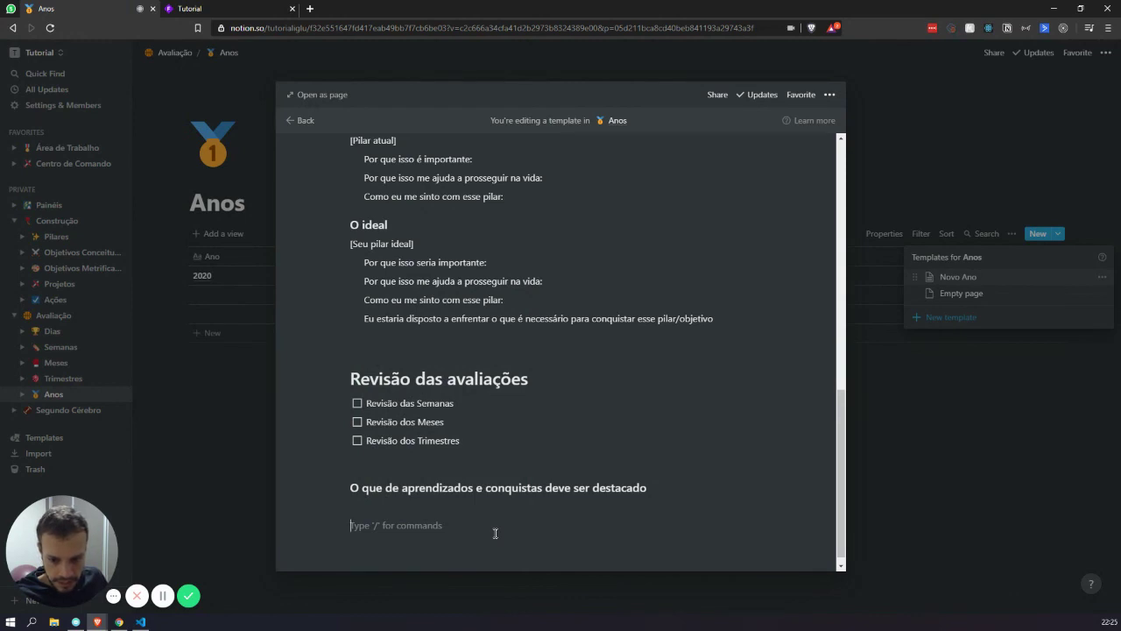
Step: Add a Heading 2 reading "Aprendizados" at the end of the template
type("/h2")
key("Return")
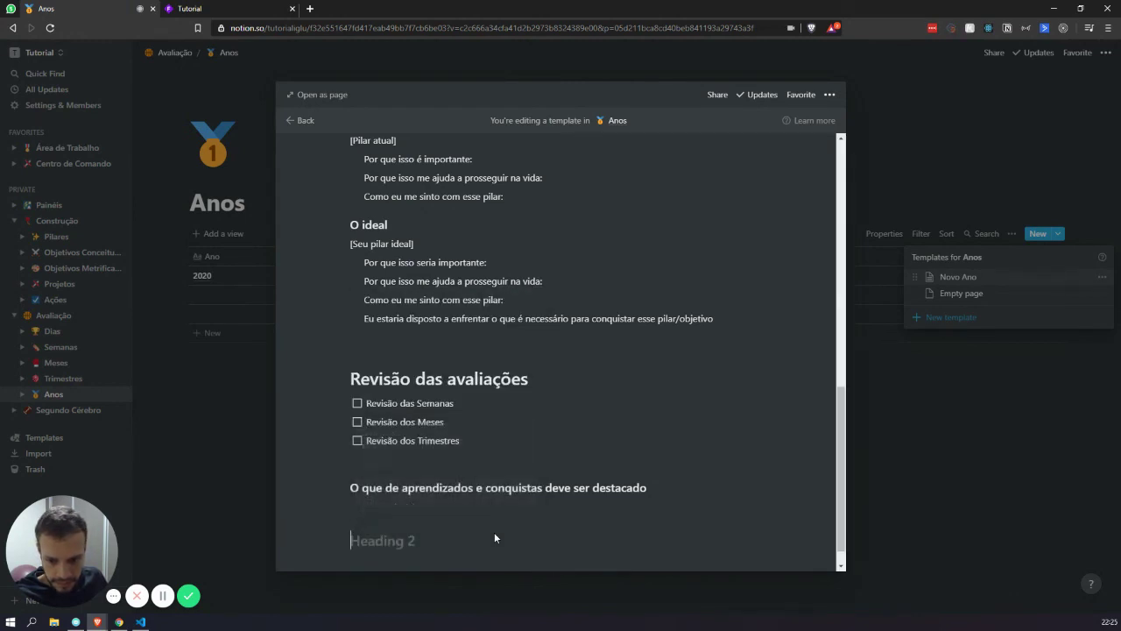
type("Aprendizados")
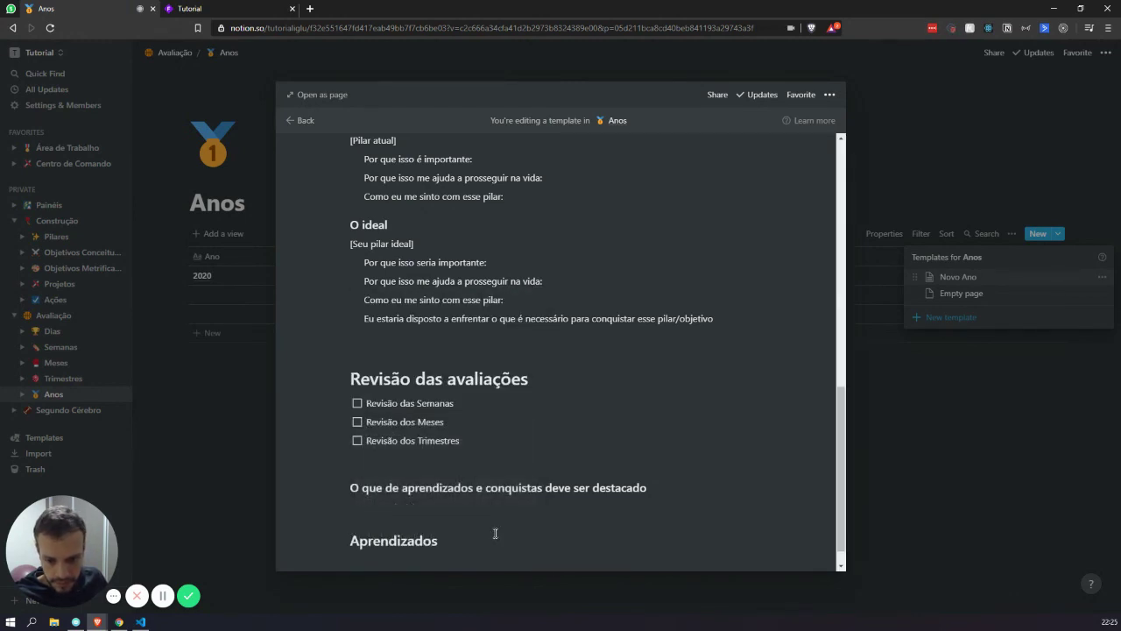
Step: Add a Heading 2 reading "Conquistas" and place it in a second column beside "Aprendizados"
key("Return")
type("/")
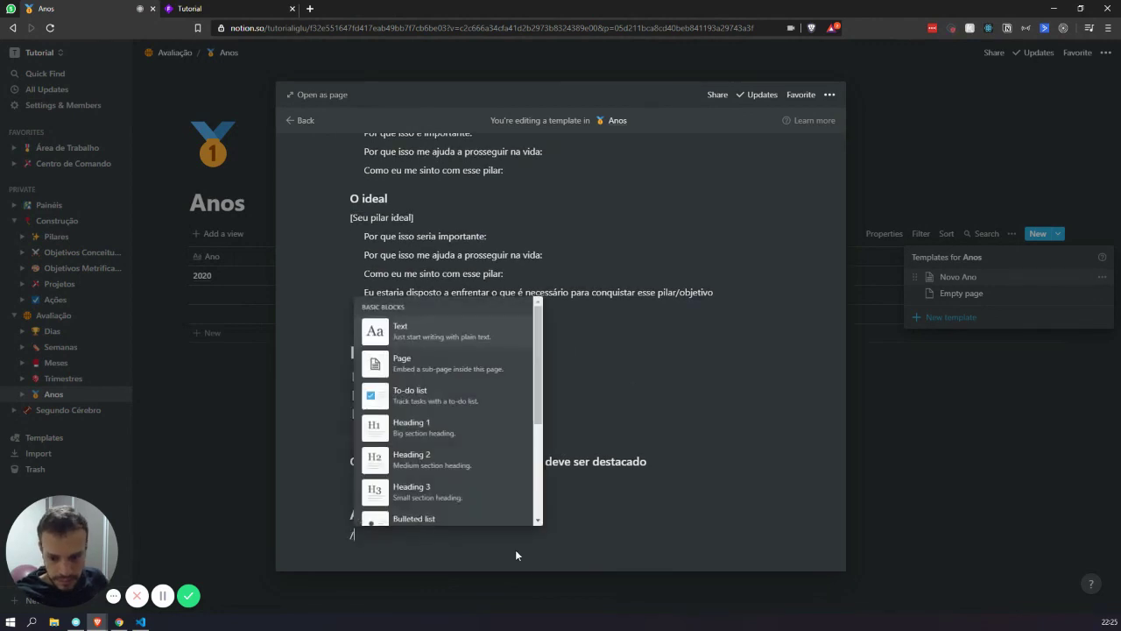
type("h2")
key("Return")
type("Conquist")
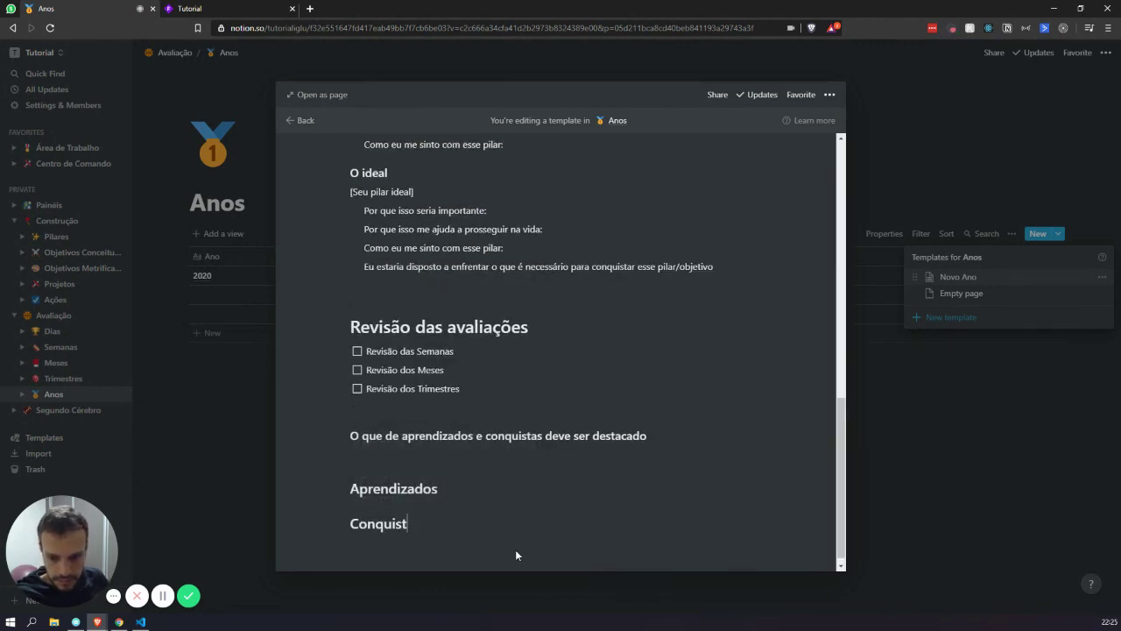
type("as")
left_click_drag(342, 517, 794, 478)
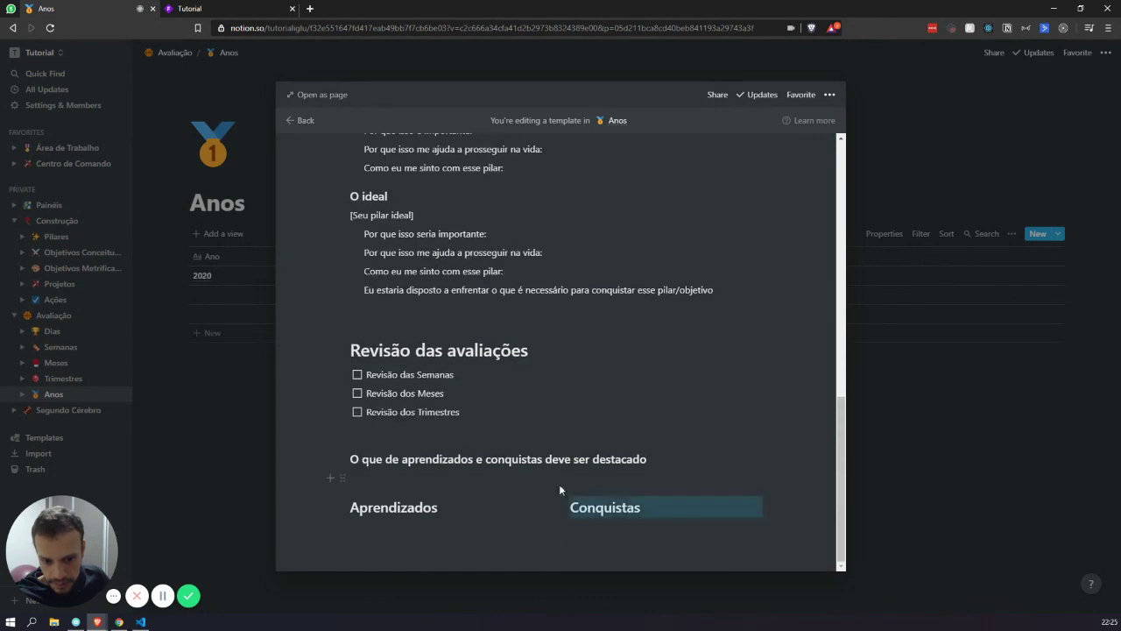
Step: Start an empty bulleted list under both the "Aprendizados" and "Conquistas" headings
left_click(517, 526)
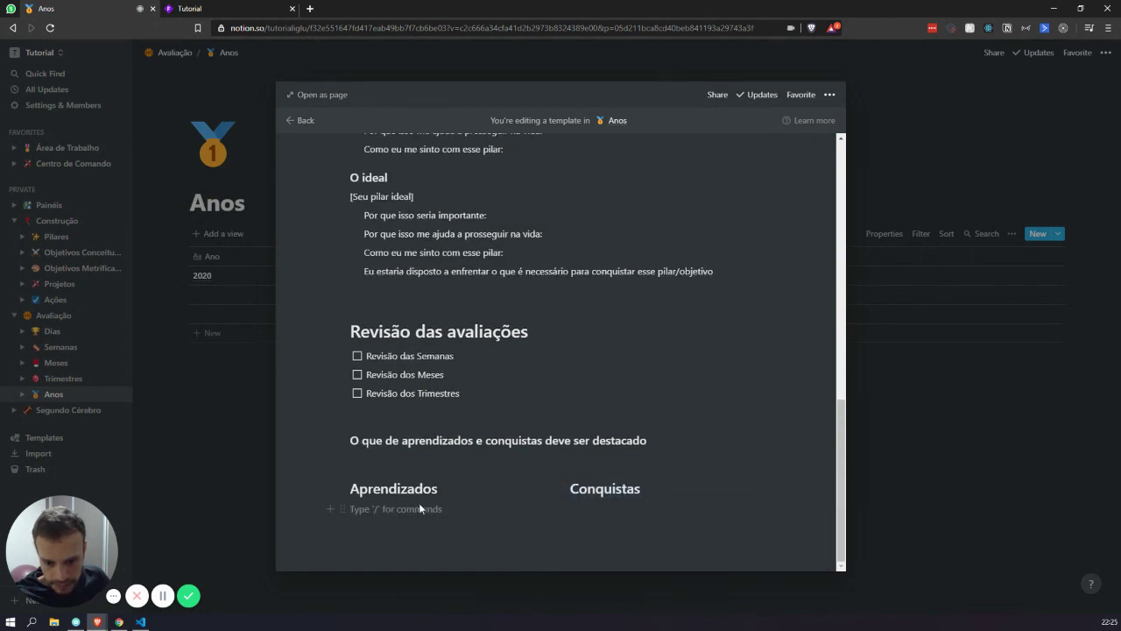
type("-")
key("BackSpace")
type("-")
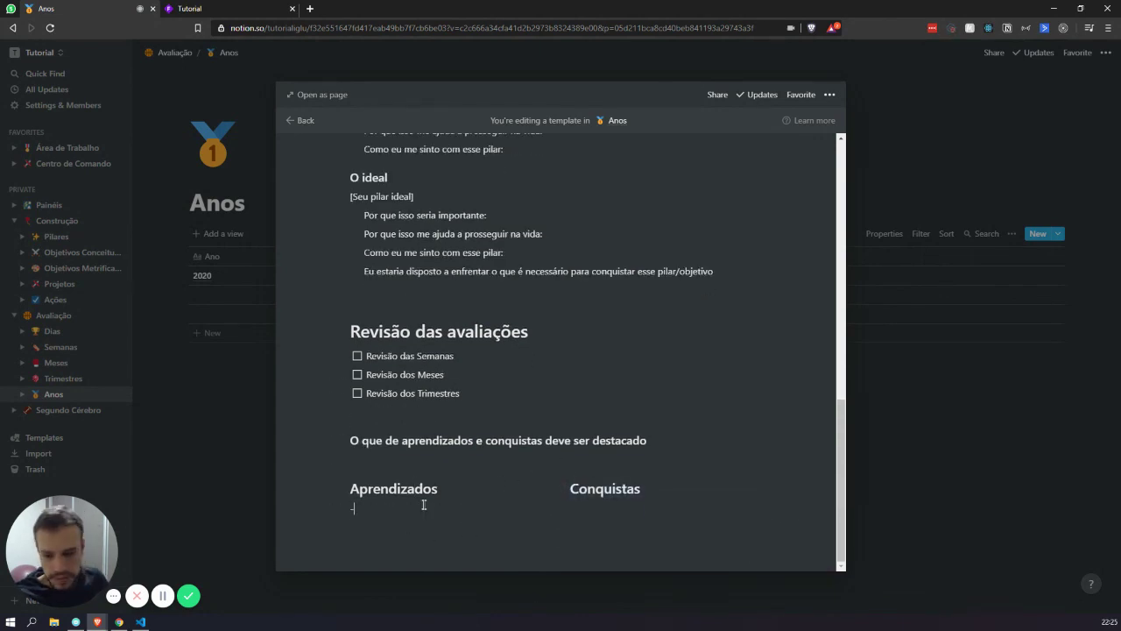
left_click(637, 507)
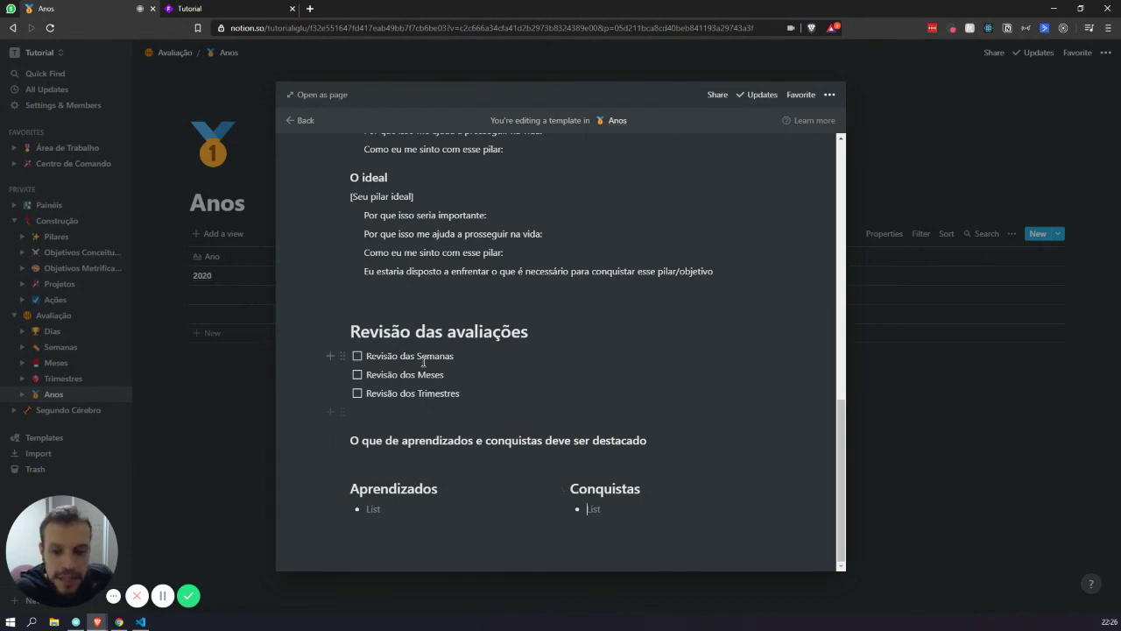
Step: Review the template's pillar prompts, "Revisão das avaliações" checklist and learnings and achievements columns, and close the template
left_click_drag(629, 563, 603, 256)
left_click(602, 254)
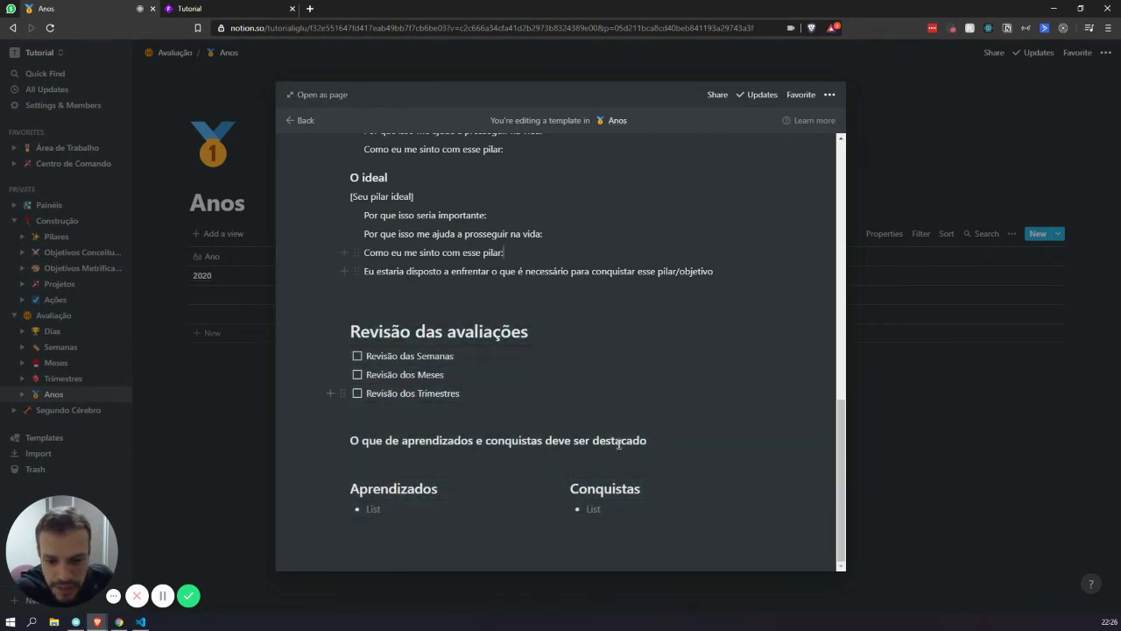
left_click_drag(547, 415, 587, 301)
left_click(587, 300)
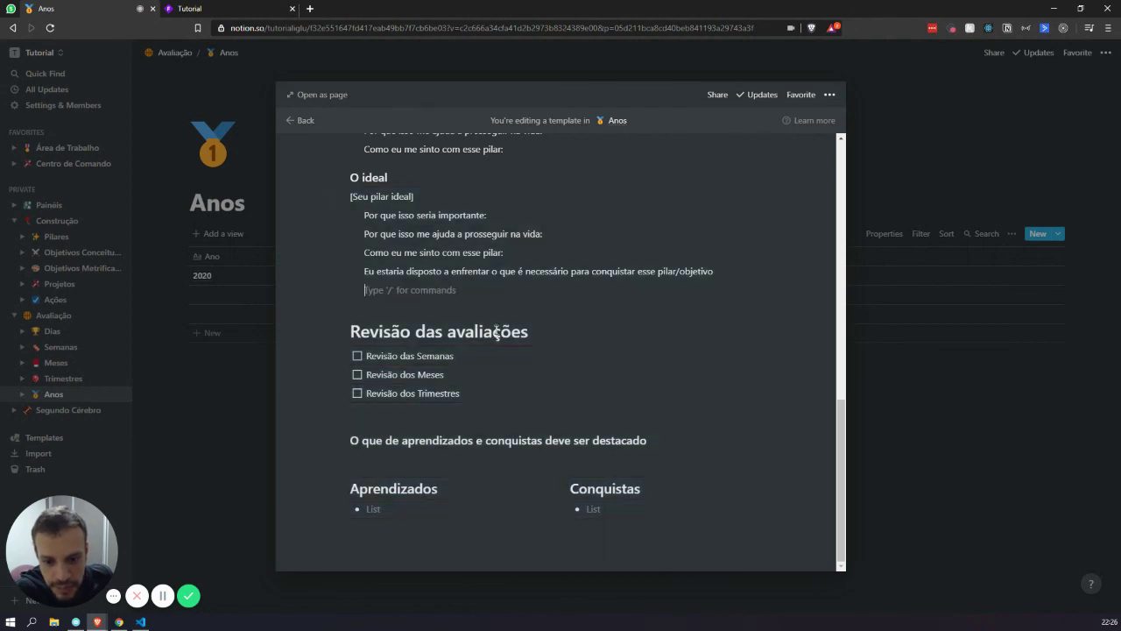
scroll(491, 341, "up", 1)
scroll(501, 354, "up", 3)
scroll(505, 388, "down", 3)
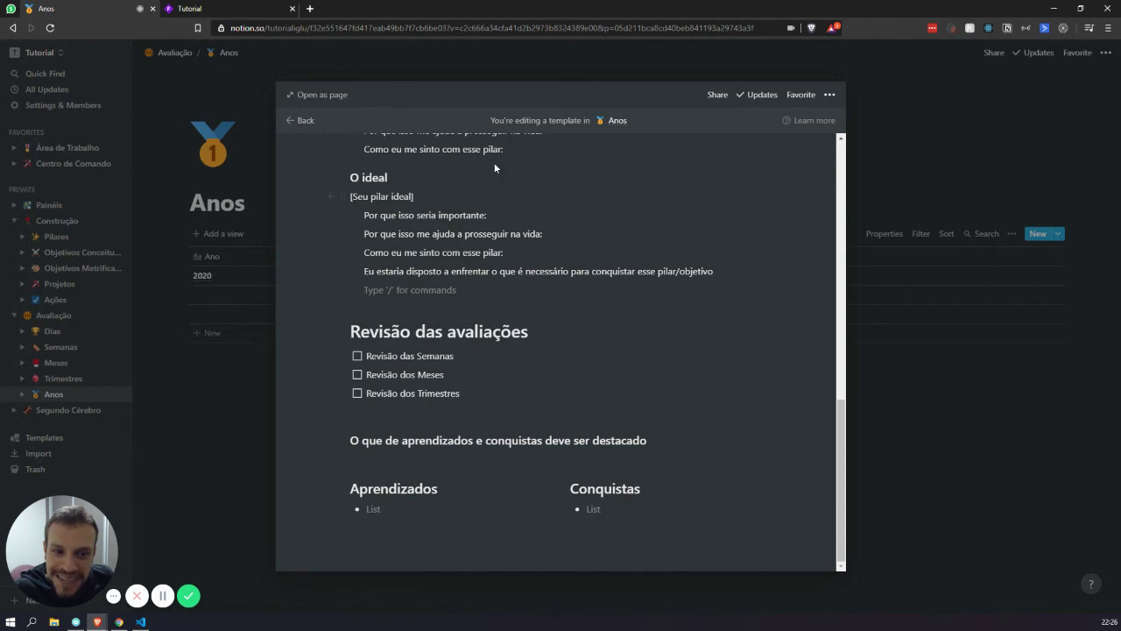
left_click_drag(743, 491, 390, 291)
left_click(452, 417)
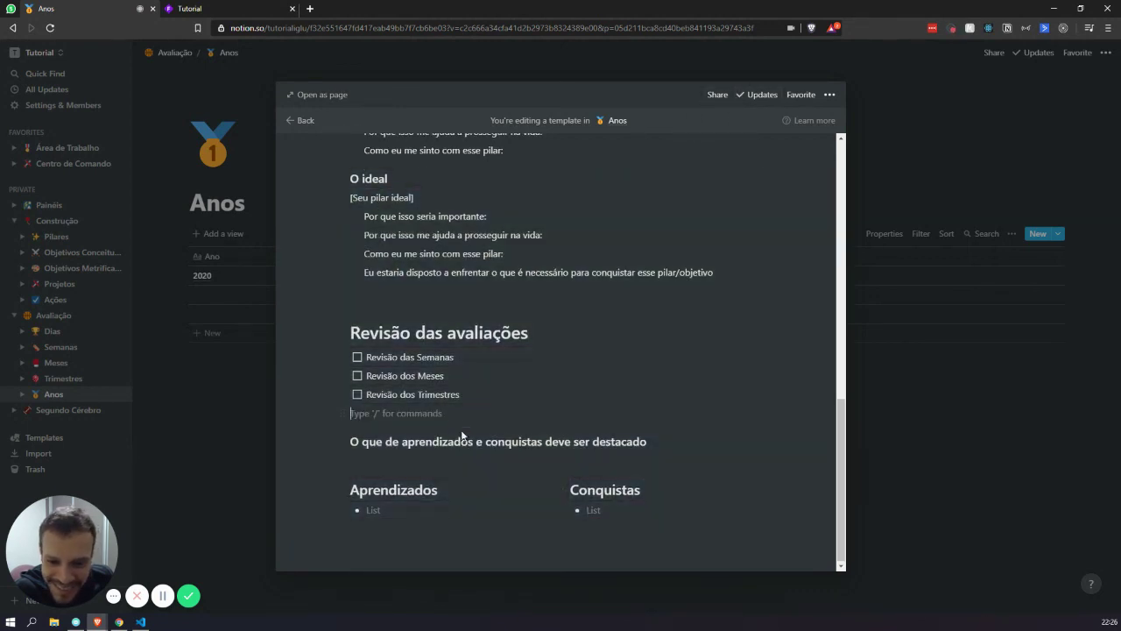
left_click(390, 509)
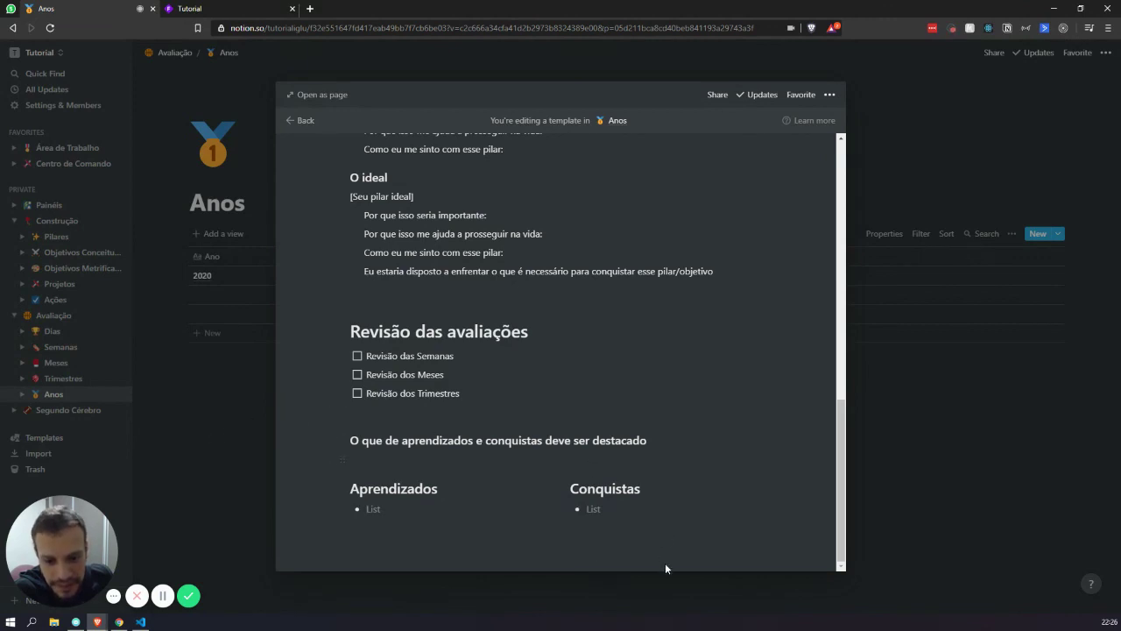
left_click_drag(665, 568, 333, 379)
left_click(569, 545)
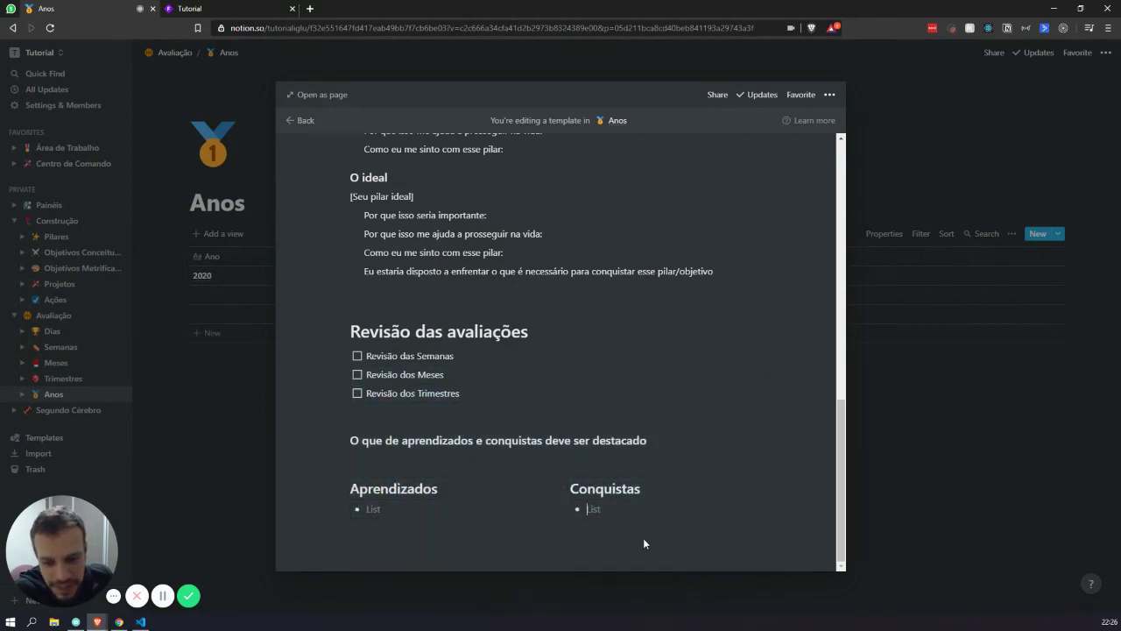
left_click_drag(644, 543, 307, 336)
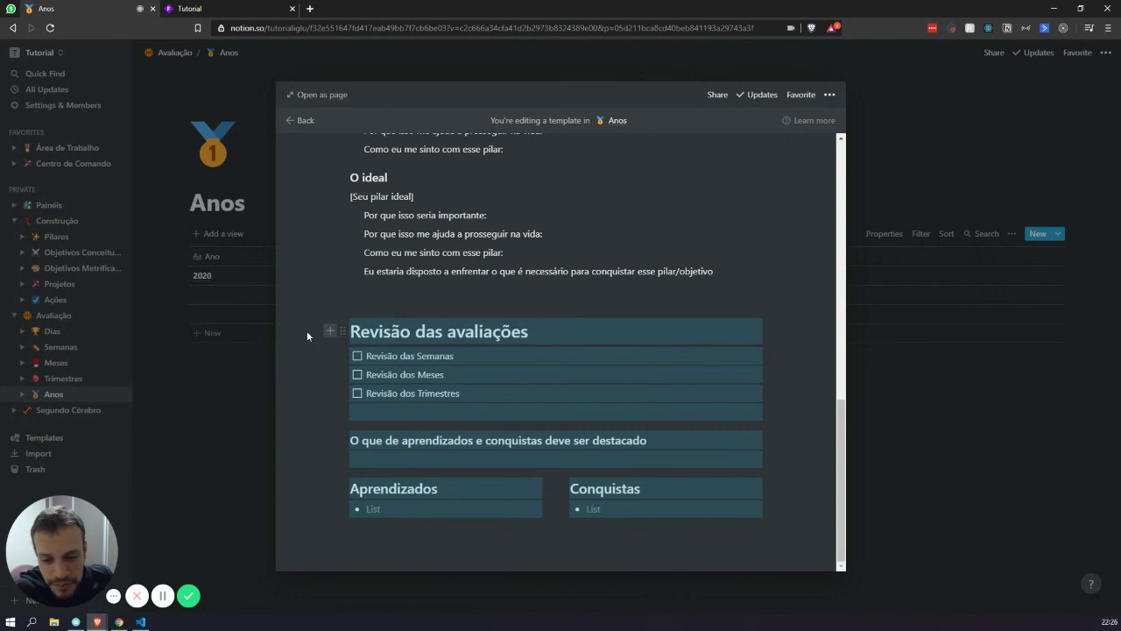
left_click(233, 377)
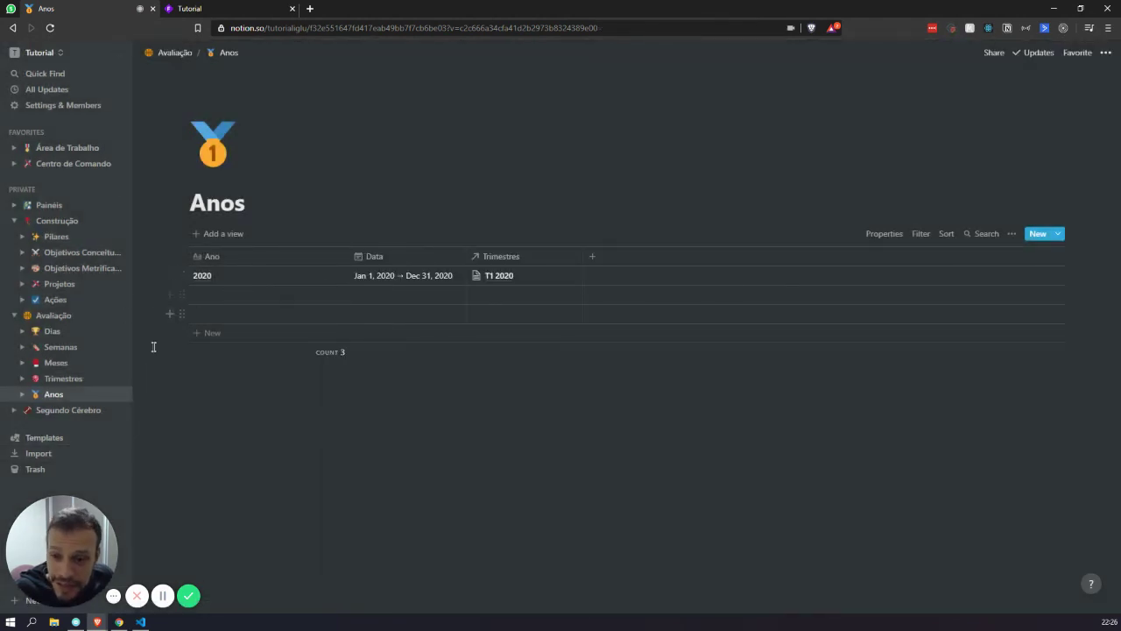
Step: Collapse the Avaliação and Construção page groups in the private pages list
left_click(14, 317)
left_click(15, 318)
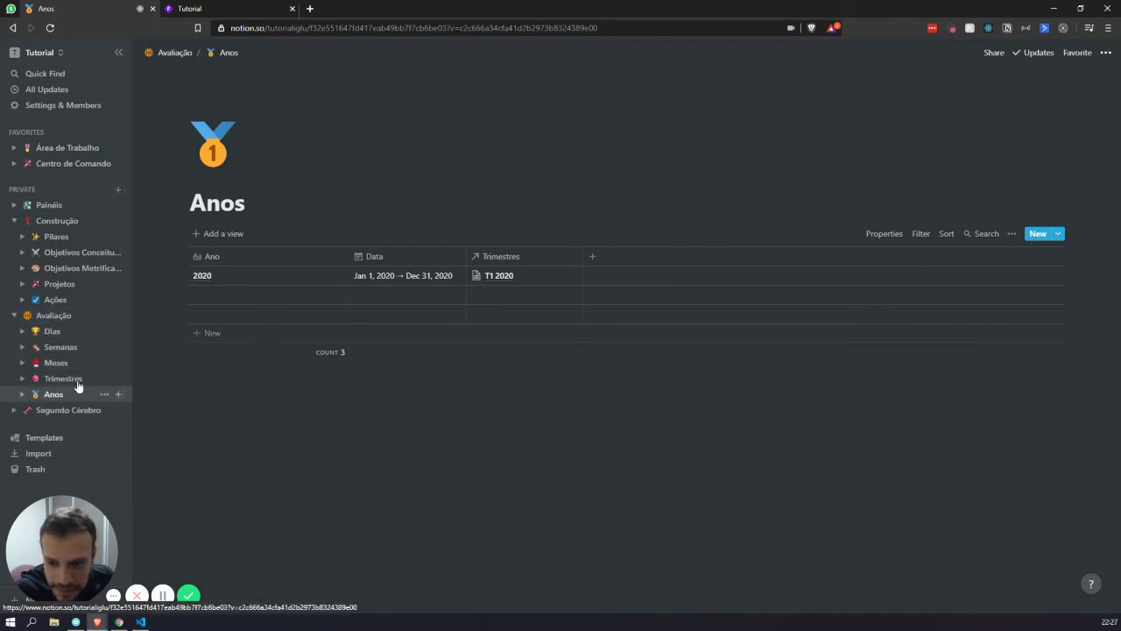
left_click(14, 317)
left_click(14, 221)
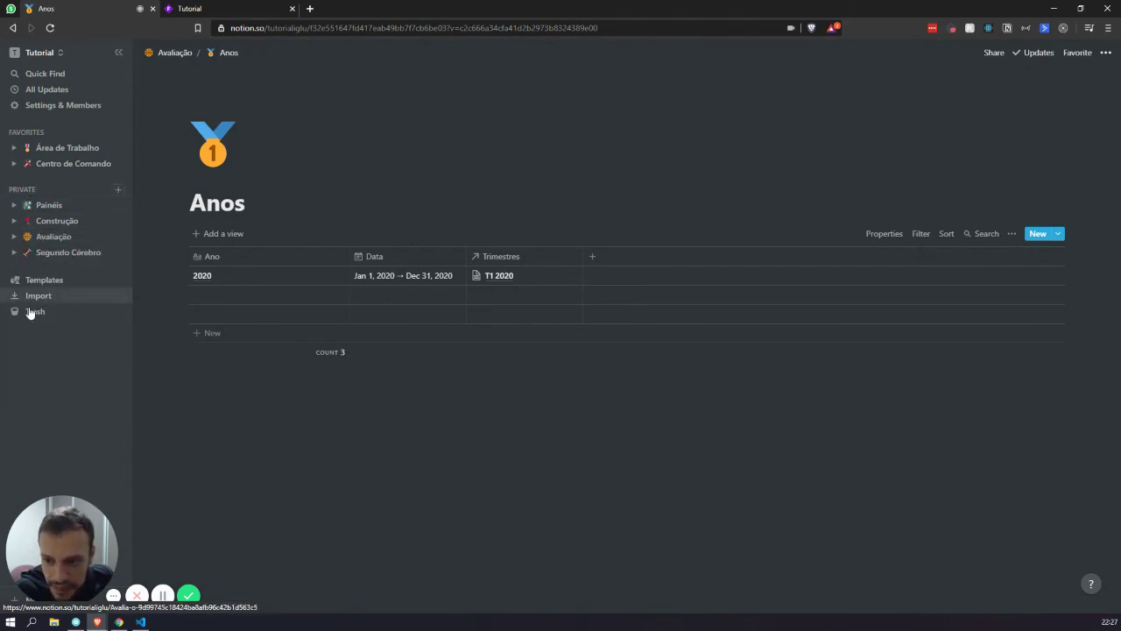
left_click(16, 254)
left_click(17, 255)
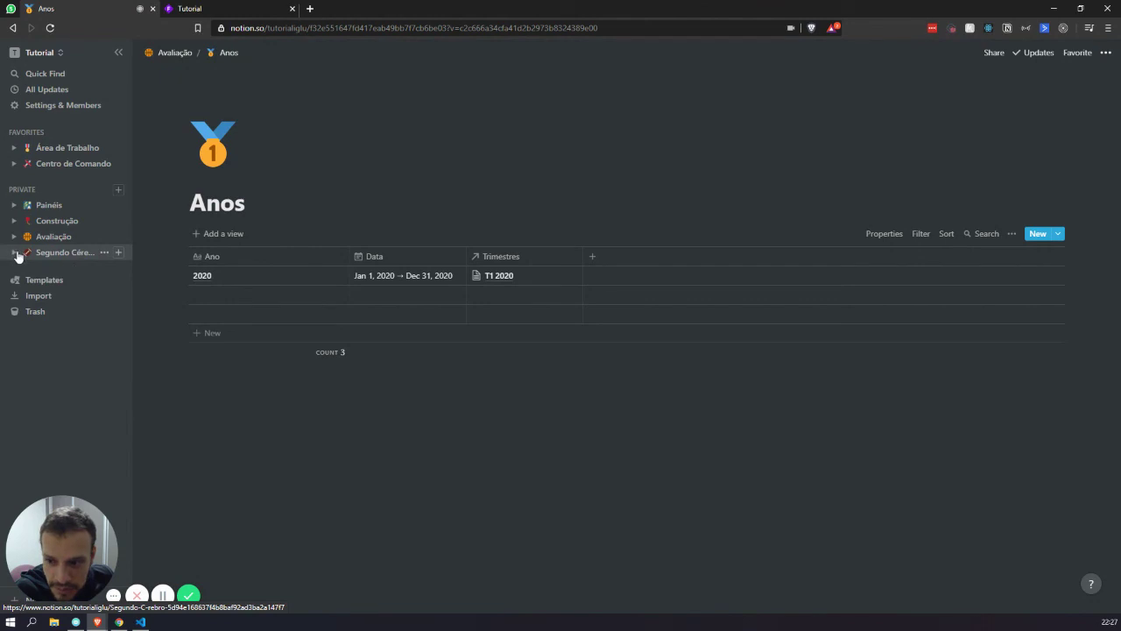
left_click(15, 253)
left_click(15, 253)
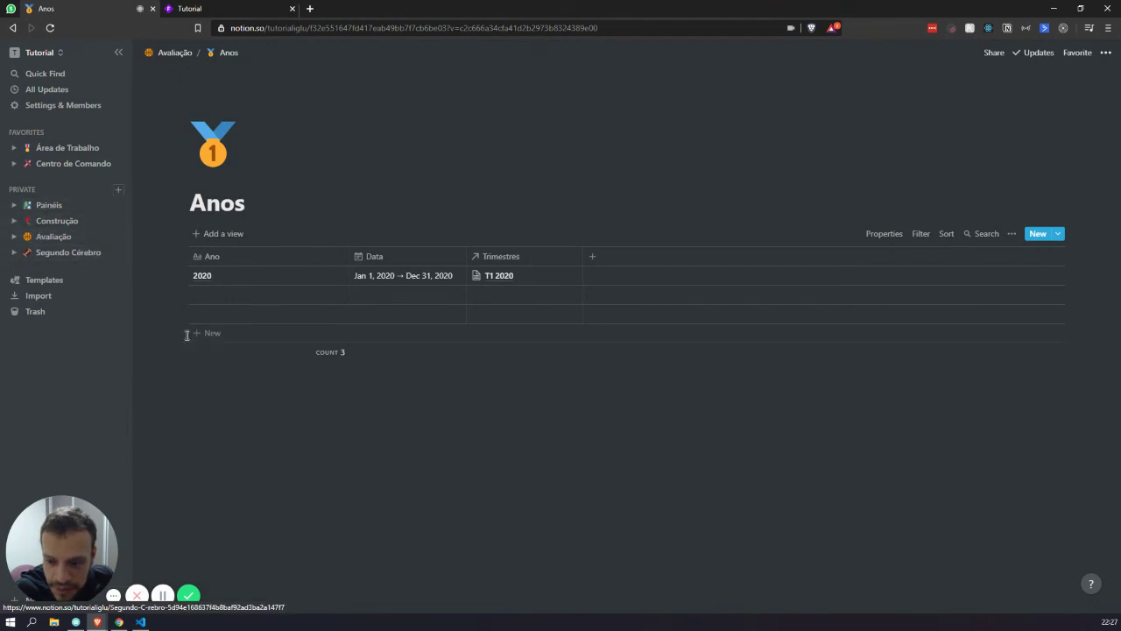
left_click(73, 596)
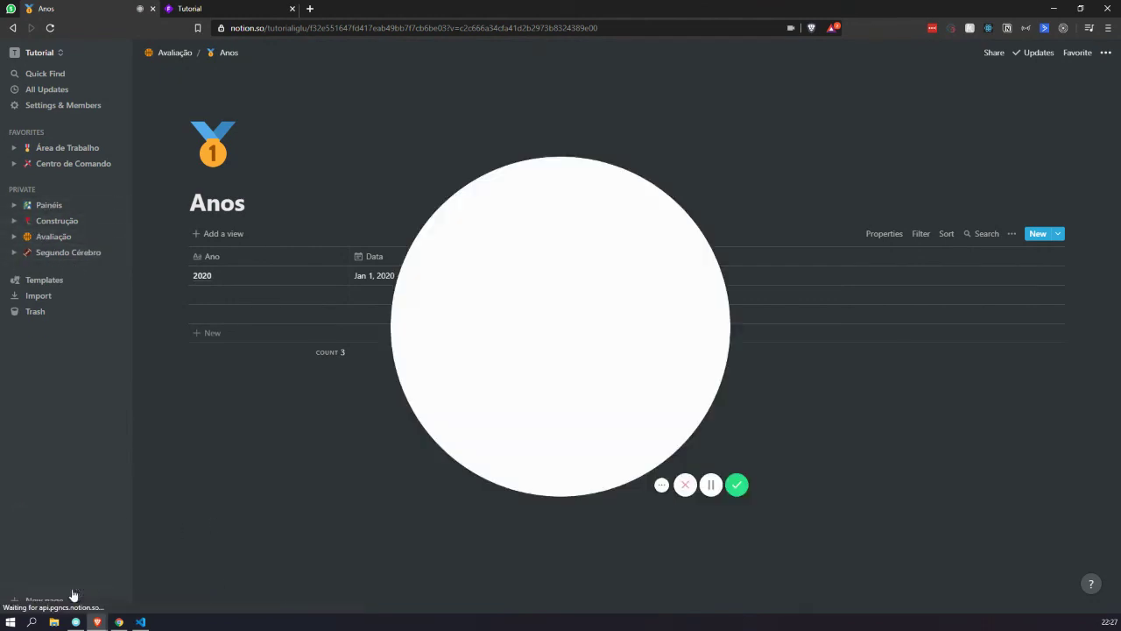